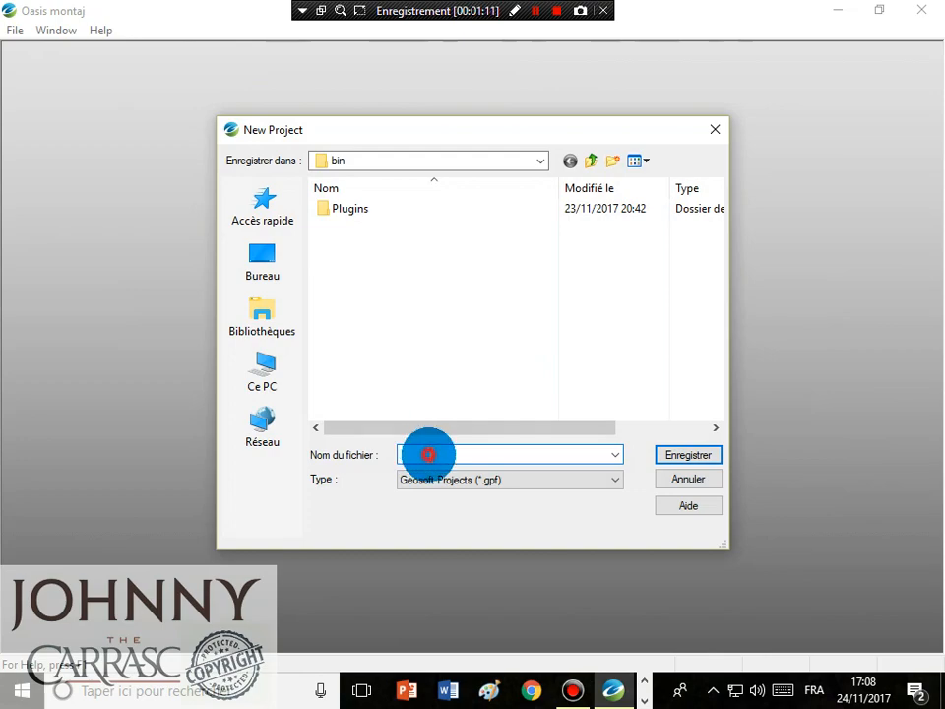
Step: Name the new project Gravimétrie and save it in the bin folder
type("G")
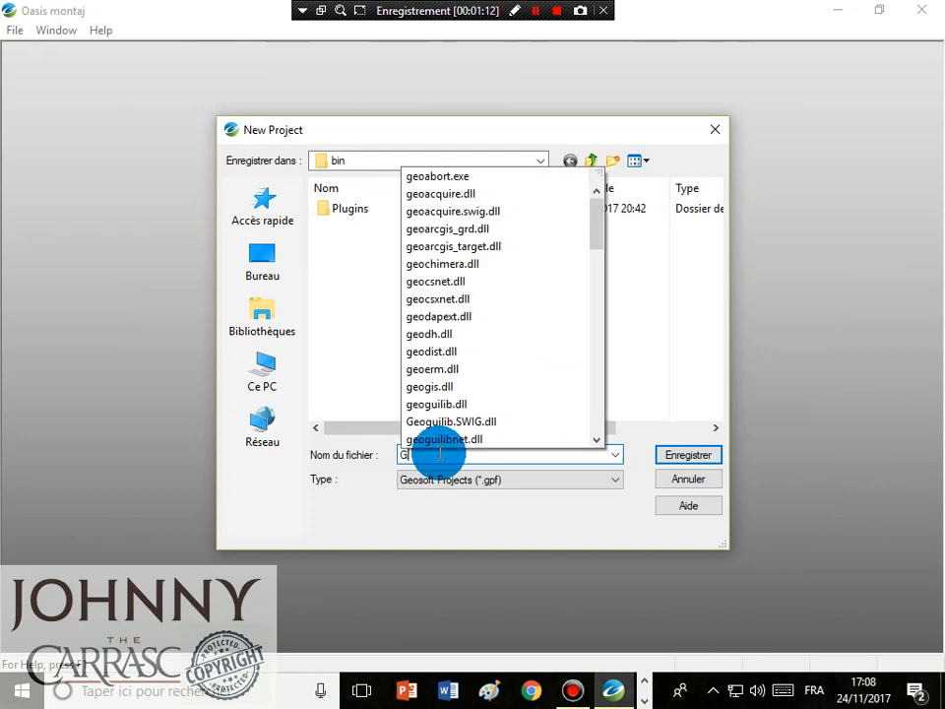
type("ravimétrie")
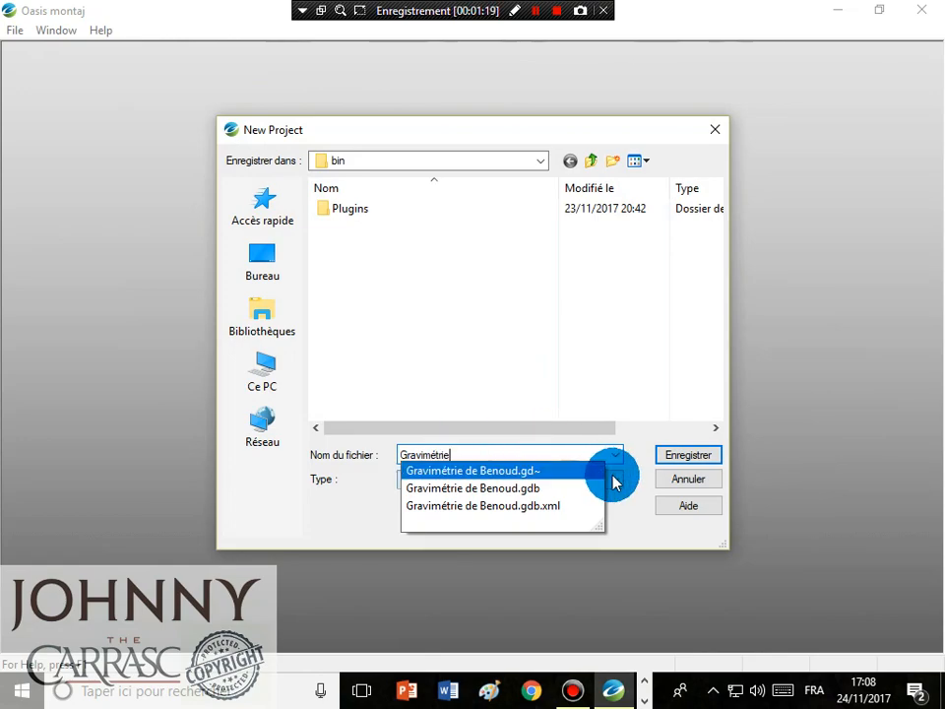
left_click(688, 459)
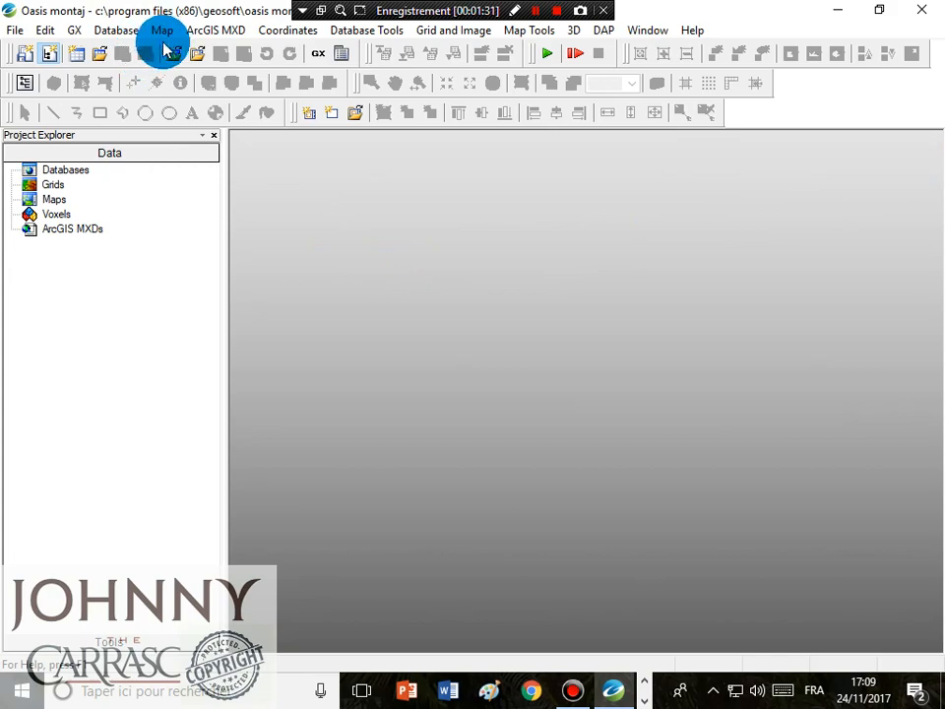
Step: Create a new database named Gravimétrie de Benoud with the default size and compression settings, and maximize its window
left_click(122, 30)
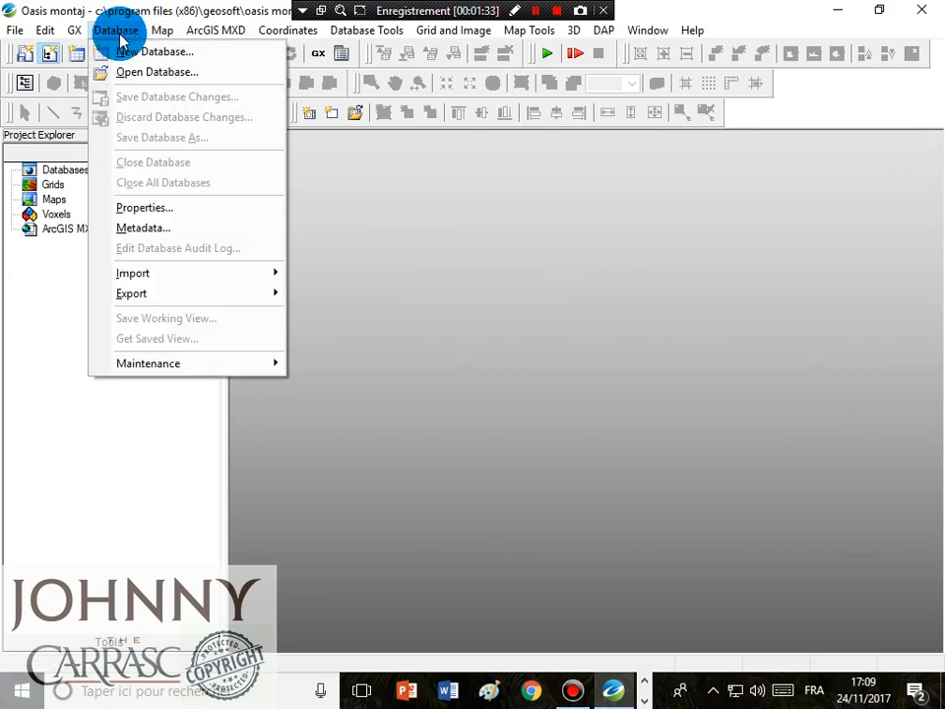
left_click(116, 54)
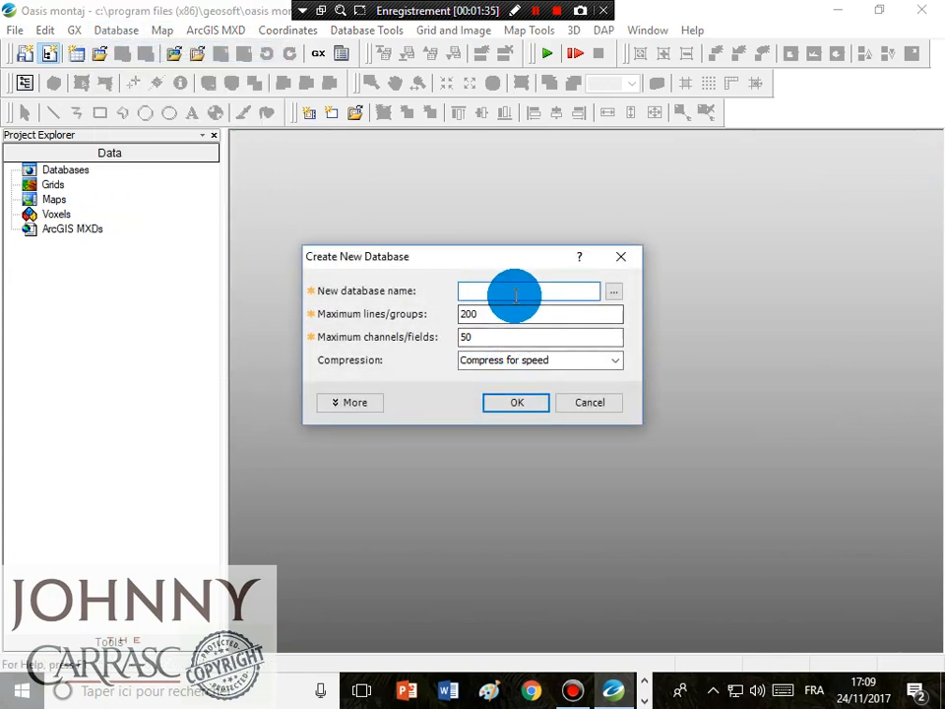
type("Gravimétrie de Benoud")
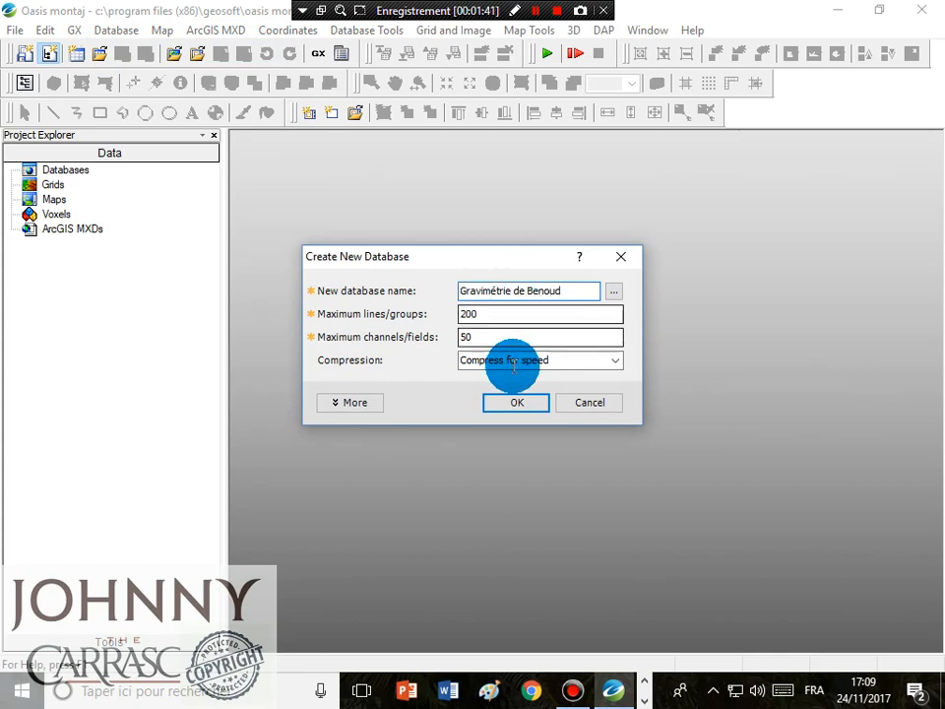
left_click(512, 404)
left_click(500, 383)
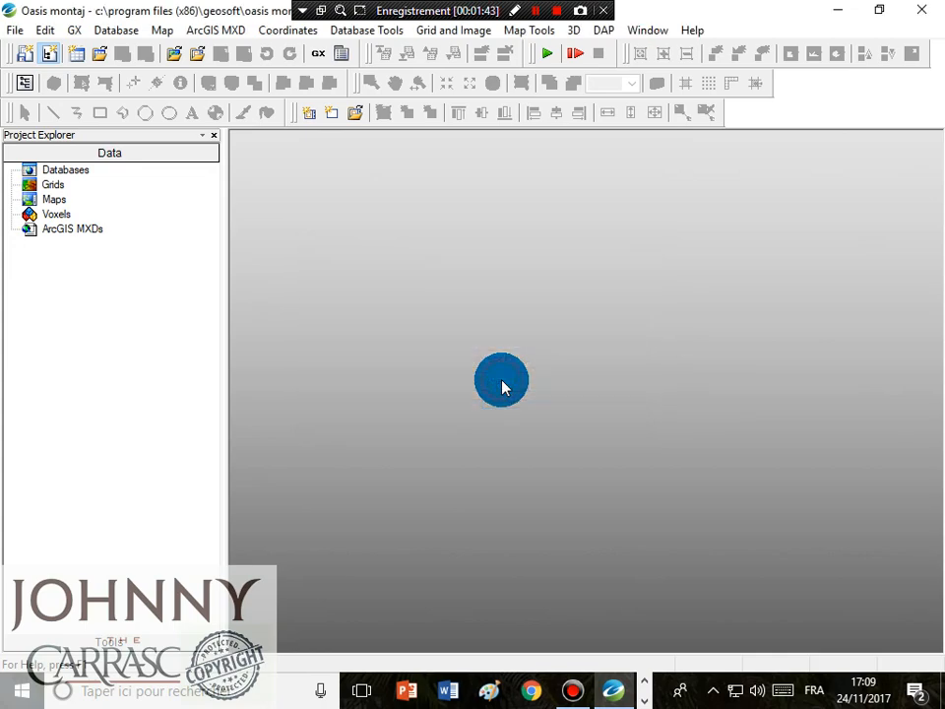
left_click(721, 148)
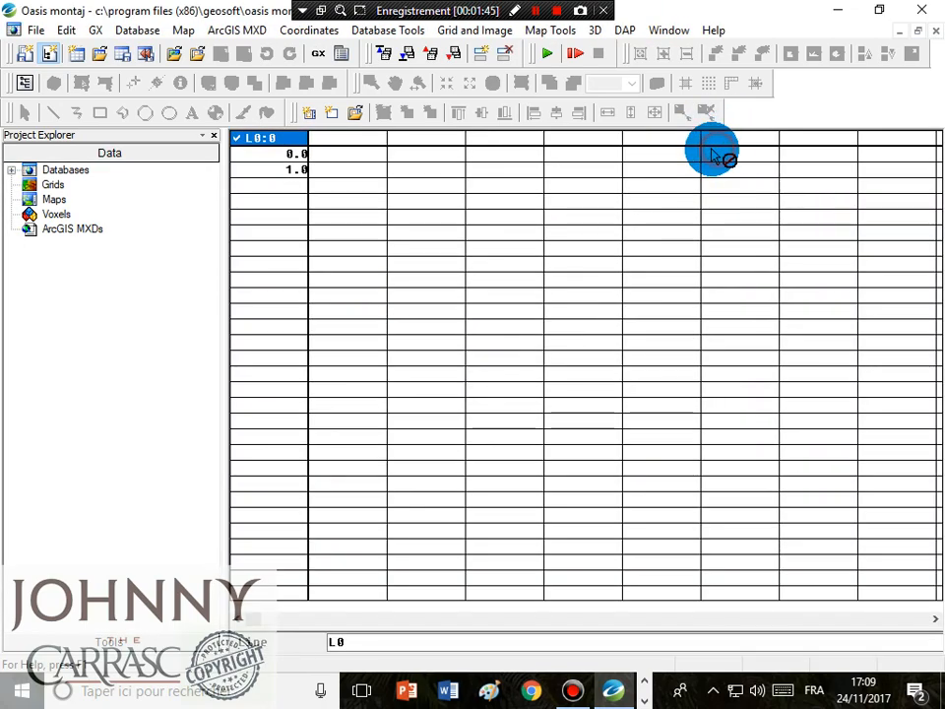
Step: Start a single-sheet Excel spreadsheet import and select Benoud.xls in the Fichiers à Etudier folder under Geosoft
left_click(148, 33)
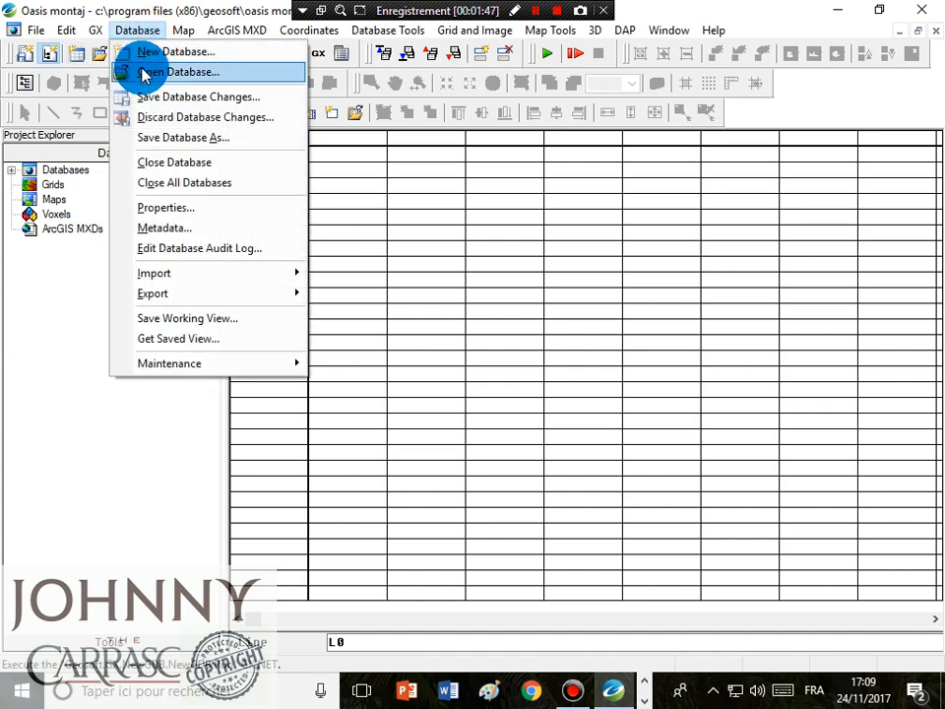
mouse_move(197, 272)
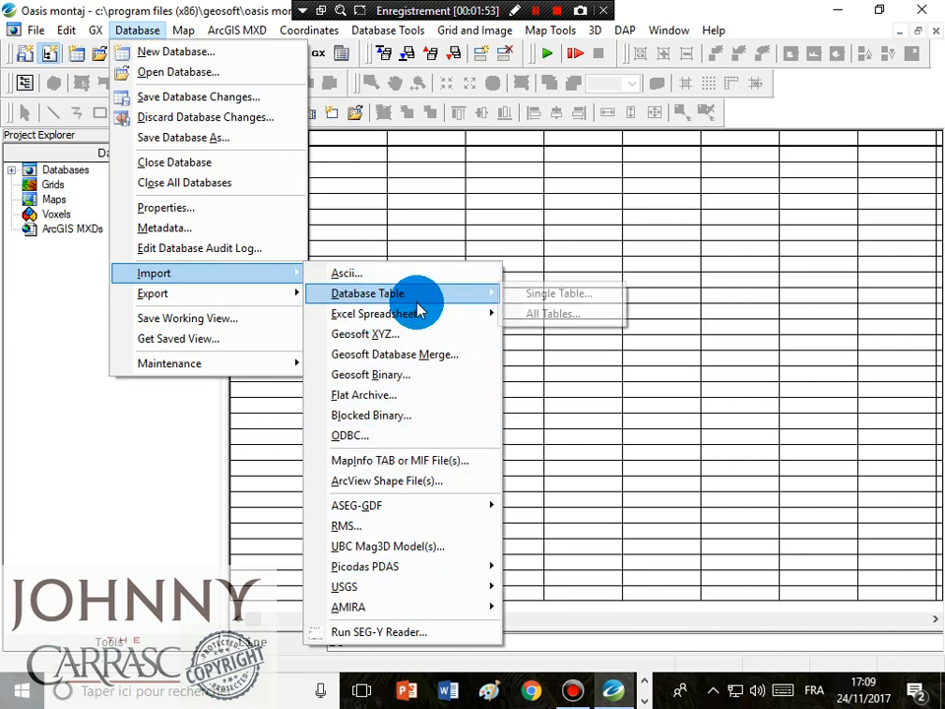
mouse_move(455, 314)
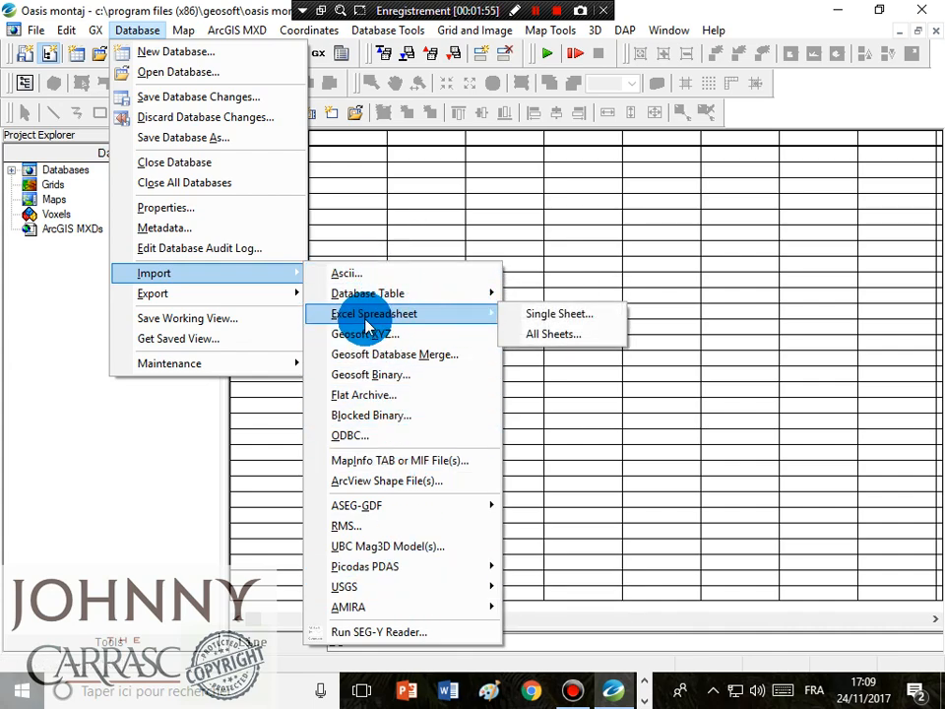
left_click(557, 315)
left_click(476, 384)
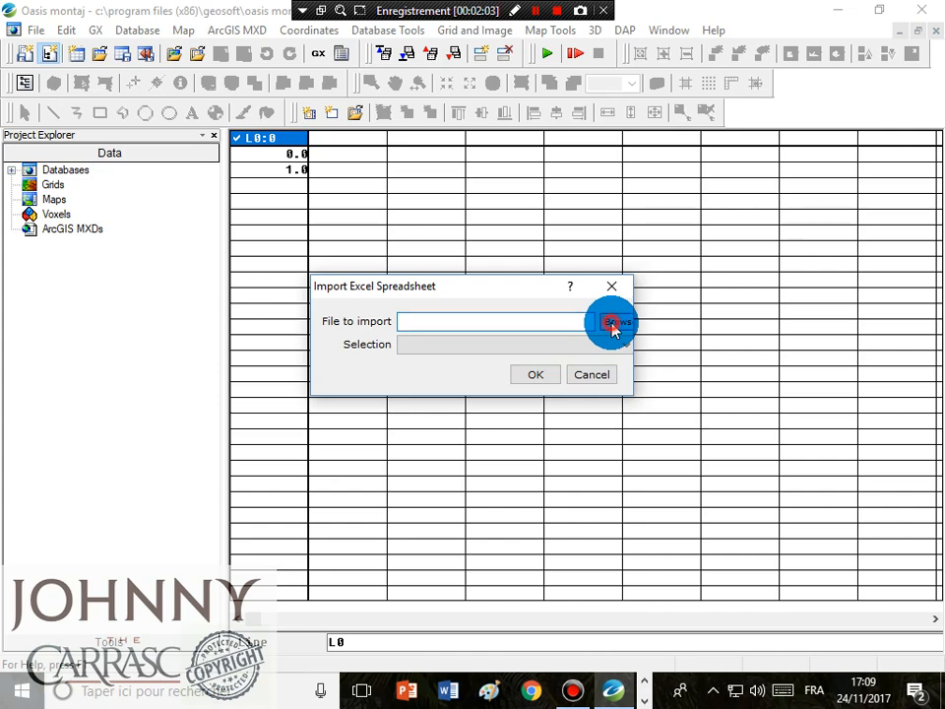
left_click(611, 325)
left_click(336, 150)
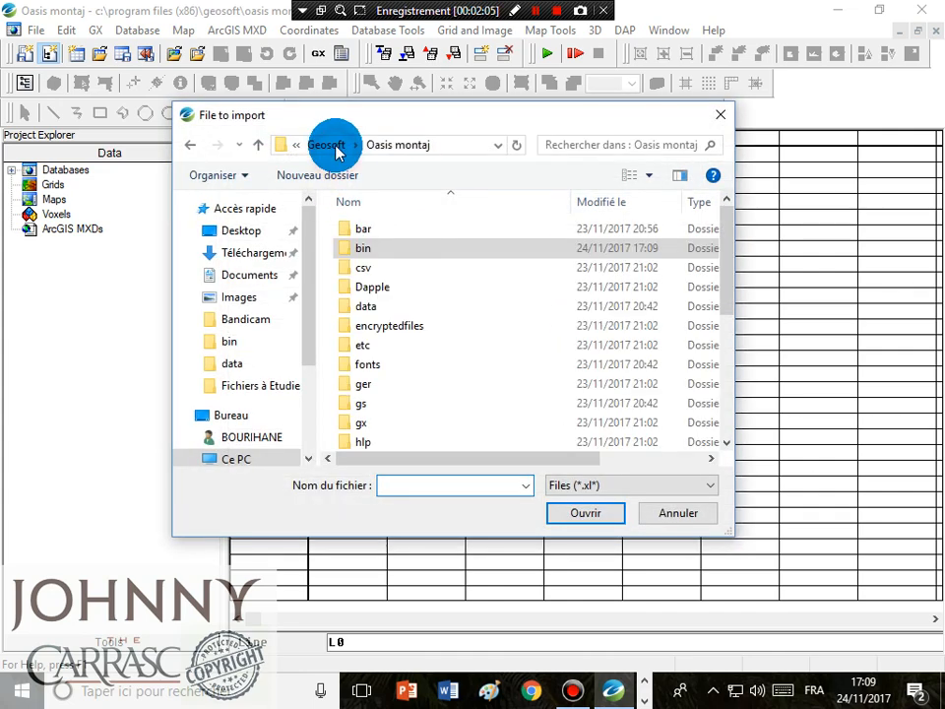
double_click(401, 224)
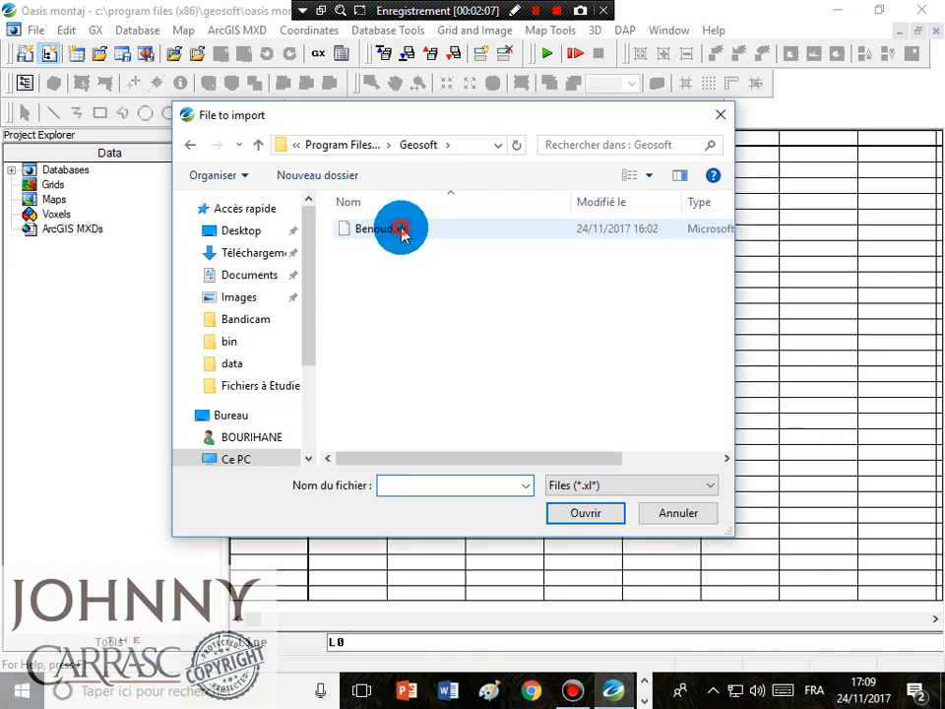
left_click(394, 229)
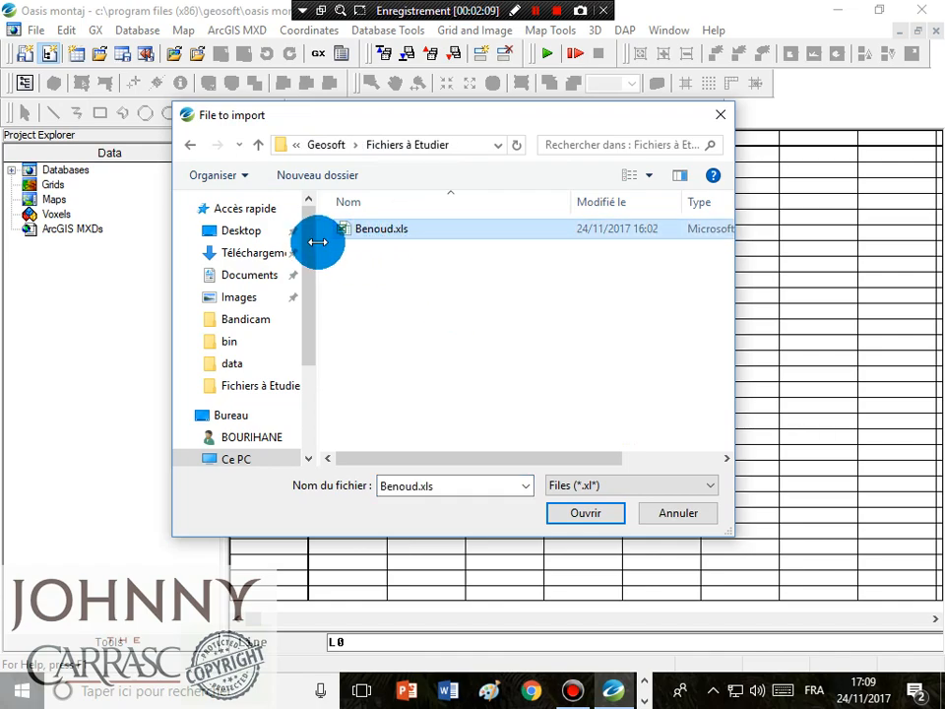
left_click_drag(308, 242, 233, 312)
left_click(222, 337)
left_click_drag(731, 318, 711, 236)
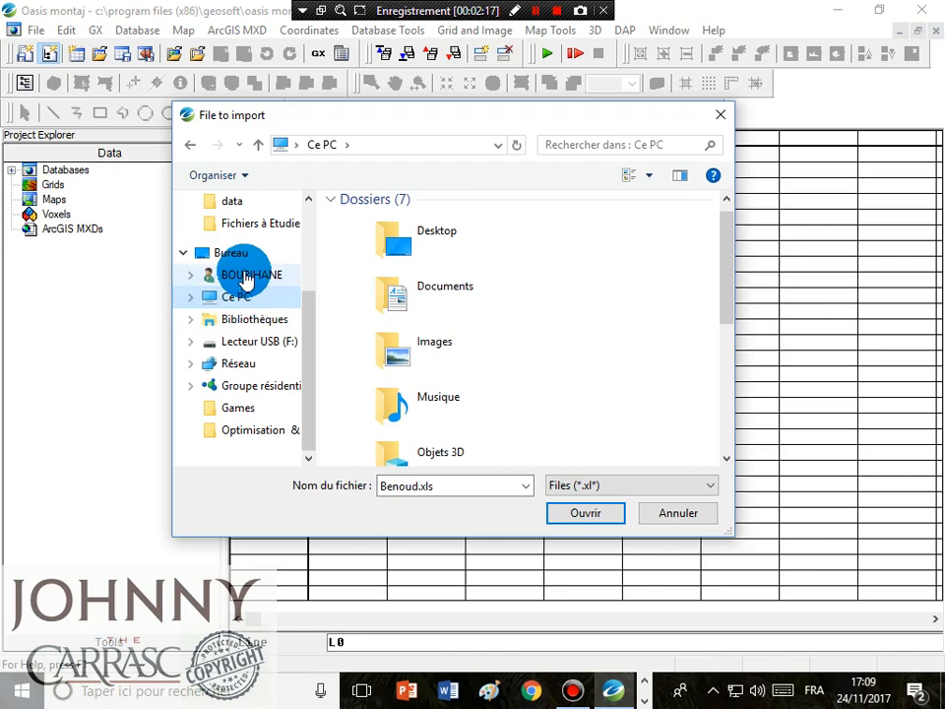
left_click(188, 146)
Step: Load Benoud.xls as the file to import and set the selection to Selected Sheet & Columns
double_click(390, 237)
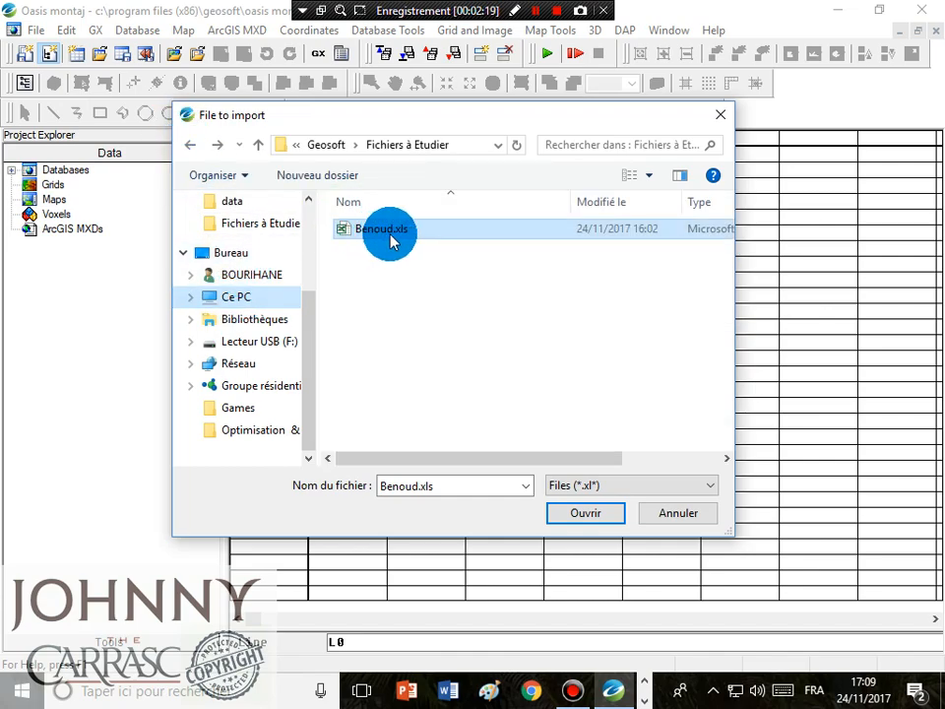
left_click(525, 347)
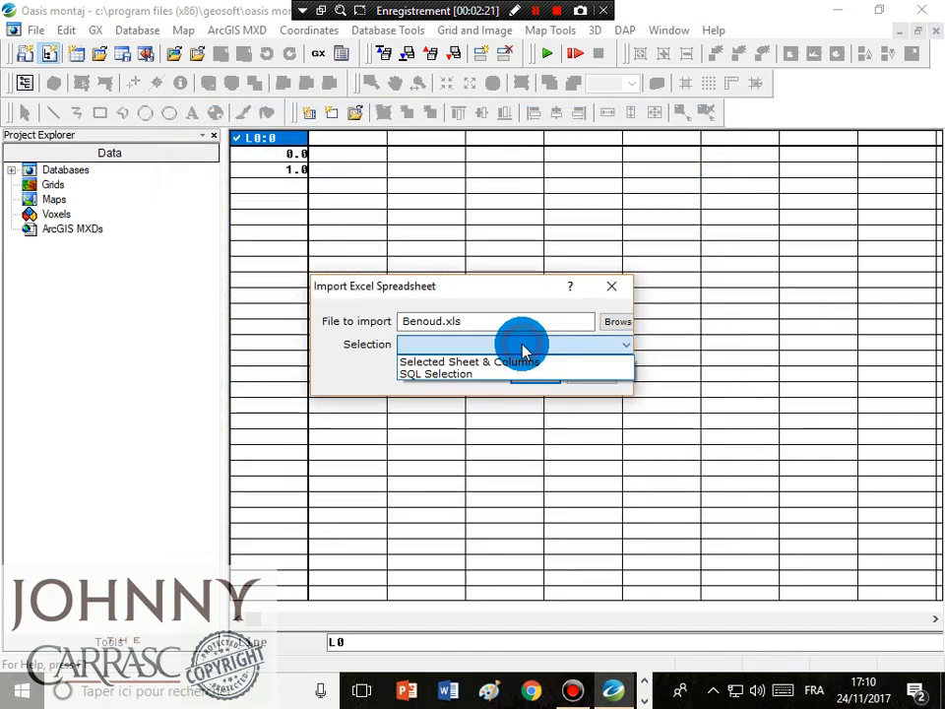
left_click(459, 363)
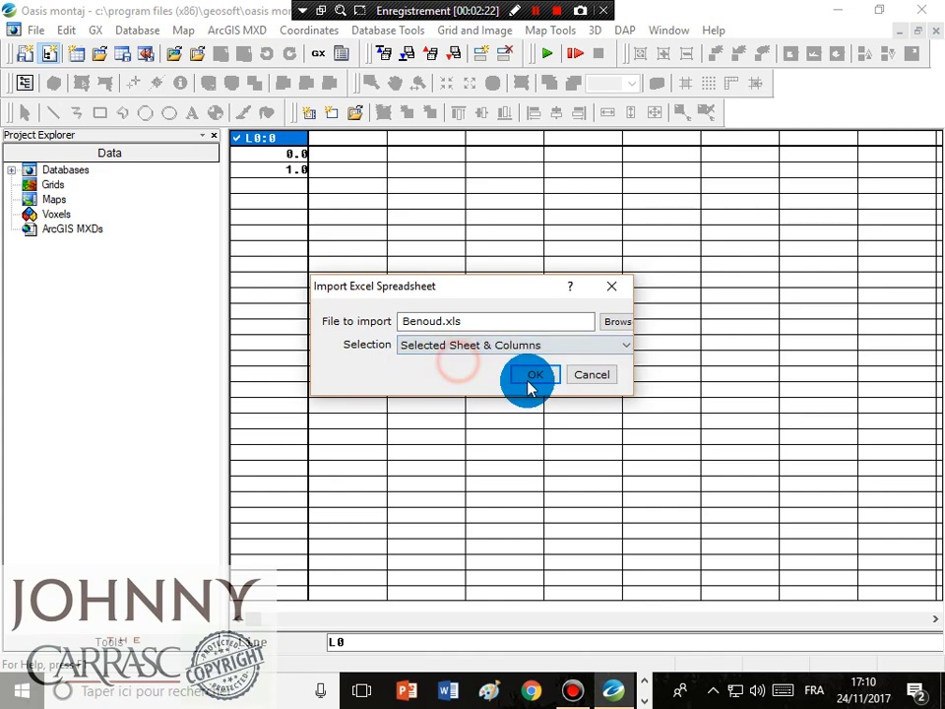
left_click(533, 375)
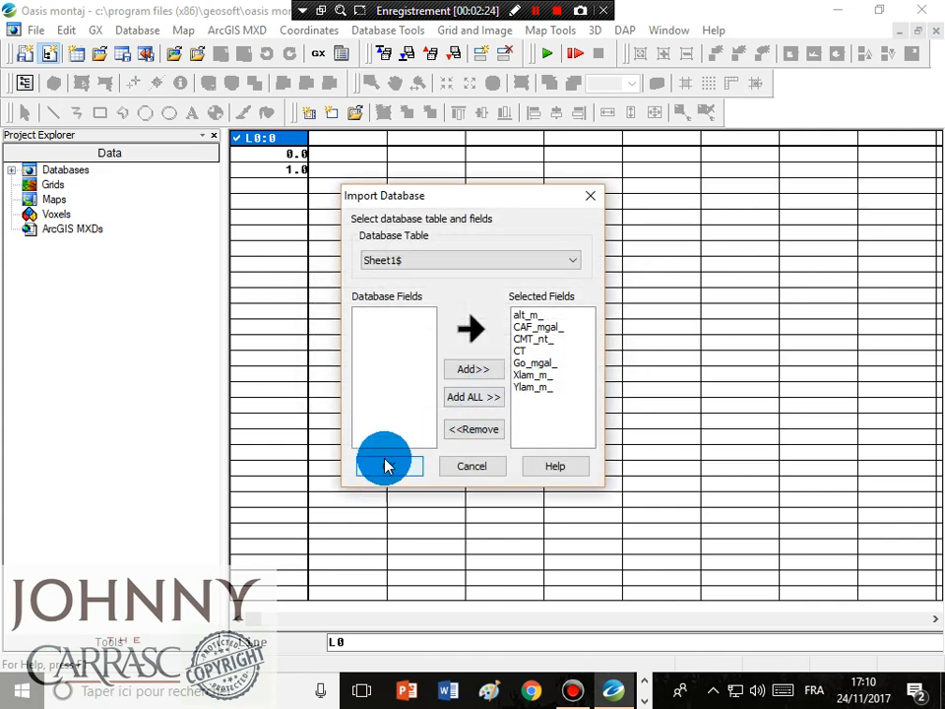
Step: Review the selected Sheet1$ fields one by one, from alt_m_ through Ylam_m_
left_click(537, 409)
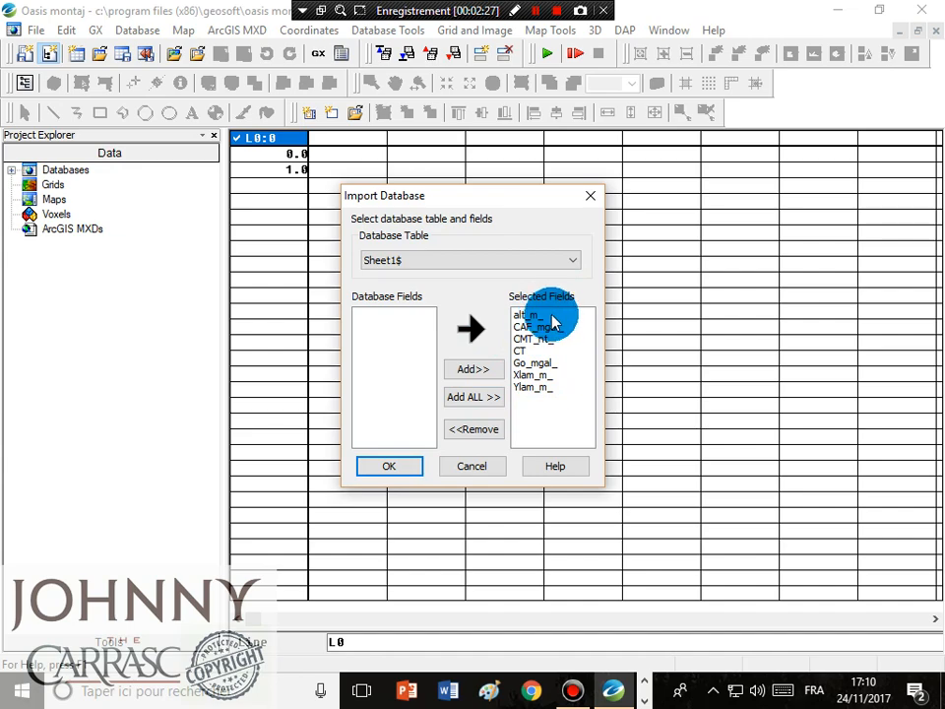
left_click(524, 314)
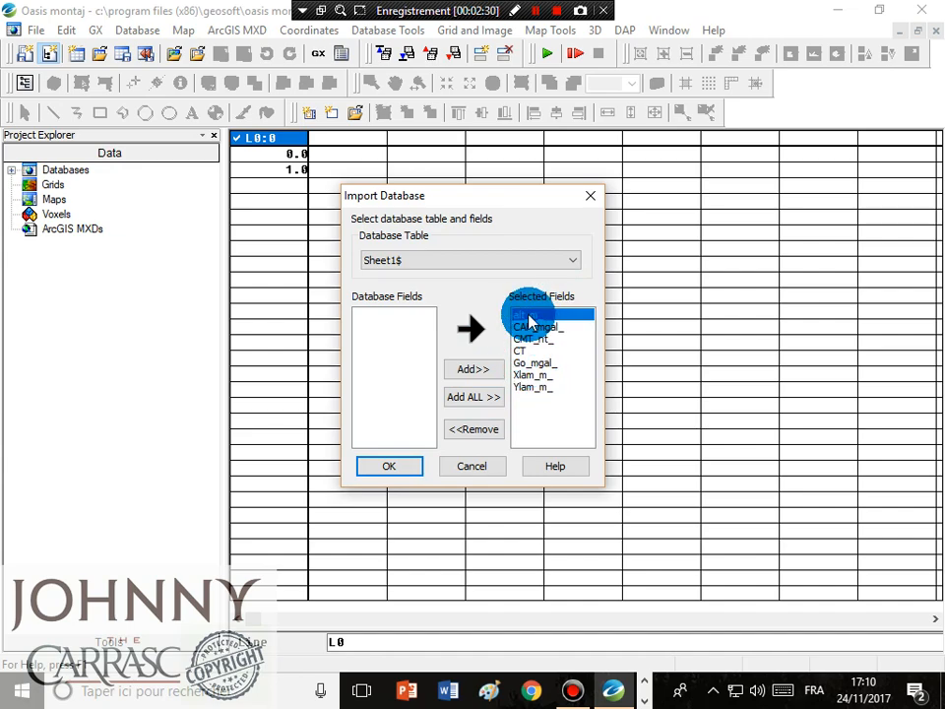
left_click(528, 328)
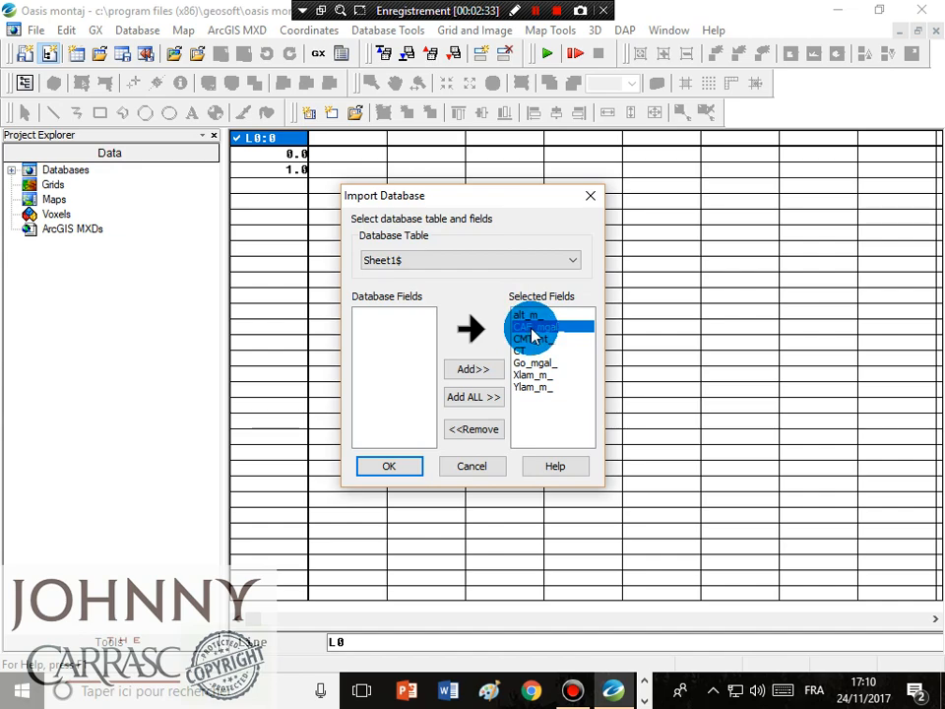
left_click(549, 339)
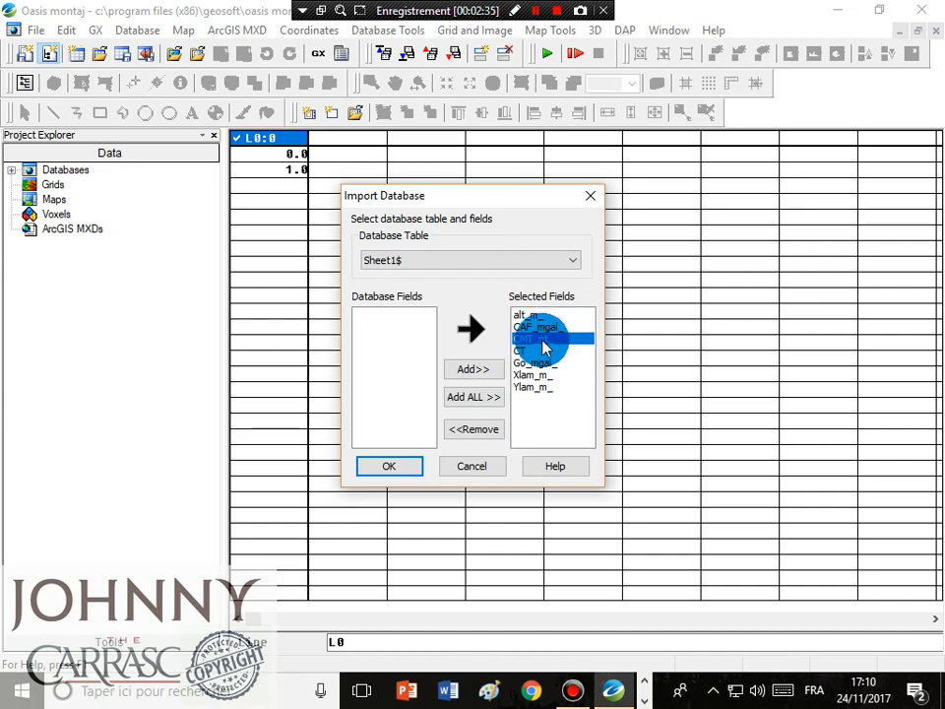
left_click(536, 353)
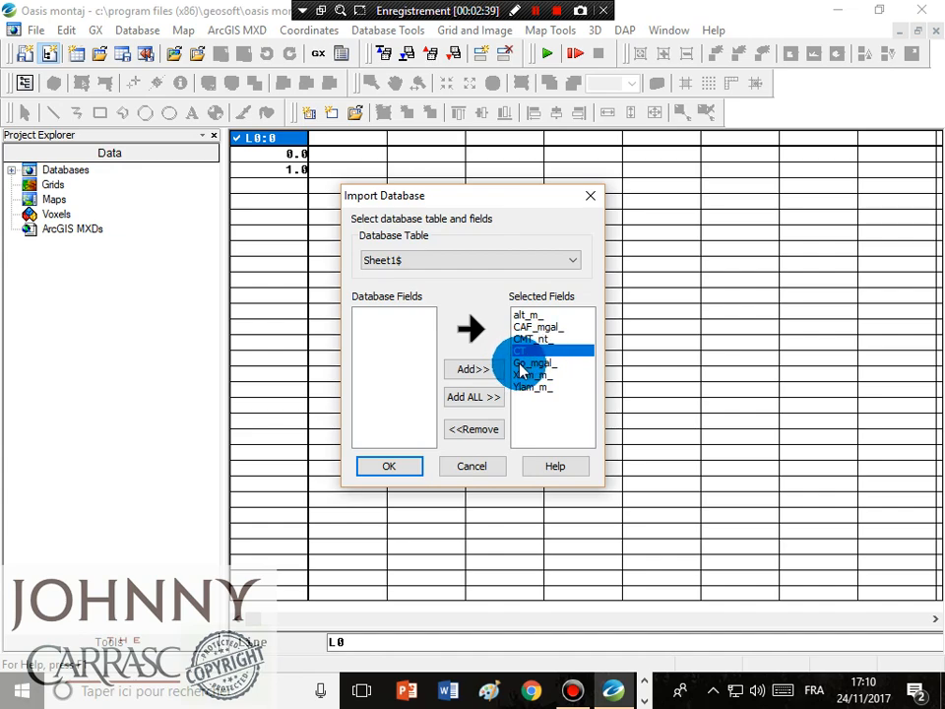
left_click(540, 365)
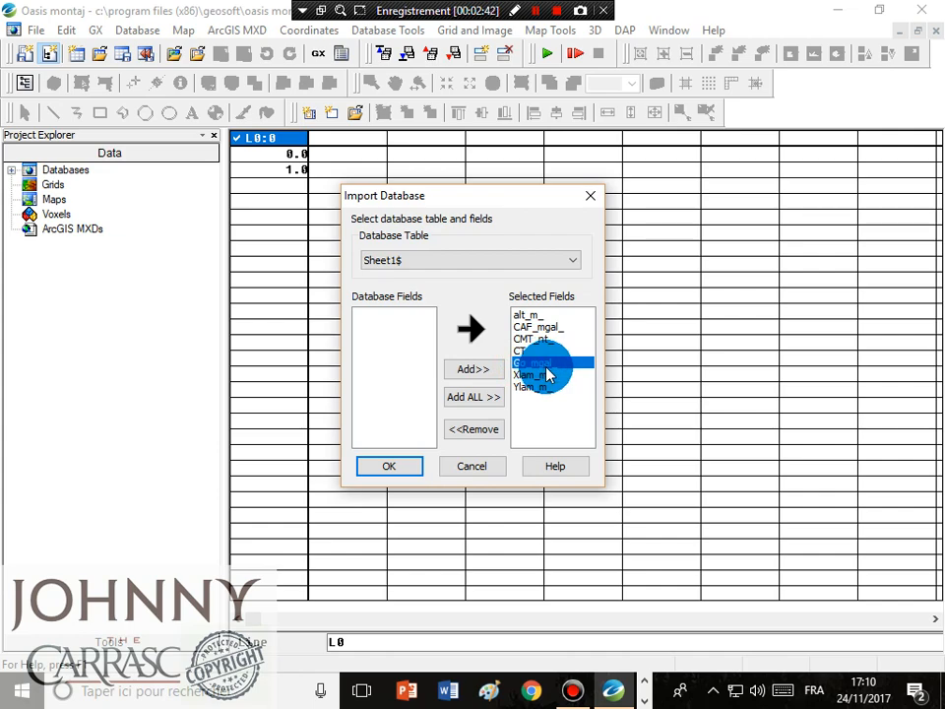
left_click(529, 376)
left_click(542, 386)
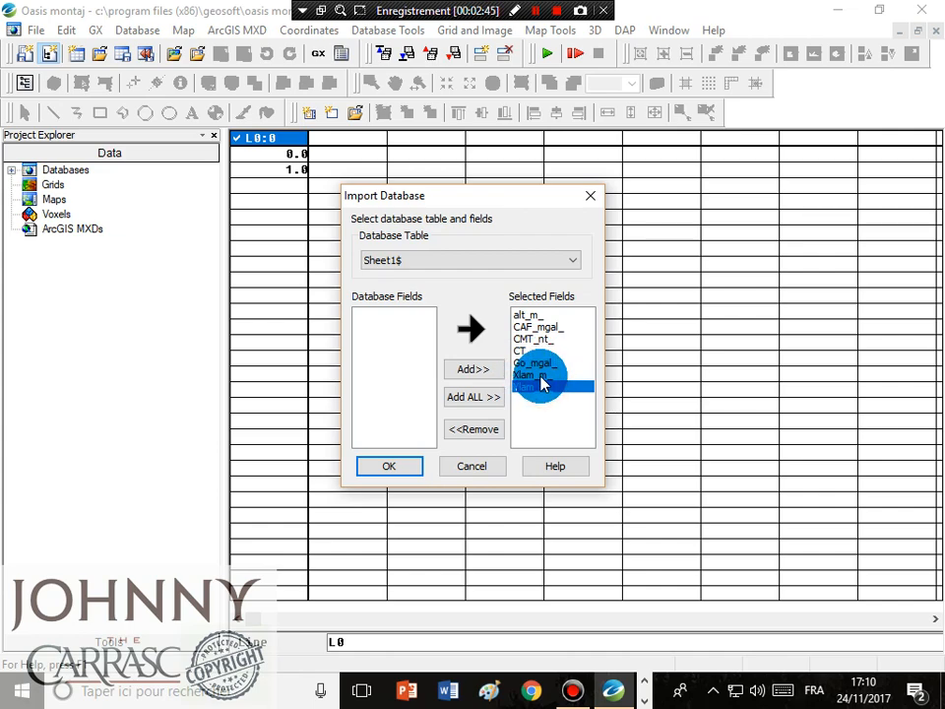
left_click(536, 10)
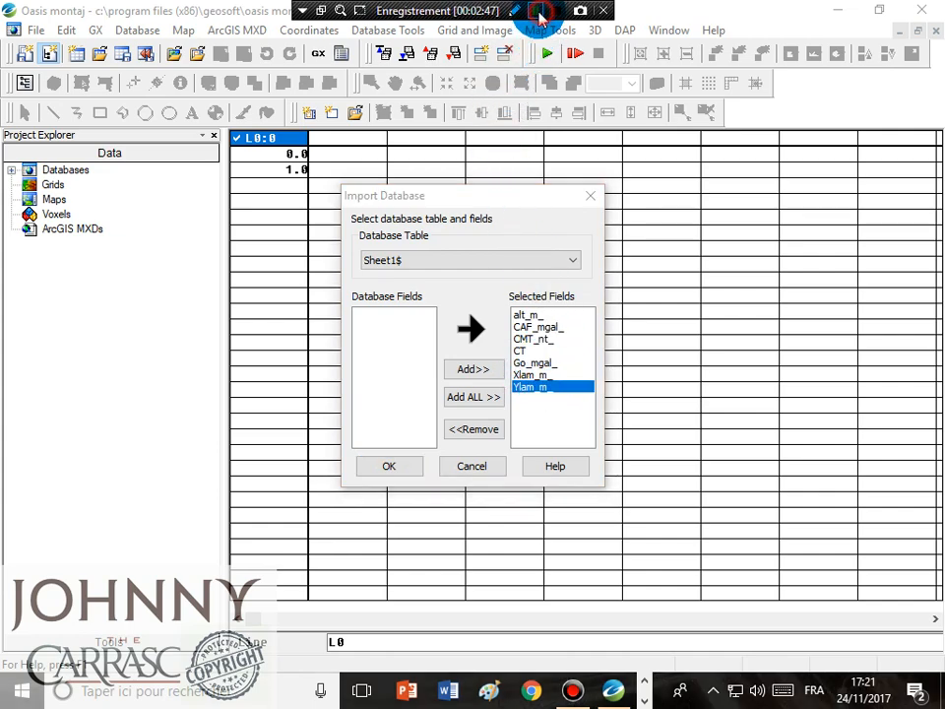
Step: Import all selected Sheet1$ fields into the database and widen the Go_mgal, Xlam_m and Ylam_m columns to show their values
left_click(394, 465)
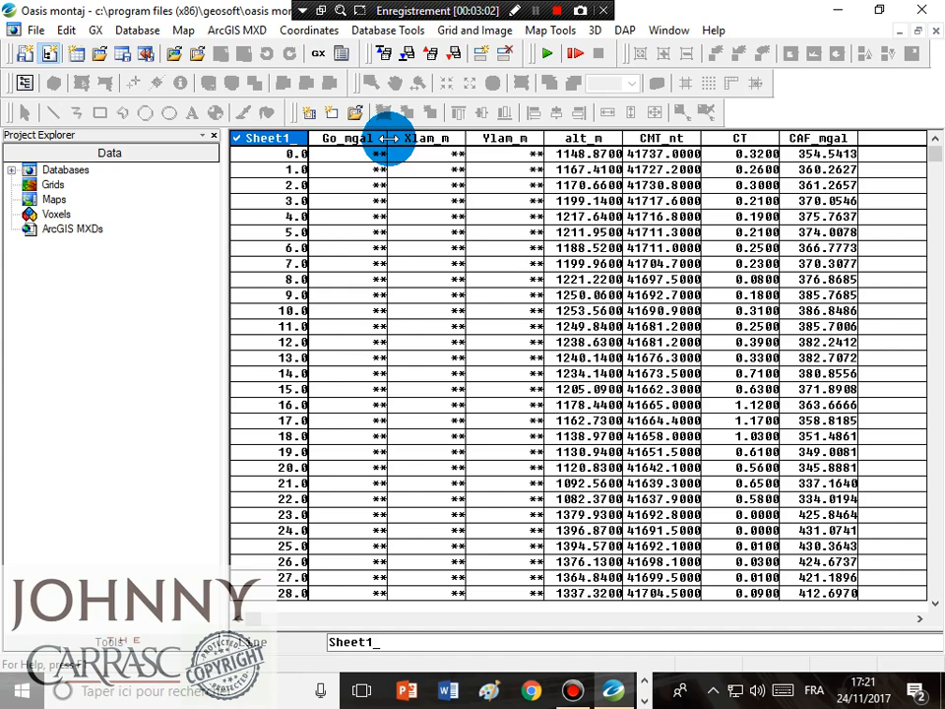
left_click_drag(388, 138, 396, 138)
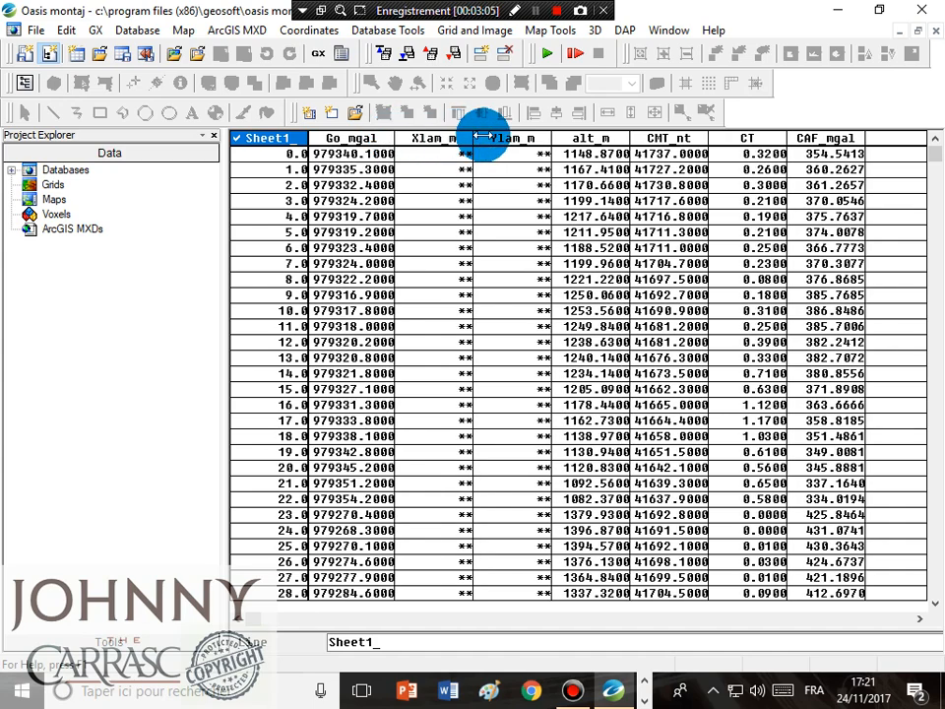
left_click_drag(475, 138, 481, 138)
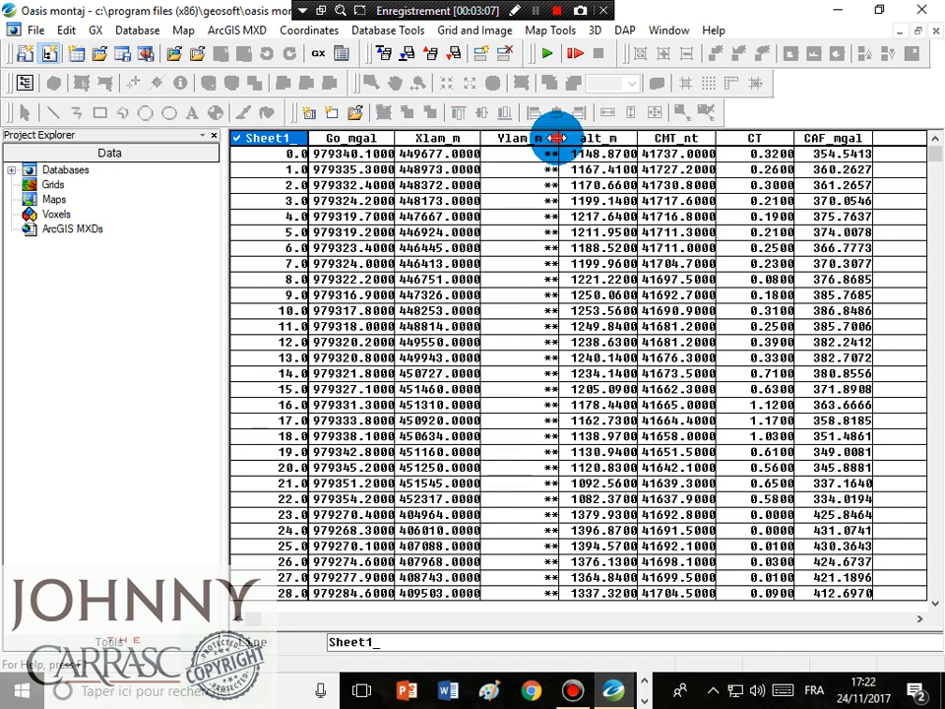
left_click_drag(559, 138, 568, 137)
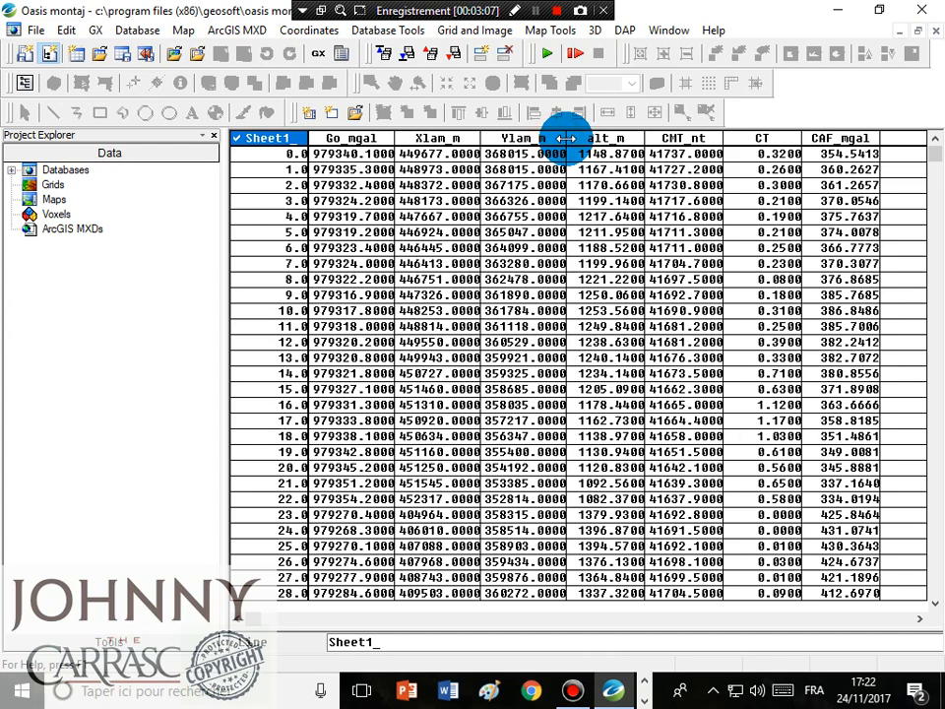
Step: Examine the imported channels across the database table, including Go_mgal, CT and CAF_mgal
left_click(923, 631)
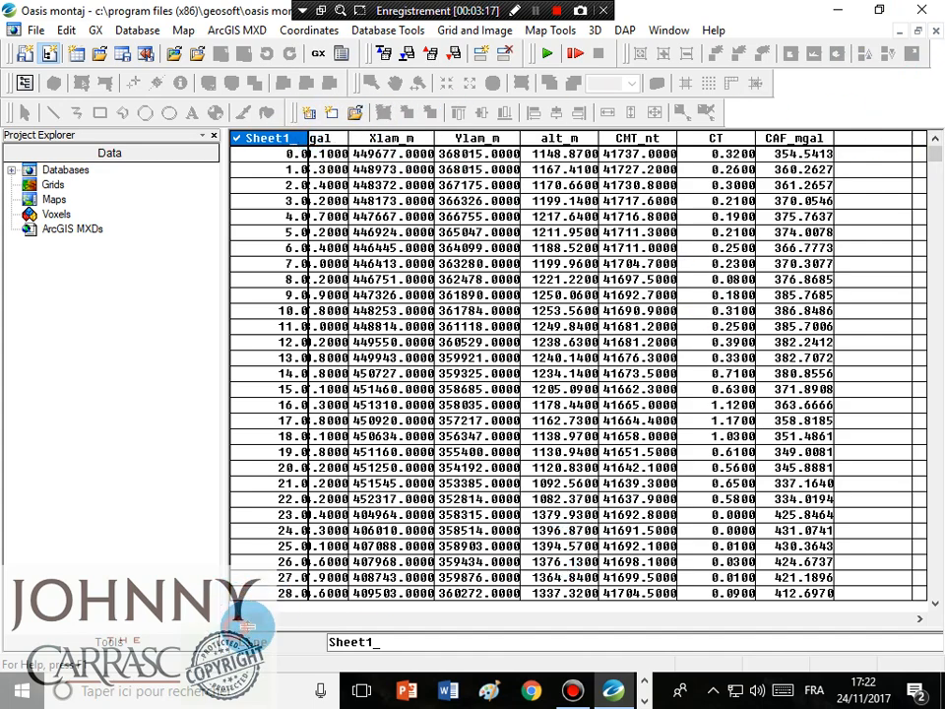
left_click(237, 618)
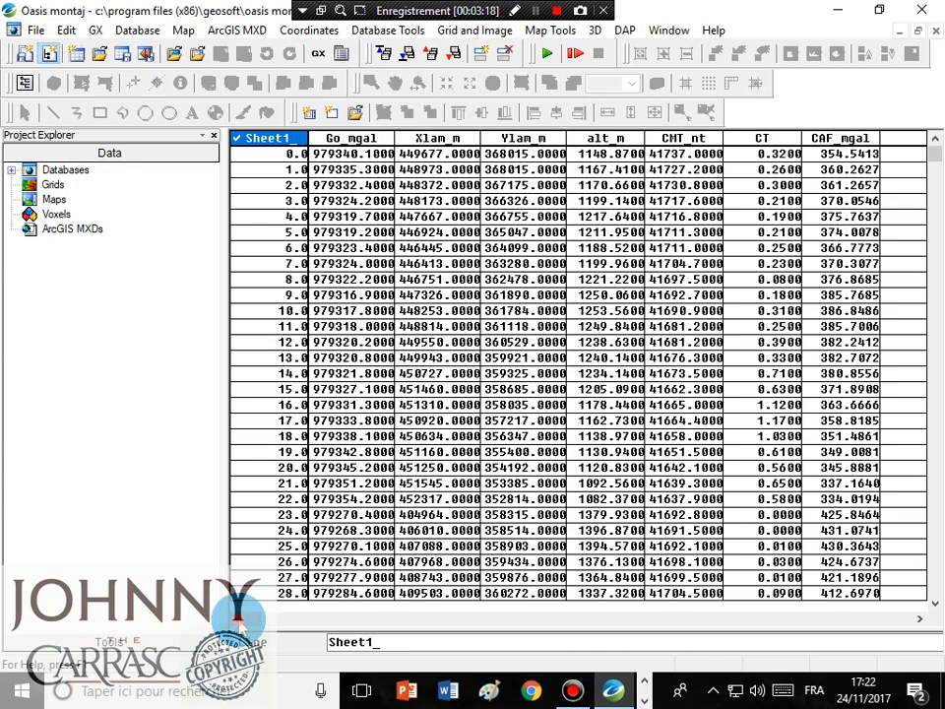
left_click(344, 143)
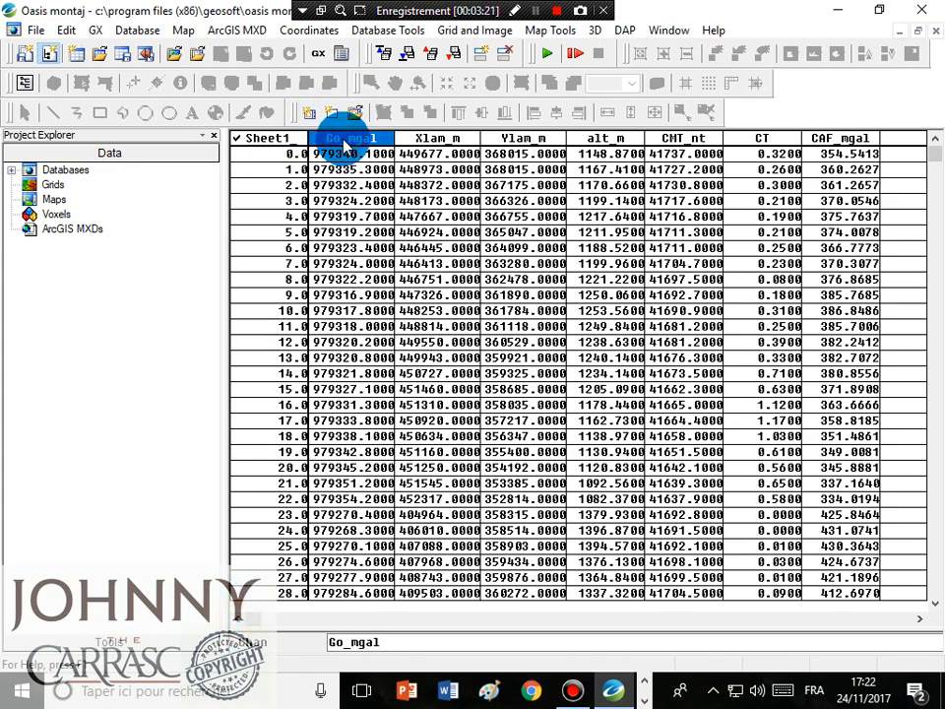
left_click(911, 138)
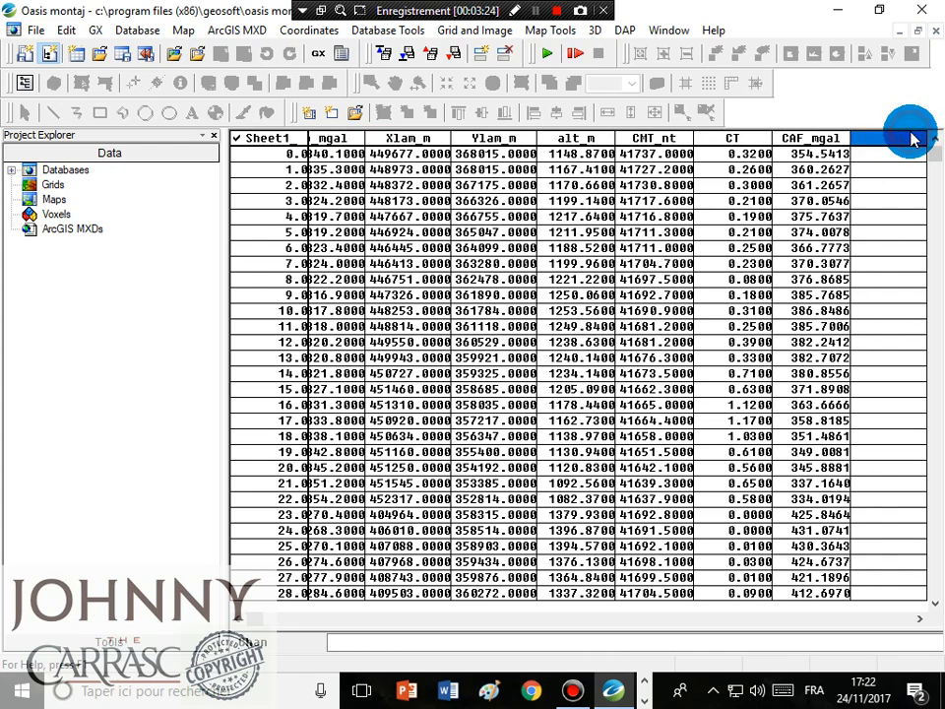
left_click(764, 139)
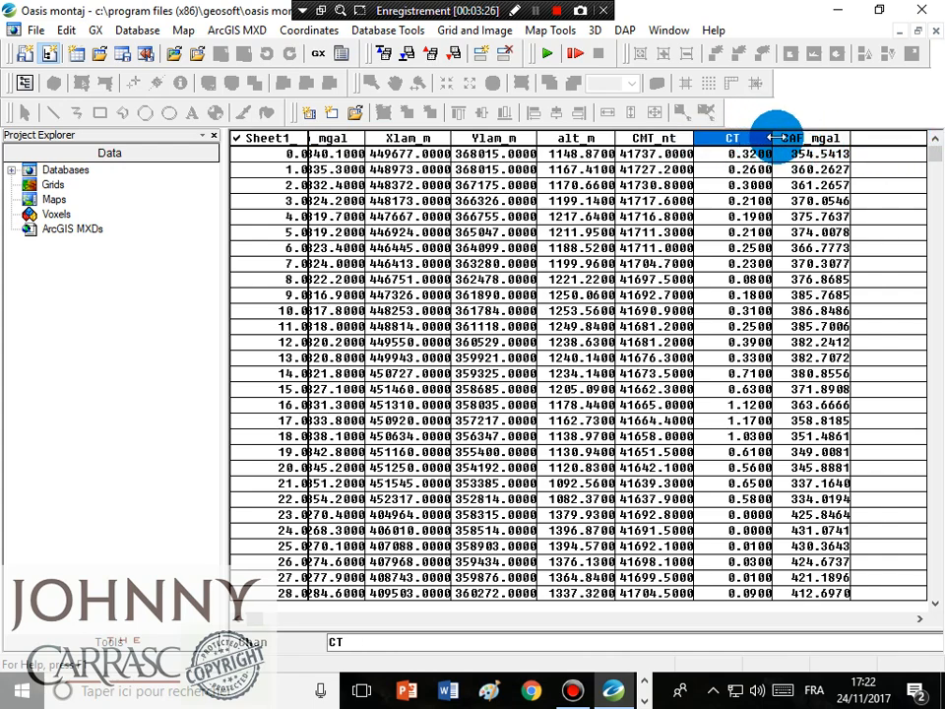
left_click(827, 141)
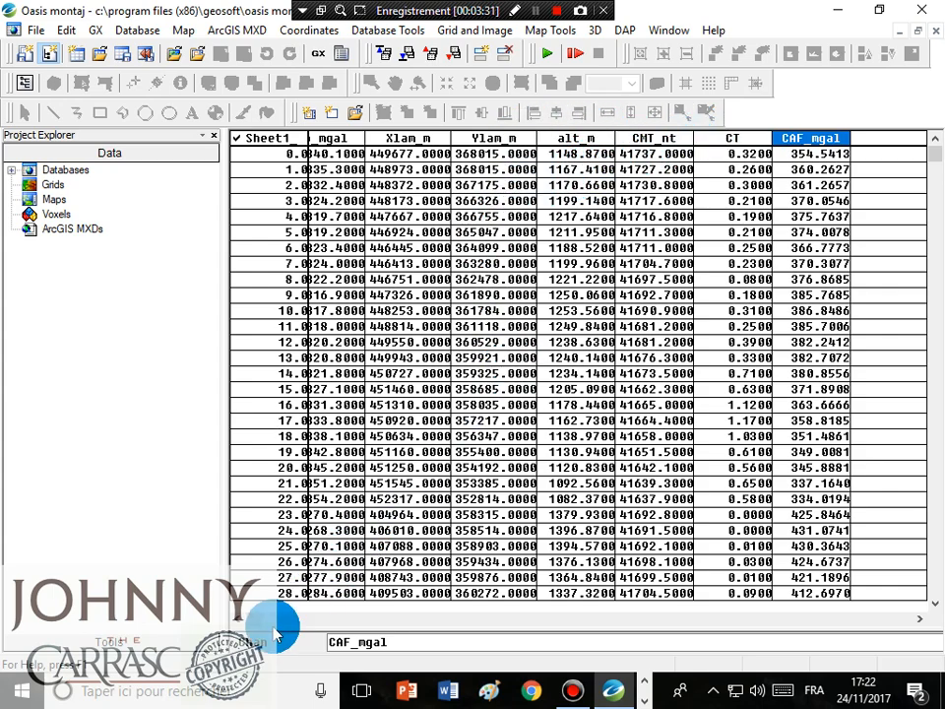
left_click(247, 617)
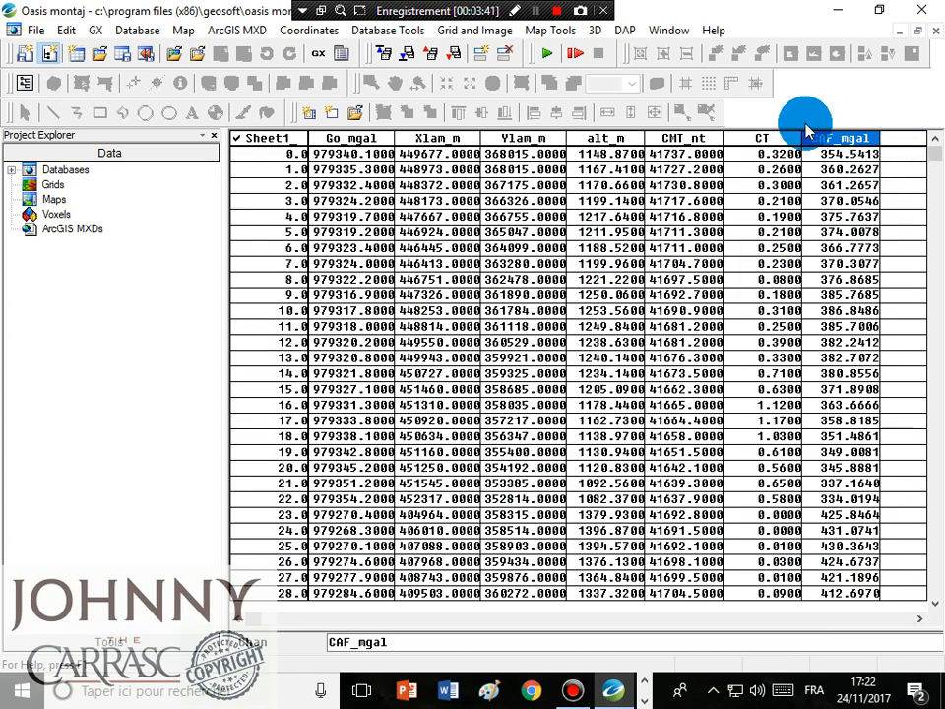
left_click(763, 139)
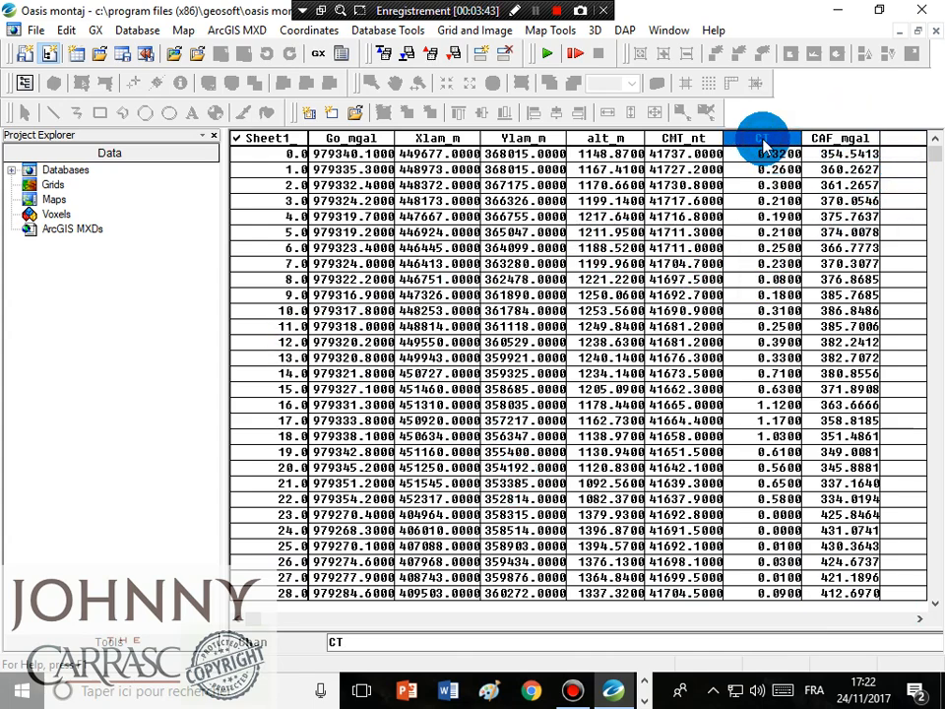
left_click(853, 143)
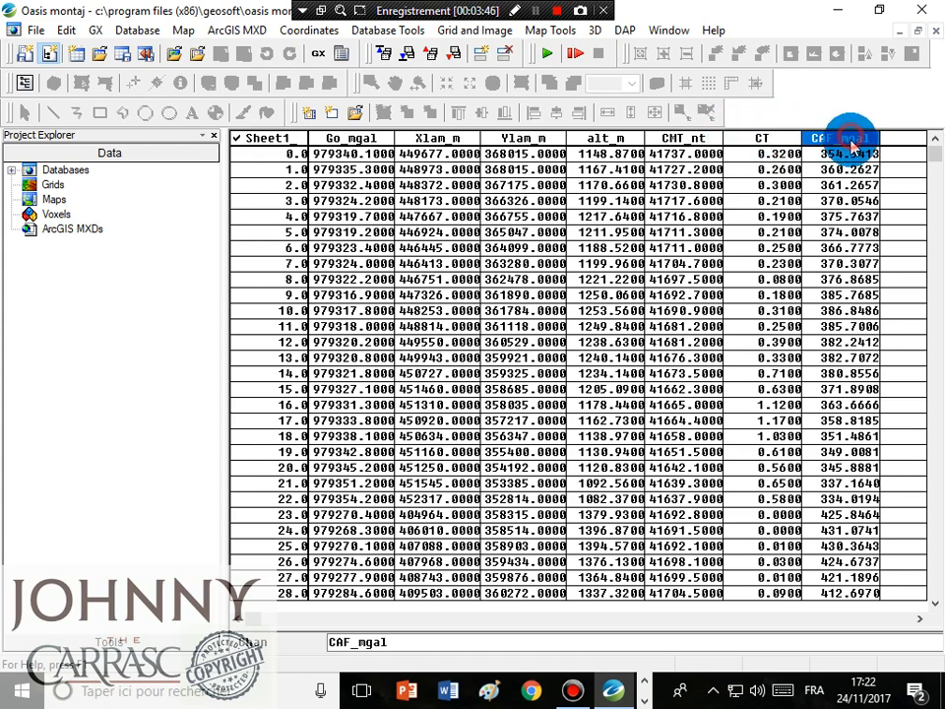
Step: Create a new channel named CP in the empty column after CAF_mgal, keeping the default Double type and display settings
left_click(920, 619)
left_click(920, 618)
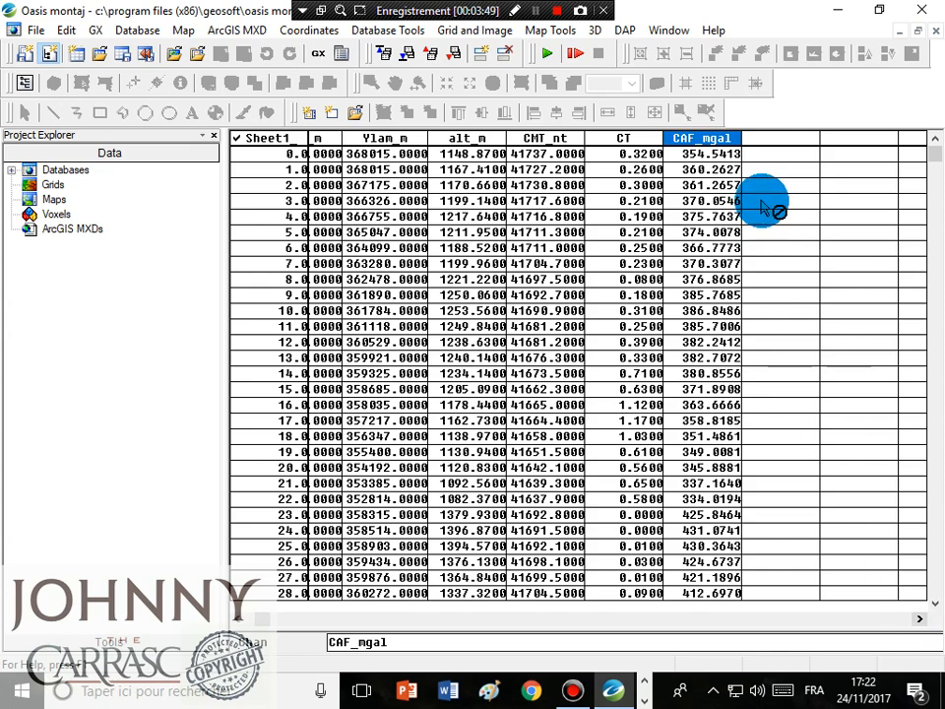
left_click(767, 143)
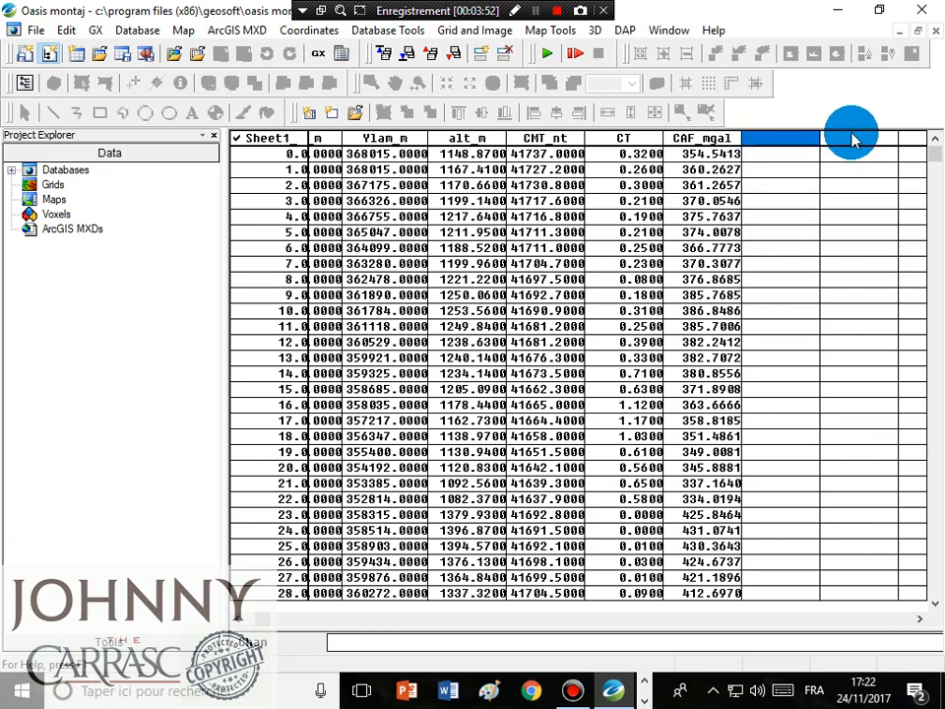
left_click_drag(261, 620, 283, 596)
right_click(500, 144)
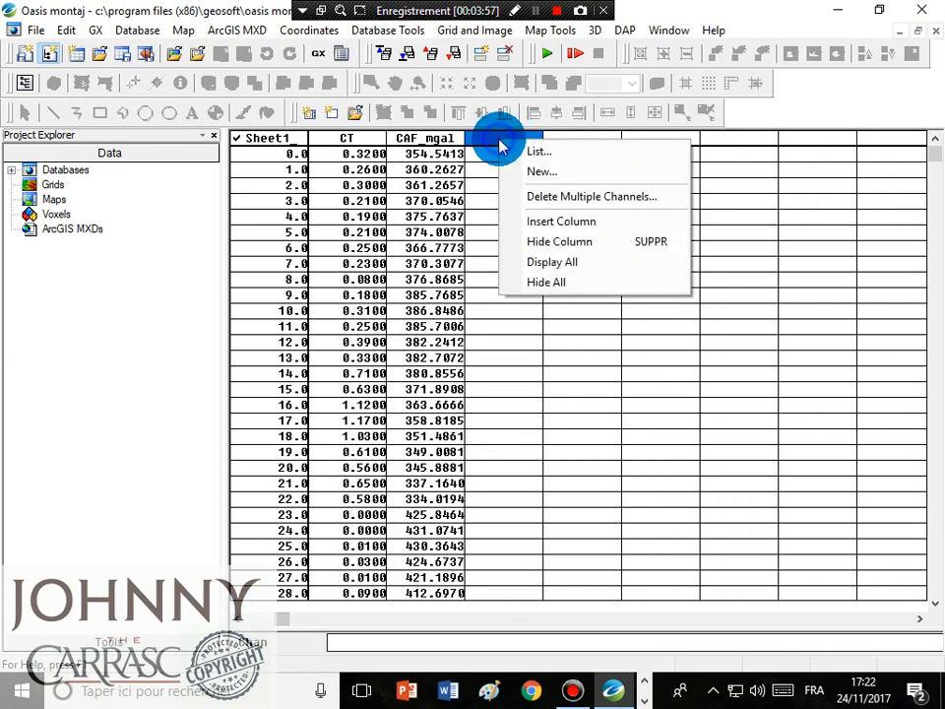
left_click(585, 176)
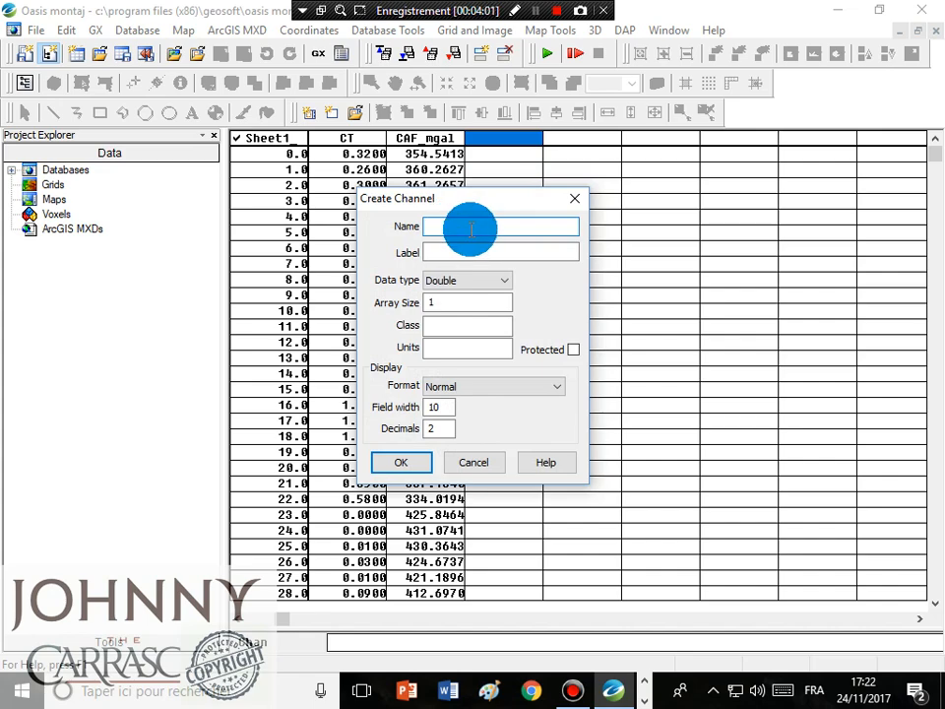
type("CP")
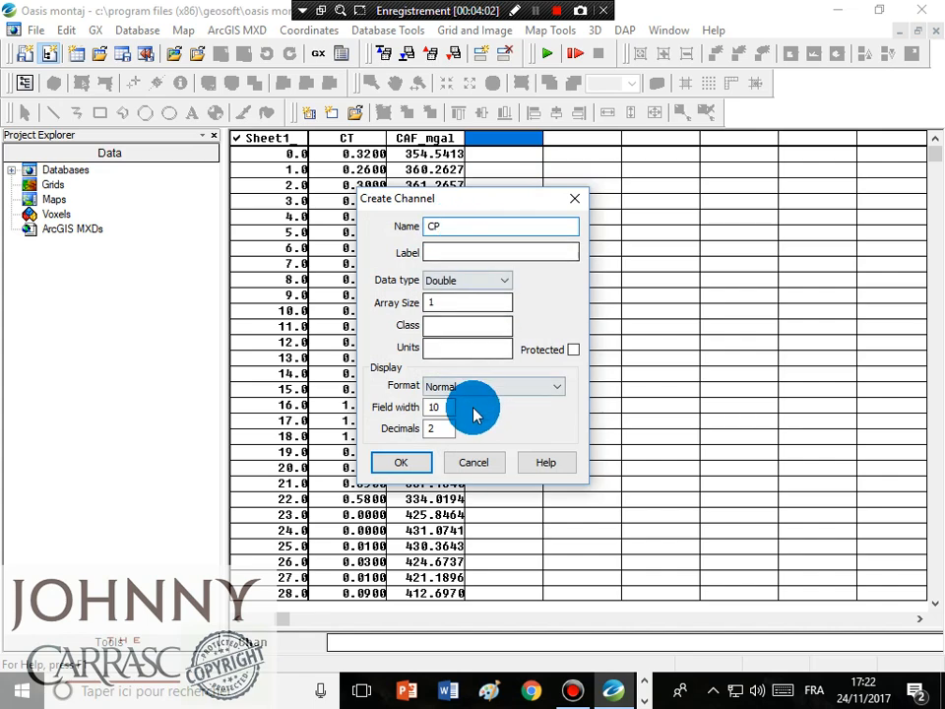
left_click(408, 460)
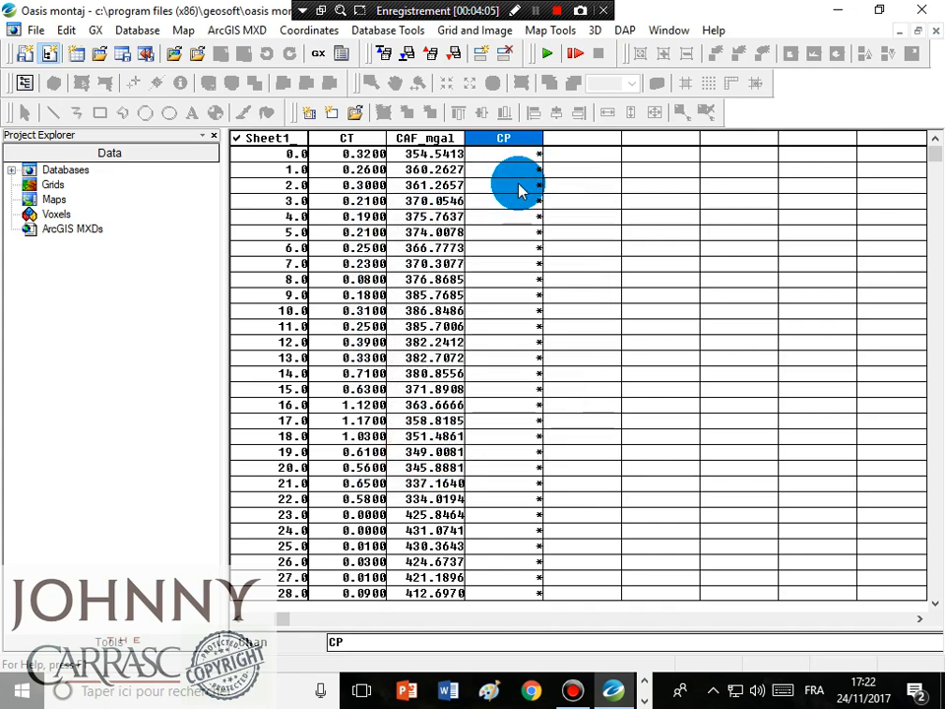
Step: Start a Channel Math calculation and replace the default expression with CP=0.0419*2.7*h
left_click(255, 621)
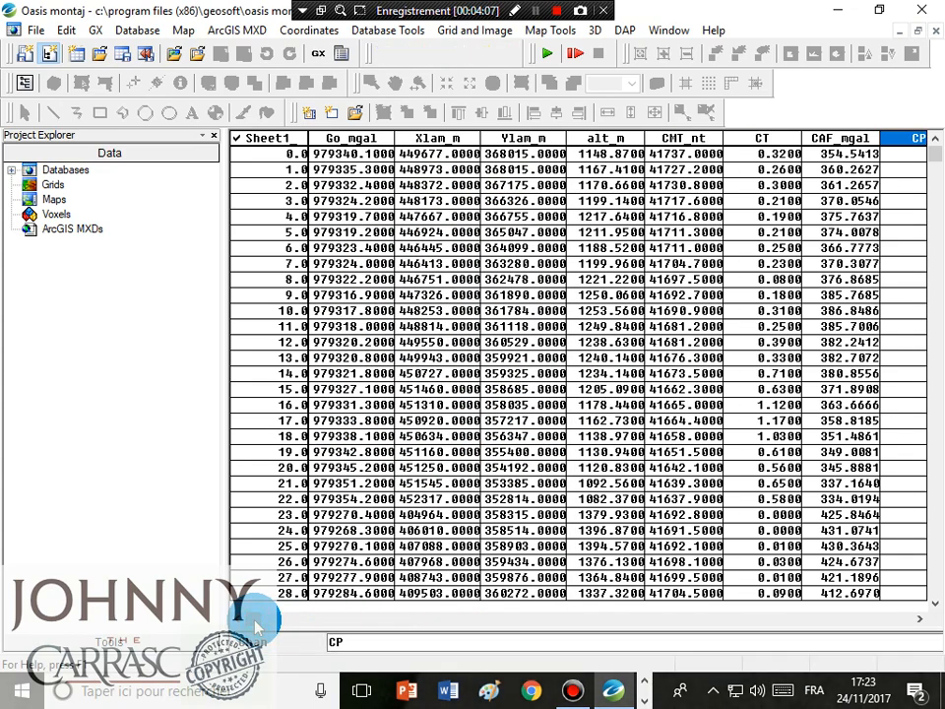
left_click(919, 620)
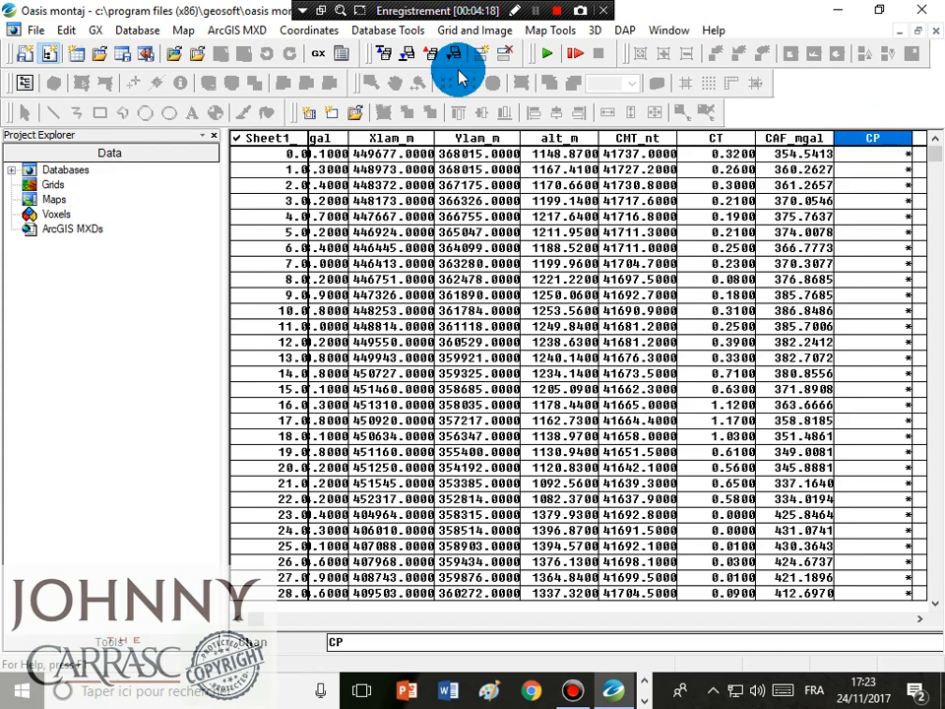
left_click(409, 32)
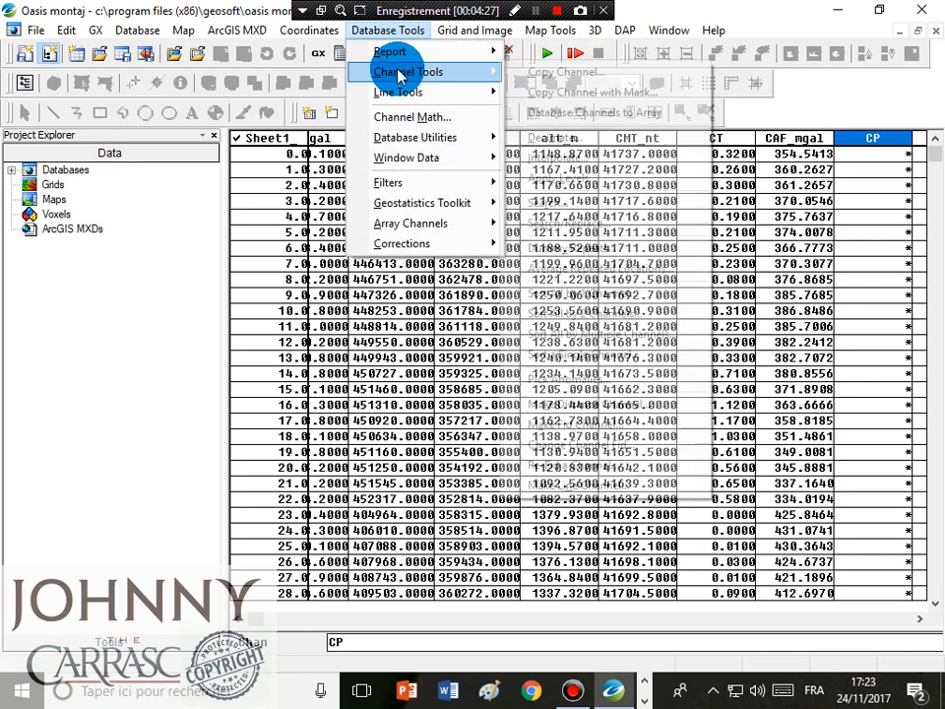
left_click(414, 118)
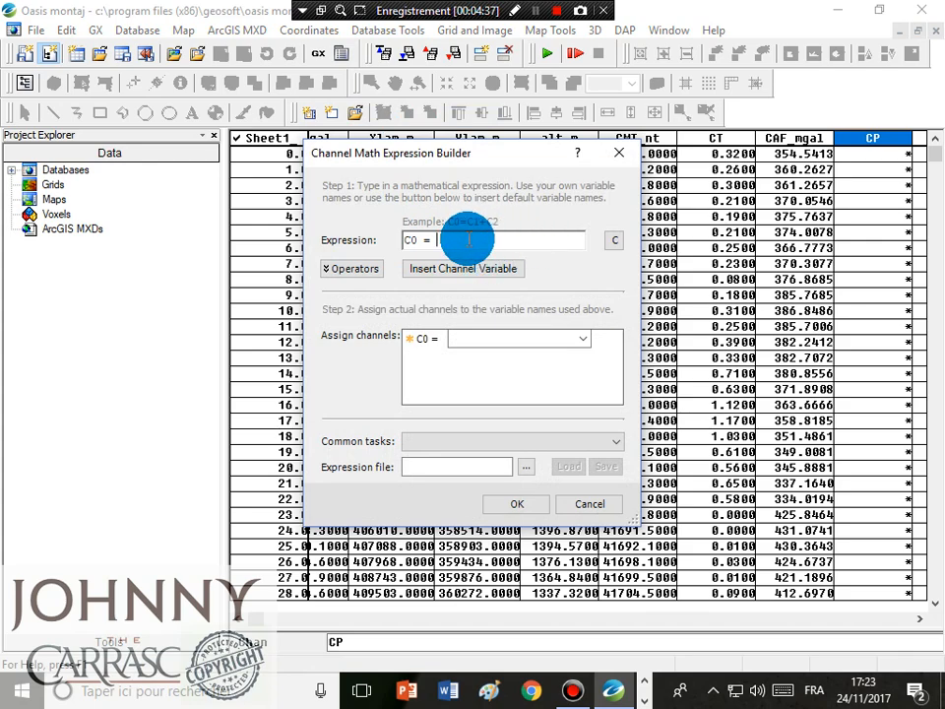
mouse_move(495, 151)
left_mouse_down()
mouse_move(460, 149)
mouse_move(500, 153)
left_mouse_up()
left_click_drag(481, 241, 332, 233)
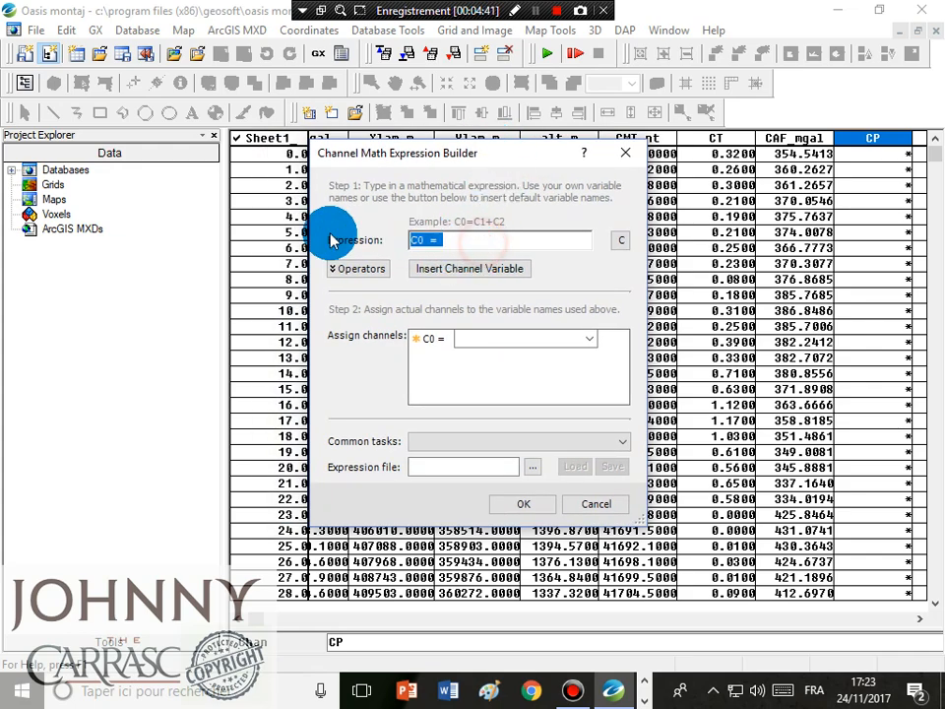
type("CP")
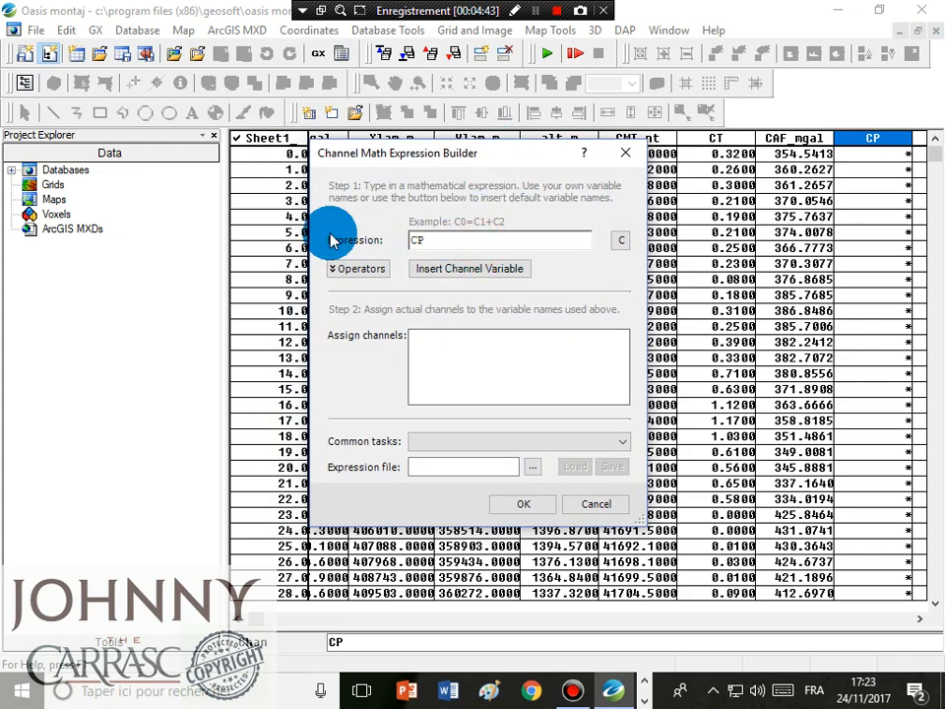
type("=0.0419")
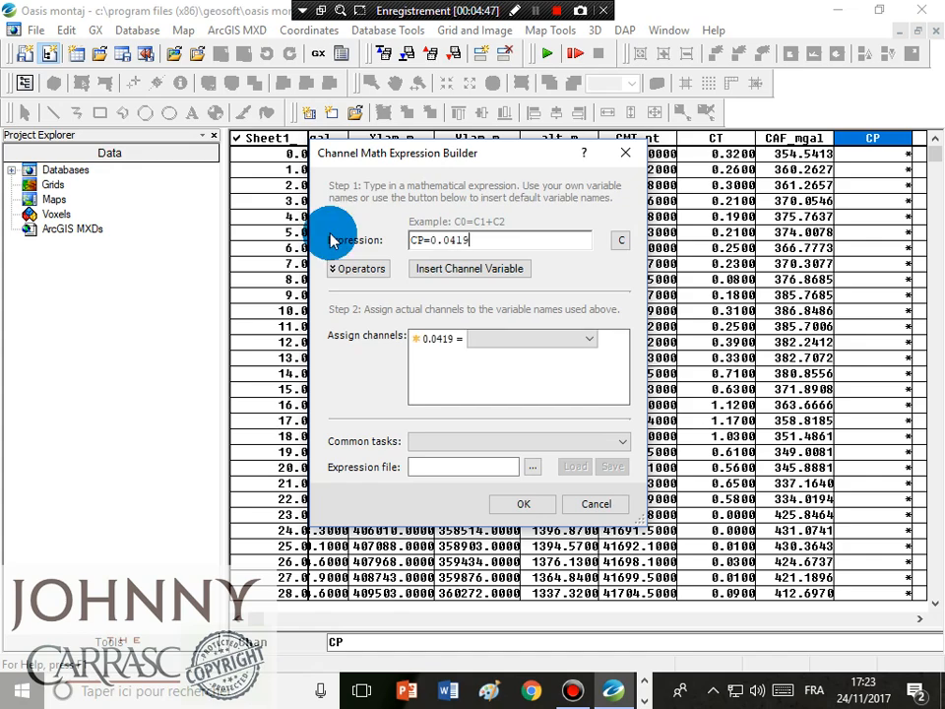
type("*2.7")
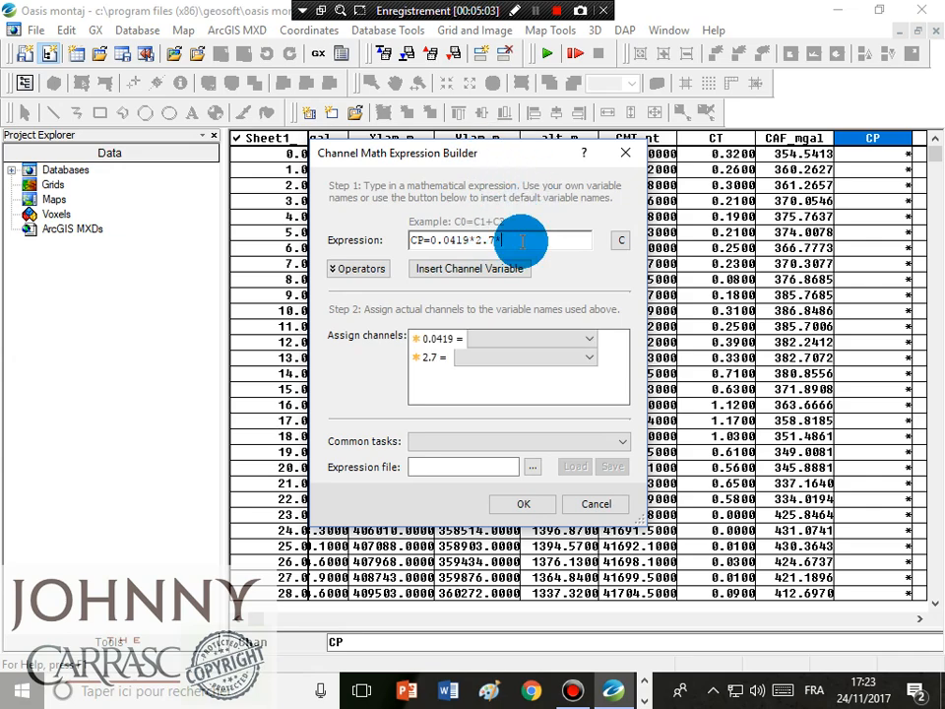
type("*h")
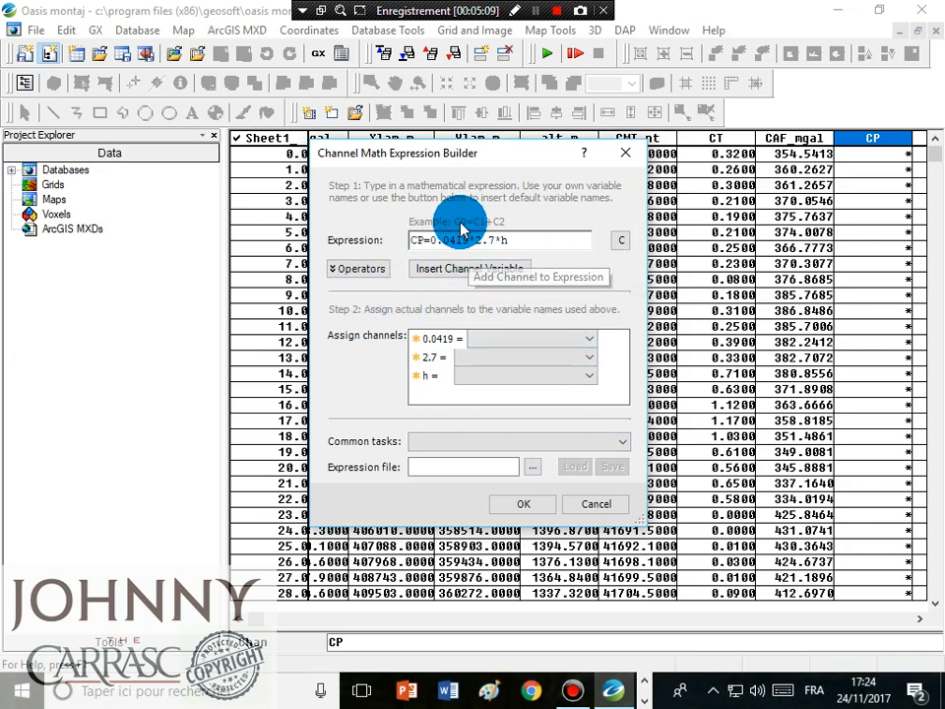
Step: Replace the decimal points with commas in the channel math expression, making it CP=0,0419*2,7*h
left_click(440, 240)
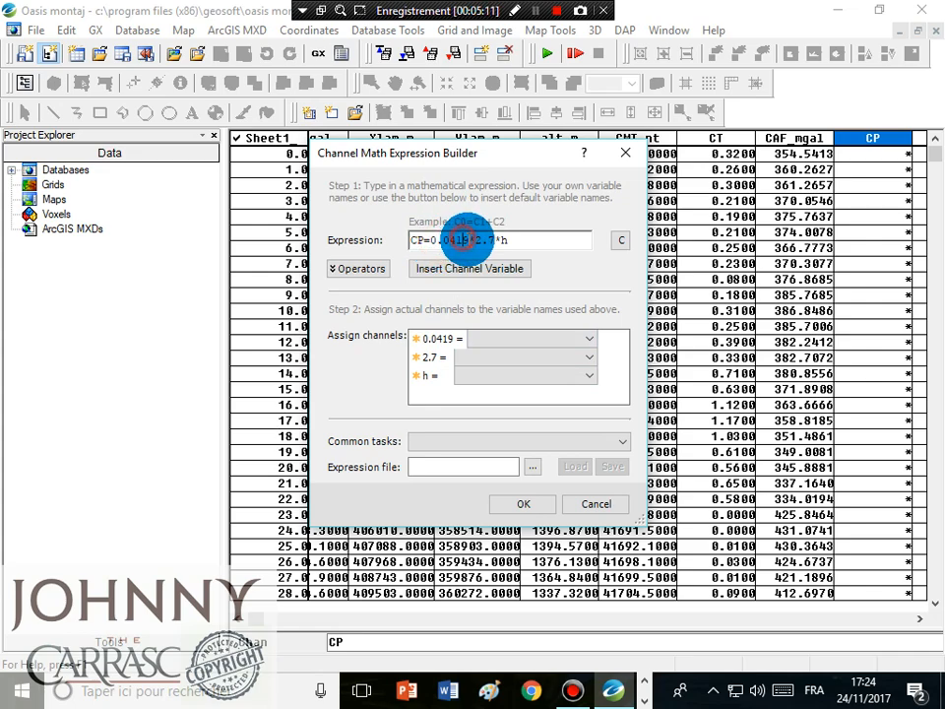
left_click(532, 339)
left_click(535, 340)
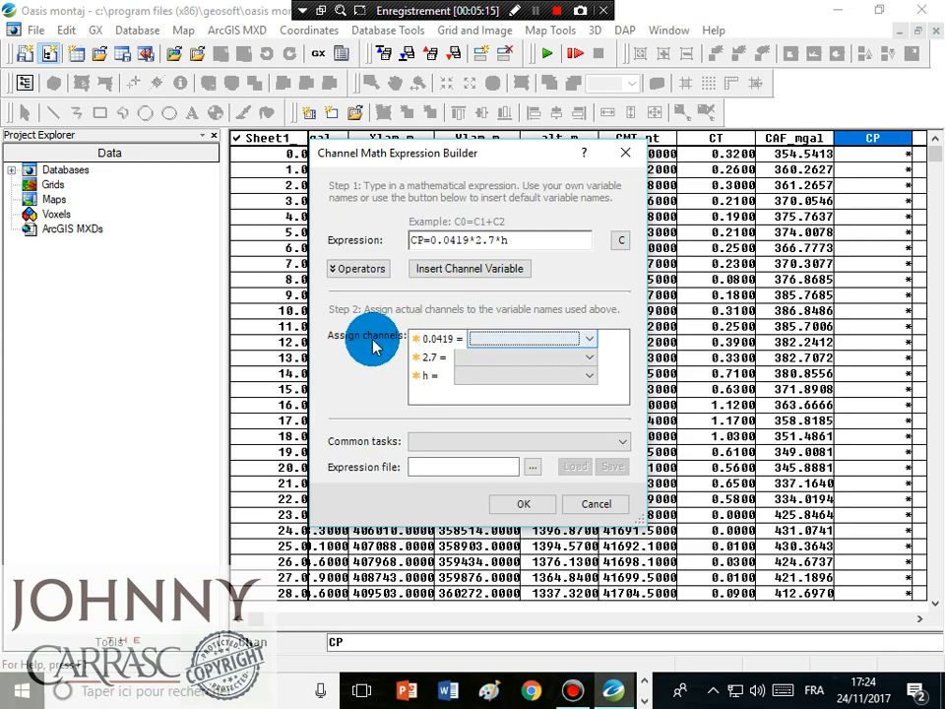
left_click(542, 347)
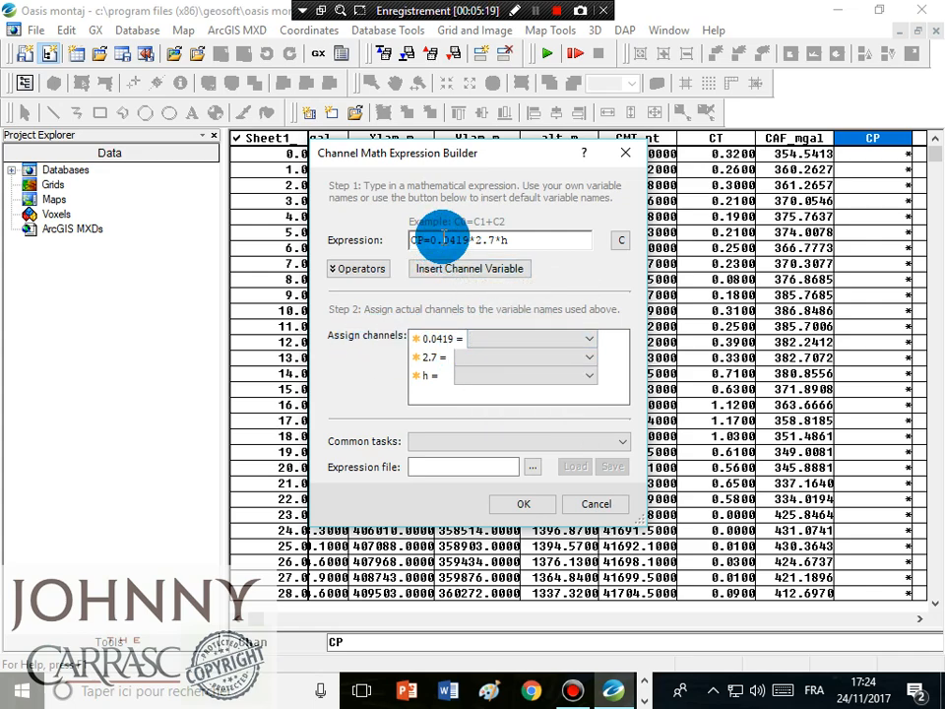
key("BackSpace")
type(";")
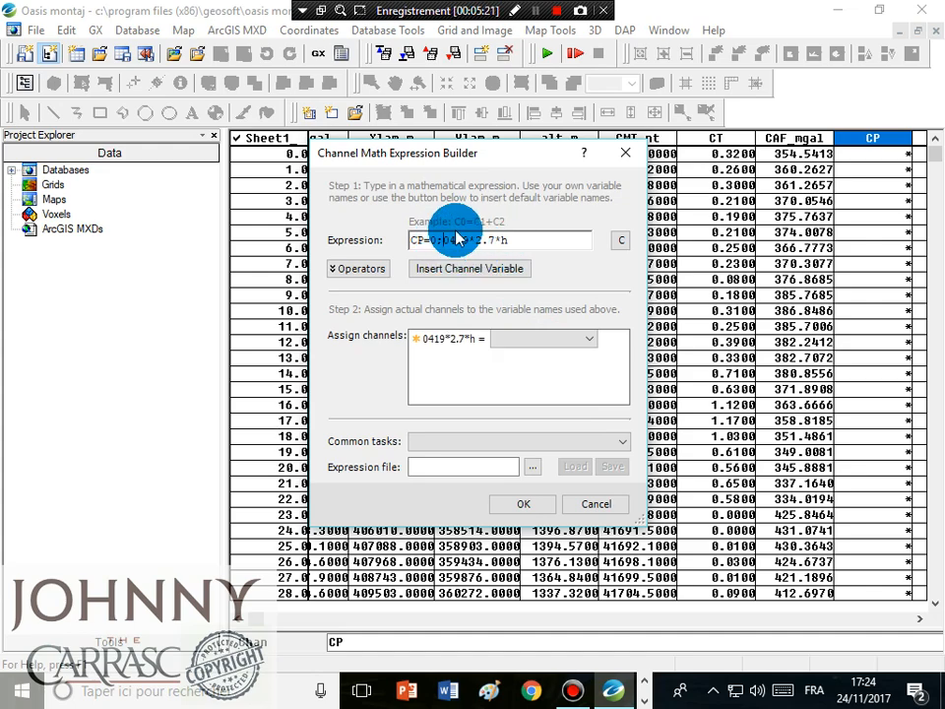
key("BackSpace")
type(",")
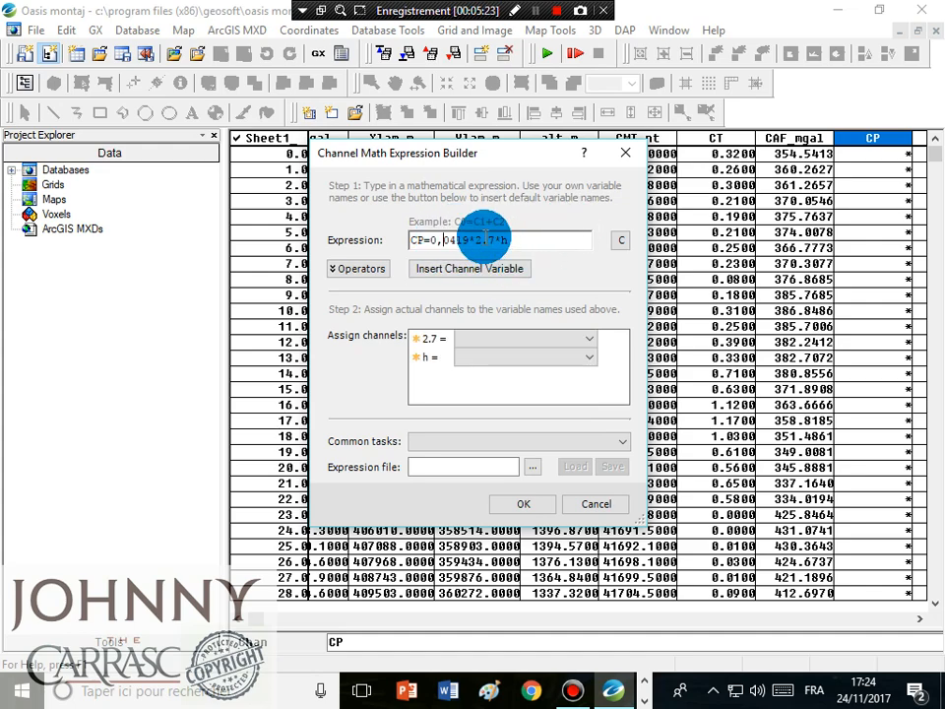
left_click(488, 240)
key("BackSpace")
type(",")
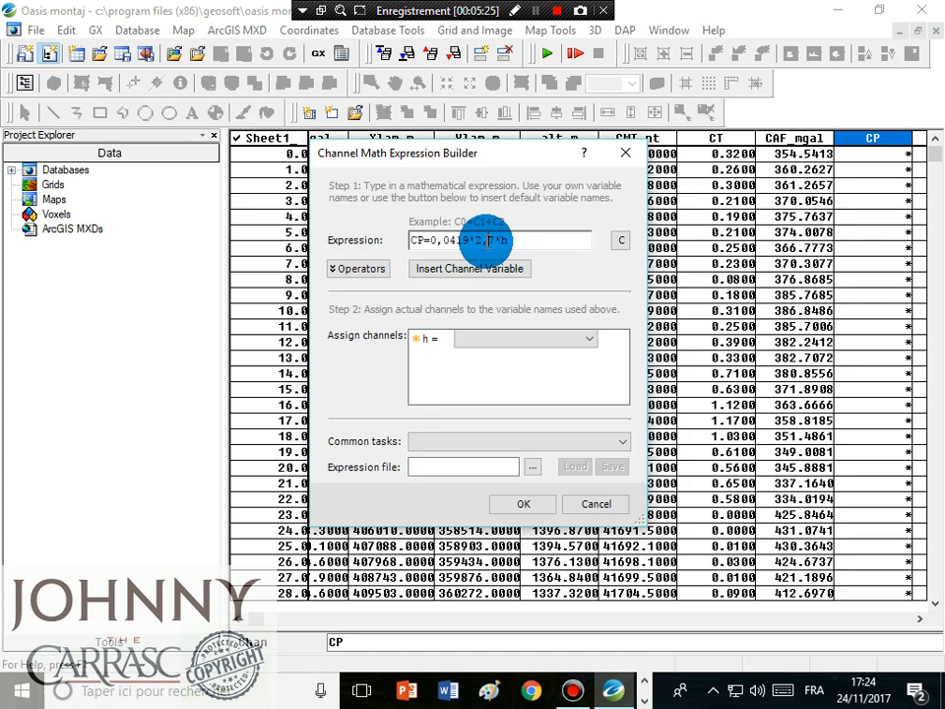
Step: Assign the alt_m channel to the variable h and try to run the CP expression
left_click(489, 338)
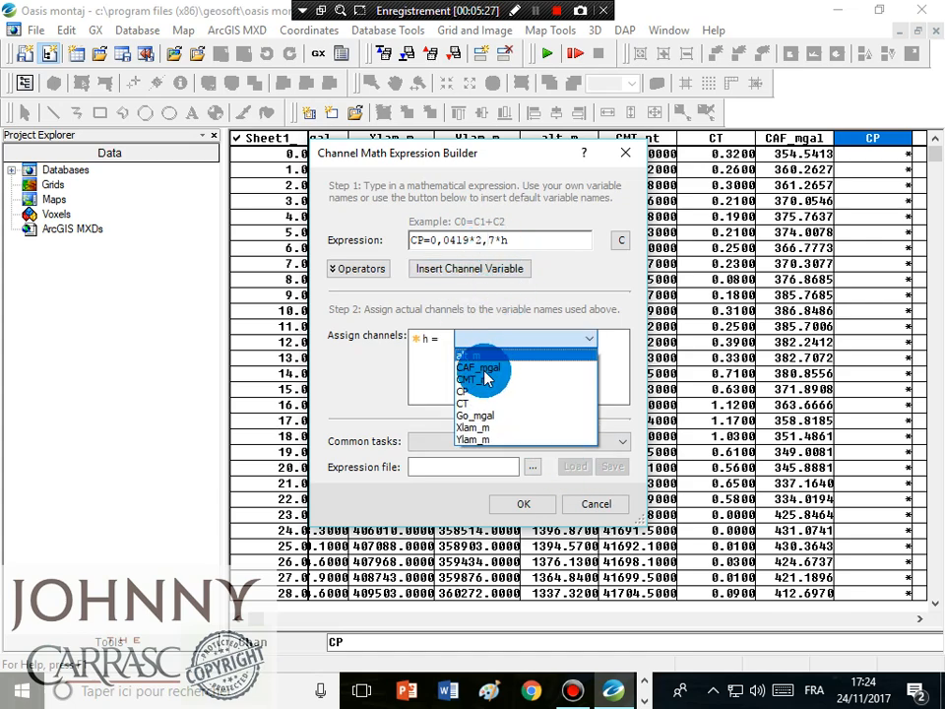
left_click(486, 372)
left_click(525, 505)
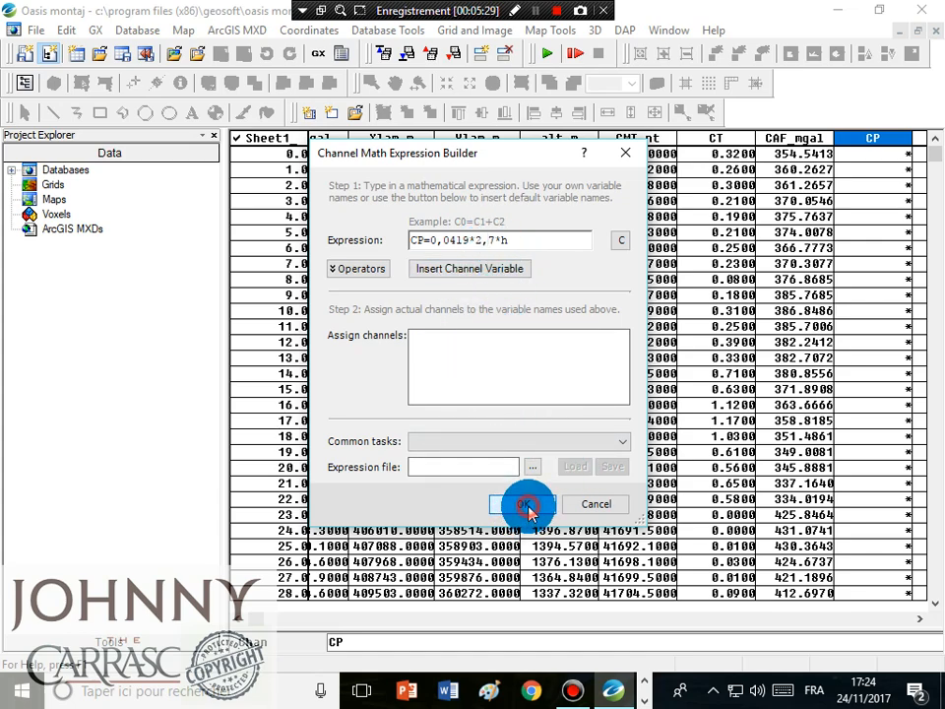
mouse_move(604, 242)
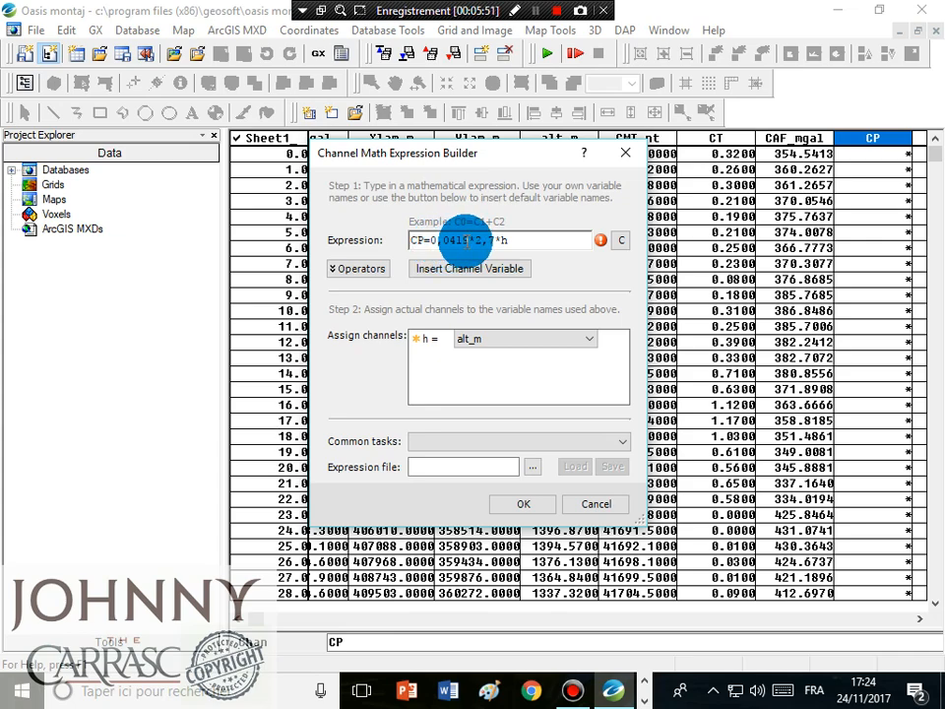
Step: Replace the coefficient 0,0419 in the CP expression with the fraction 419/10000
left_click(443, 240)
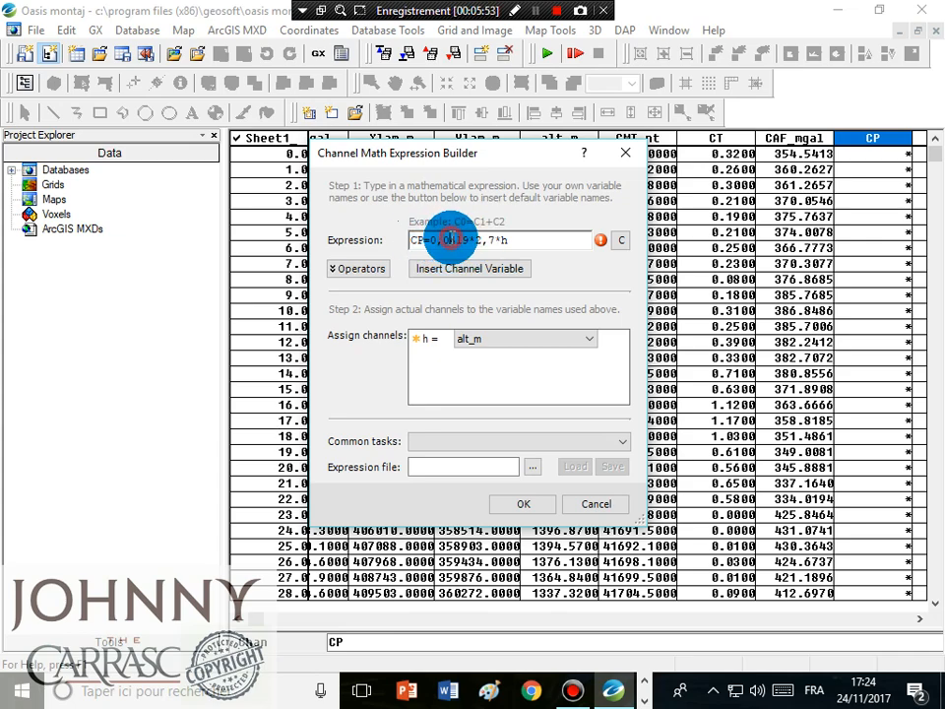
key("BackSpace")
key("BackSpace")
key("BackSpace")
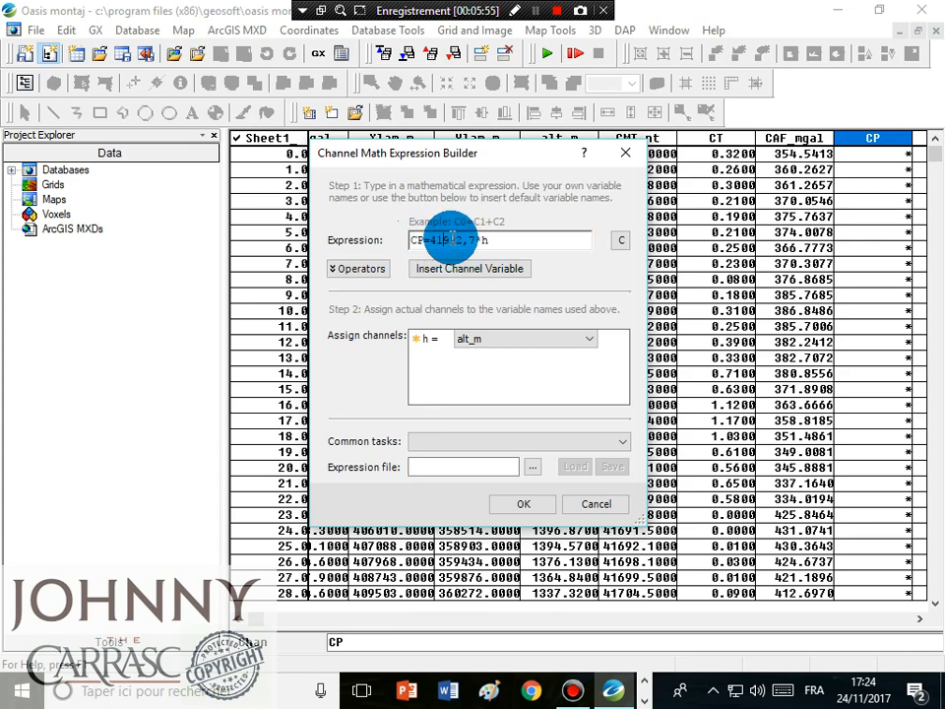
type(",")
type("1000")
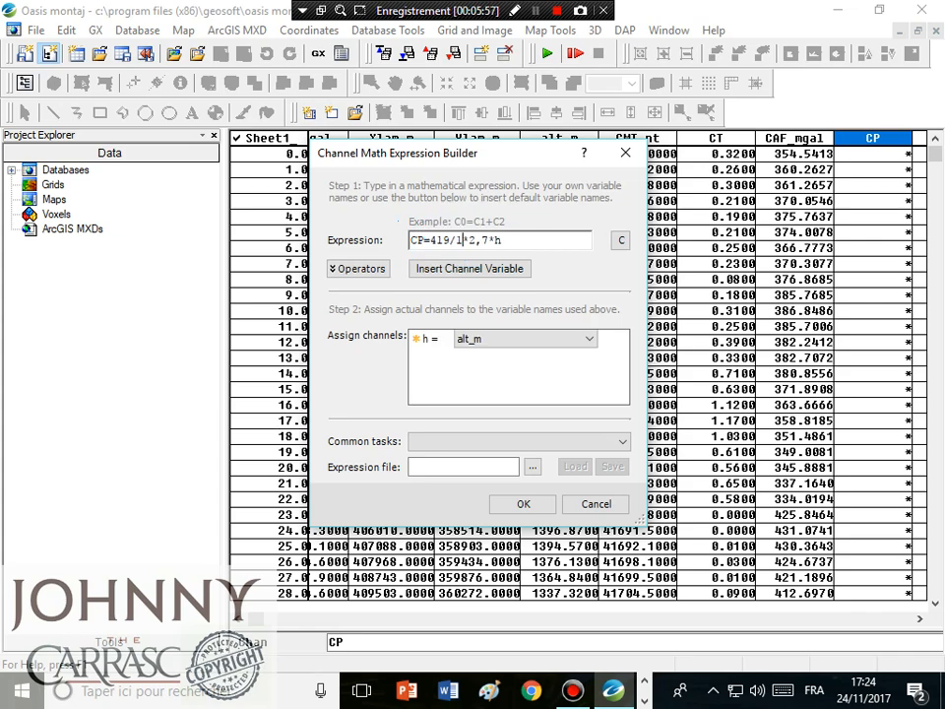
type("0")
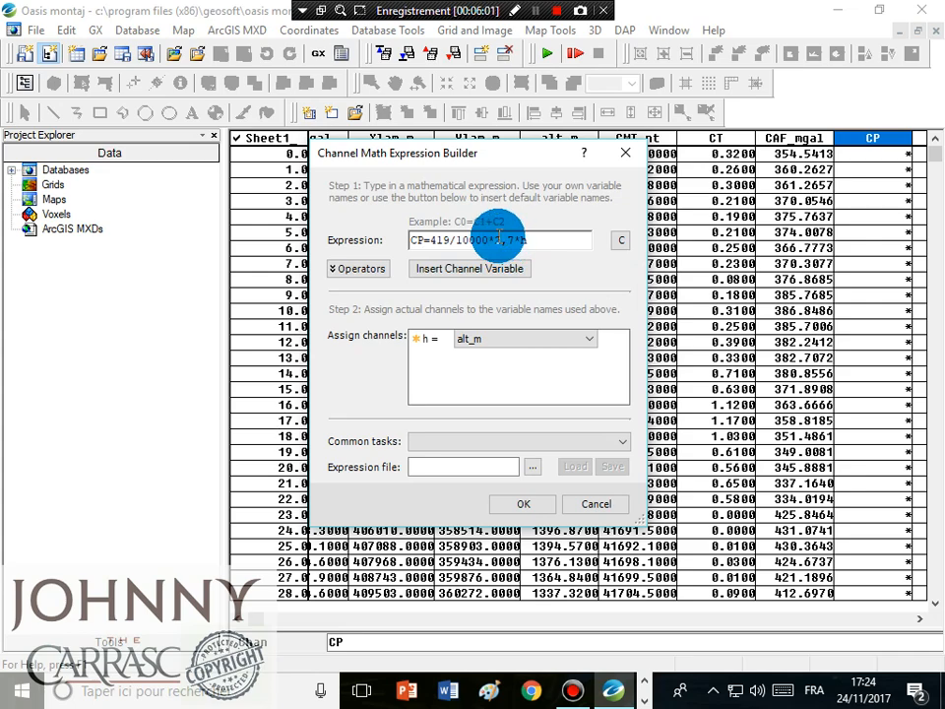
Step: Replace the density 2,7 with 27/10, making the expression CP=419/10000*27/10*h, and run the calculation
left_click(509, 239)
key("BackSpace")
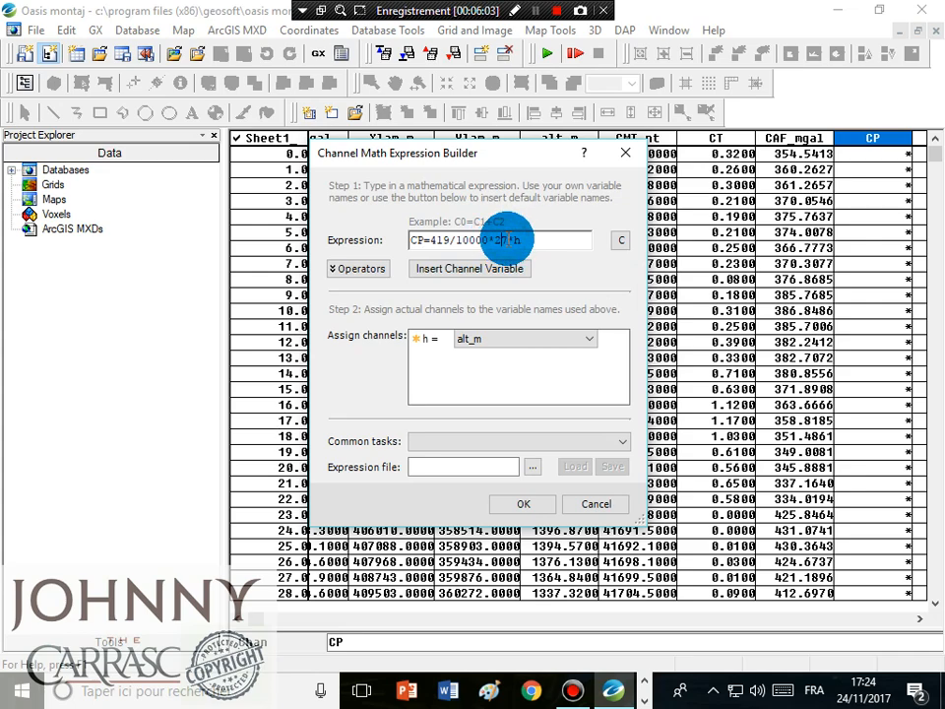
type("/10")
left_click(523, 504)
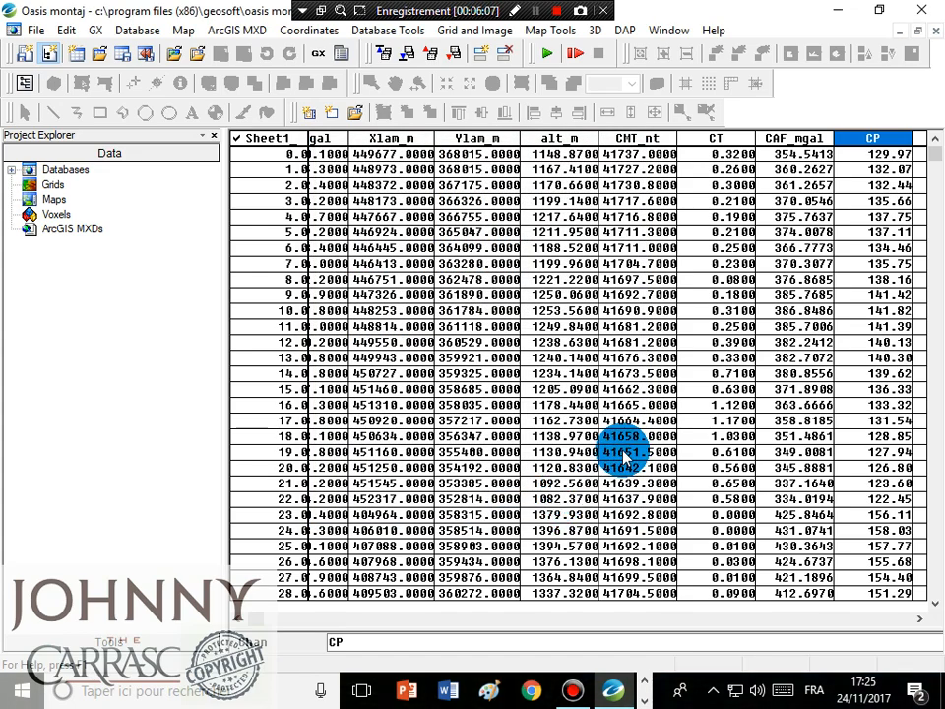
Step: Examine the computed CP values alongside the other channels, from the first to the last row of the database
left_click(871, 170)
left_click(889, 140)
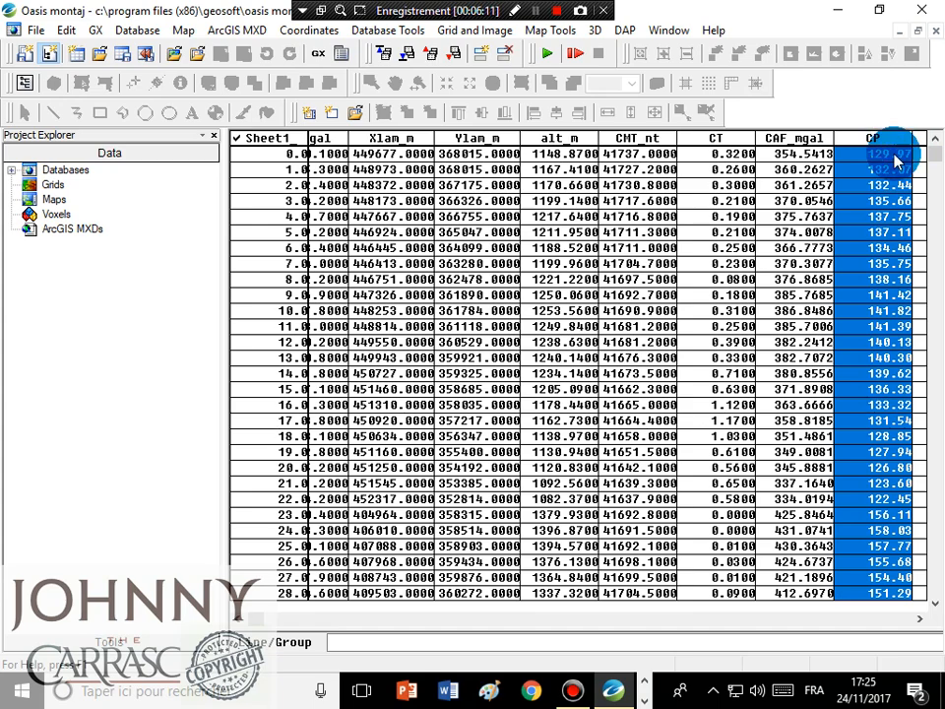
left_click(920, 619)
left_click(919, 619)
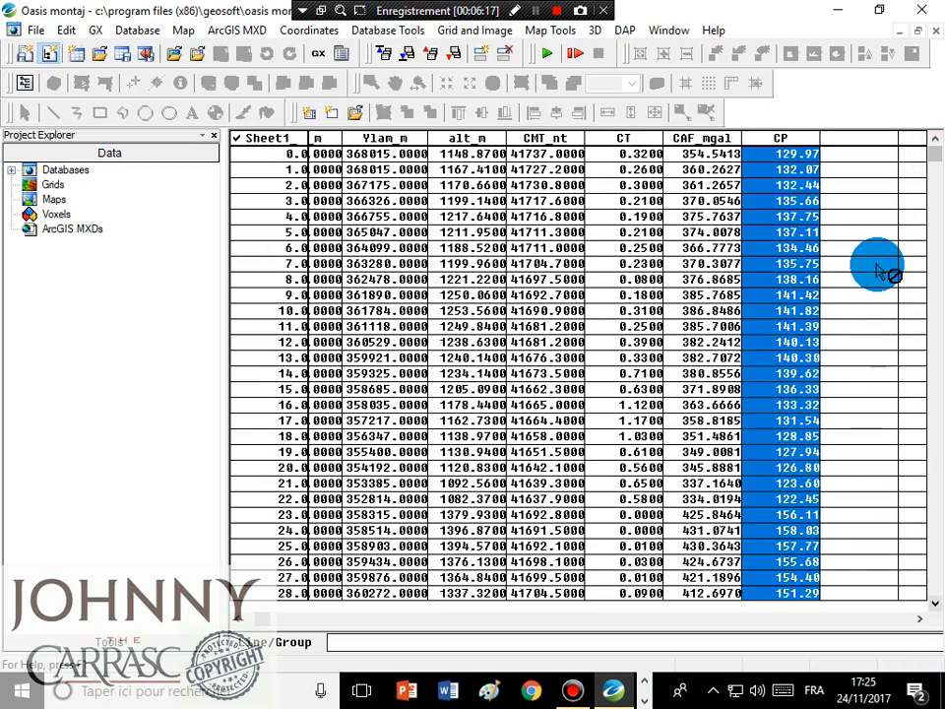
left_click_drag(938, 154, 931, 593)
left_click(236, 618)
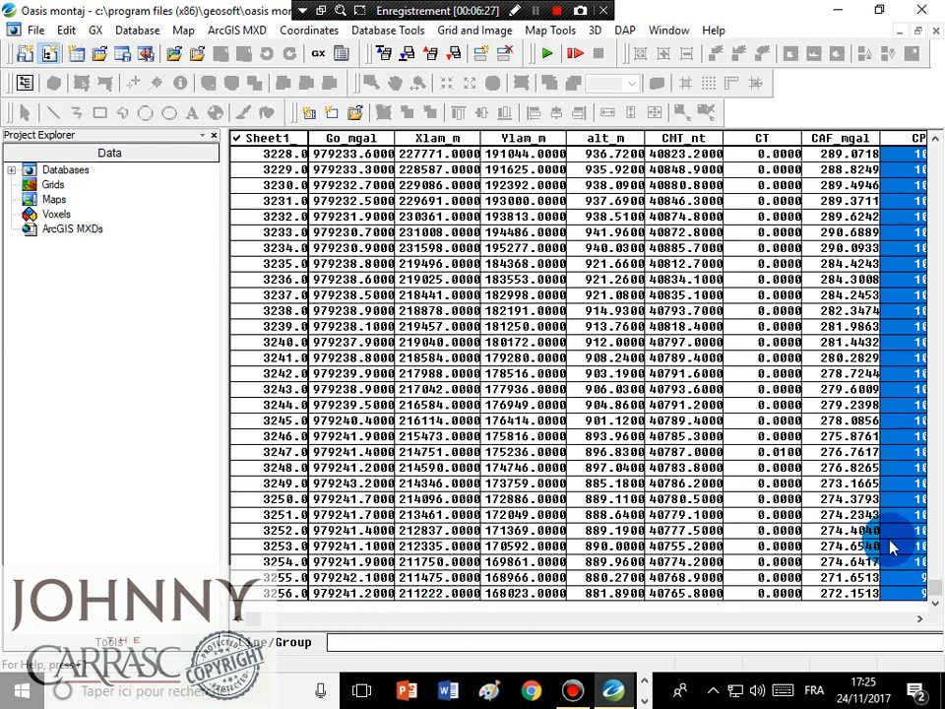
left_click_drag(936, 588, 937, 143)
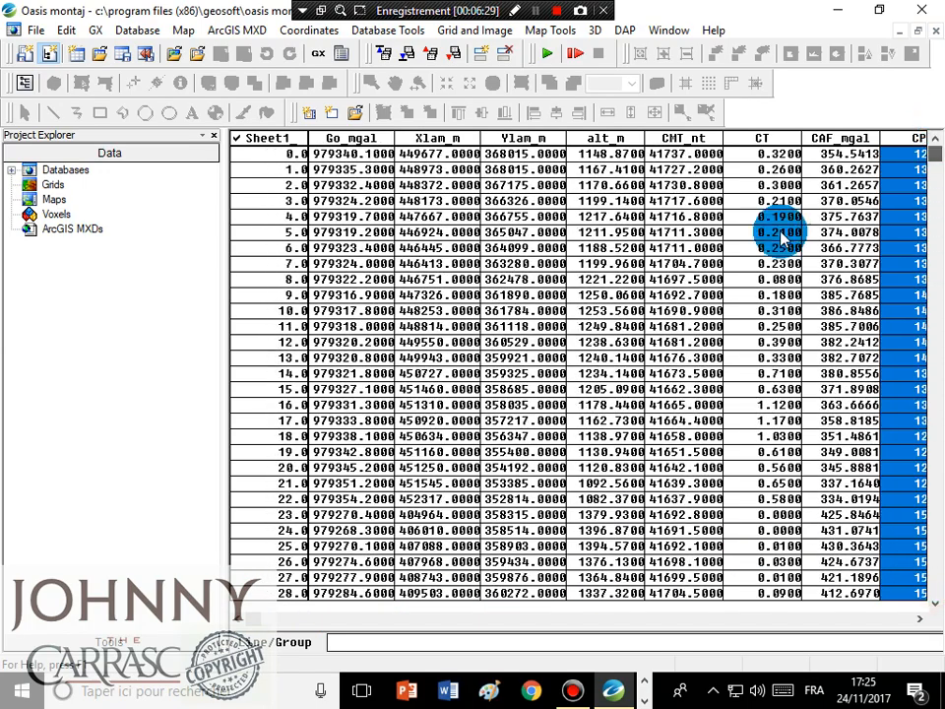
Step: Check the empty column after CP and examine the Xlam_m and Ylam_m coordinate channels
left_click_drag(253, 623, 276, 624)
left_click(711, 138)
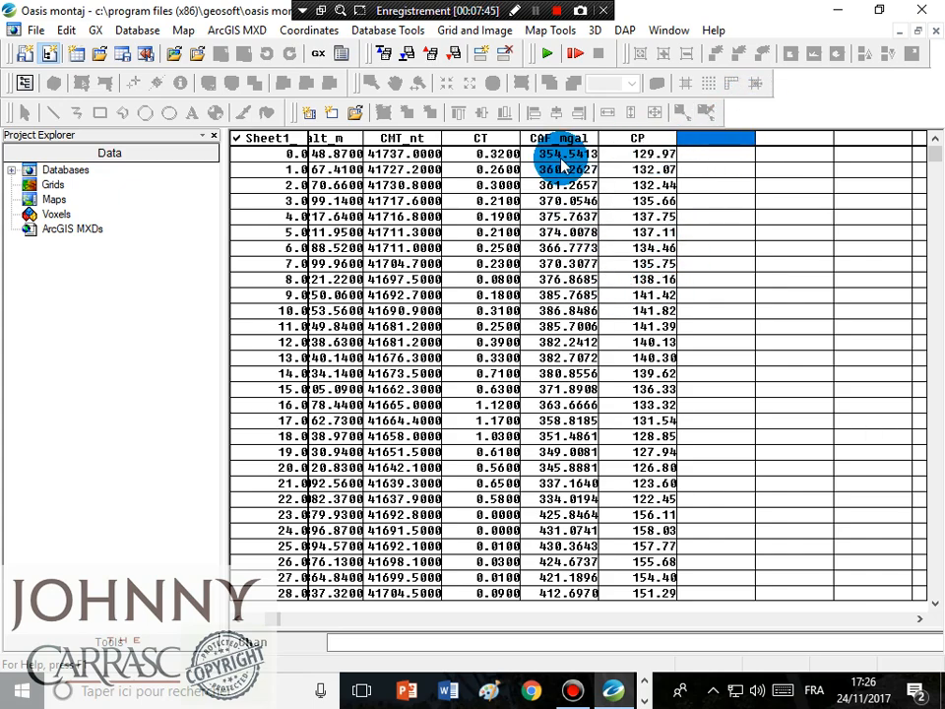
left_click(378, 647)
left_click_drag(272, 620, 251, 620)
left_click(458, 139)
left_click(530, 142)
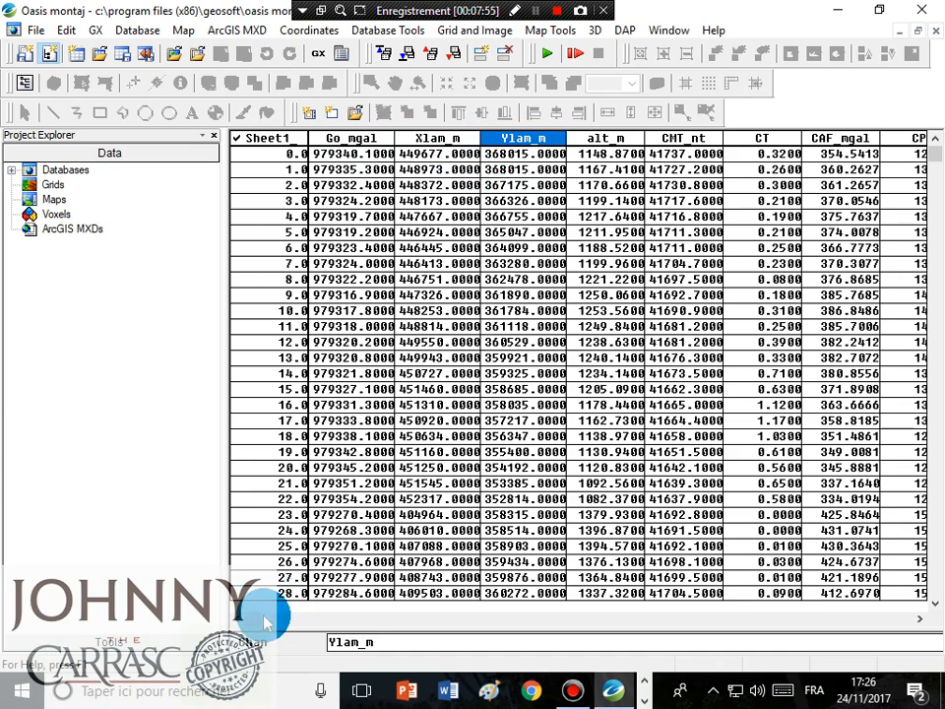
left_click(443, 141)
left_click(525, 144)
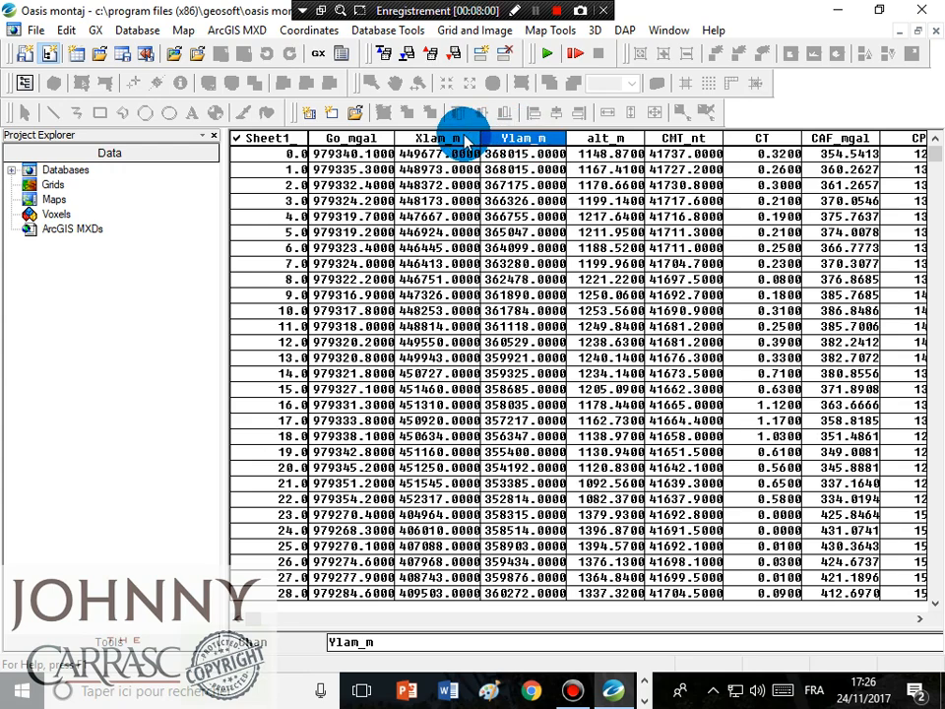
left_click(468, 143)
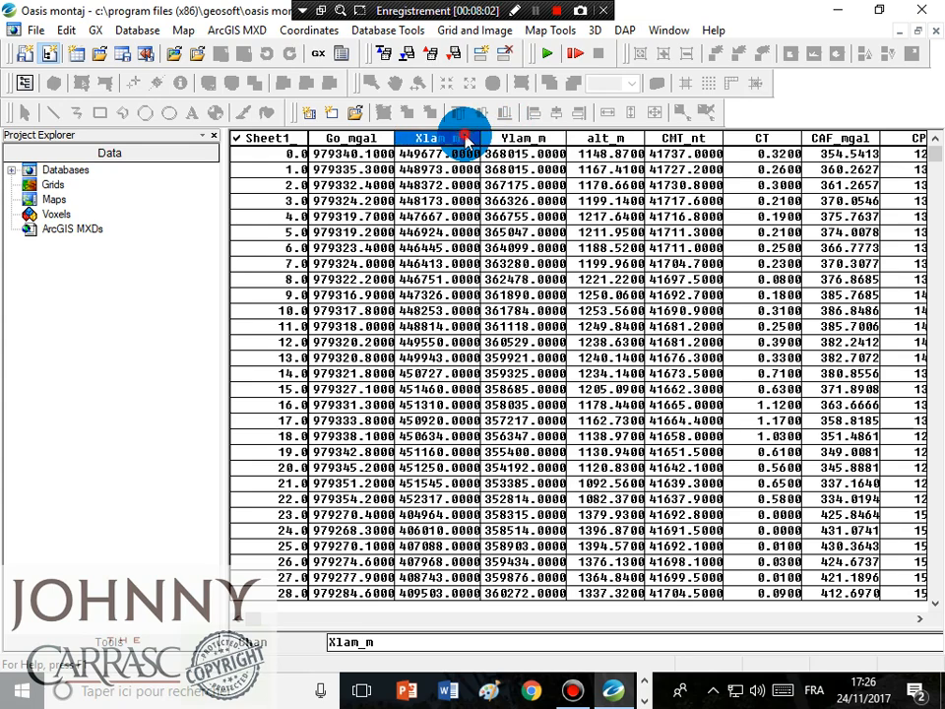
left_click(529, 145)
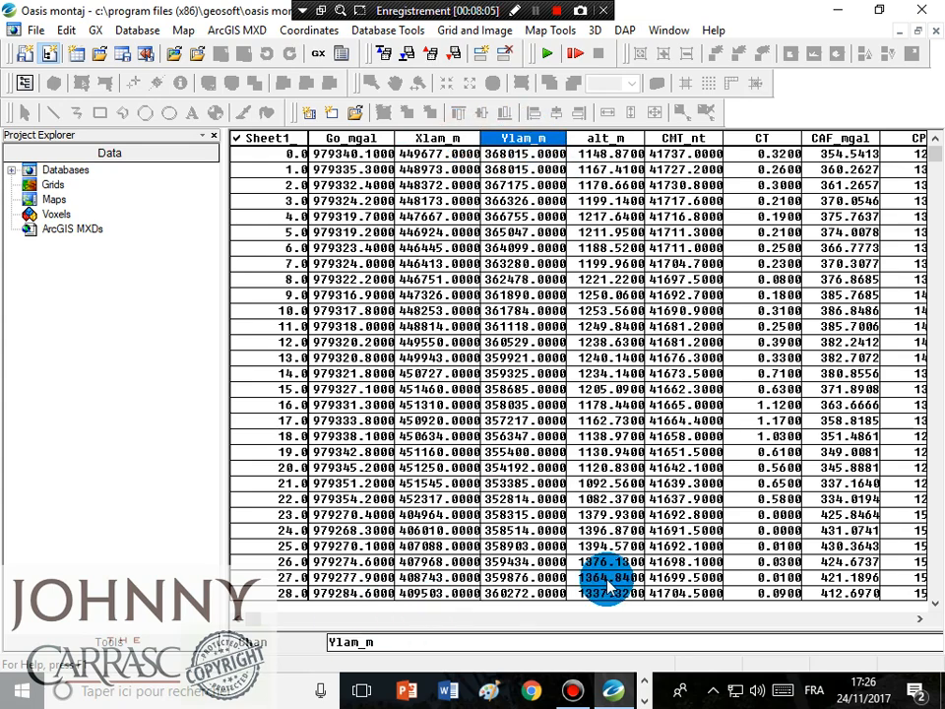
Step: Create a new channel named Long in the empty column after CP, with the Geographic display format
left_click(919, 619)
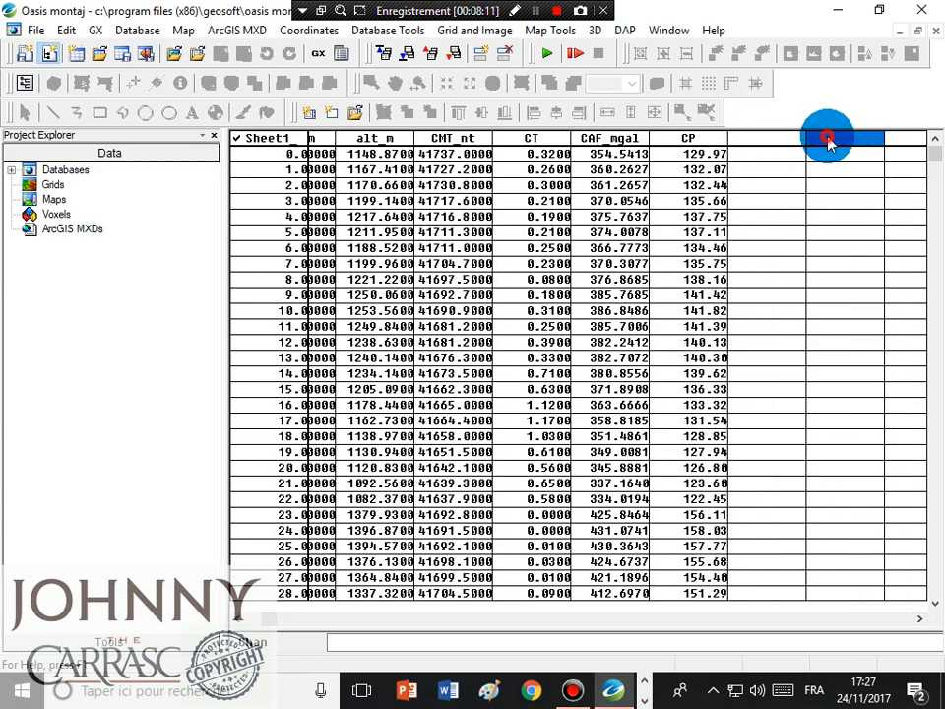
right_click(771, 143)
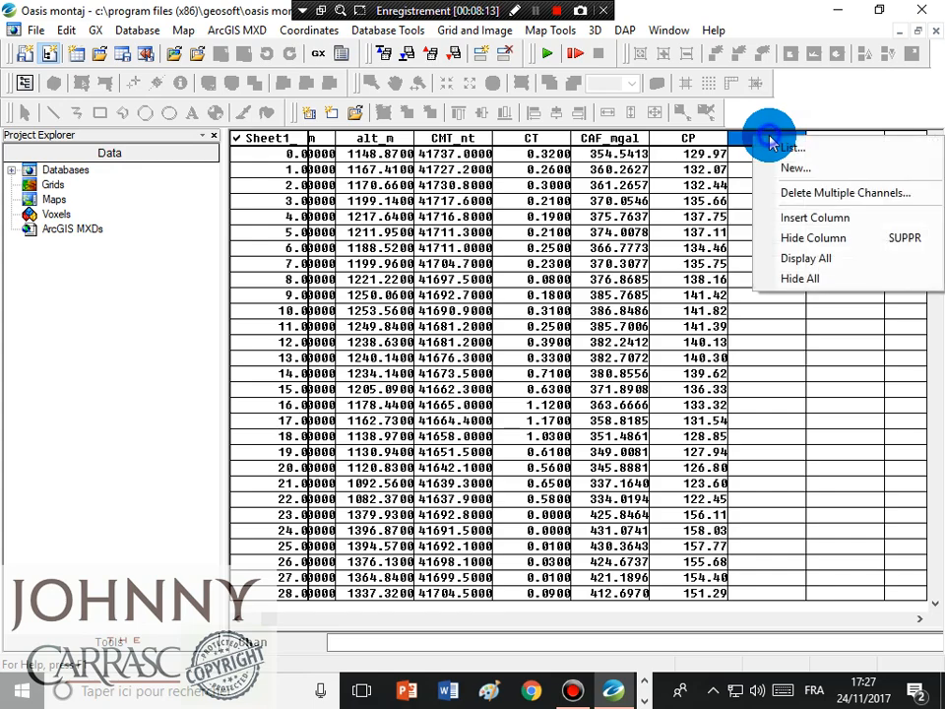
left_click(798, 164)
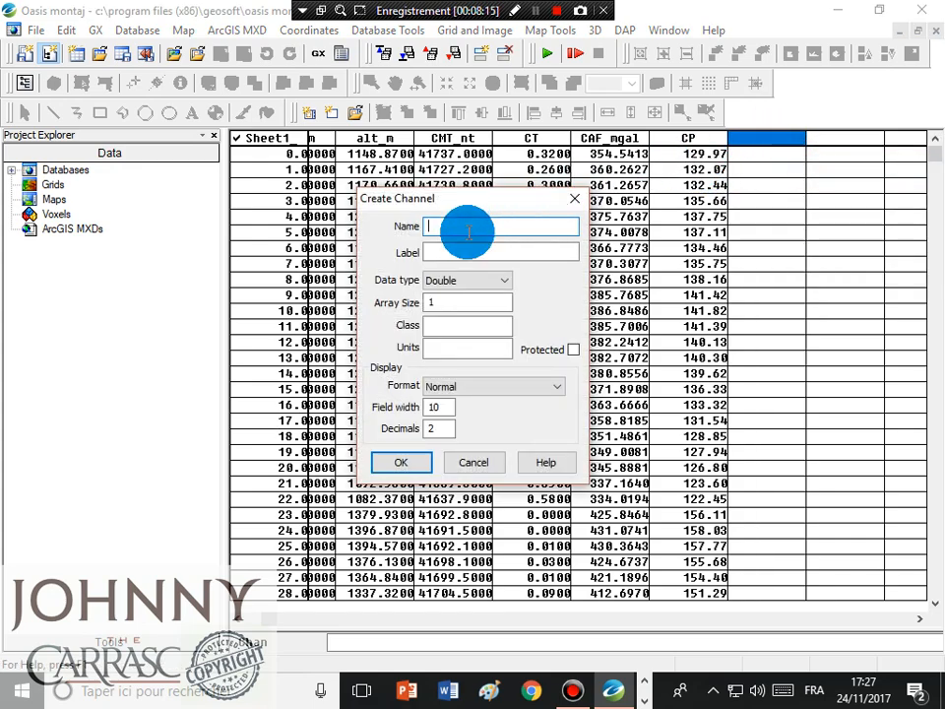
type("Long")
left_click(458, 386)
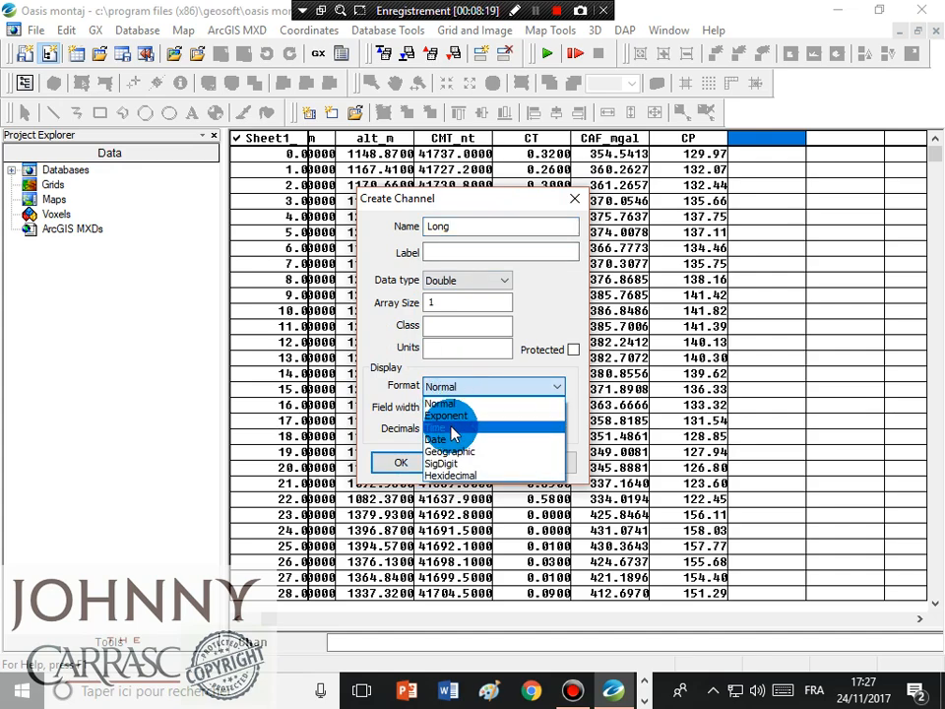
left_click(451, 451)
left_click(399, 461)
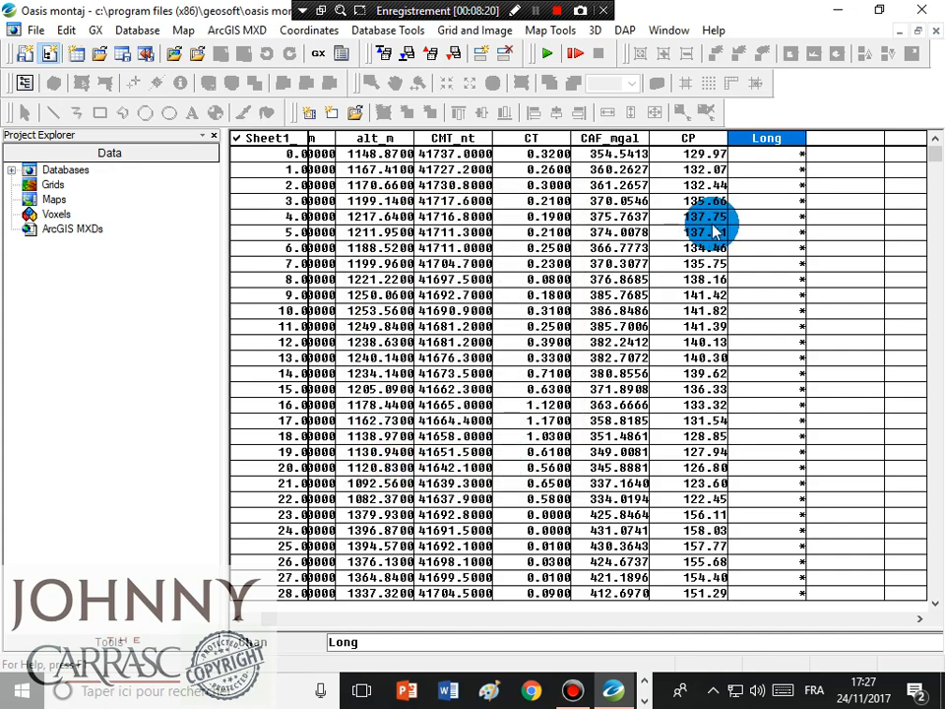
Step: Create a new channel named Lat in the empty column after Long and choose its display format
right_click(842, 144)
left_click(800, 168)
left_click(471, 225)
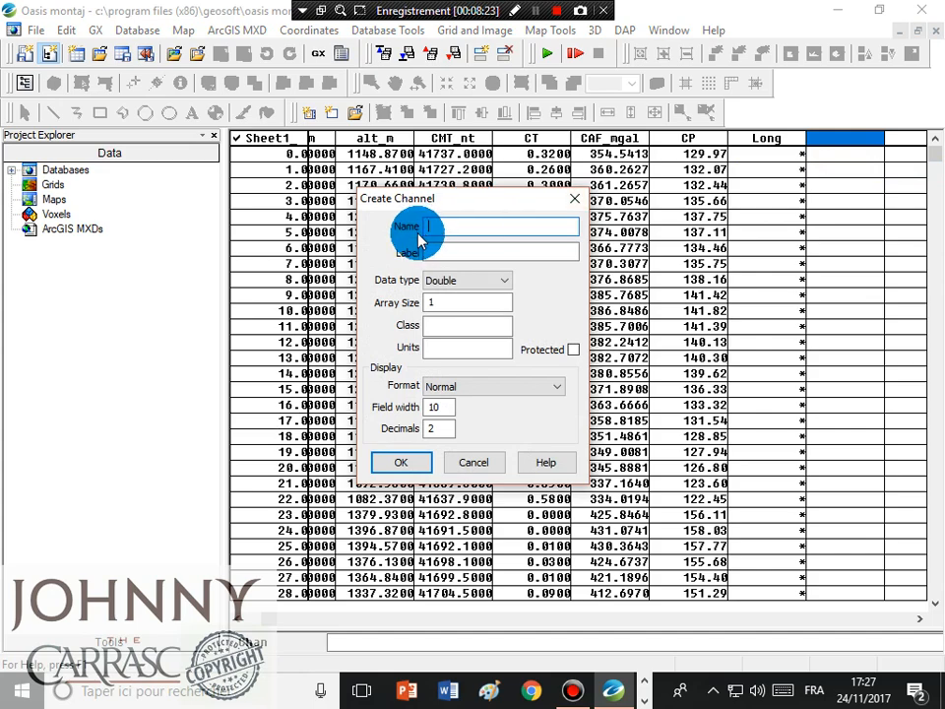
type("Lat")
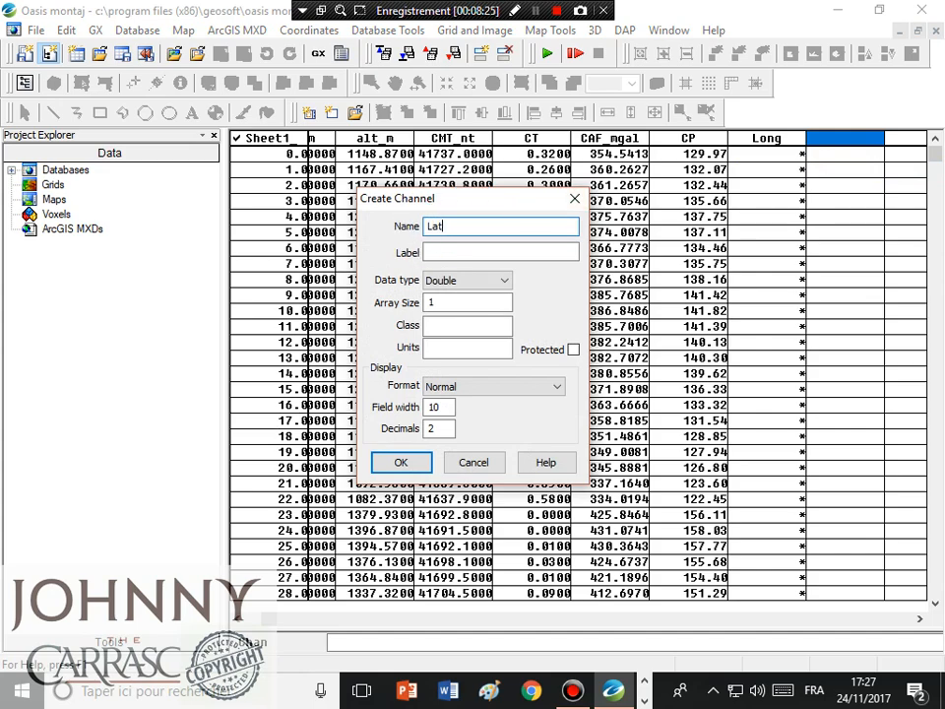
left_click(480, 386)
left_click(456, 463)
left_click(406, 462)
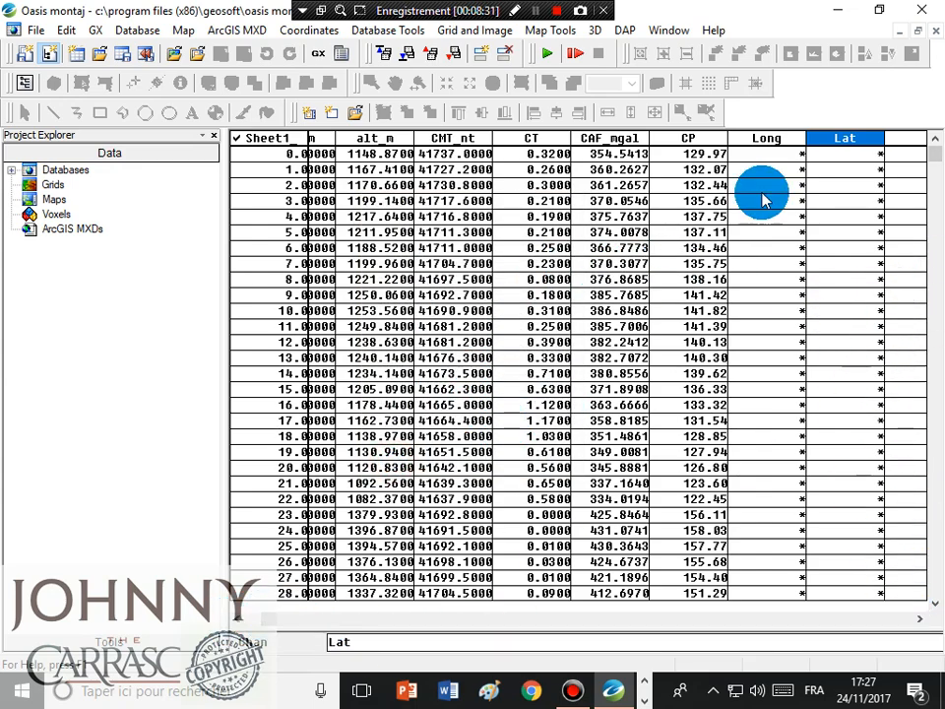
left_click(263, 620)
left_click_drag(264, 619, 272, 618)
left_click(829, 107)
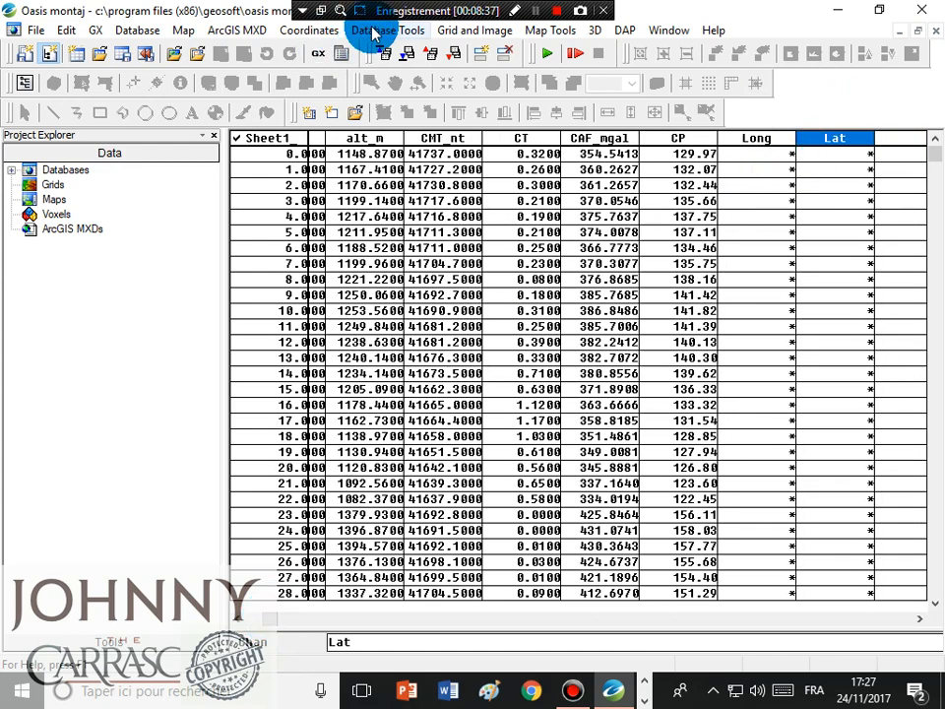
Step: Start a new projected coordinate system with Xlam_m as current X channel and Ylam_m as Y channel, for all lines/groups
left_click(307, 31)
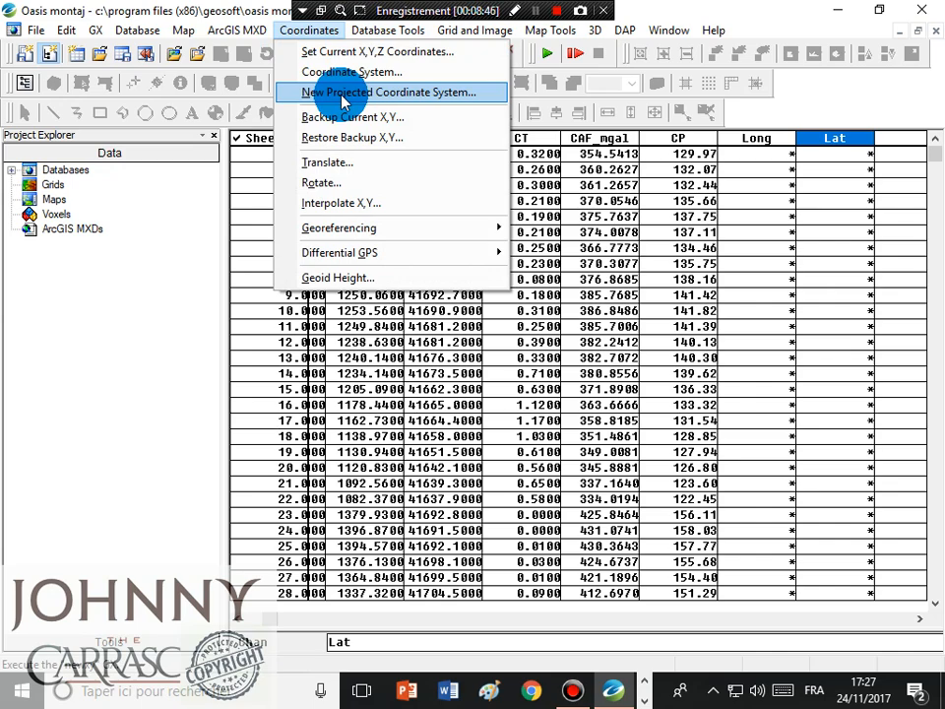
left_click(343, 92)
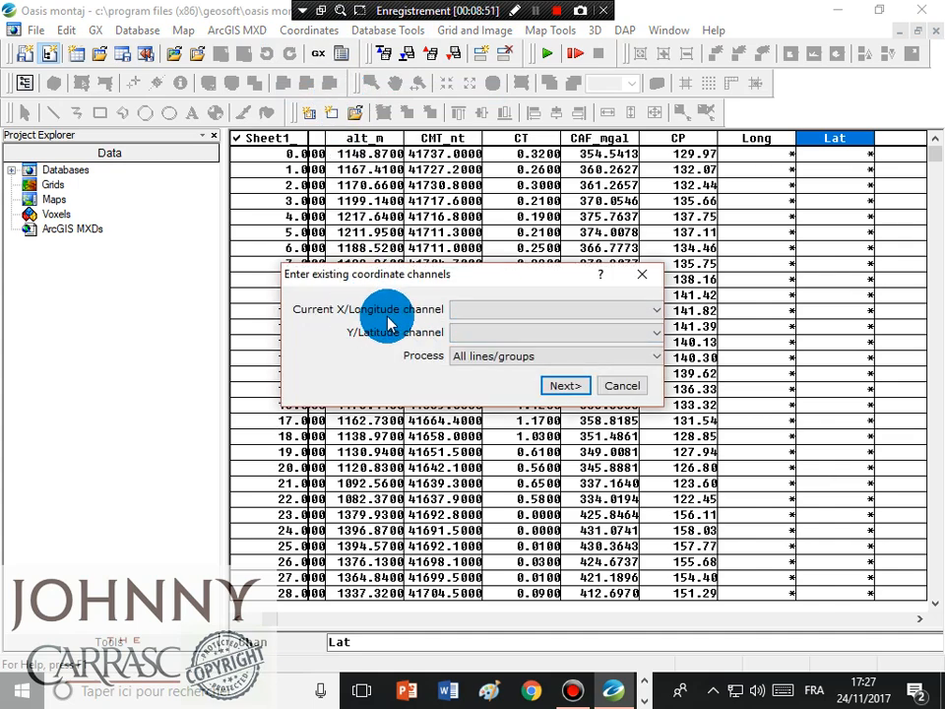
left_click(498, 313)
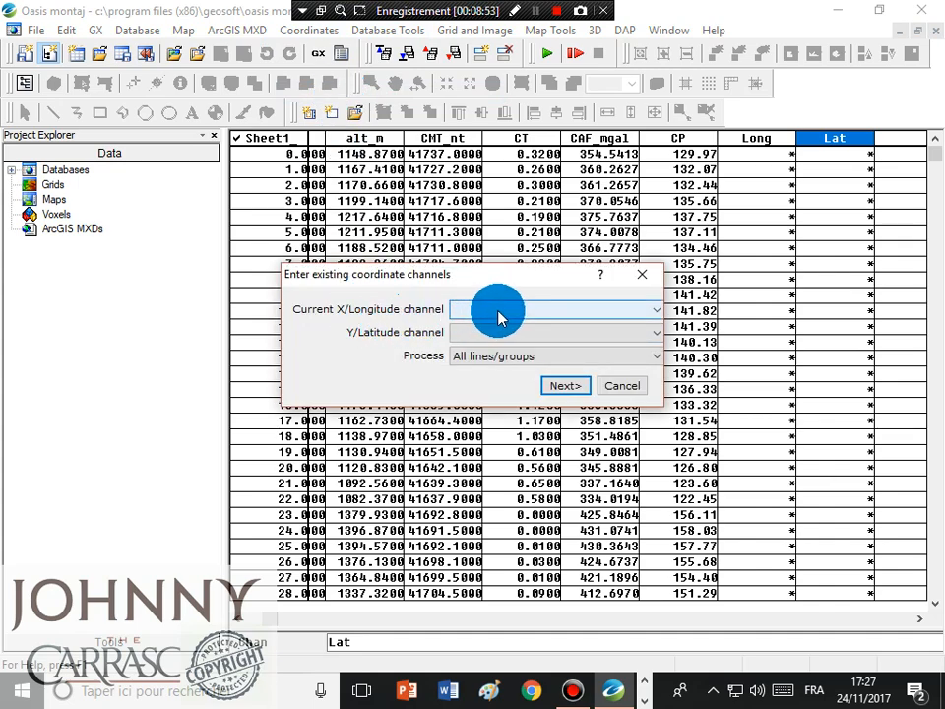
left_click(498, 313)
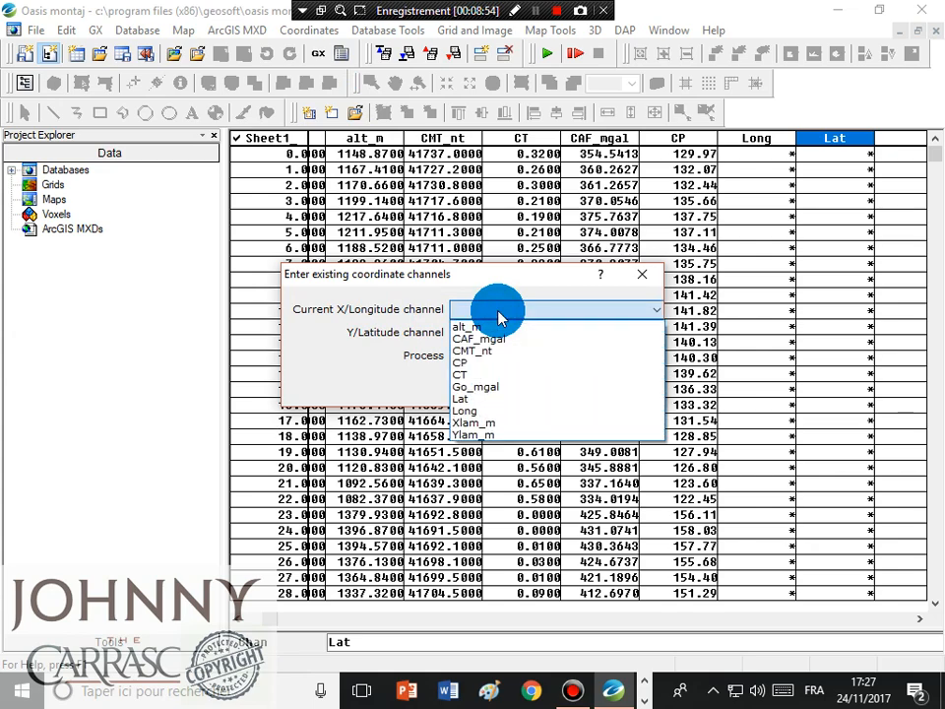
left_click(506, 280)
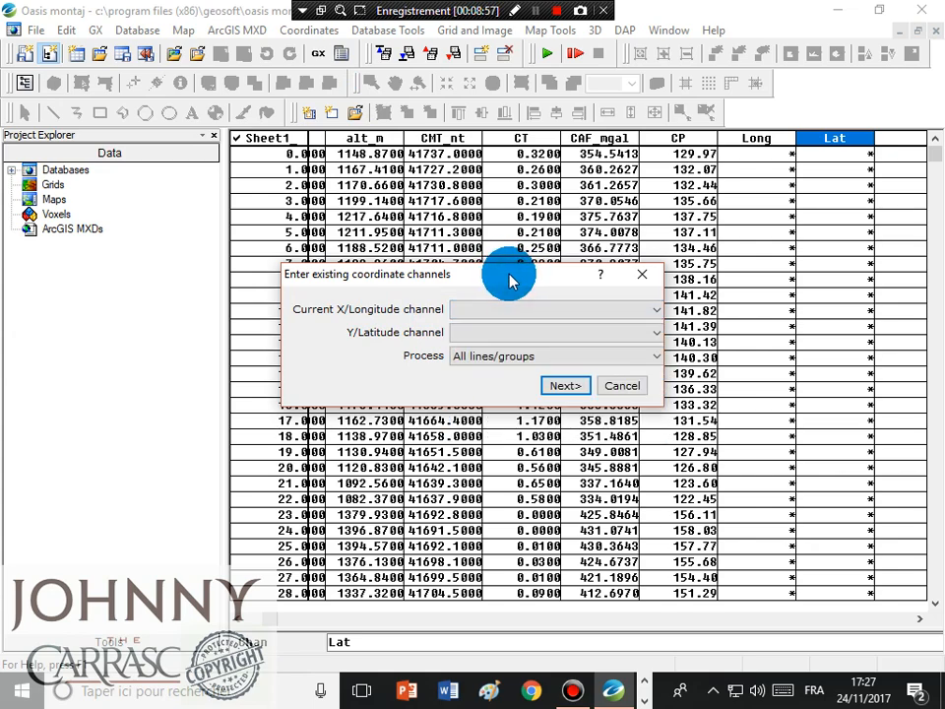
left_click_drag(512, 281, 496, 226)
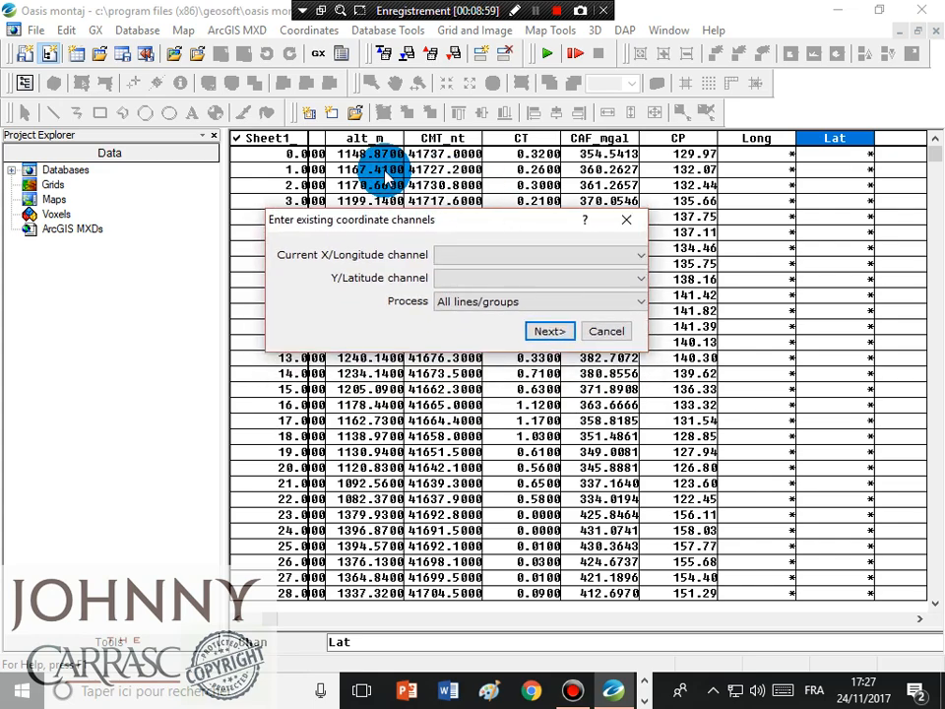
left_click(517, 254)
left_click(459, 357)
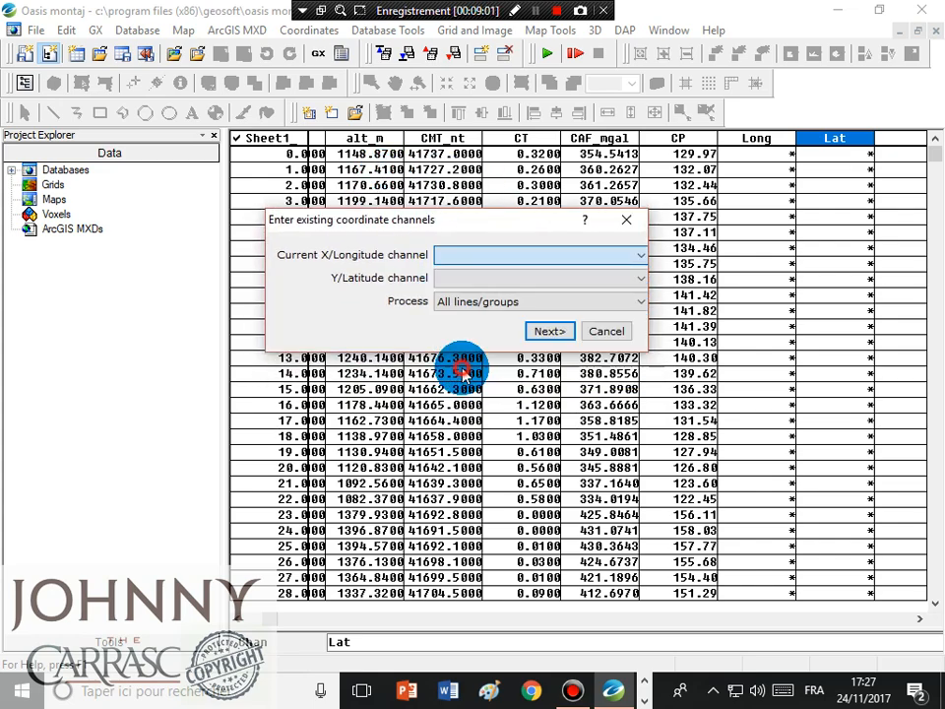
left_click(473, 279)
left_click(464, 394)
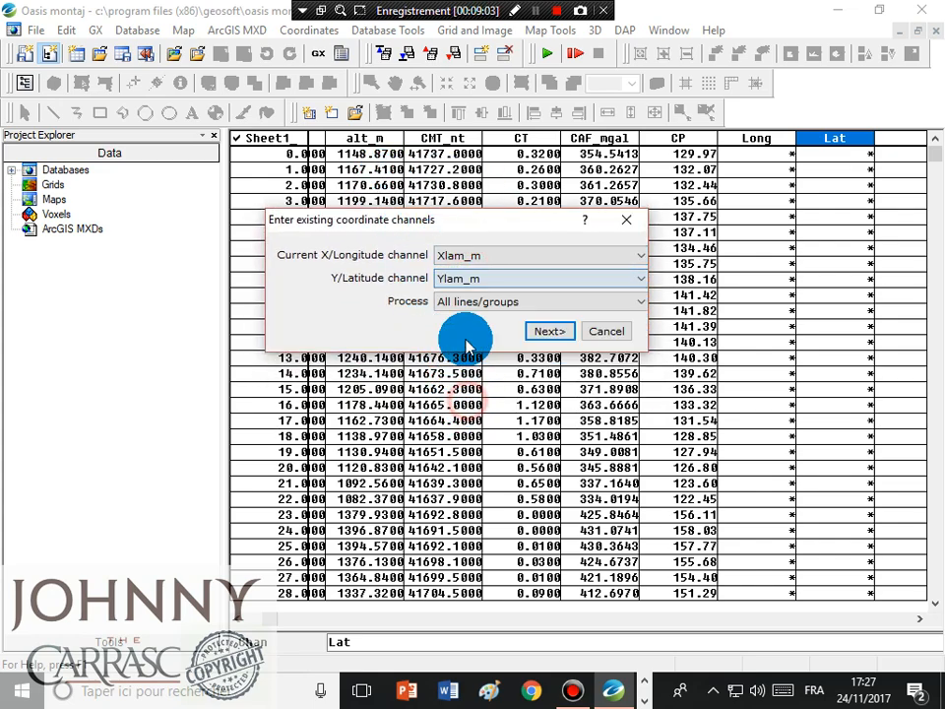
left_click(547, 331)
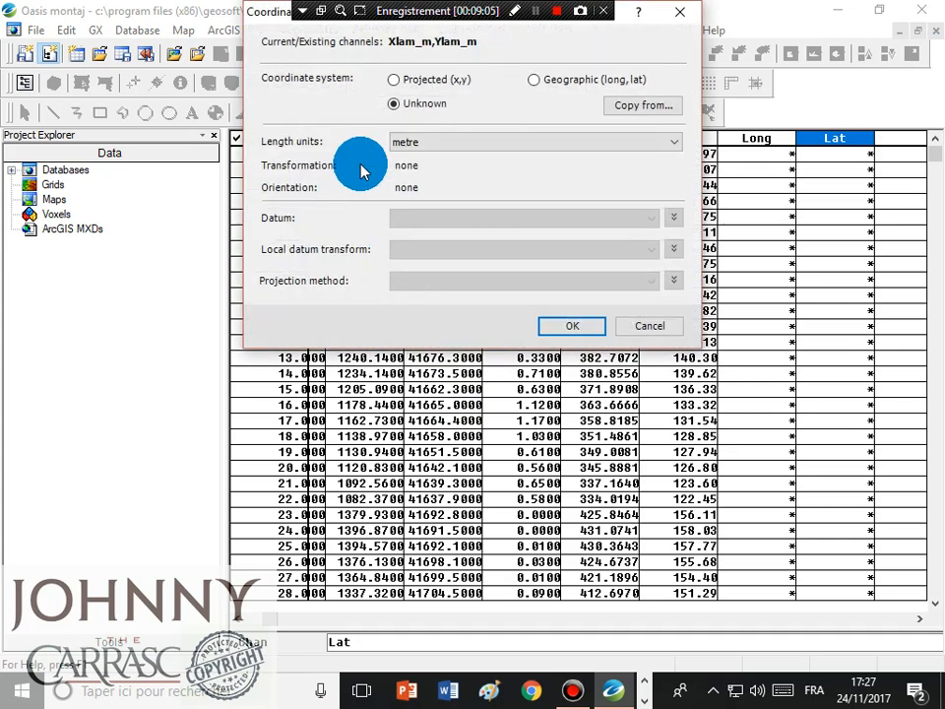
Step: Set the coordinate system type for Xlam_m and Ylam_m to Projected (x,y), with metre as the length unit
left_click_drag(275, 20, 325, 141)
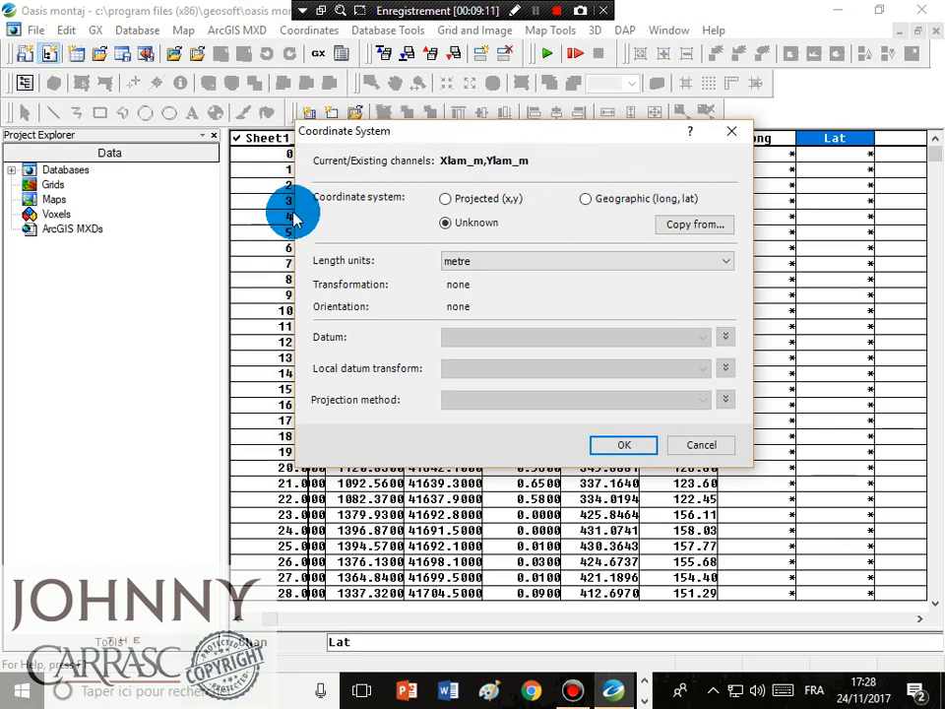
left_click(447, 200)
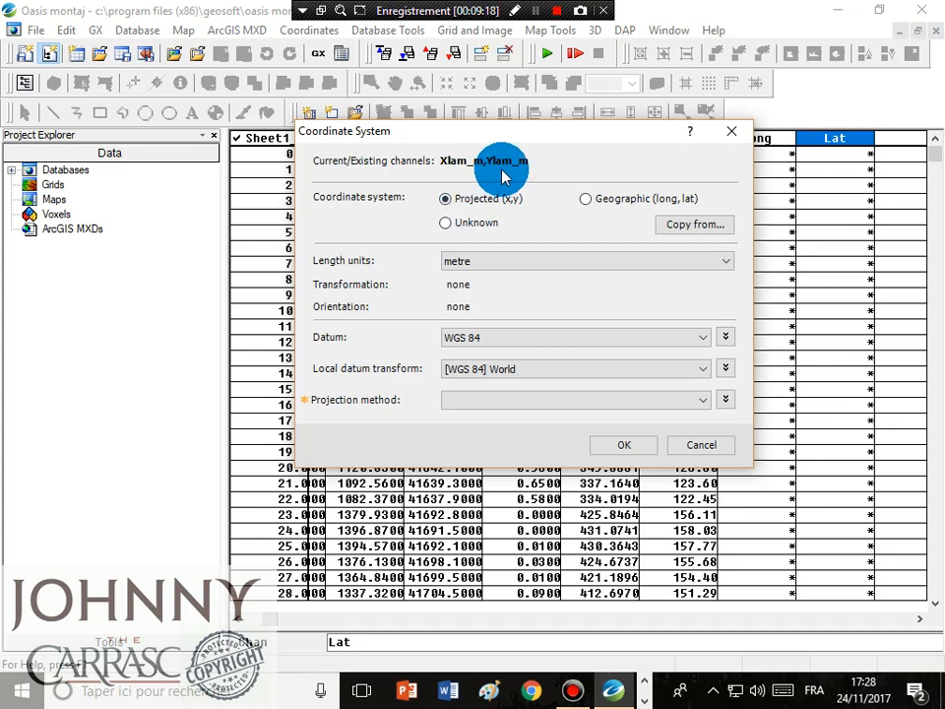
left_click(549, 270)
left_click(549, 270)
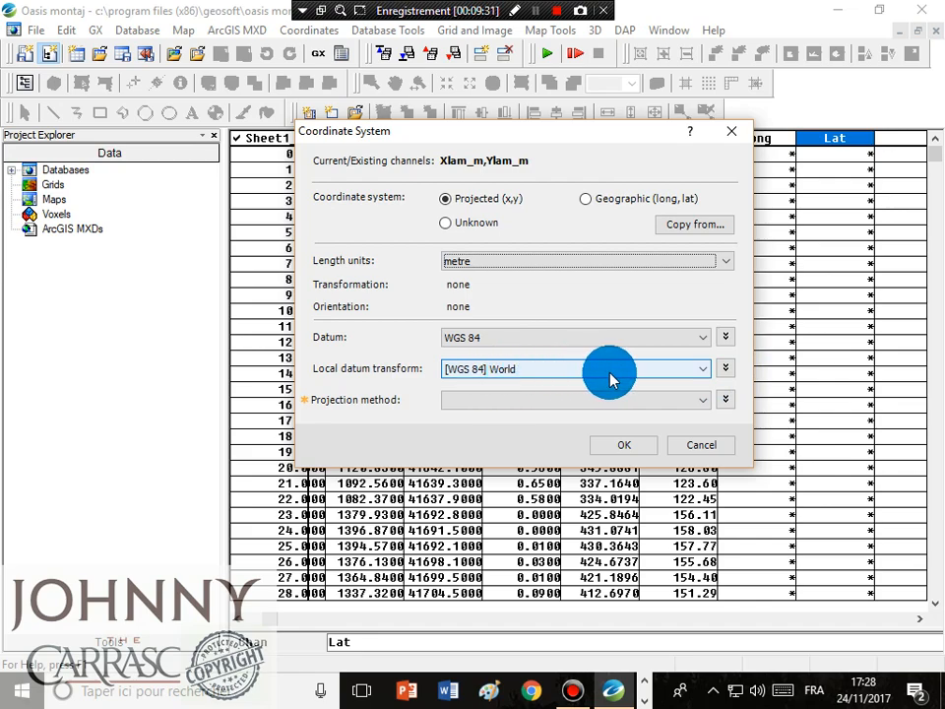
Step: Expand the local datum transform details and list all available transform options
left_click(726, 369)
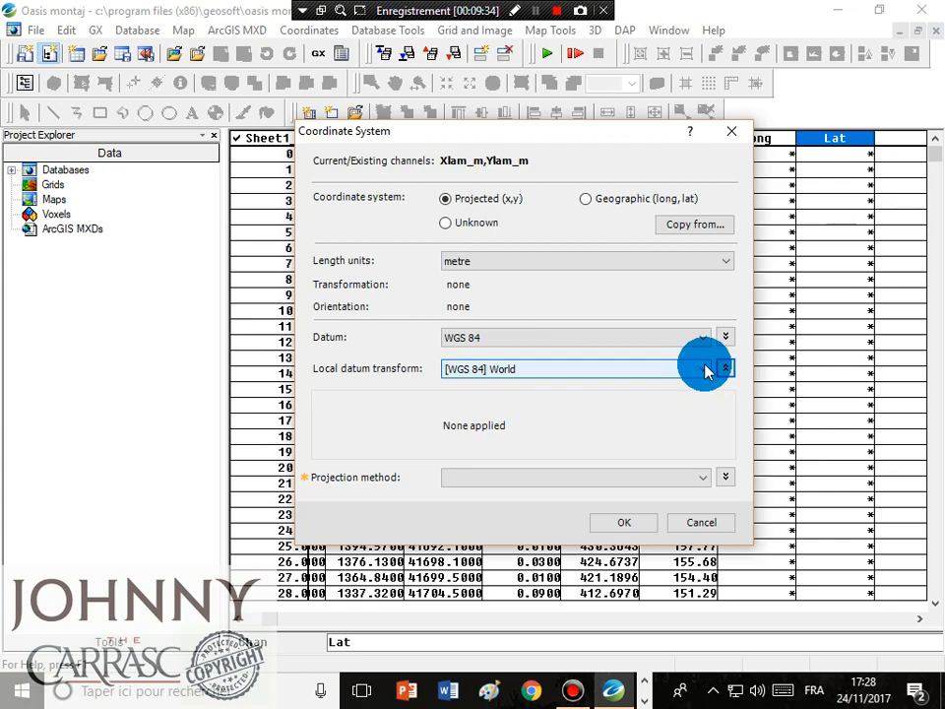
left_click(682, 372)
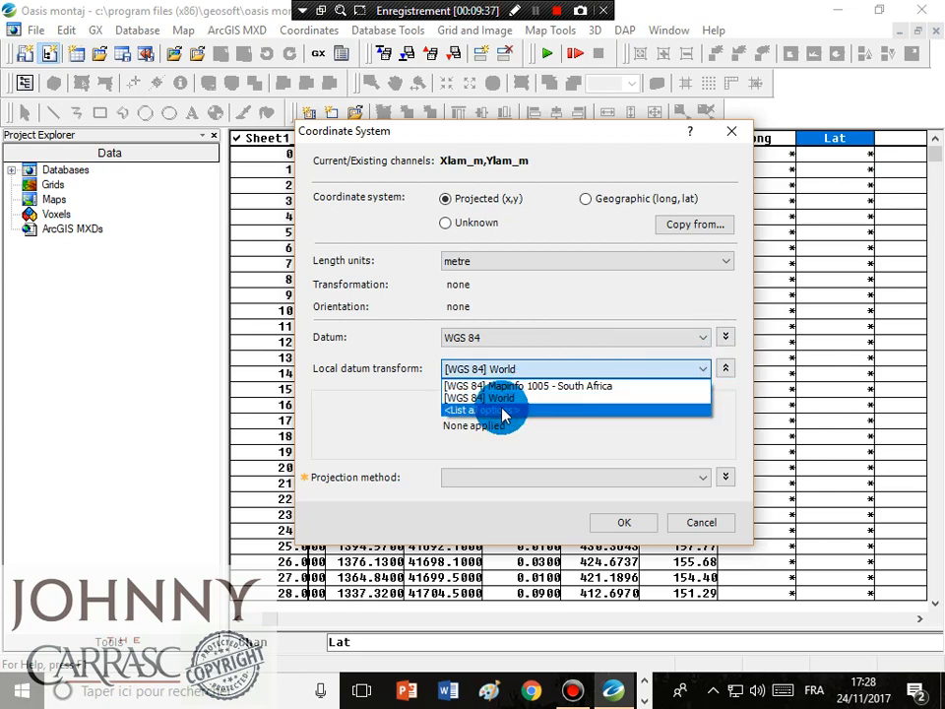
left_click(511, 411)
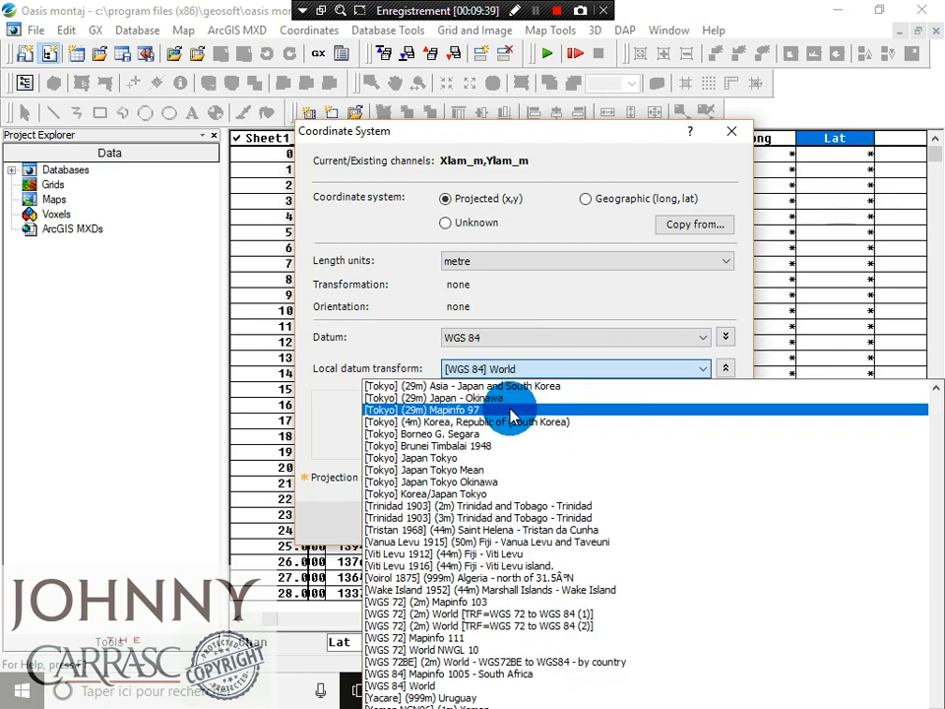
scroll(511, 416, "up", 15)
scroll(511, 416, "up", 20)
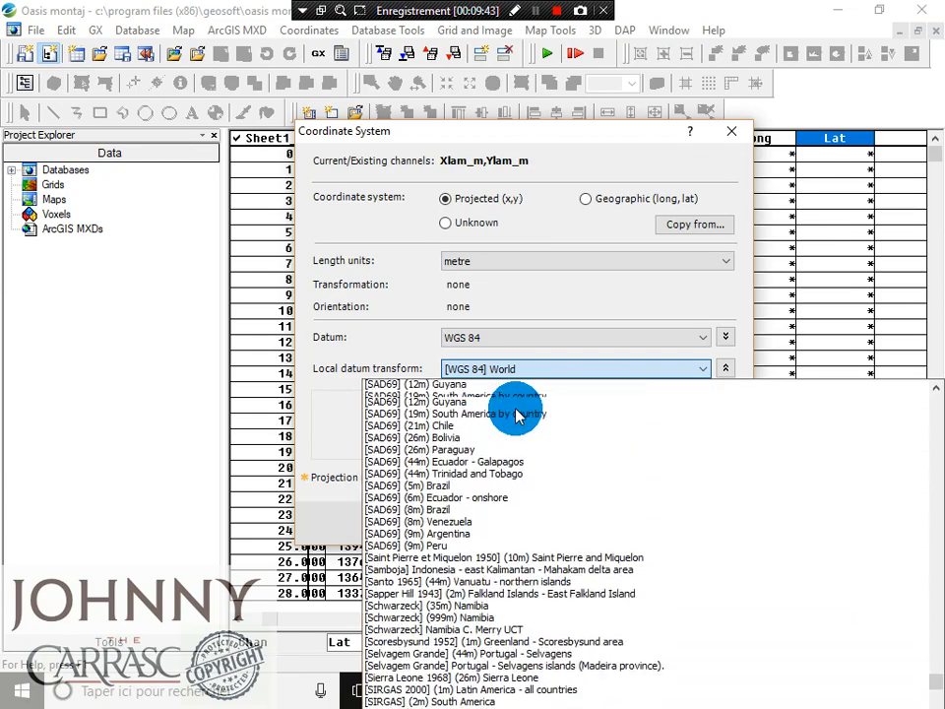
scroll(519, 414, "up", 20)
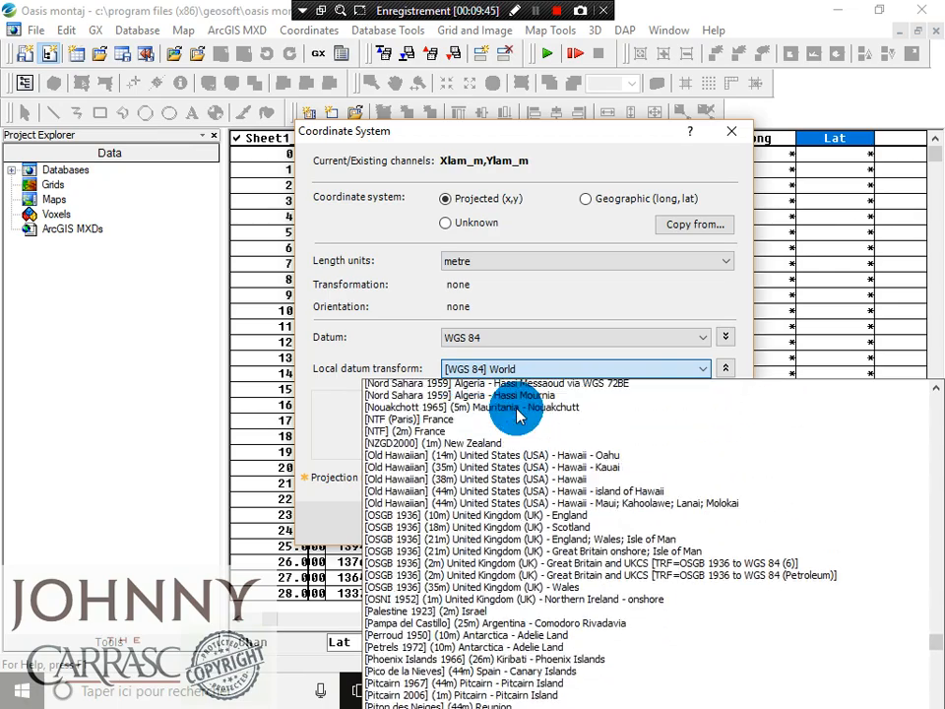
scroll(519, 414, "up", 6)
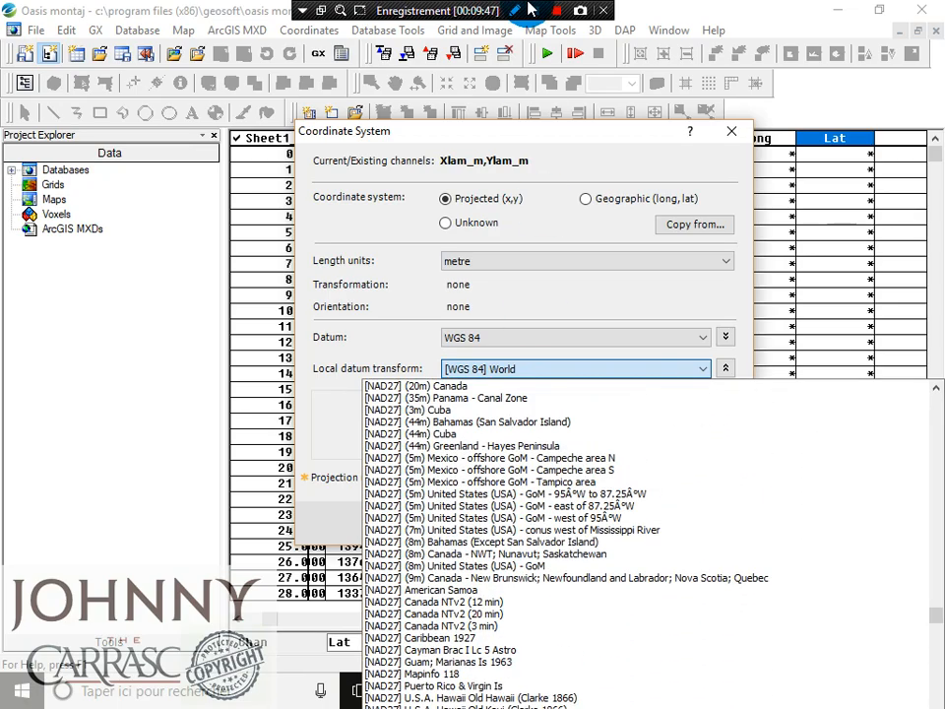
left_click(535, 10)
left_click(536, 13)
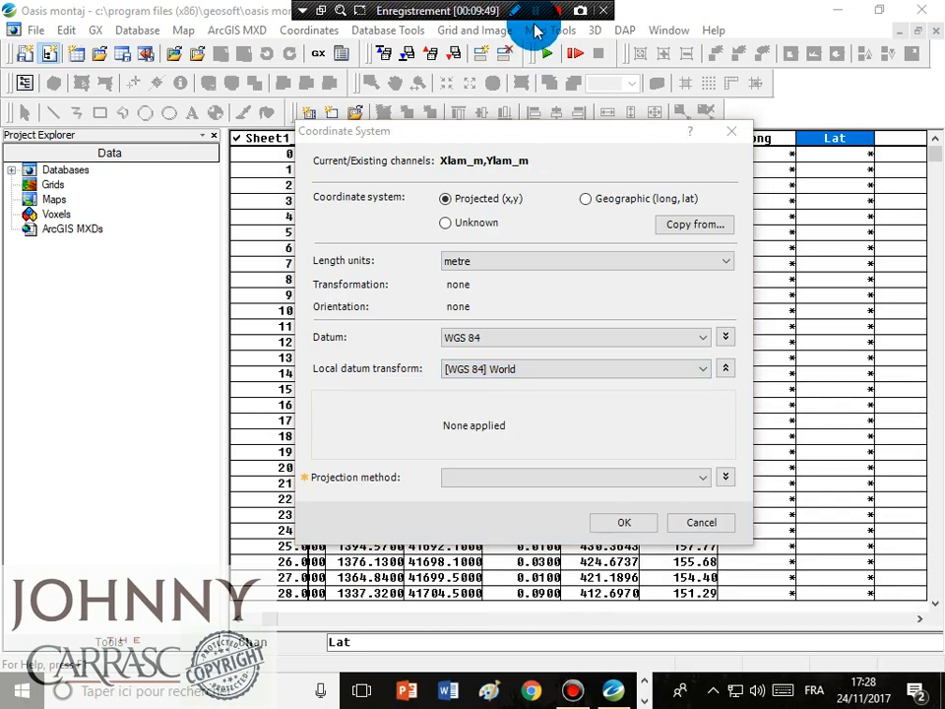
Step: Set the local datum transform to [Nord Sahara 1959] (44m) Algeria - north of 32°N and accept the change of datum
left_click(710, 372)
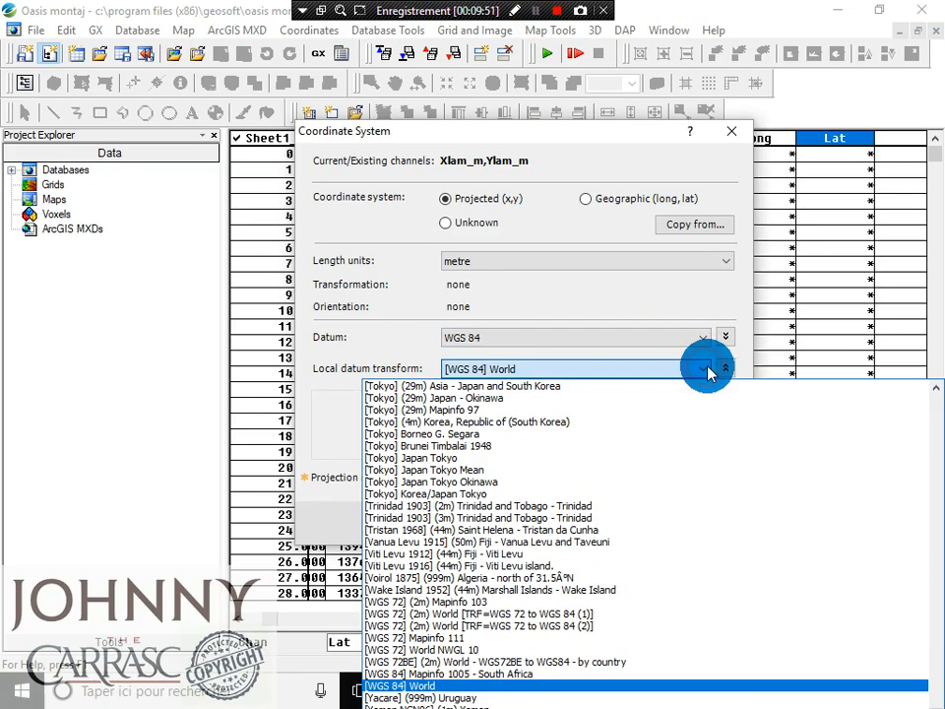
scroll(487, 517, "up", 7)
scroll(471, 520, "up", 15)
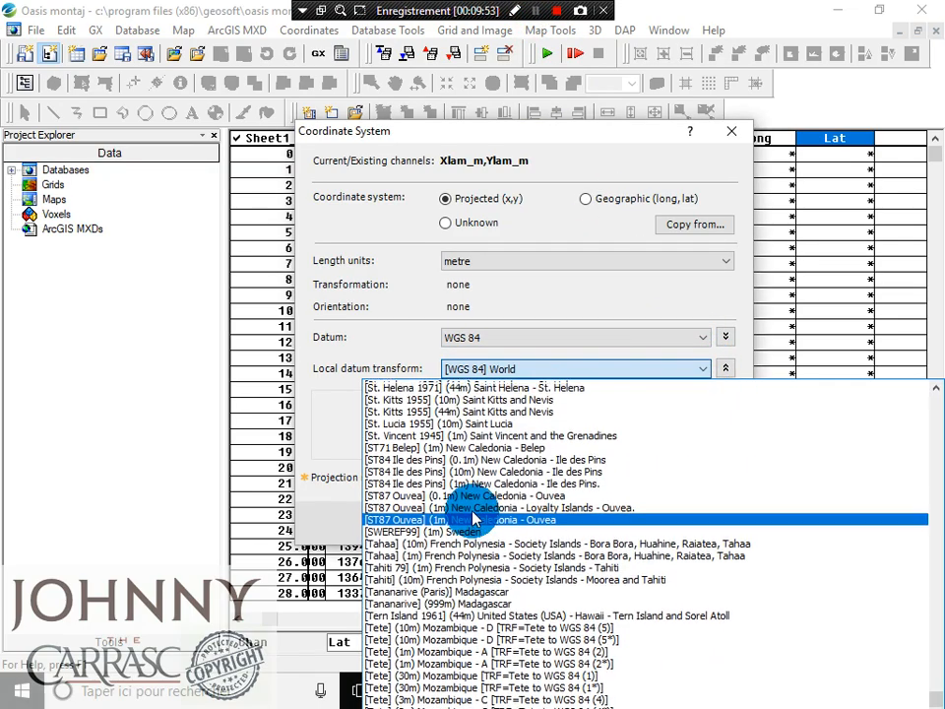
scroll(475, 521, "up", 15)
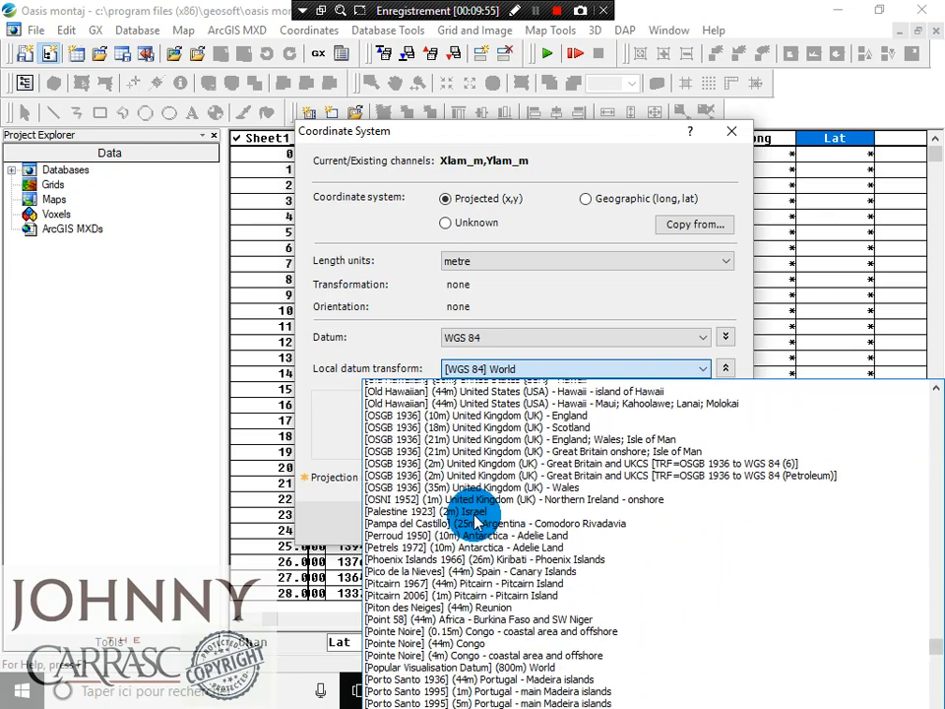
scroll(470, 520, "down", 13)
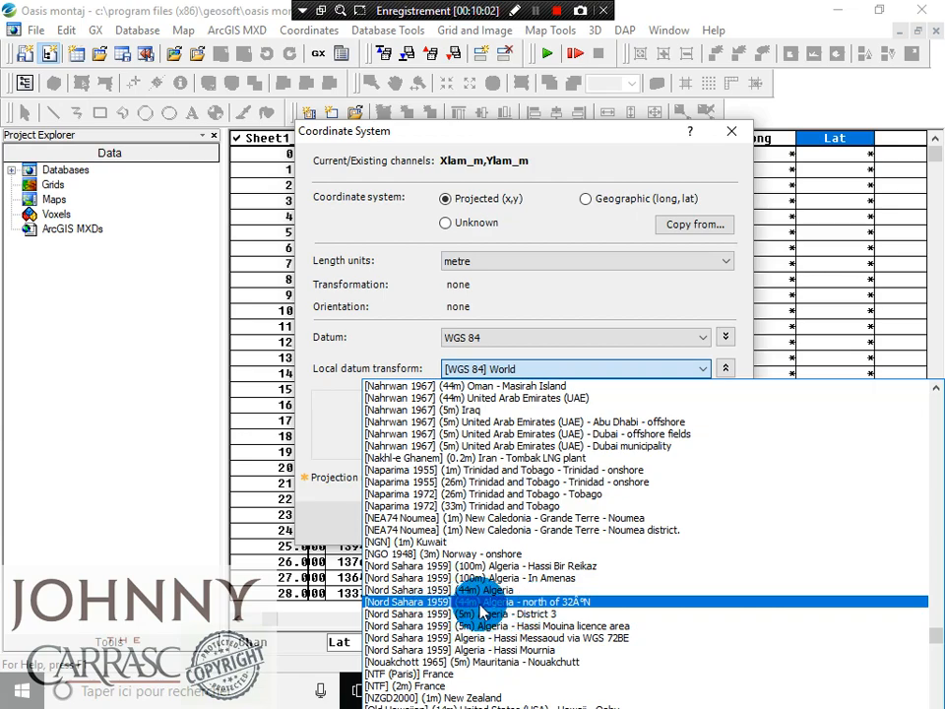
left_click(560, 612)
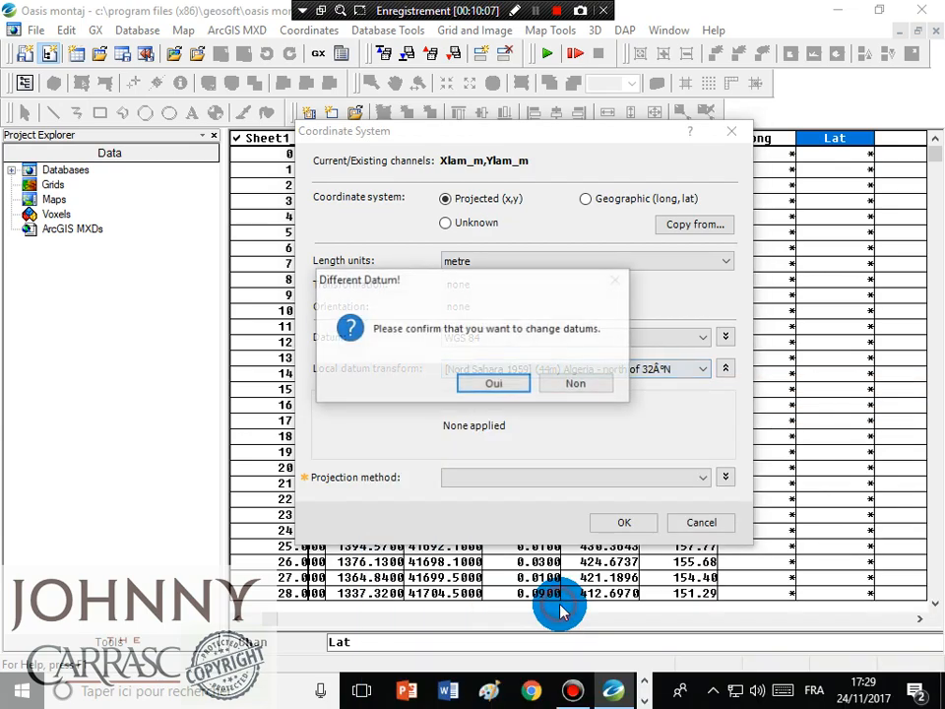
left_click(496, 377)
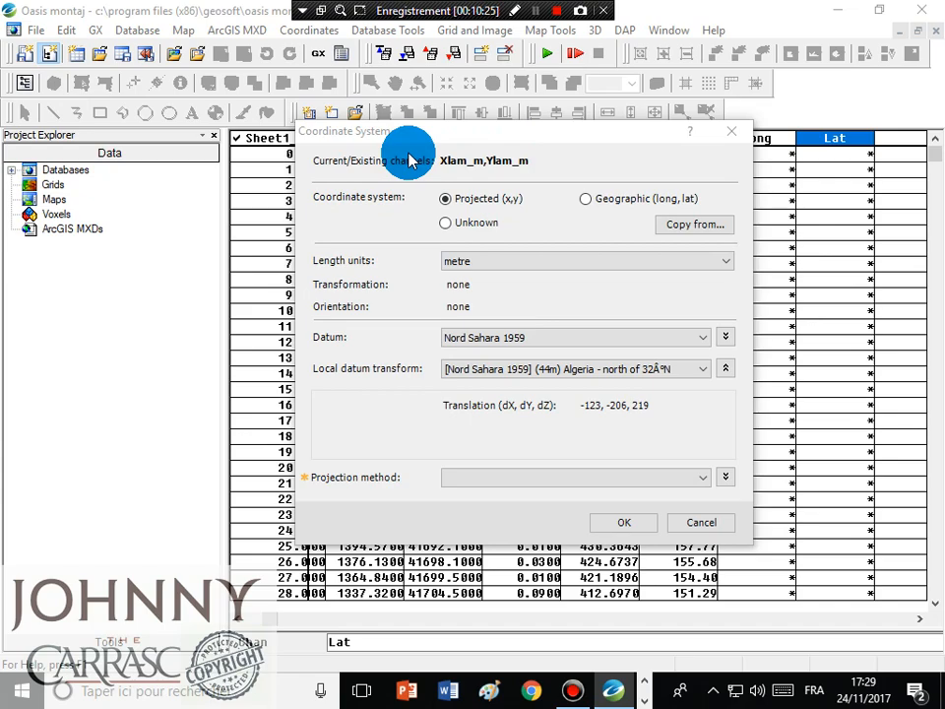
left_click(444, 147)
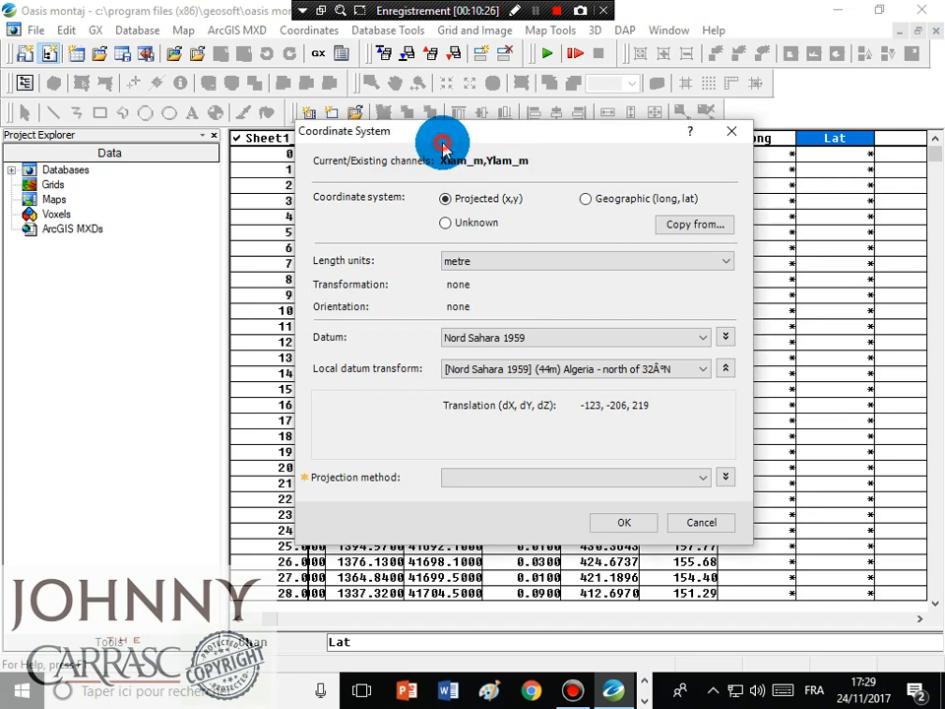
left_click(469, 481)
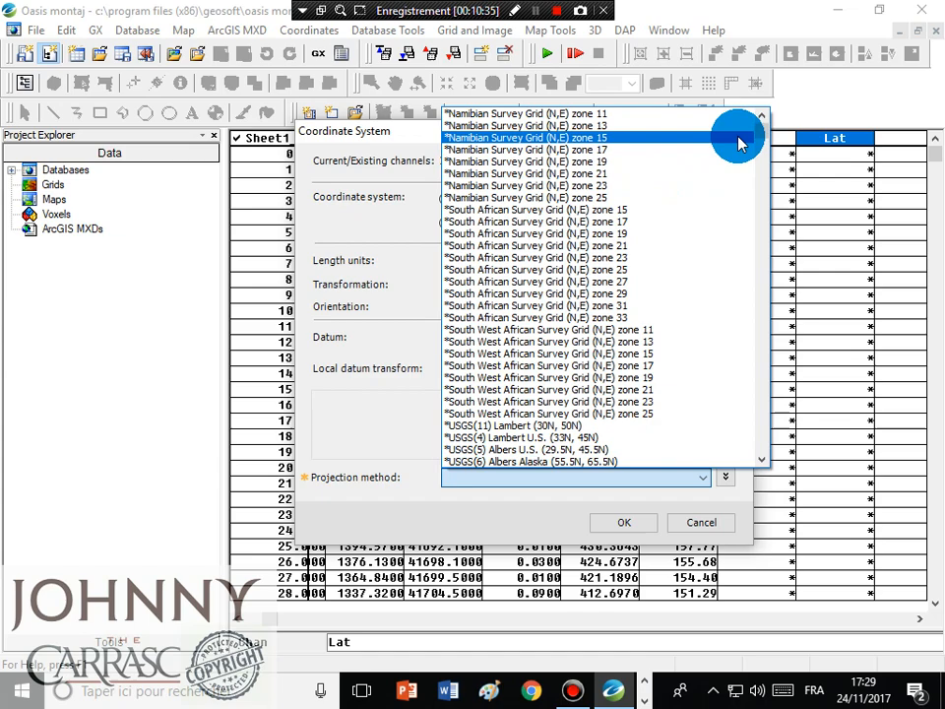
left_click_drag(760, 138, 764, 184)
left_click(536, 12)
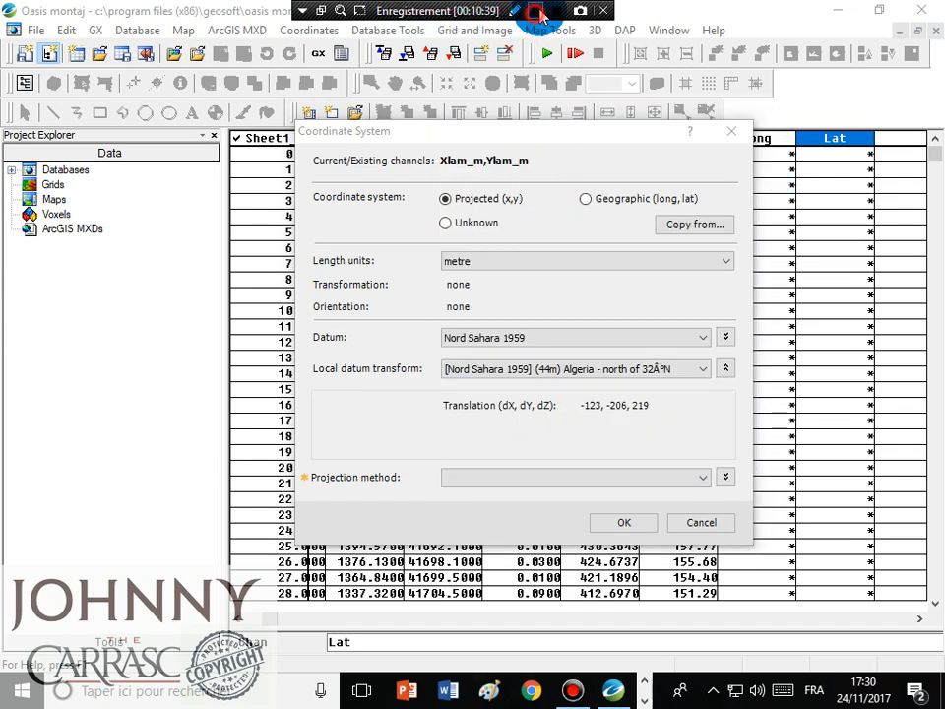
Step: Find Lambert-93 among the available projections and set it as the projection method
left_click(679, 483)
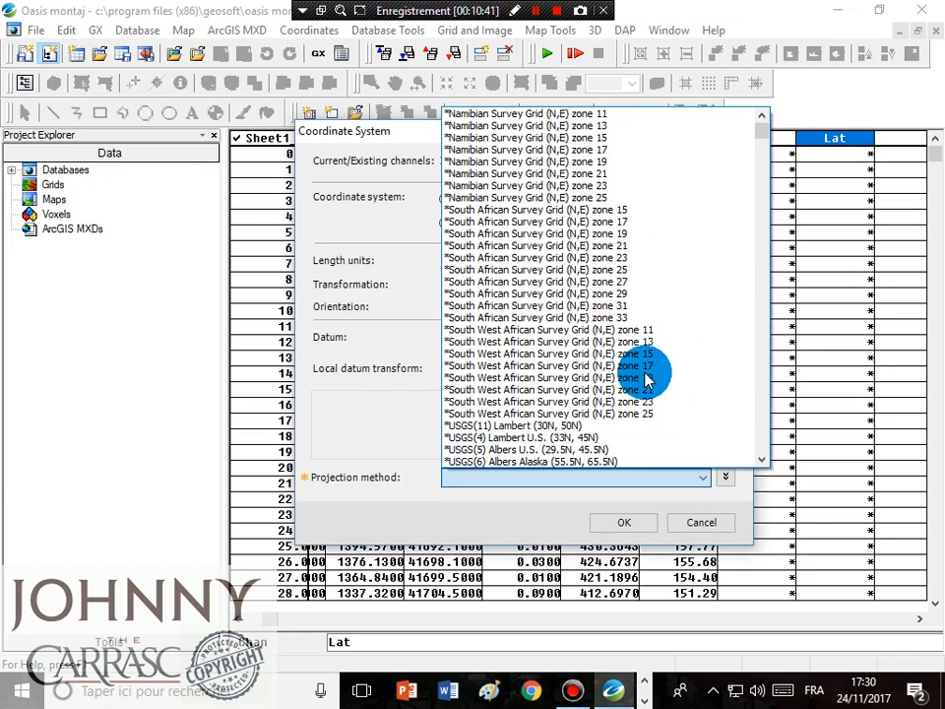
scroll(633, 270, "down", 4)
scroll(581, 286, "down", 15)
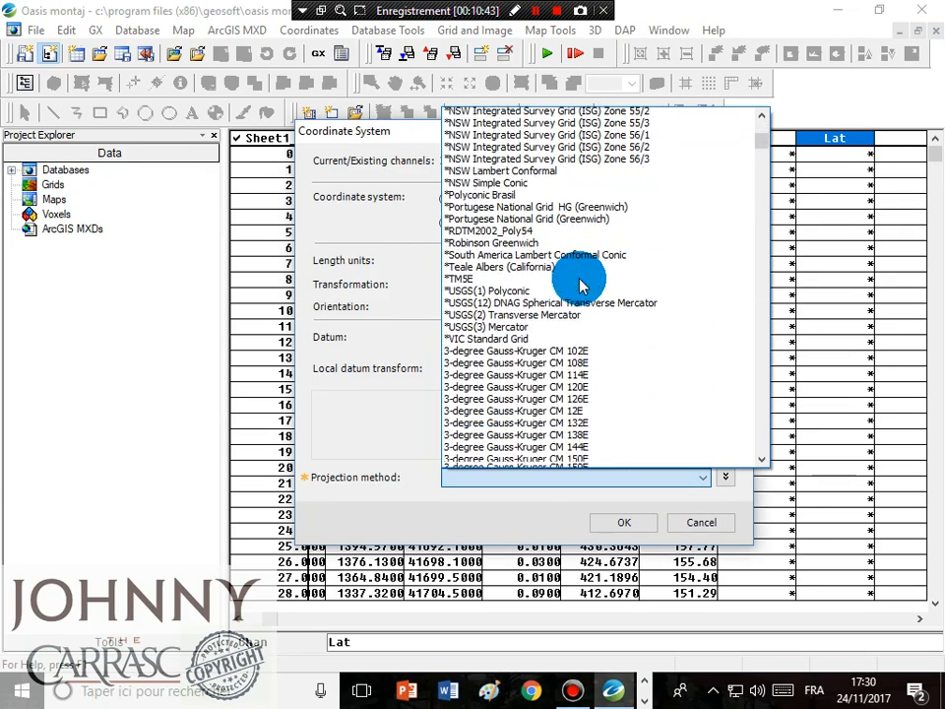
scroll(532, 278, "up", 1)
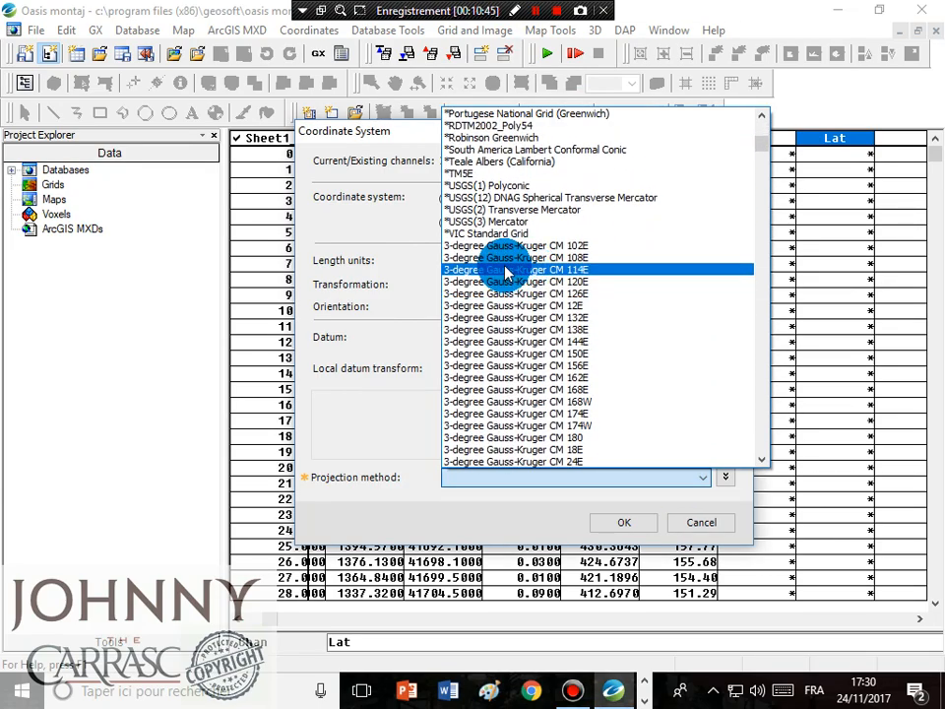
scroll(507, 271, "up", 1)
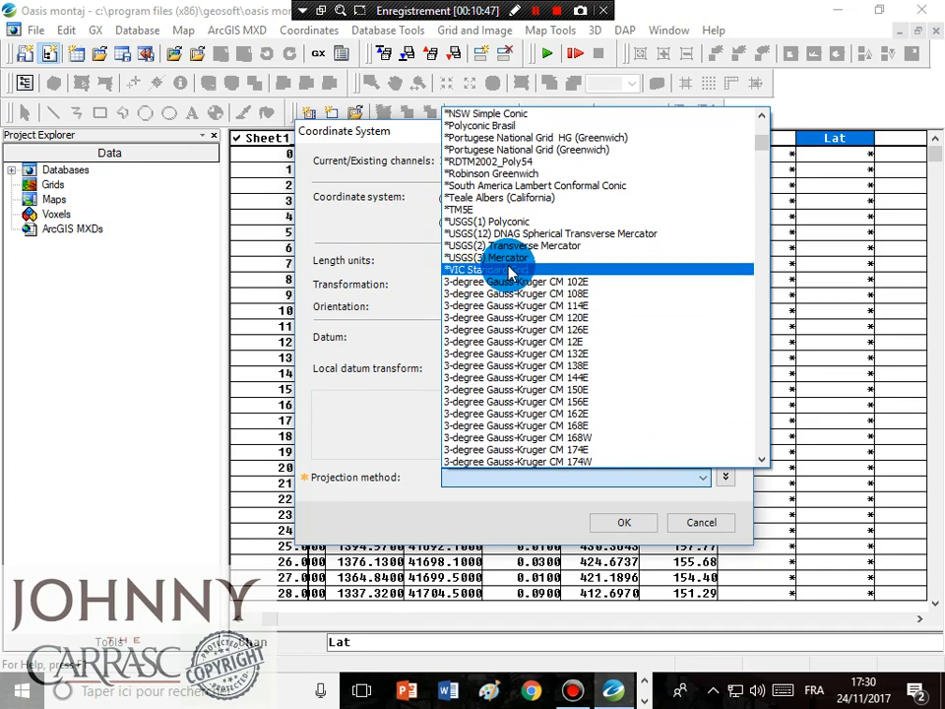
scroll(507, 271, "down", 3)
scroll(507, 271, "up", 2)
scroll(509, 273, "up", 4)
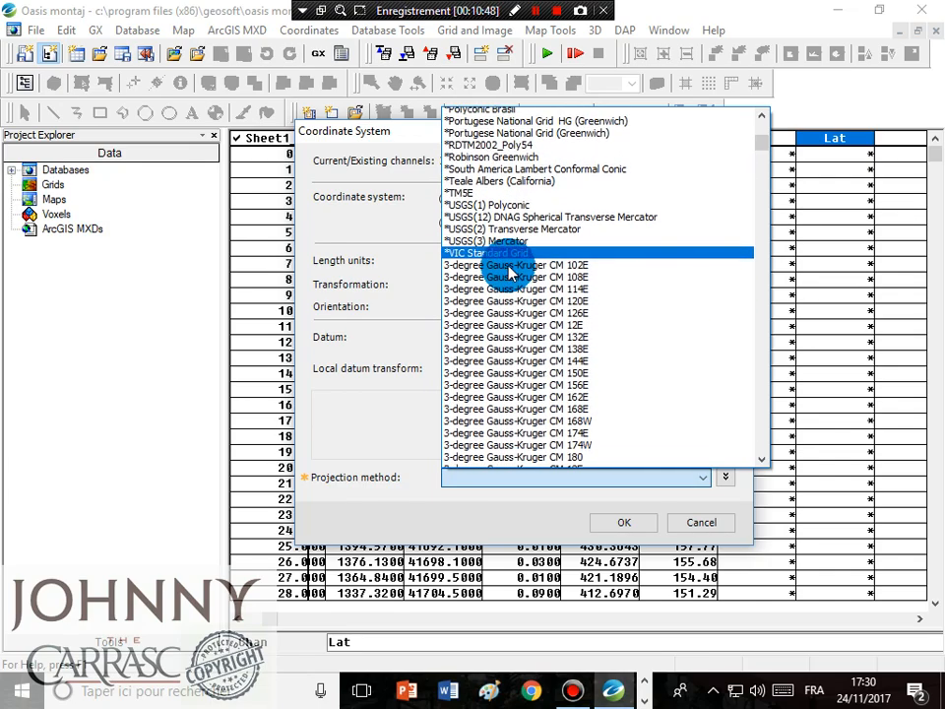
scroll(517, 273, "down", 20)
scroll(522, 272, "down", 20)
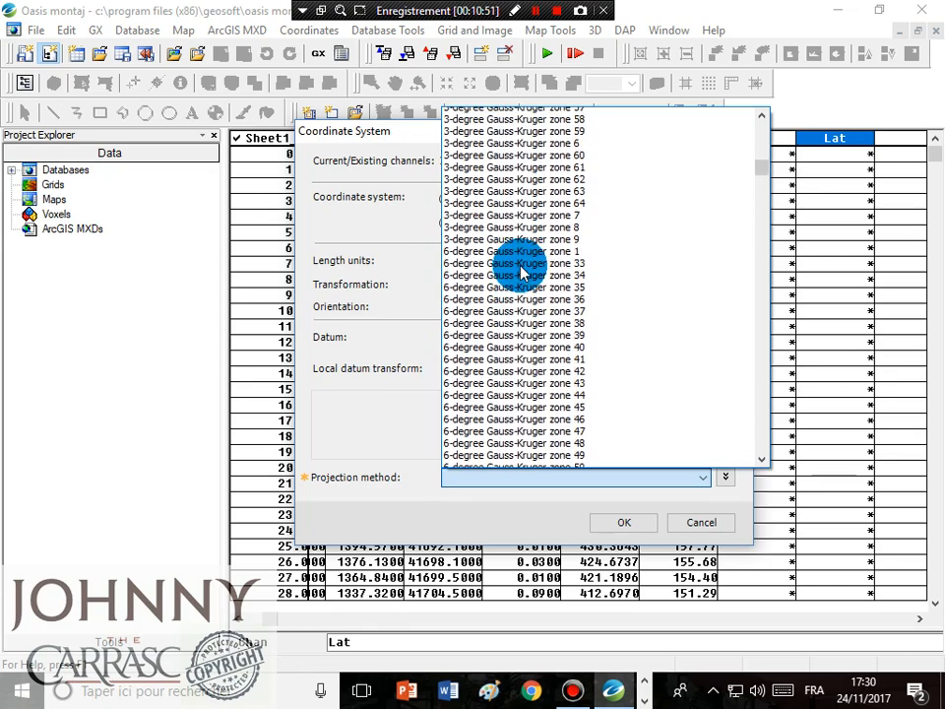
scroll(522, 273, "down", 20)
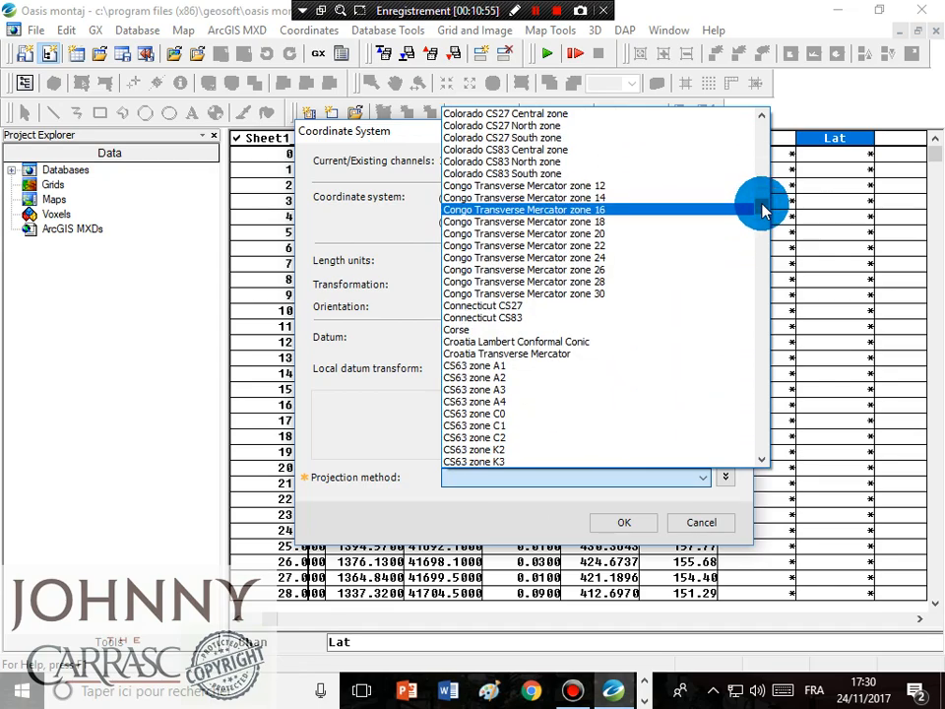
left_click_drag(764, 208, 763, 152)
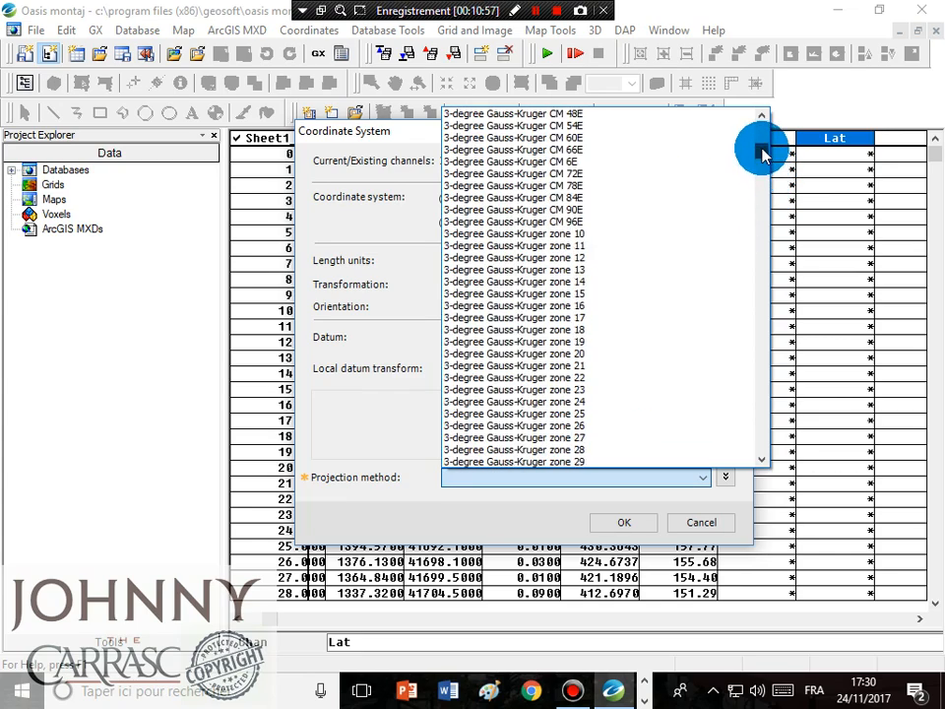
mouse_move(762, 149)
left_mouse_down()
mouse_move(758, 129)
mouse_move(754, 150)
left_mouse_up()
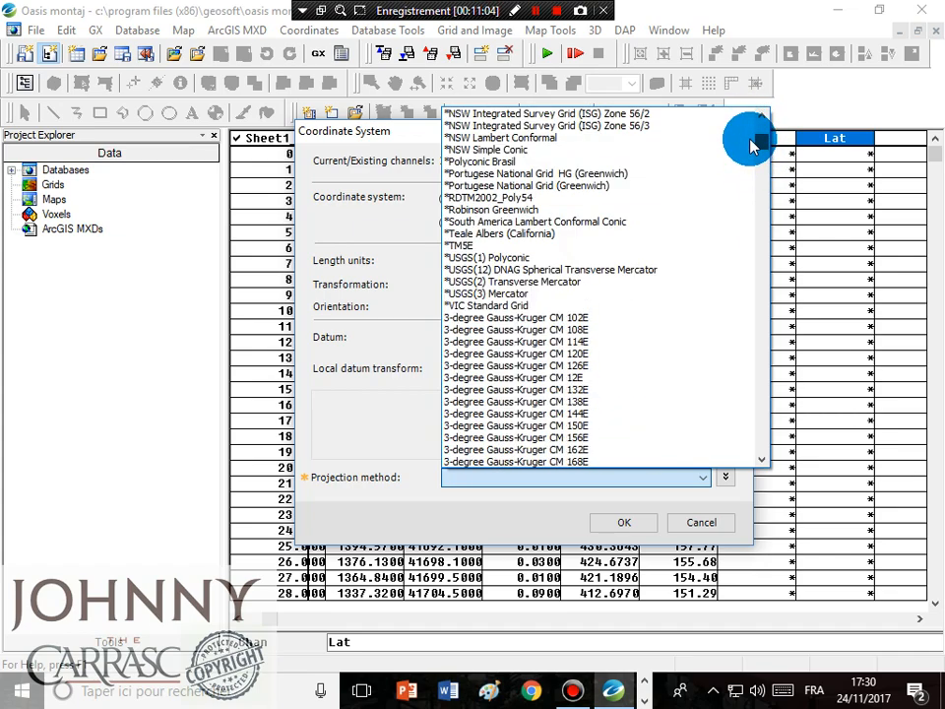
left_click_drag(753, 146, 744, 295)
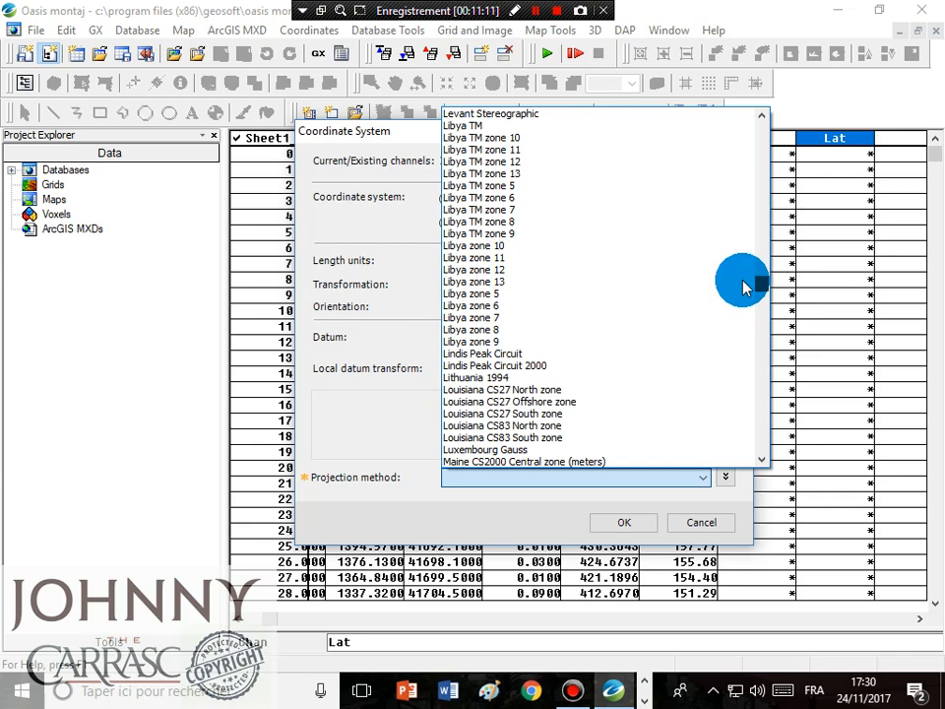
scroll(743, 286, "up", 4)
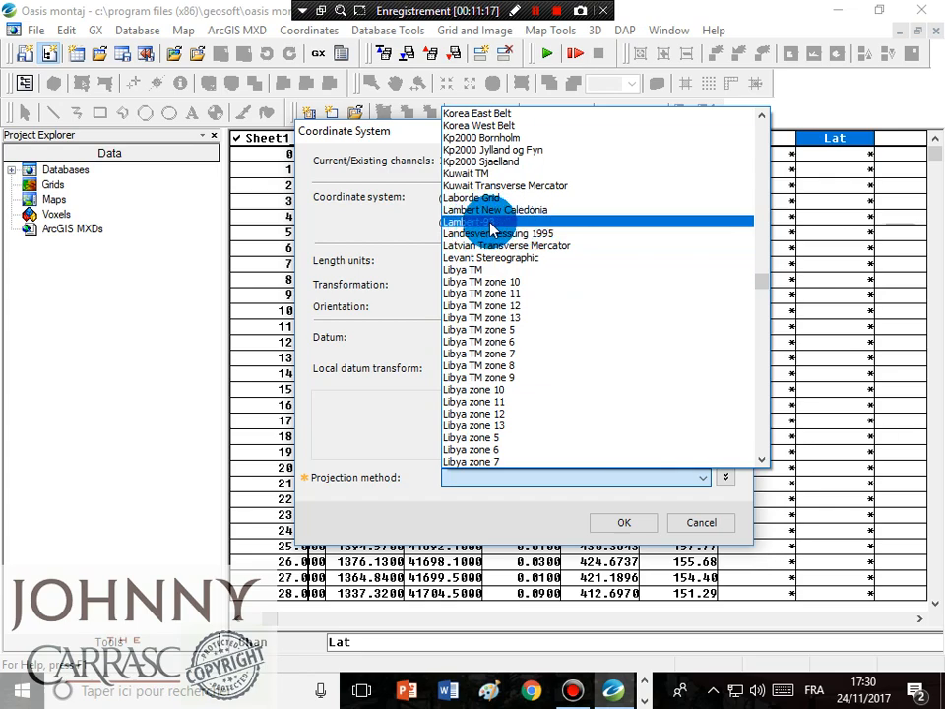
left_click(572, 223)
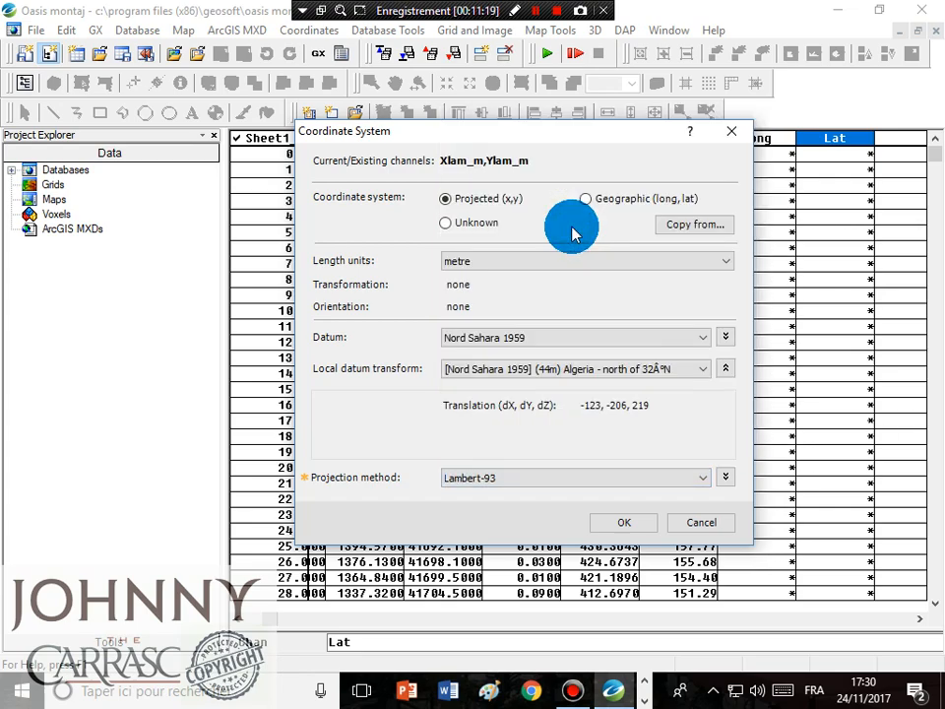
Step: Create a new projection method from the Lambert-93 details and name it Lambert Conic Conformal Zone I - Benoud
left_click(725, 477)
left_click_drag(605, 140, 589, 54)
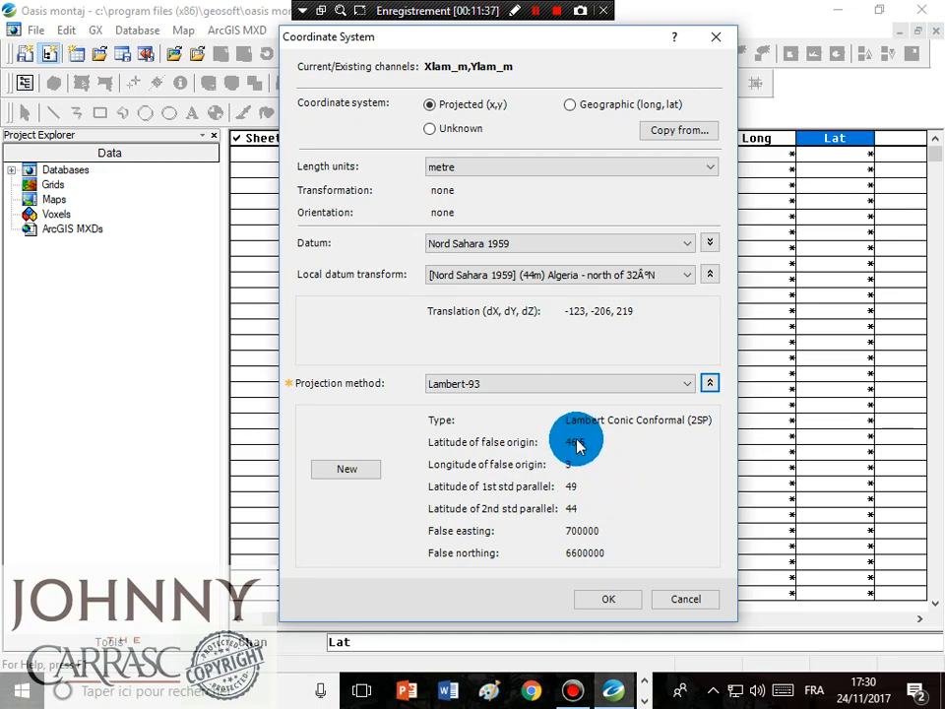
left_click(339, 471)
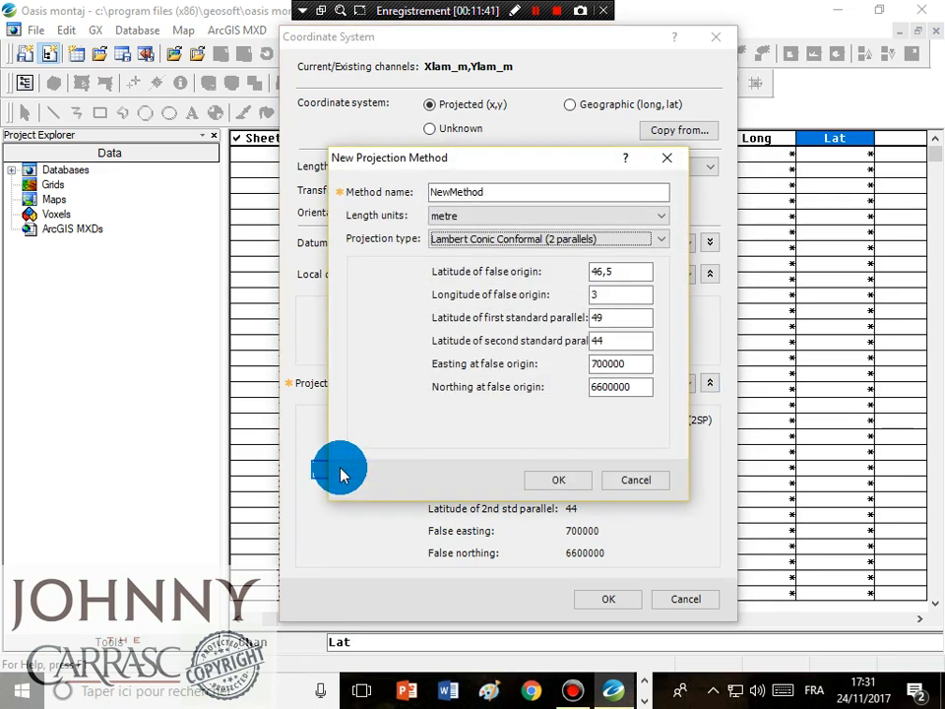
left_click(536, 11)
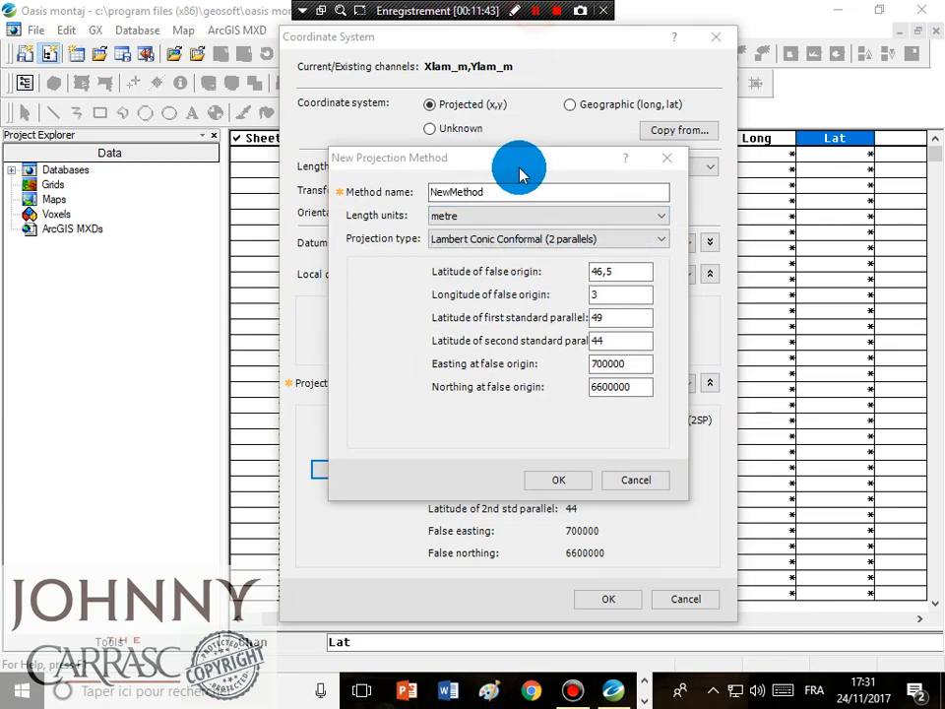
double_click(515, 191)
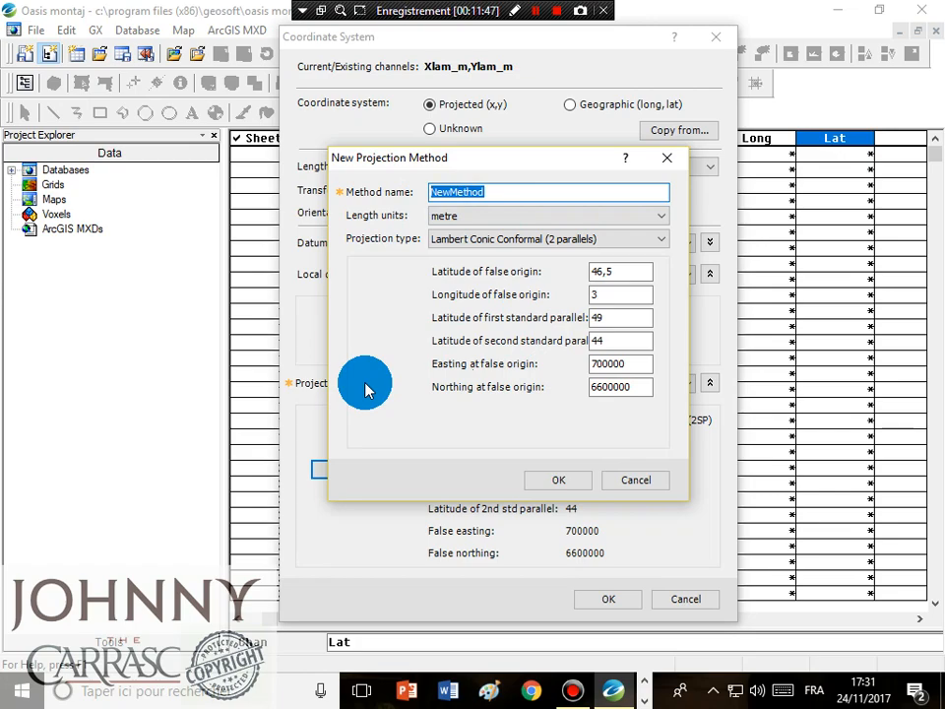
type("L")
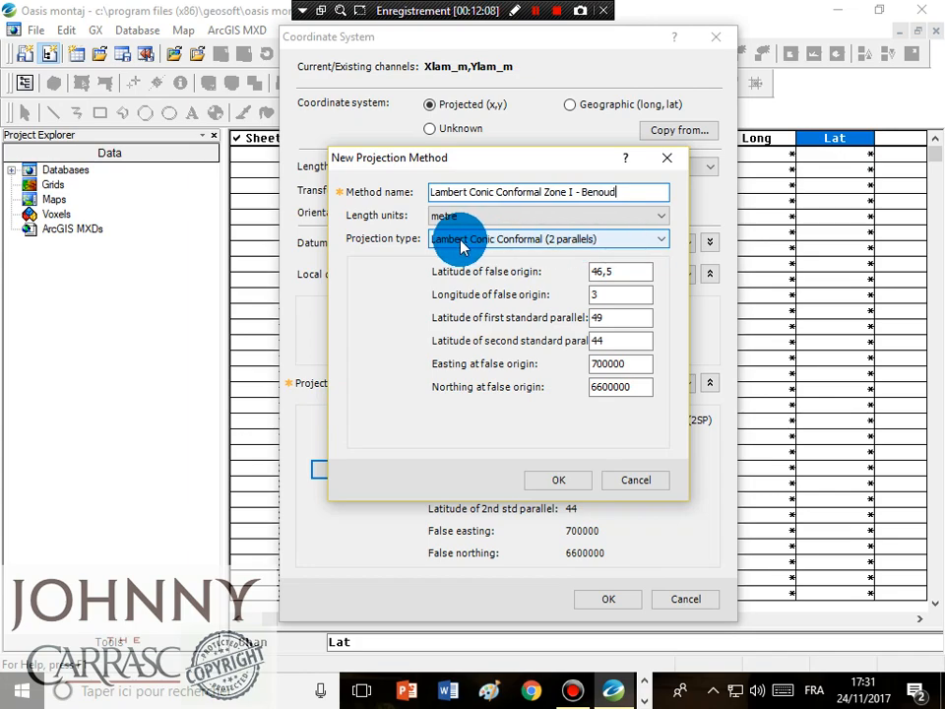
Step: Set the projection type to Lambert Conic Conformal (1 parallel), with natural origin latitude 33,3 and longitude 2.7
left_click(569, 247)
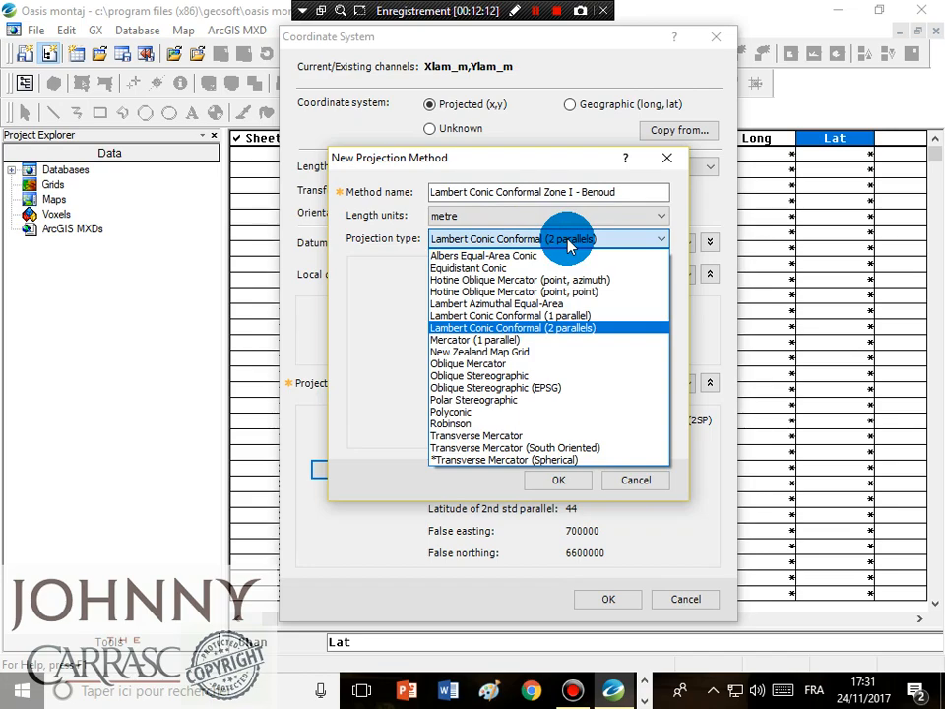
left_click(574, 316)
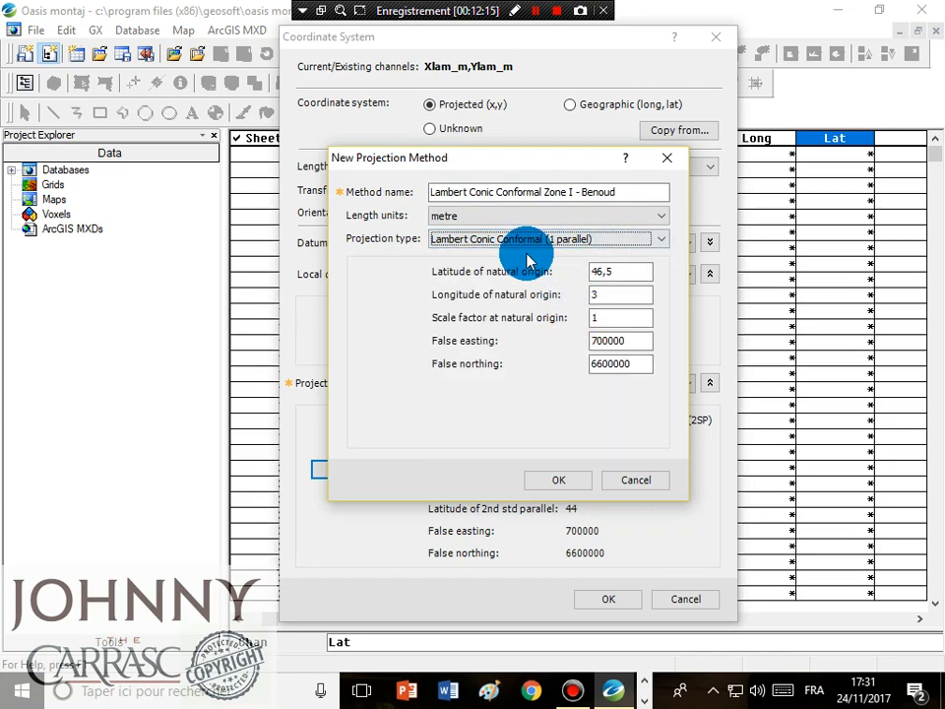
double_click(620, 272)
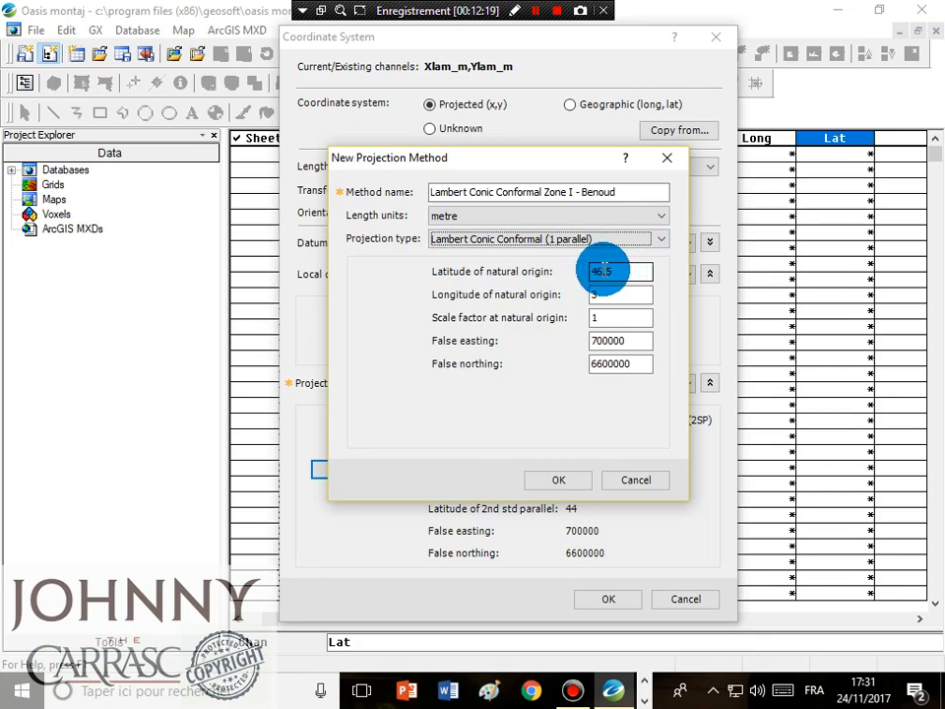
type("33,")
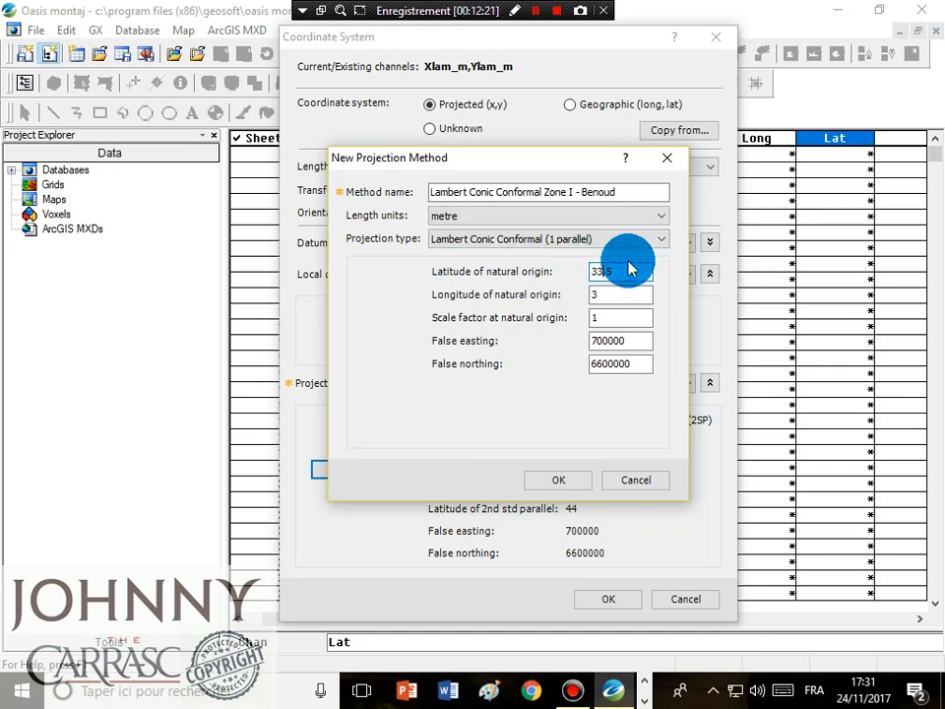
type("3")
double_click(608, 295)
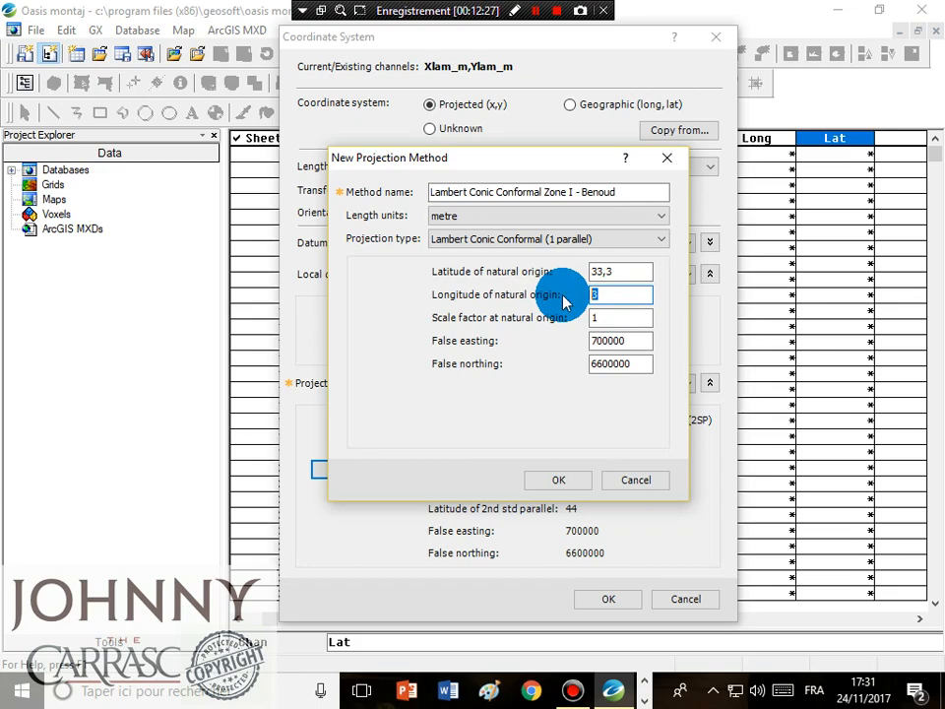
type("2.7")
key("Tab")
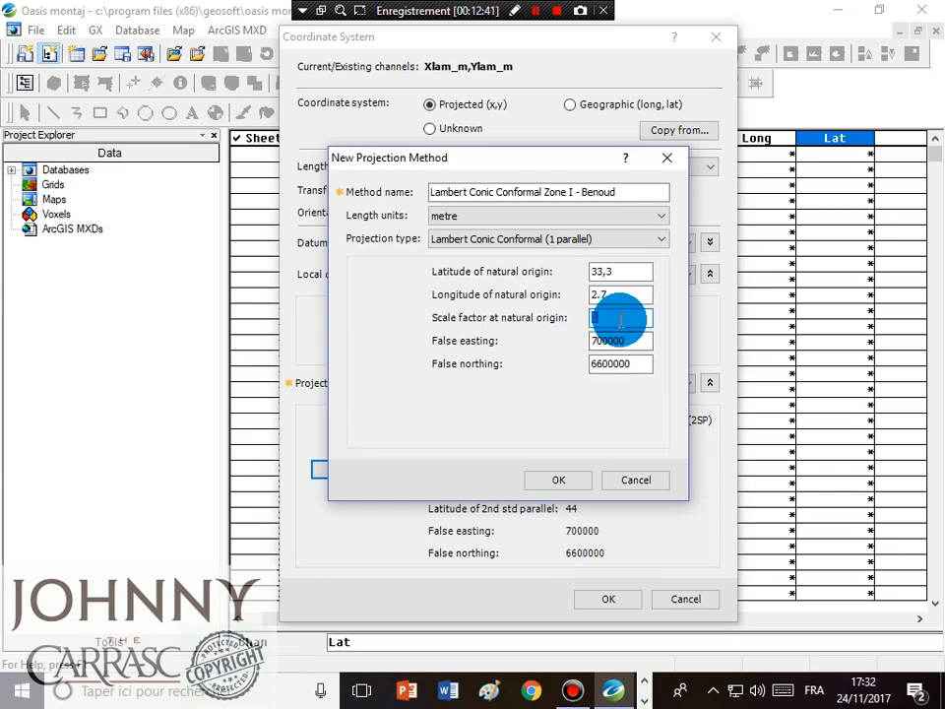
Step: Set the scale factor to 0.999625769, false easting to 500135 and false northing to 300090, and try to accept the method
type("0.999625769")
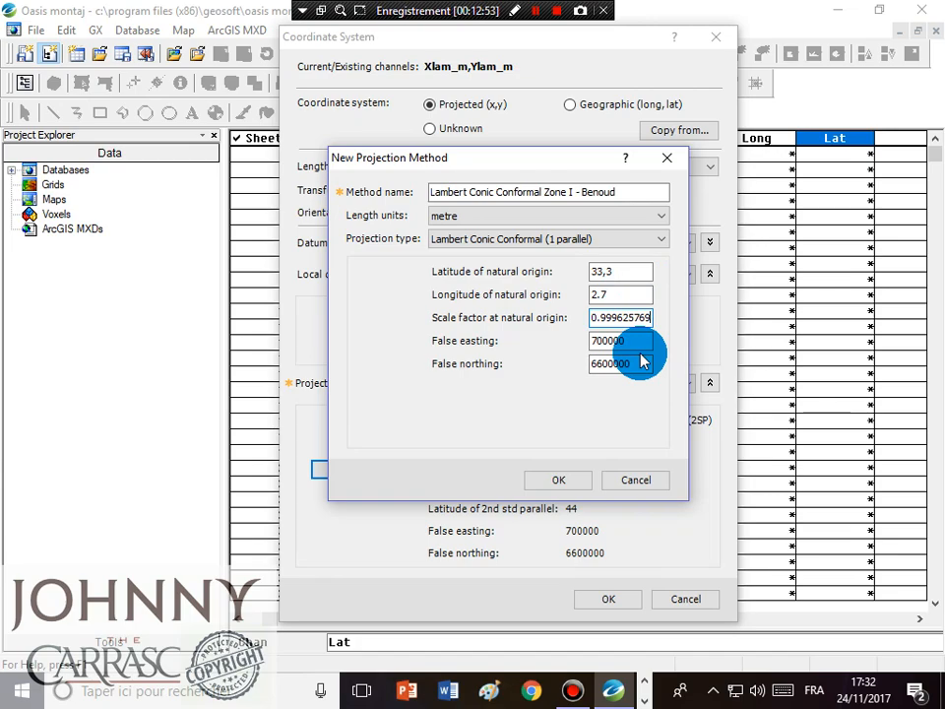
double_click(611, 341)
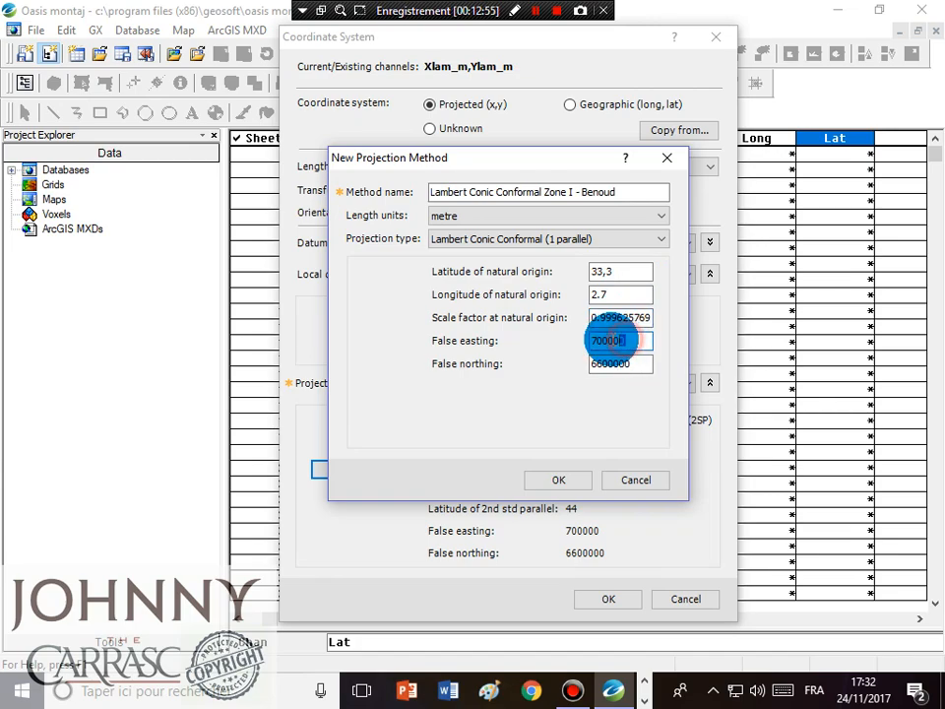
left_click_drag(614, 340, 569, 339)
type("500")
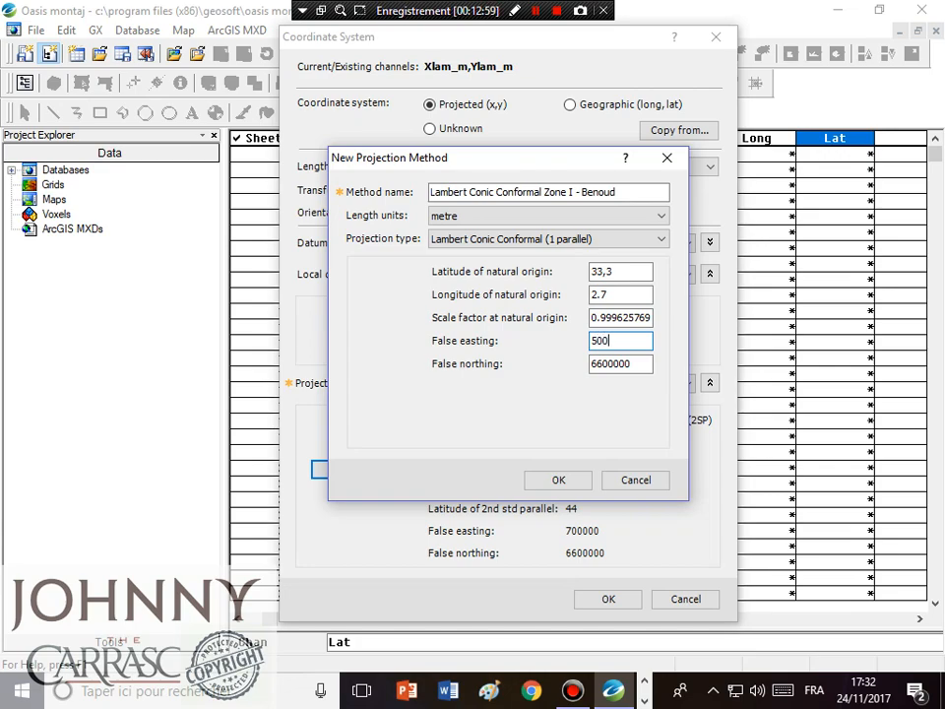
type("135")
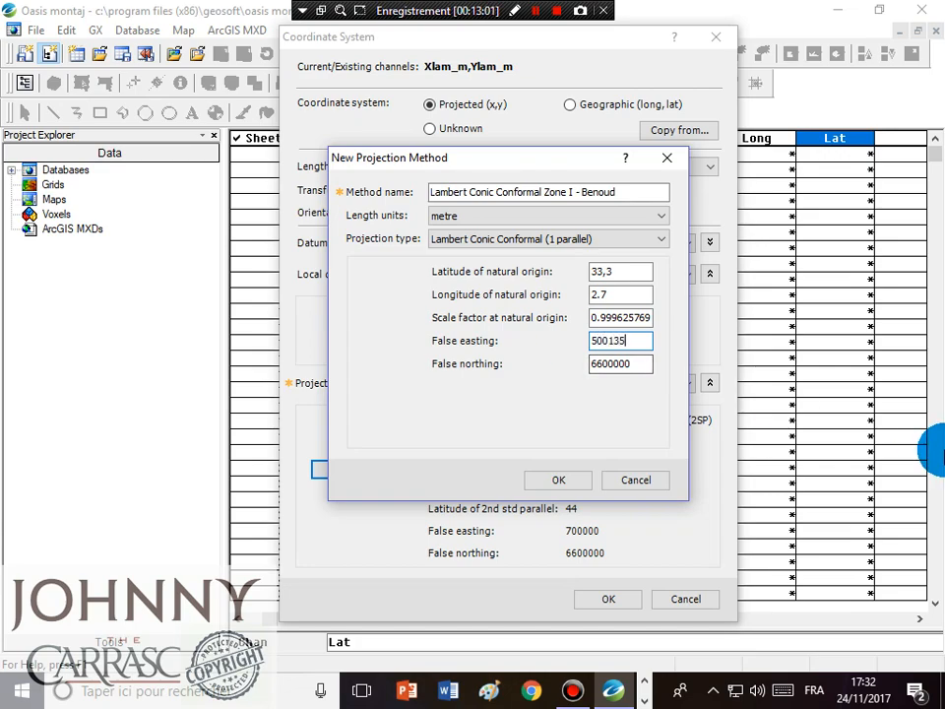
key("Tab")
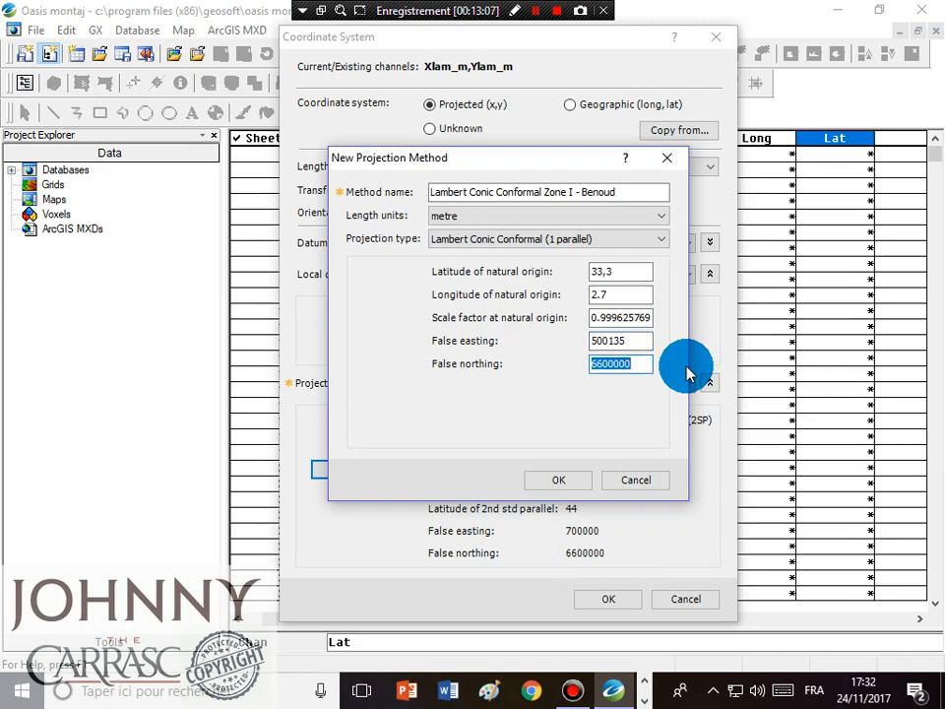
type("3")
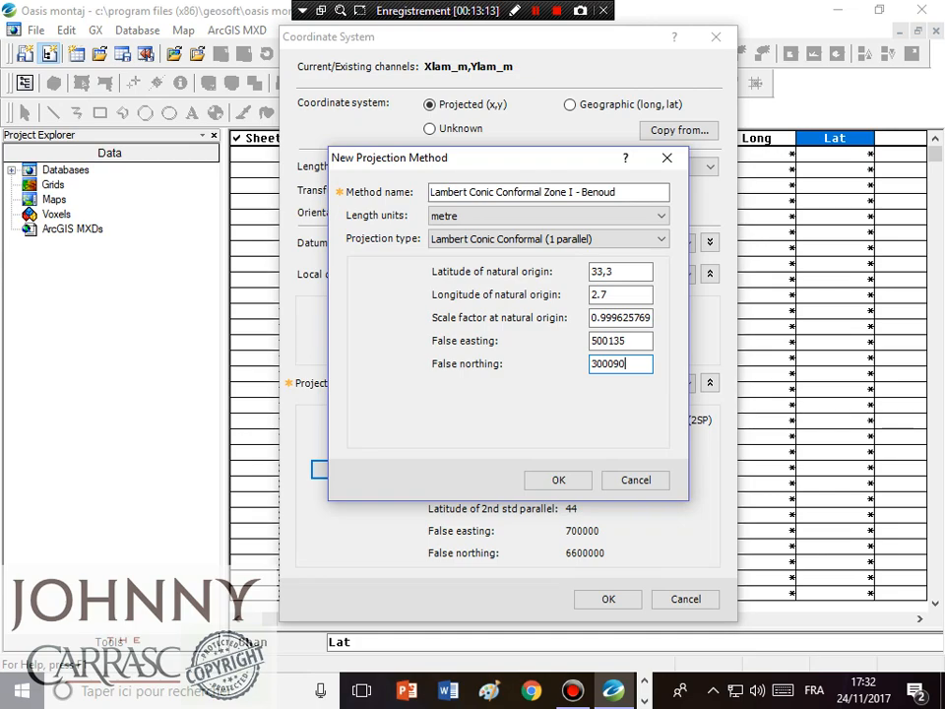
left_click(551, 482)
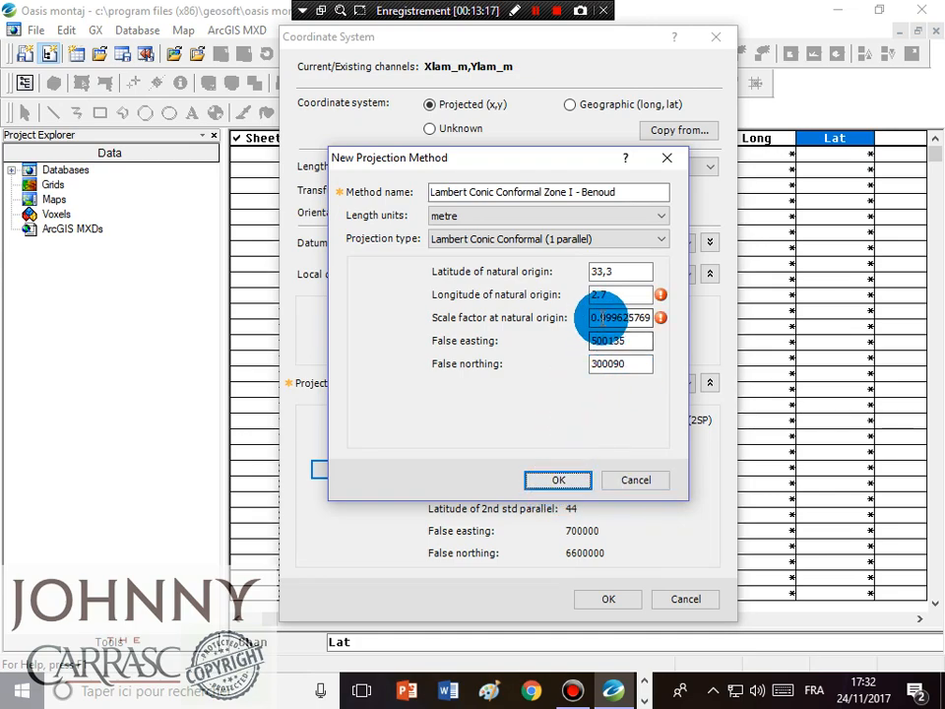
Step: Re-enter the longitude as 2,7 and scale factor as 0,999625769 with decimal commas, and accept the projection method and source coordinate system
mouse_move(661, 297)
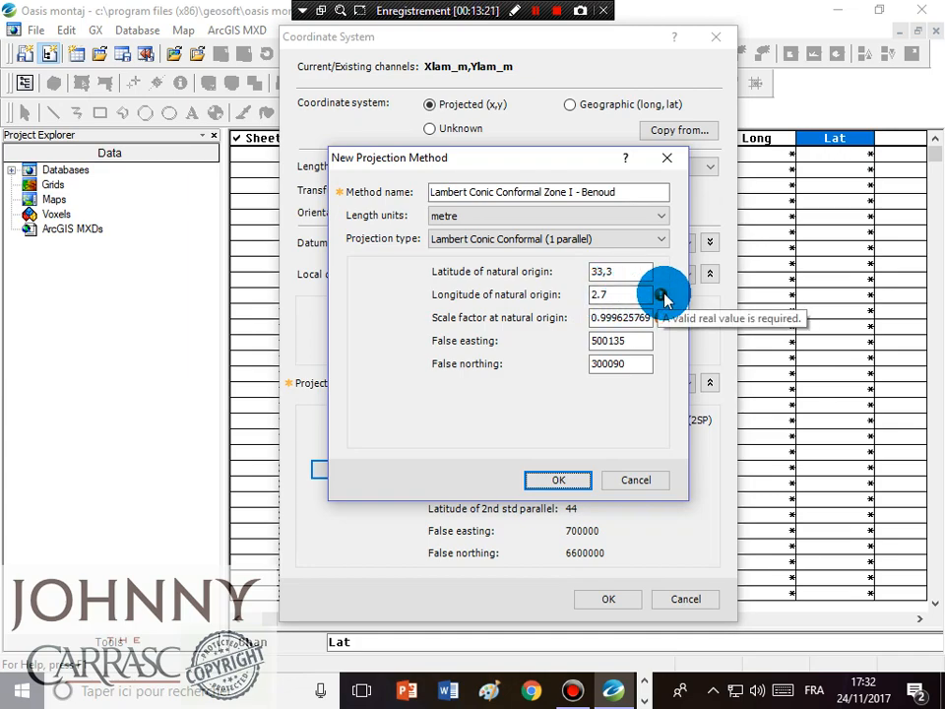
left_click(602, 293)
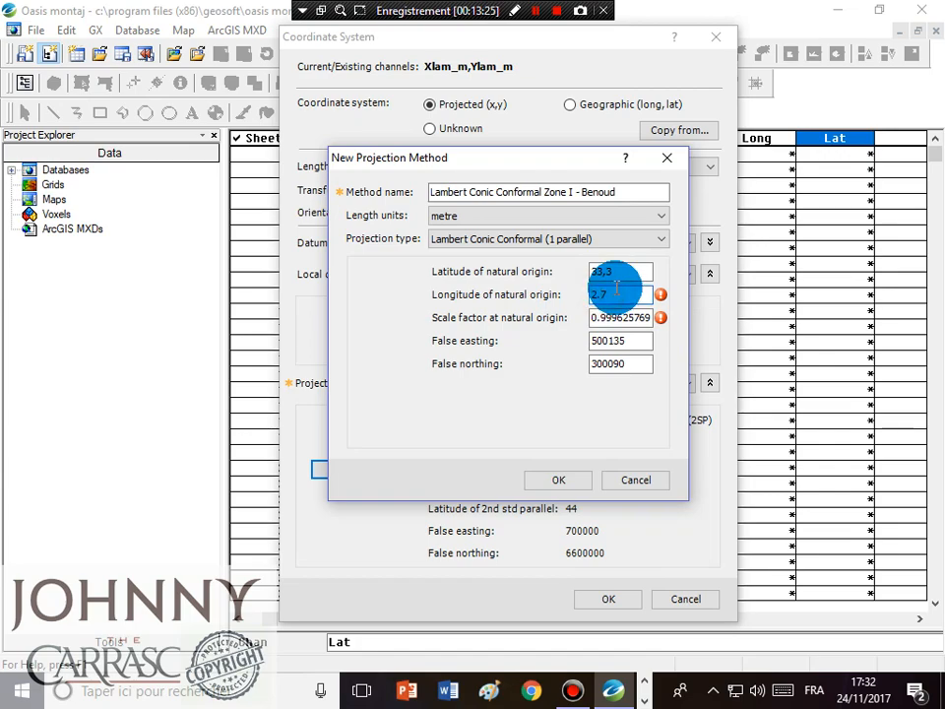
key("BackSpace")
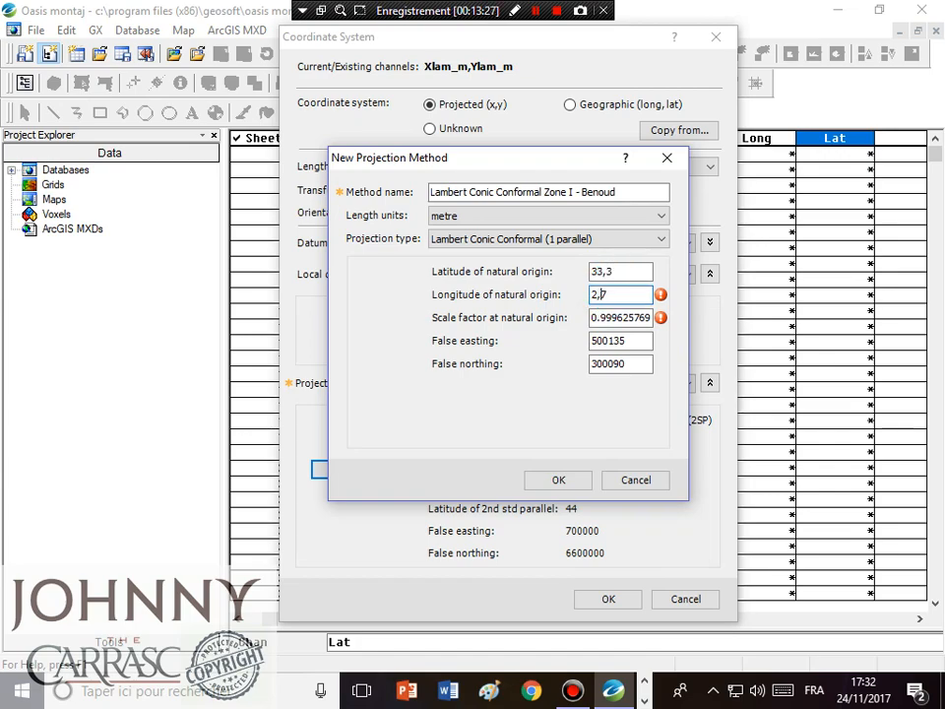
key("Tab")
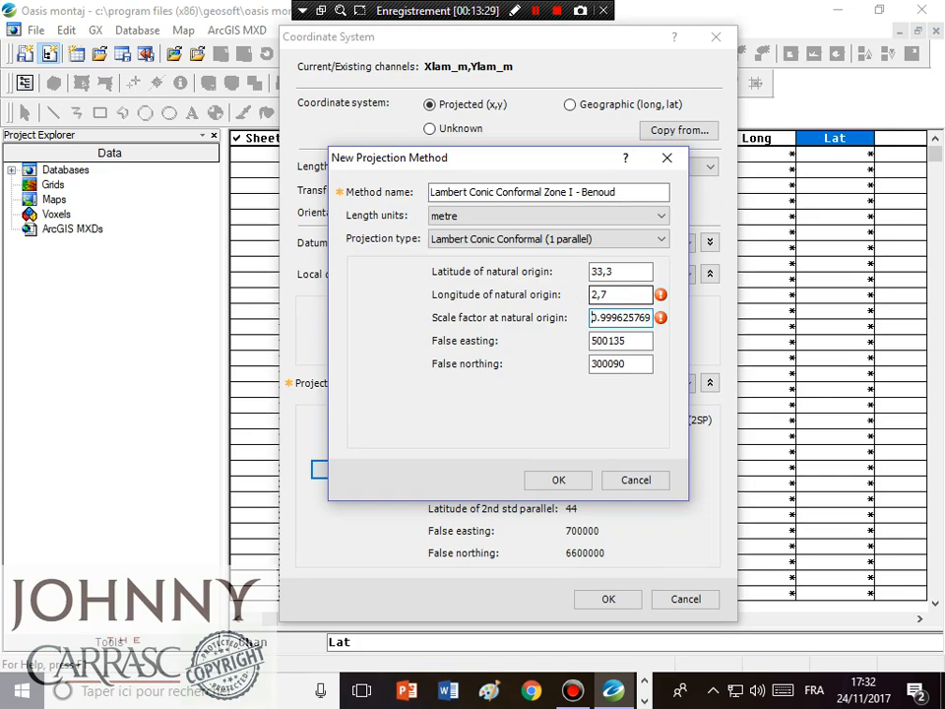
key("BackSpace")
type(",")
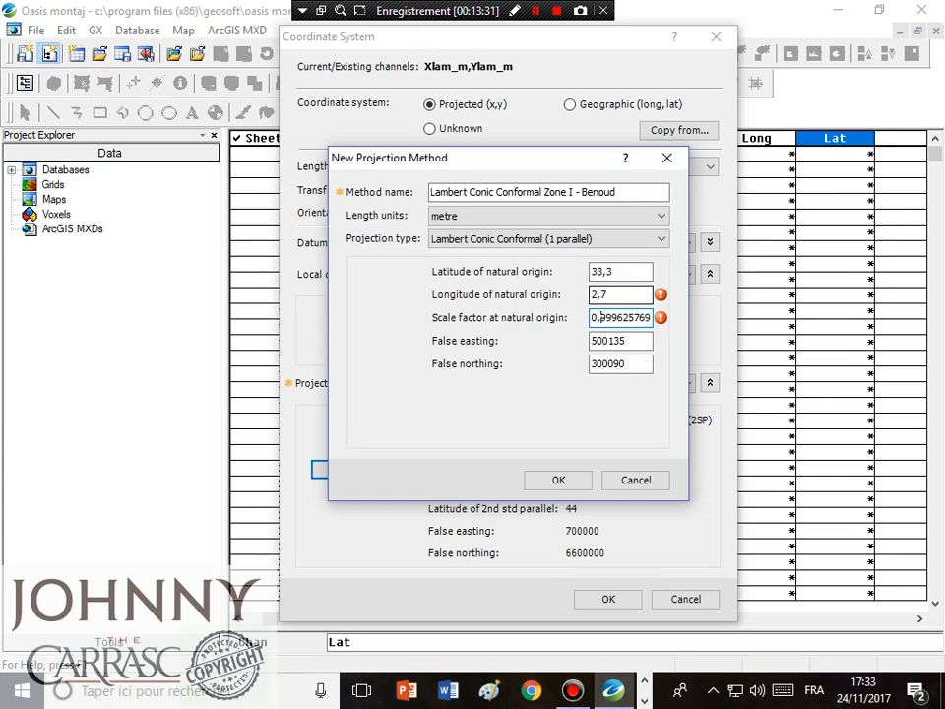
left_click(557, 484)
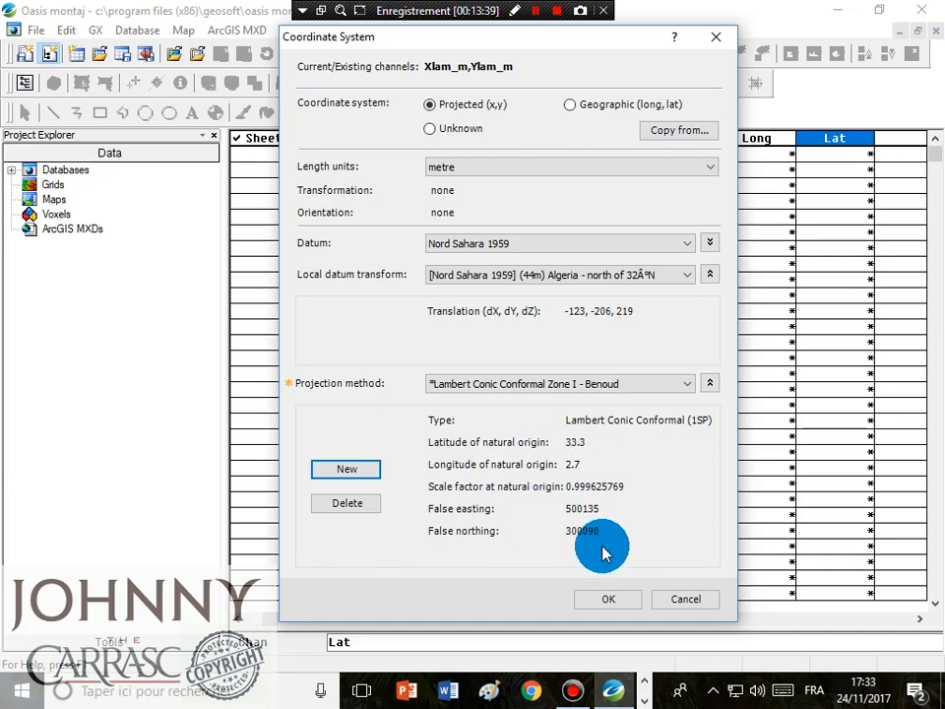
left_click(611, 599)
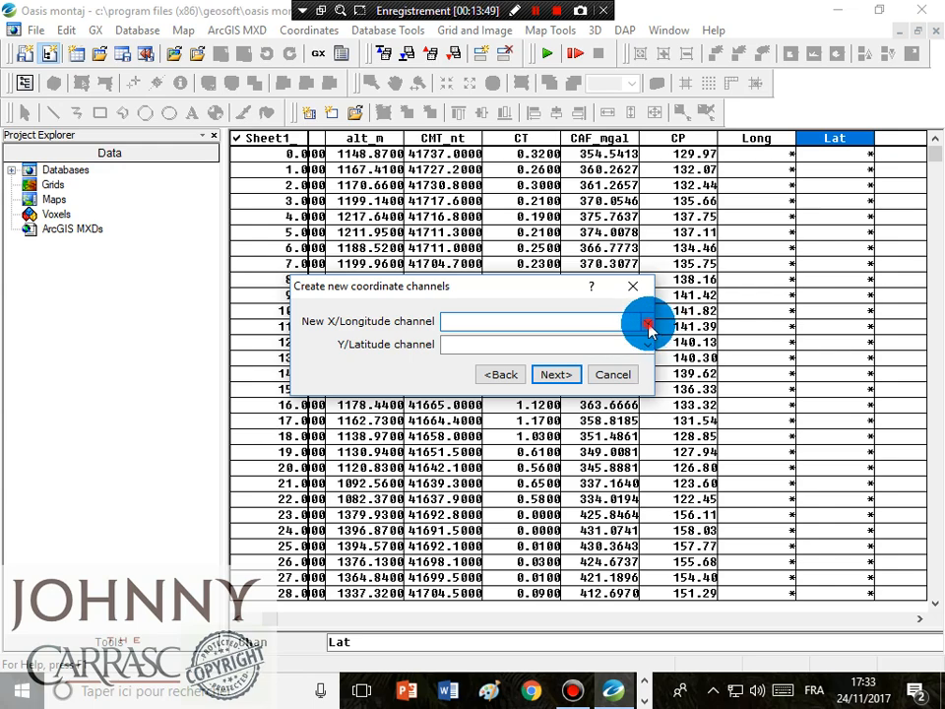
Step: Assign Long as the new X/Longitude channel and Lat as the Y/Latitude channel, and continue to their coordinate system
left_click(648, 325)
left_click(455, 423)
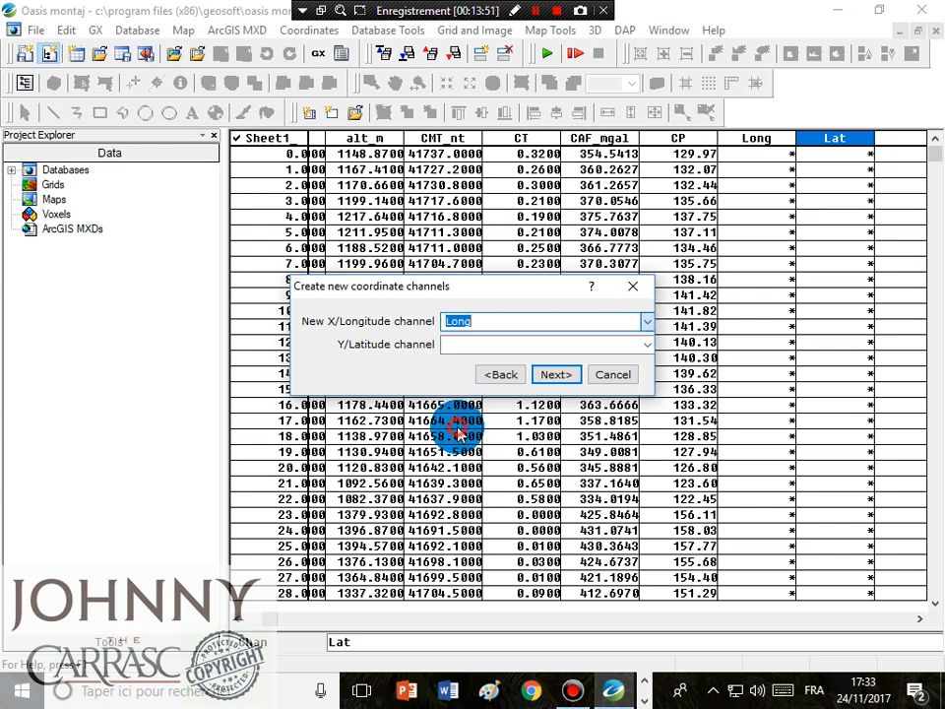
left_click(648, 345)
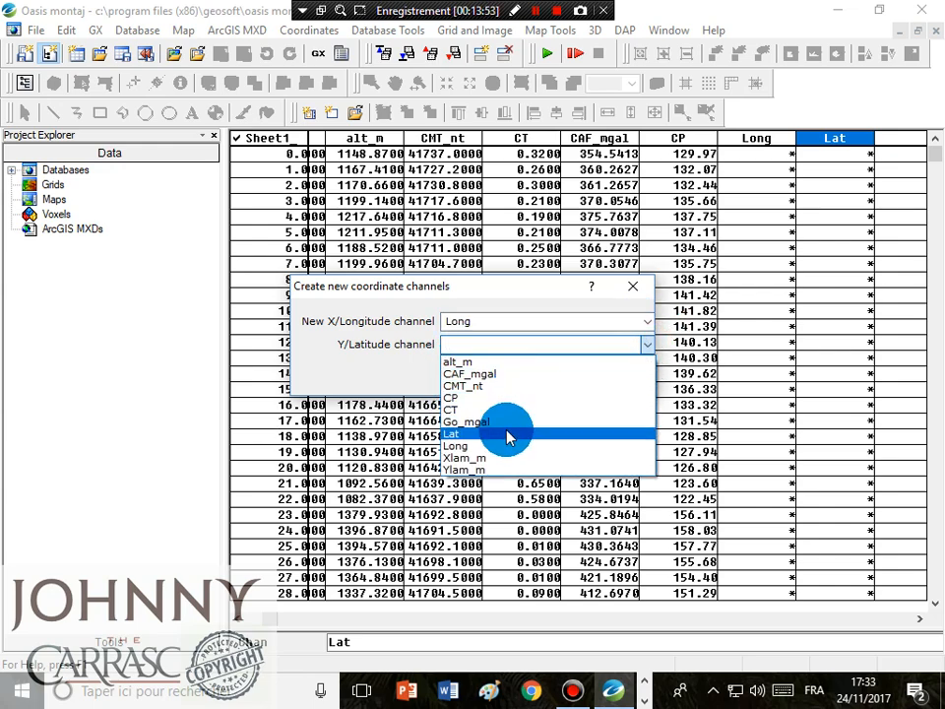
left_click(530, 441)
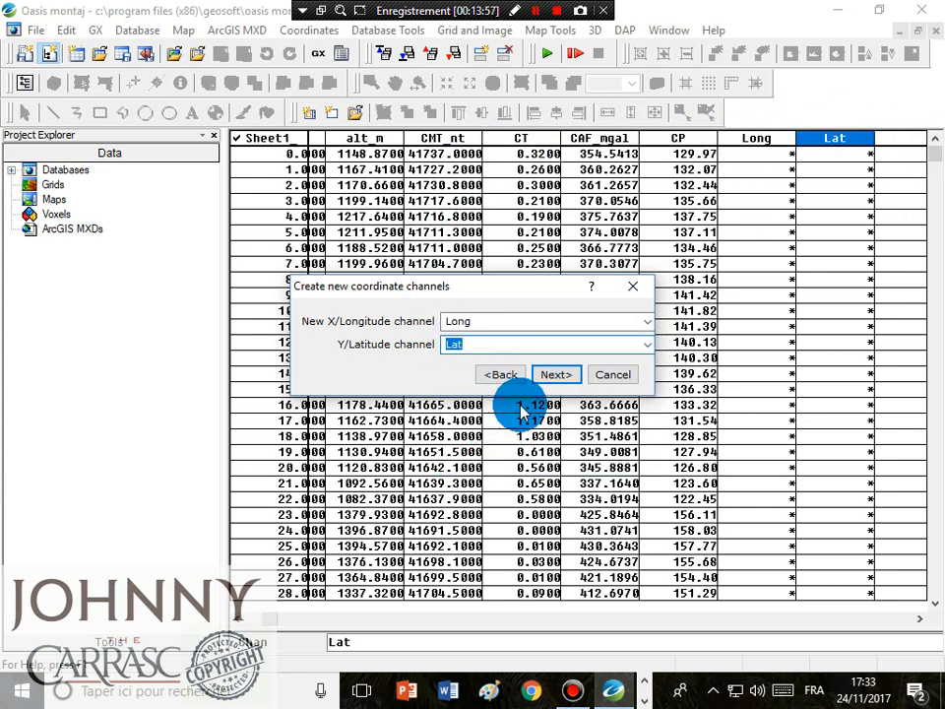
left_click(557, 376)
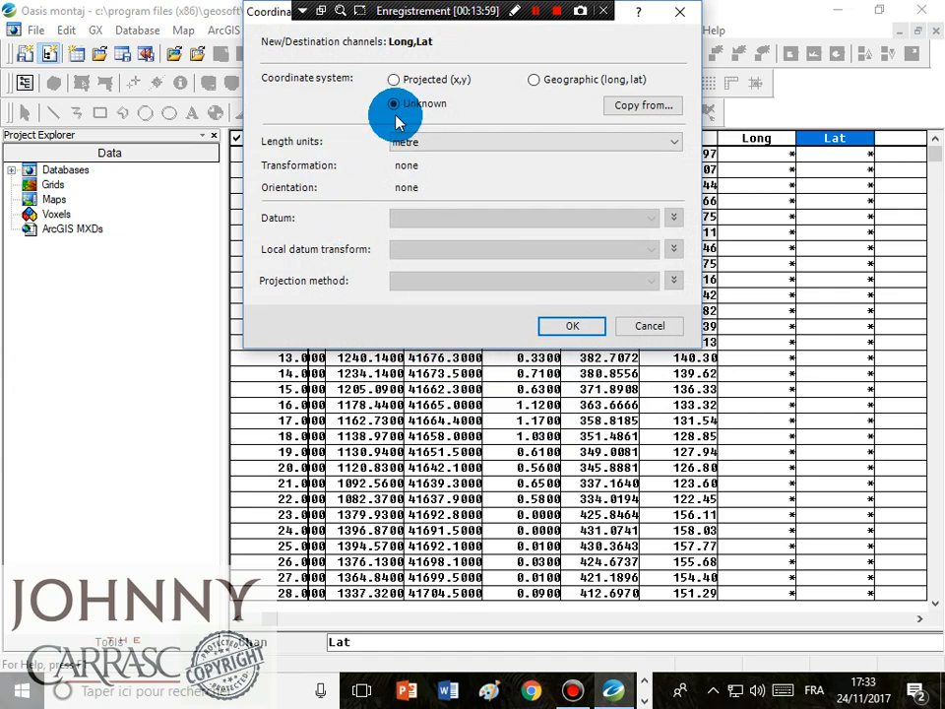
Step: Set Long and Lat to Geographic (long, lat) with local datum transform [Voirol 1875] (999m) Algeria - north of 31.5°N, and run the conversion
left_click(541, 86)
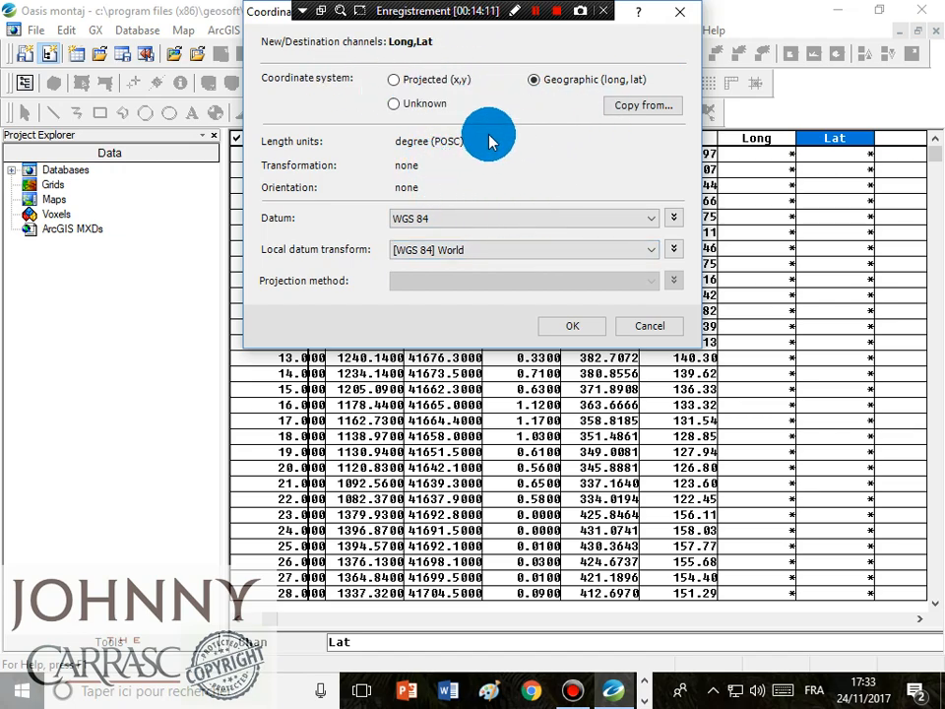
left_click_drag(265, 19, 294, 62)
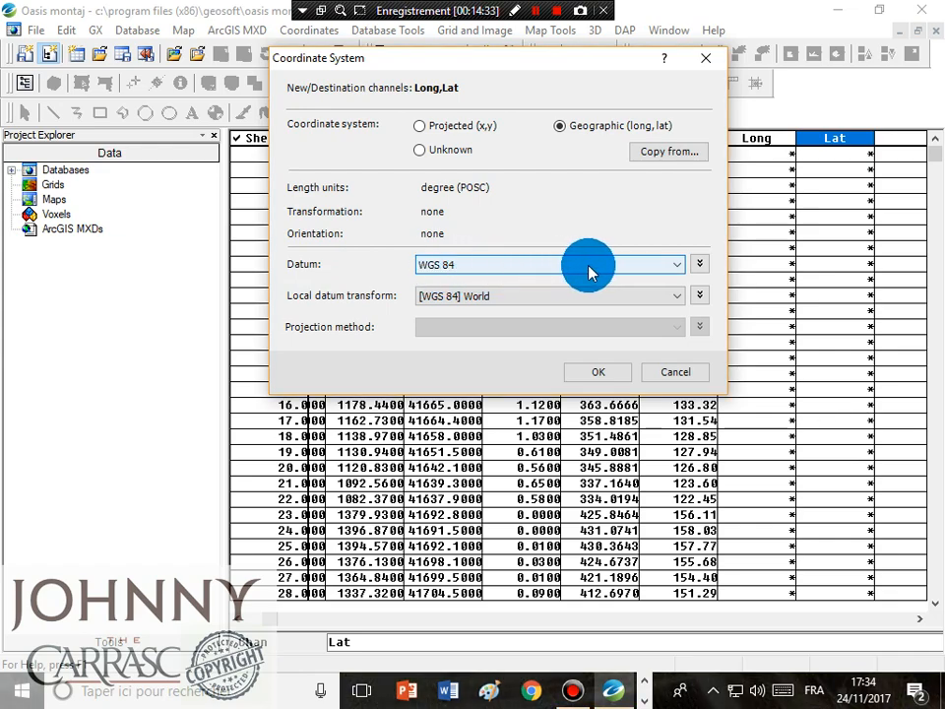
left_click(650, 295)
left_click(502, 337)
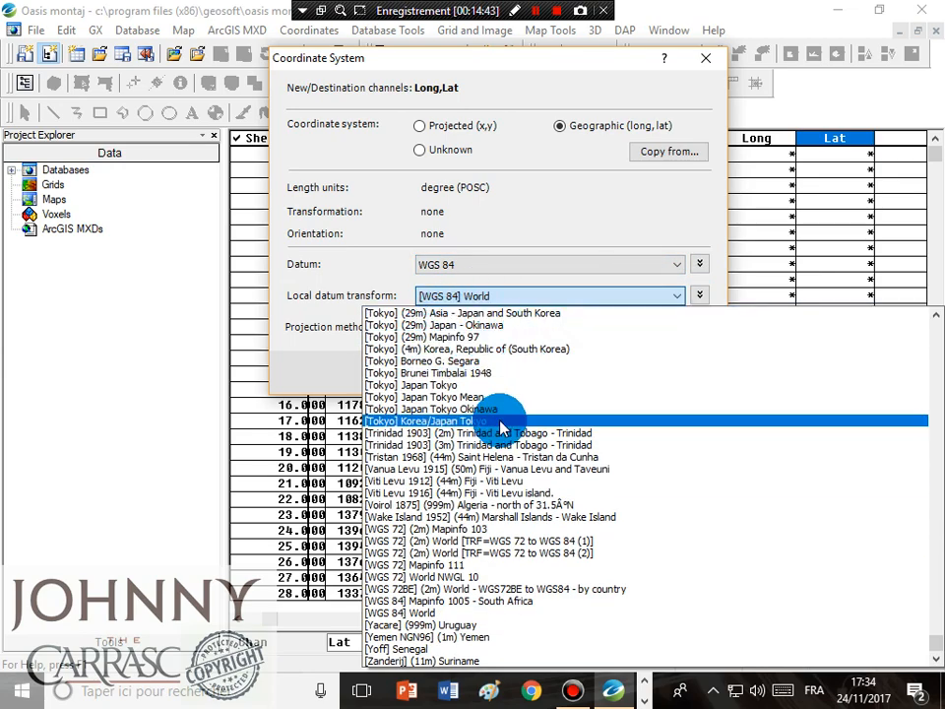
left_click(537, 517)
left_click(481, 385)
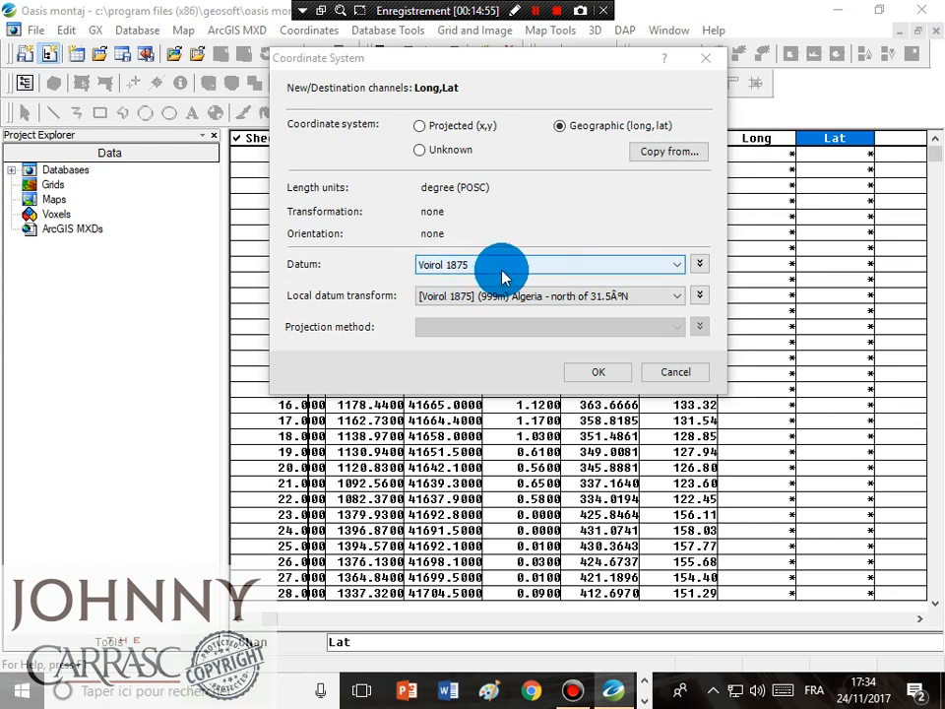
mouse_move(546, 70)
left_mouse_down()
mouse_move(502, 67)
mouse_move(528, 72)
left_mouse_up()
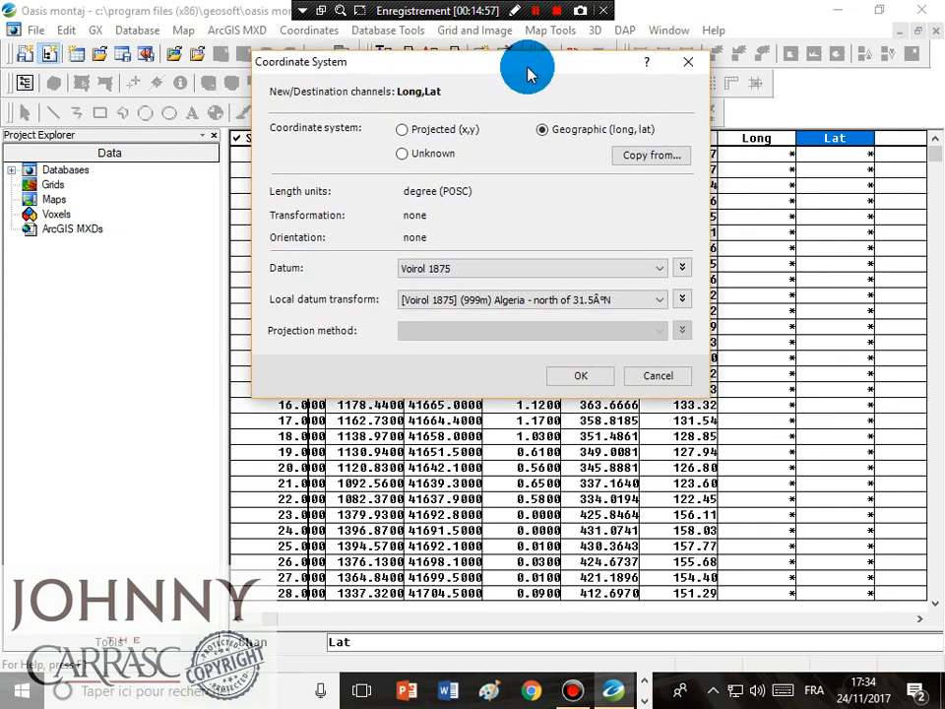
left_click(581, 376)
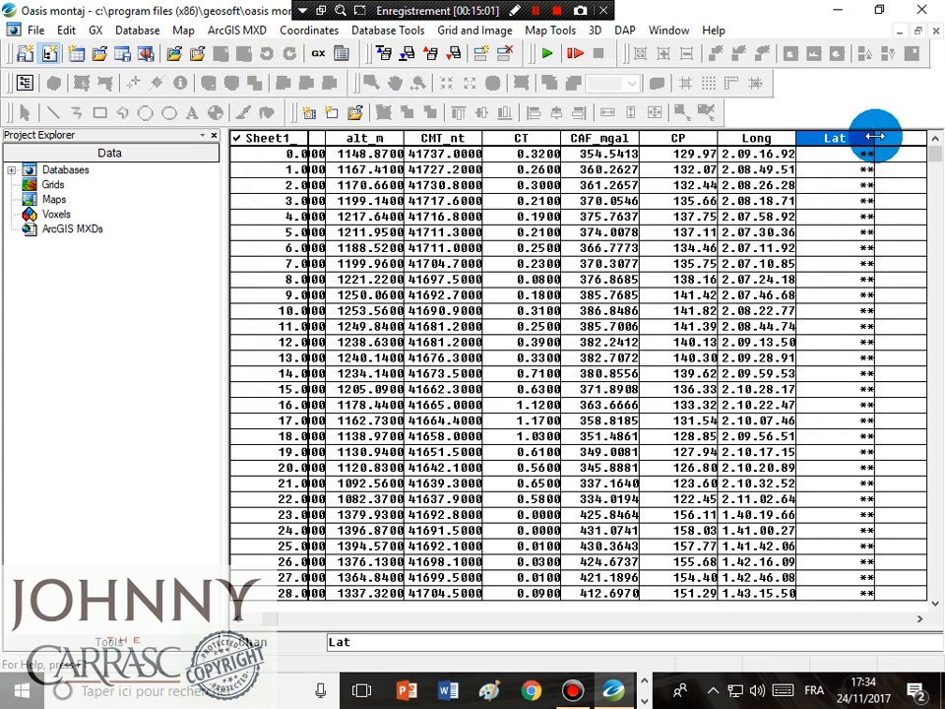
Step: Widen the Lat column so its values fit, and check the first Long and Lat values
left_click_drag(874, 136, 891, 136)
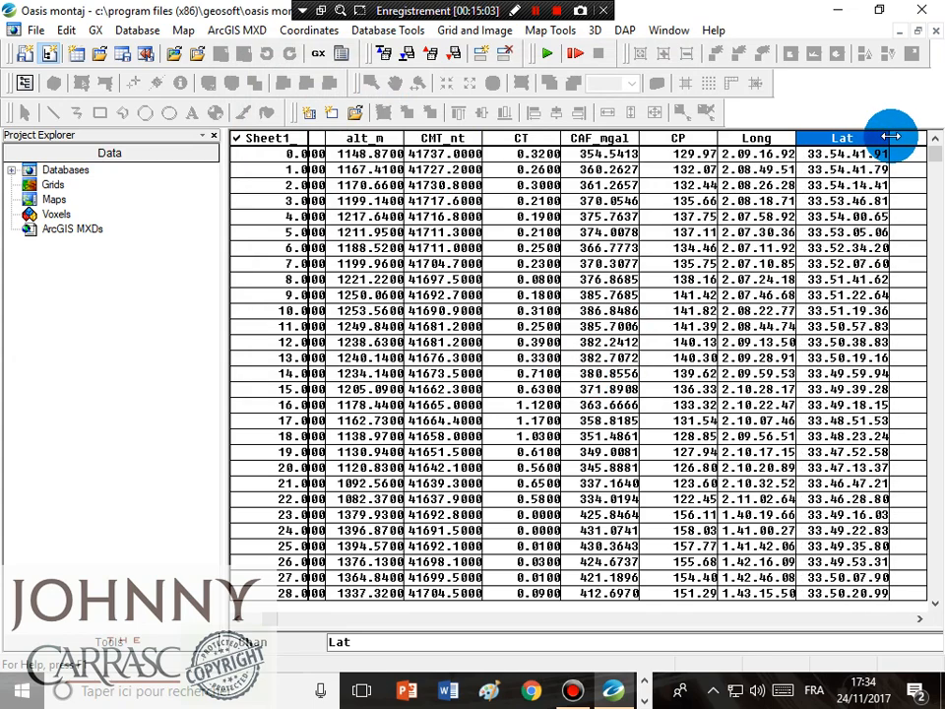
left_click(739, 154)
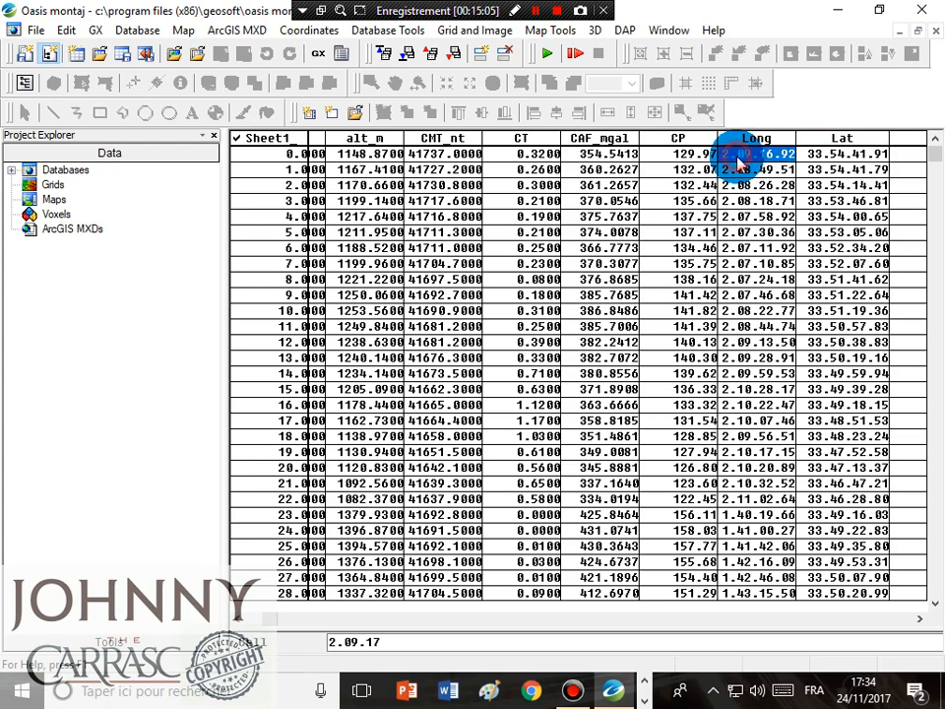
left_click(833, 154)
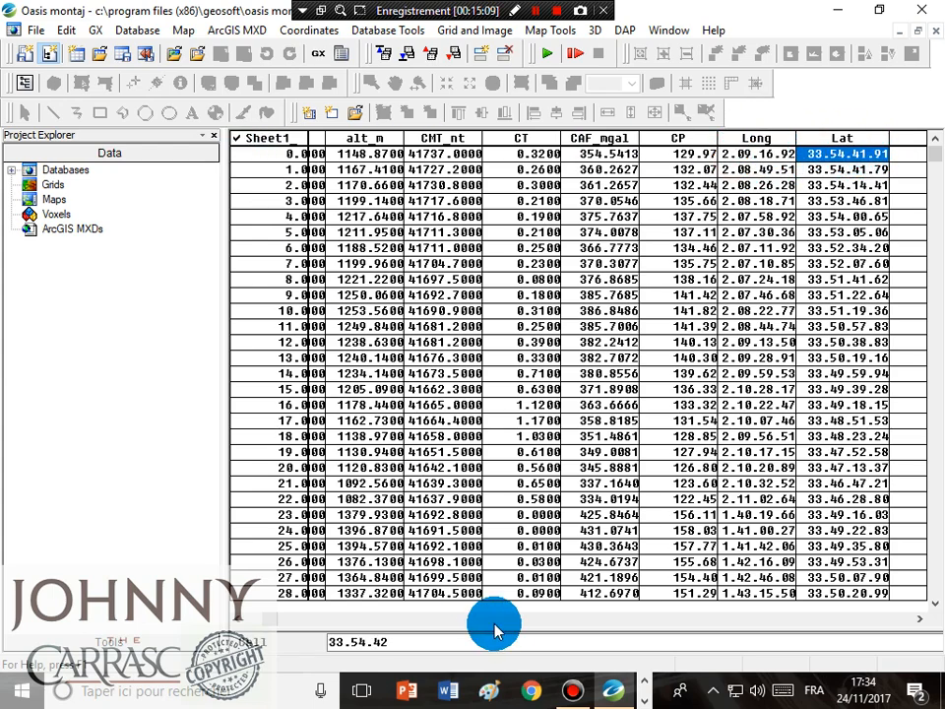
Step: Compare the source Lambert channel Xlam_m with the converted Long and Lat channels and examine how their values are displayed
left_click(254, 617)
left_click(443, 138)
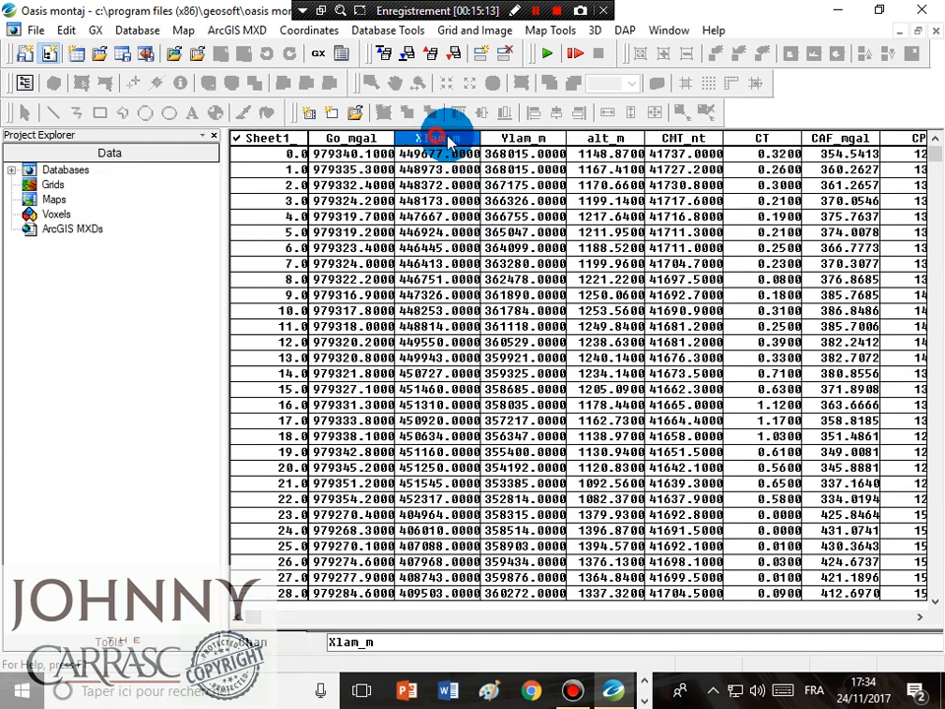
left_click_drag(255, 618, 278, 624)
left_click(661, 140)
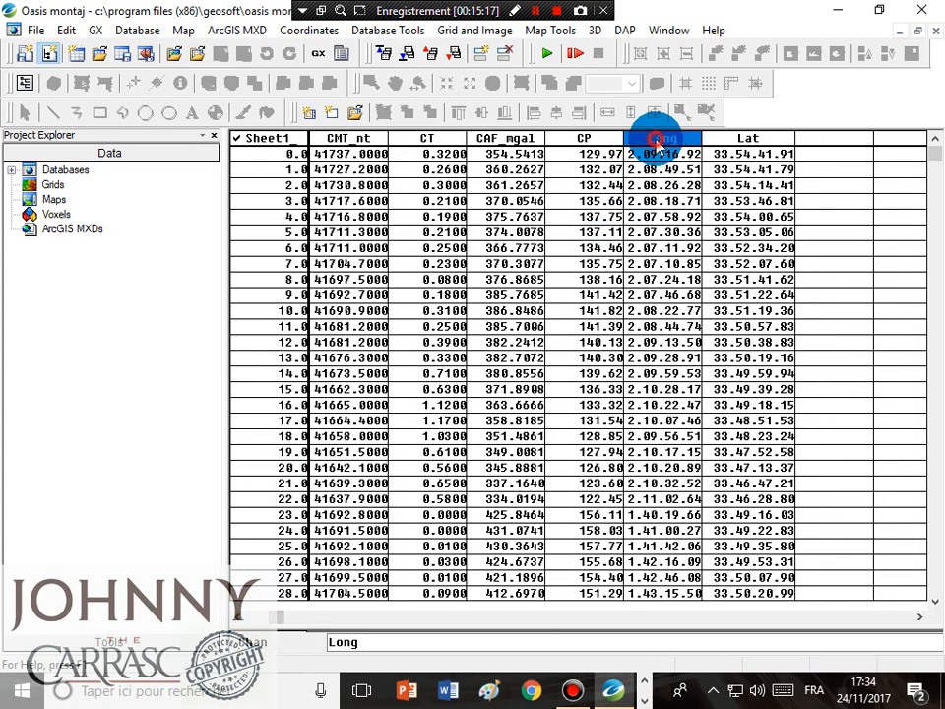
left_click(752, 140)
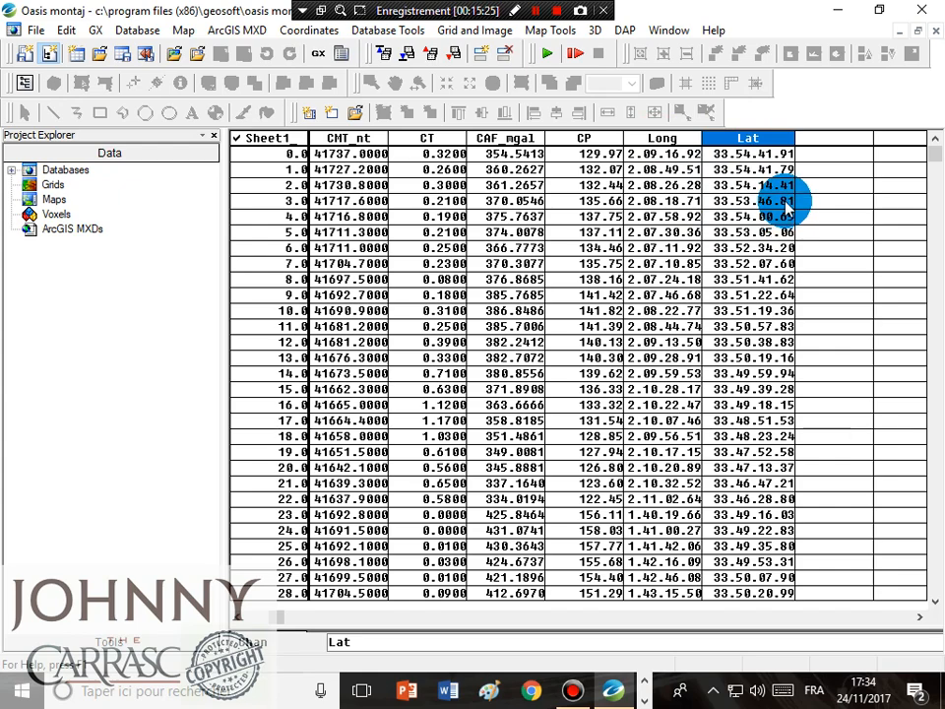
left_click(746, 140)
left_click(748, 143)
left_click(751, 142)
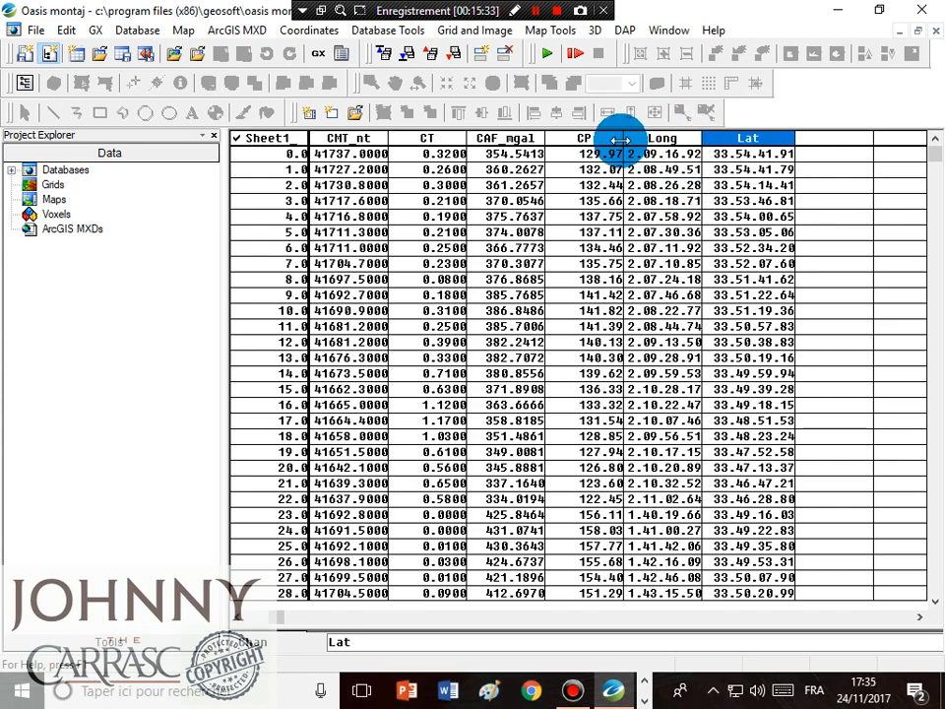
left_click(662, 139)
left_click(754, 139)
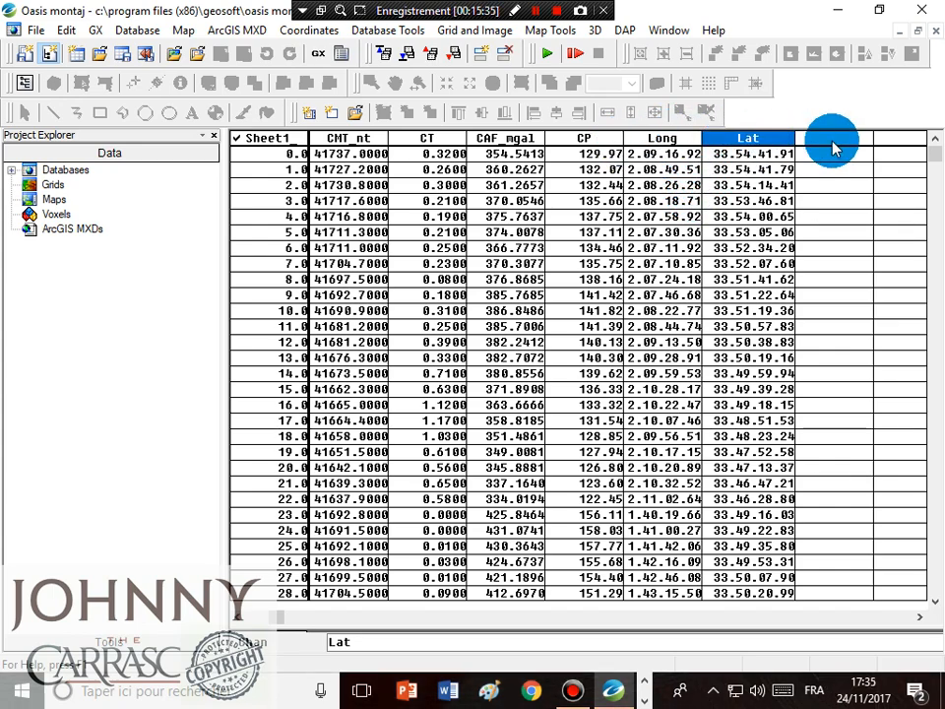
left_click(683, 155)
left_click(755, 153)
Step: Change the display format of the Long channel from Geographic to Normal
left_click(677, 141)
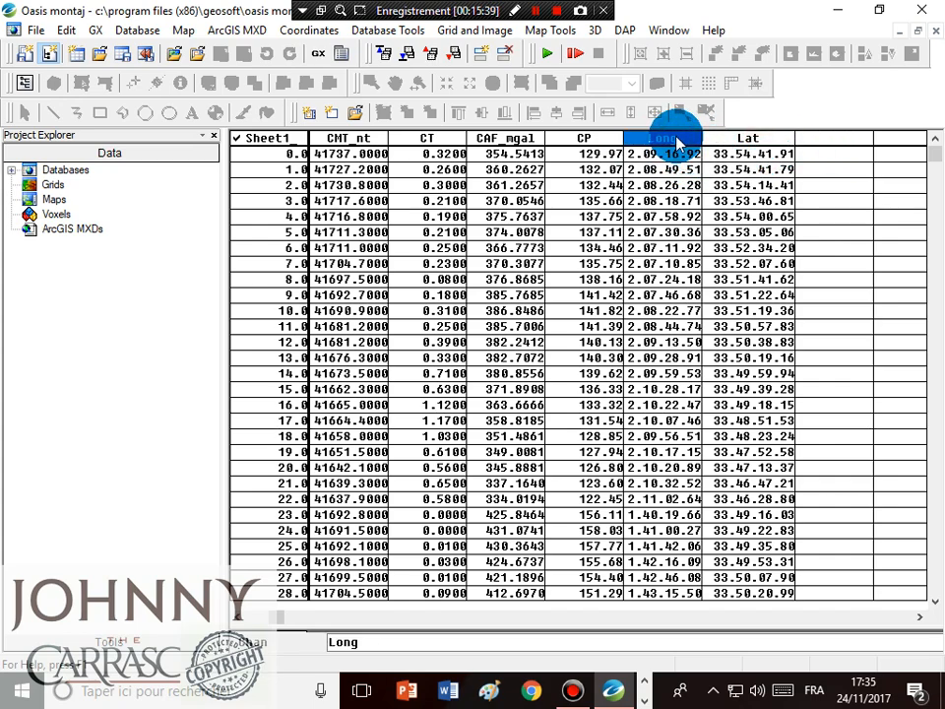
right_click(677, 141)
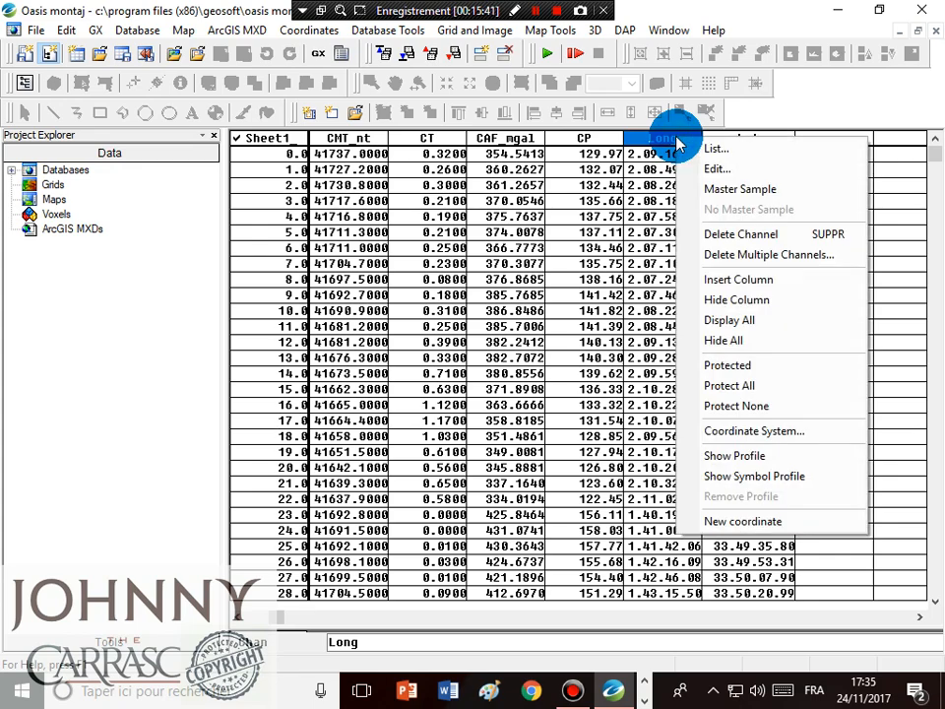
left_click(720, 166)
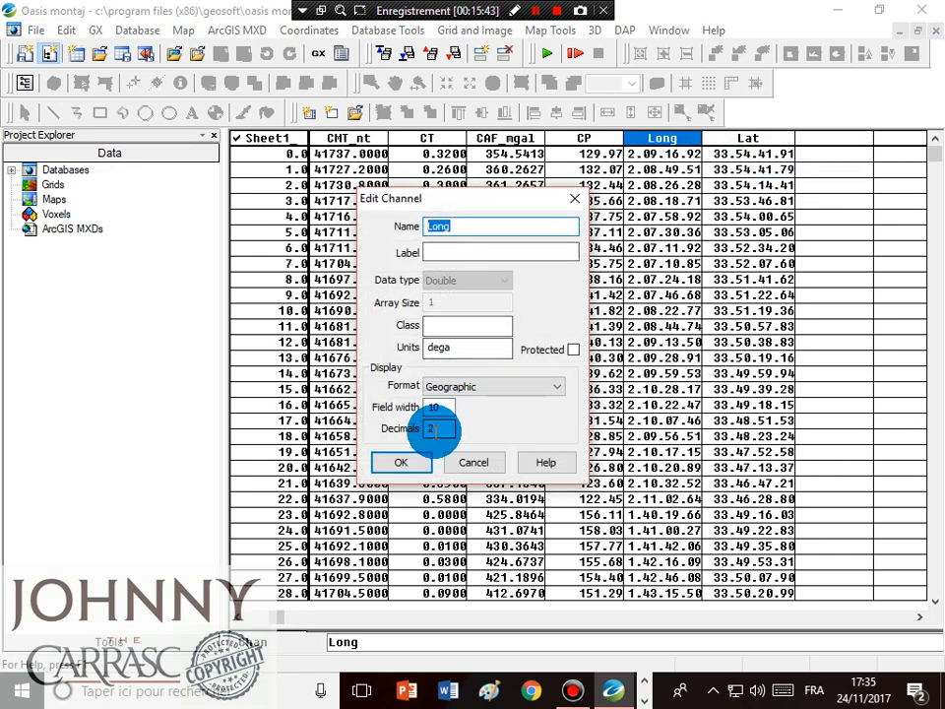
left_click(449, 386)
left_click(445, 404)
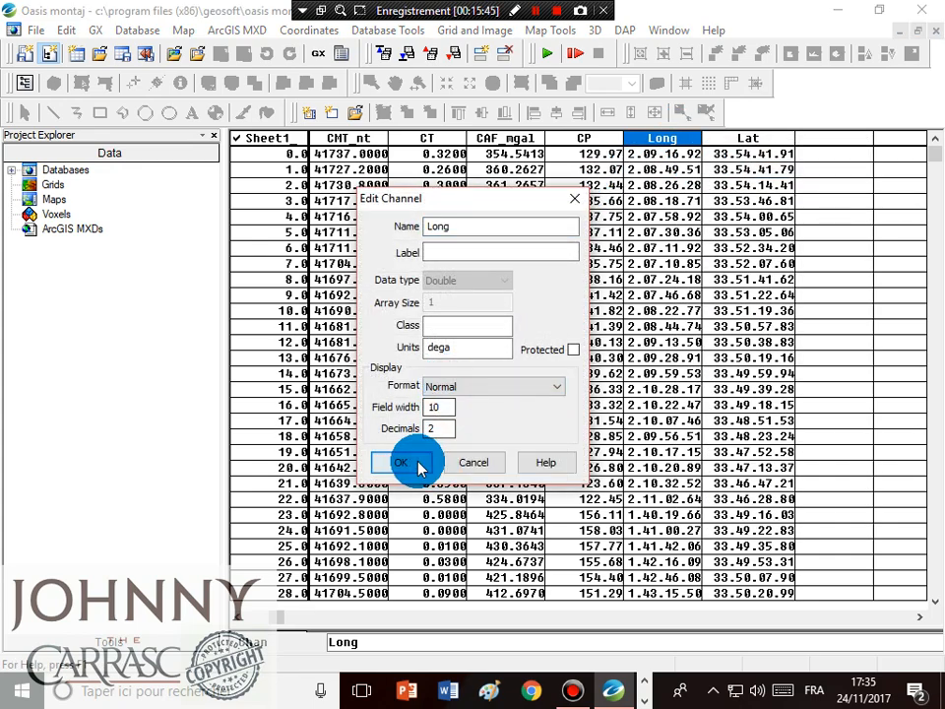
left_click(406, 463)
Step: Change the display format of the Lat channel to Normal
left_click(754, 140)
right_click(754, 143)
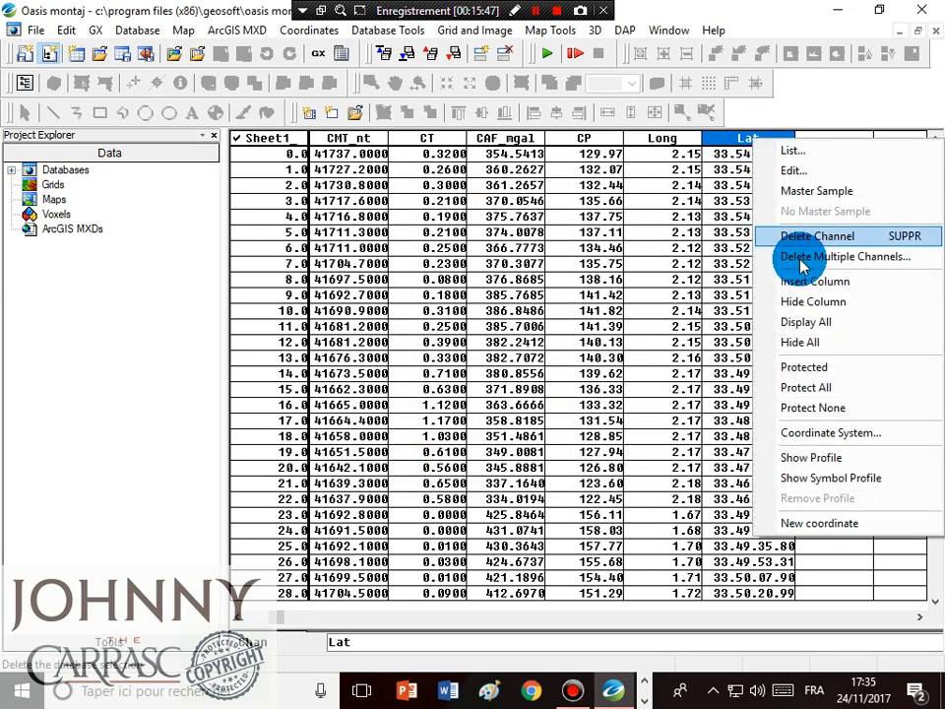
left_click(794, 166)
left_click(449, 387)
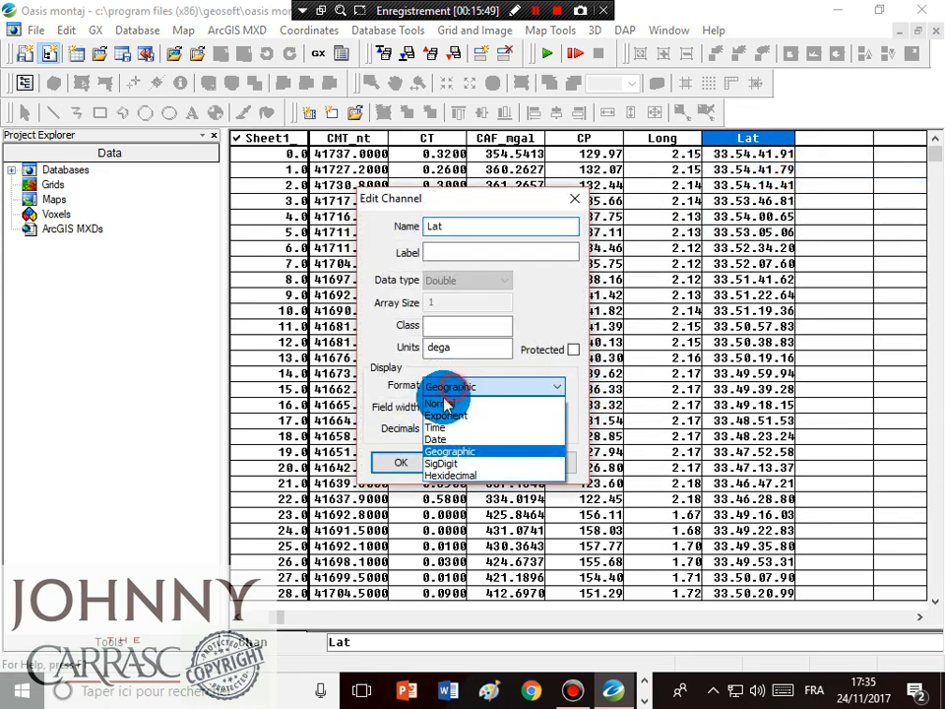
left_click(445, 403)
left_click(408, 463)
Step: Narrow the Long, Lat and CP columns to fit their values
left_click_drag(703, 138, 680, 138)
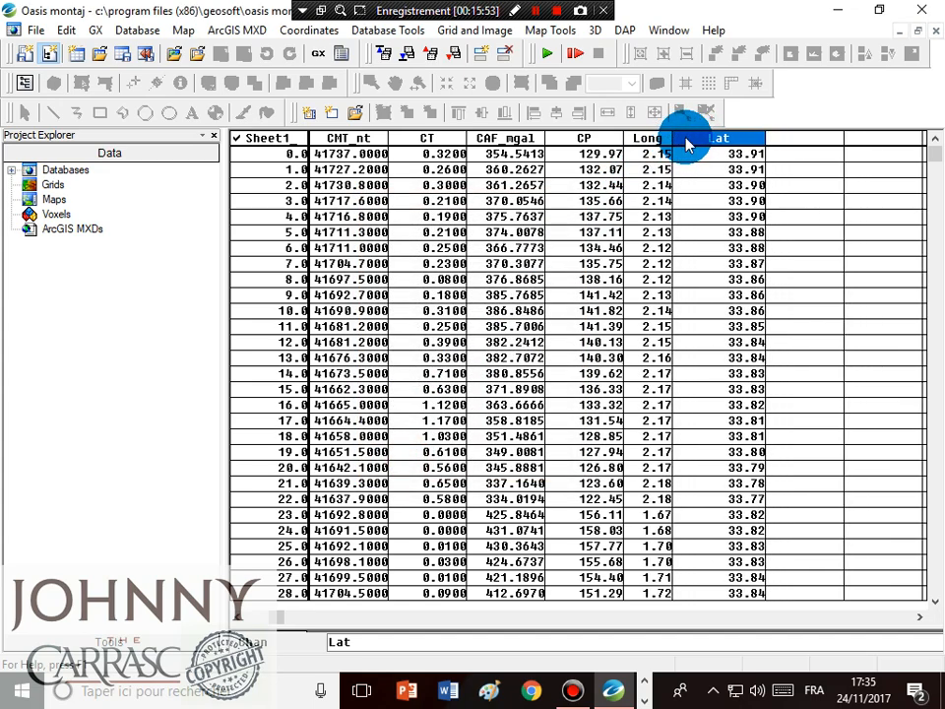
left_click_drag(766, 139, 729, 139)
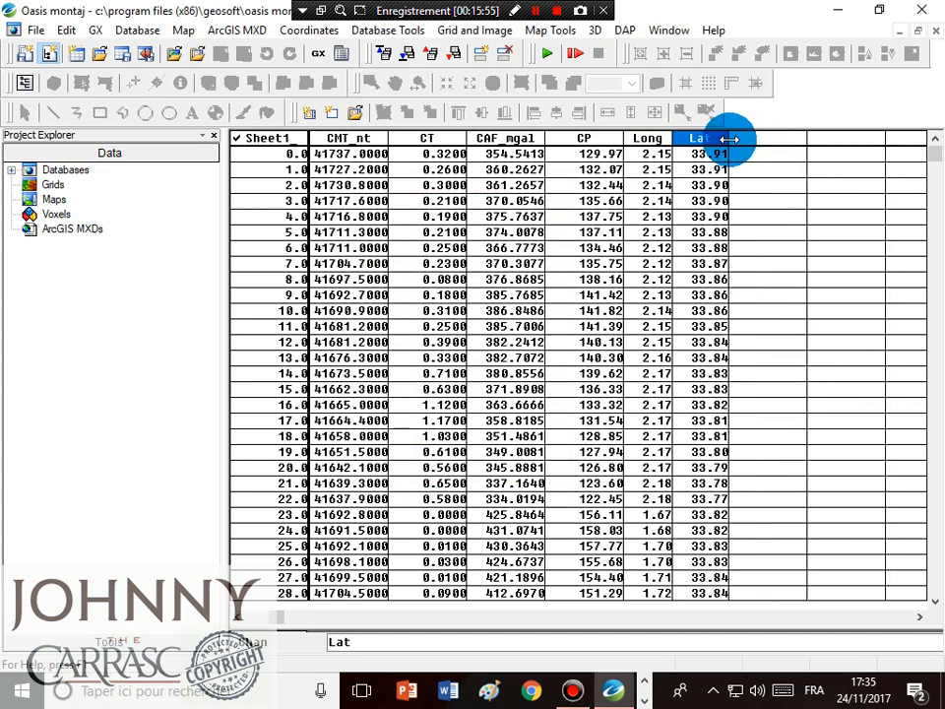
left_click_drag(625, 138, 604, 138)
Step: Create a channel named Gthéorique_mgal with 4 decimals in the empty column after Lat, and widen it to show its full name
left_click(734, 139)
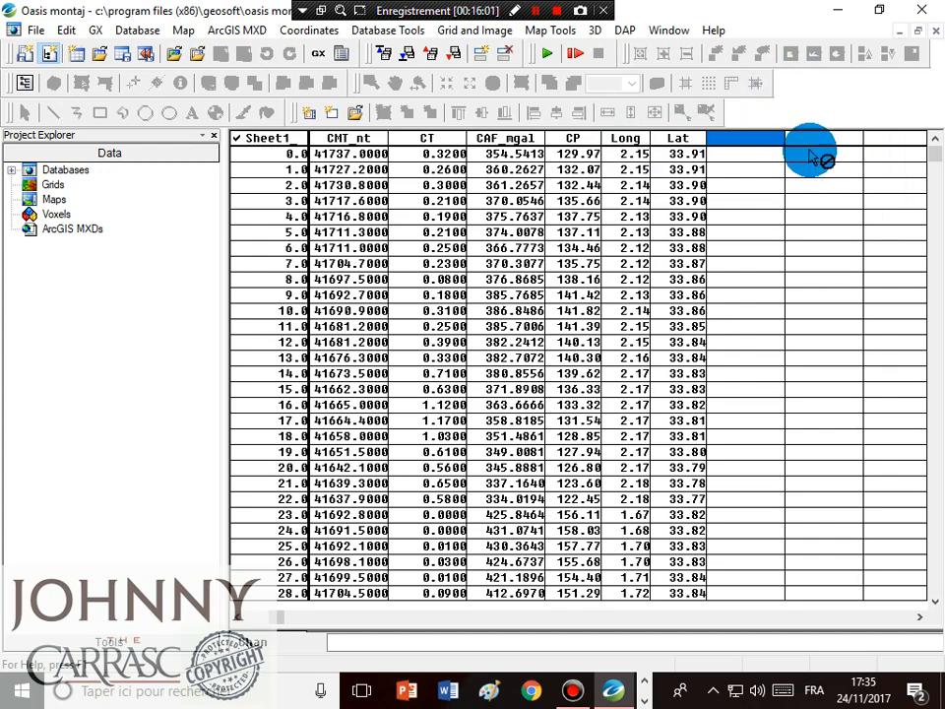
right_click(744, 148)
left_click(790, 173)
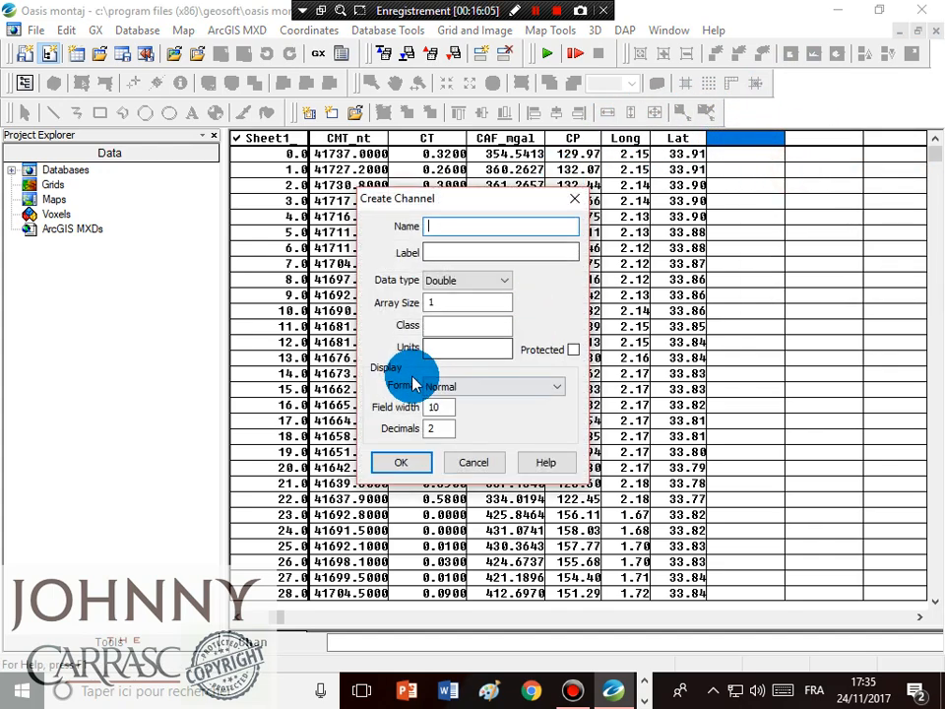
type("Gthéorique_mgal")
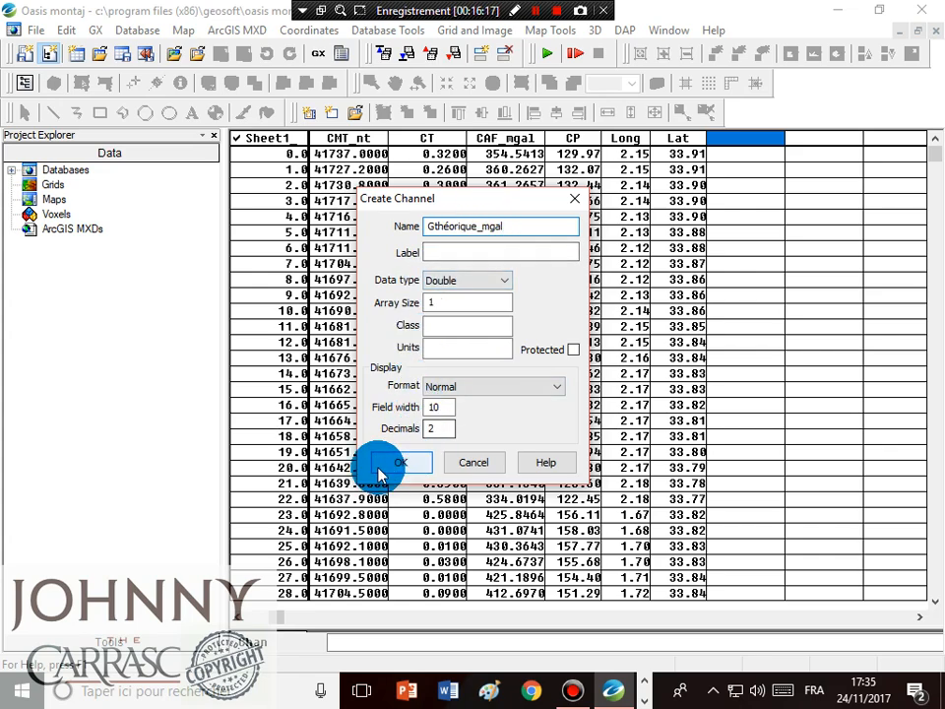
left_click_drag(439, 429, 422, 428)
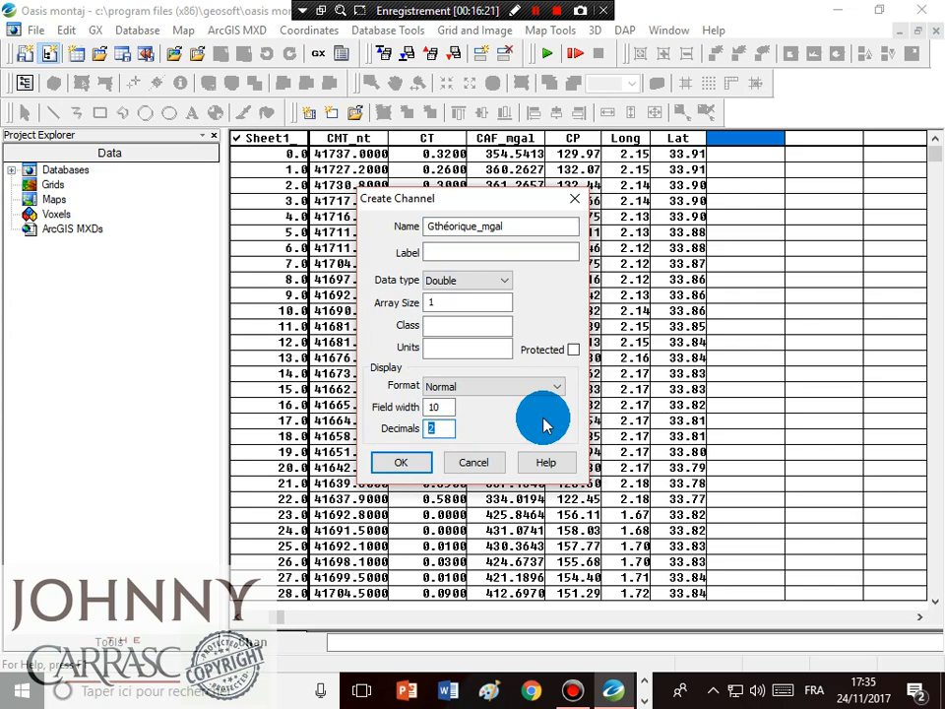
type("47")
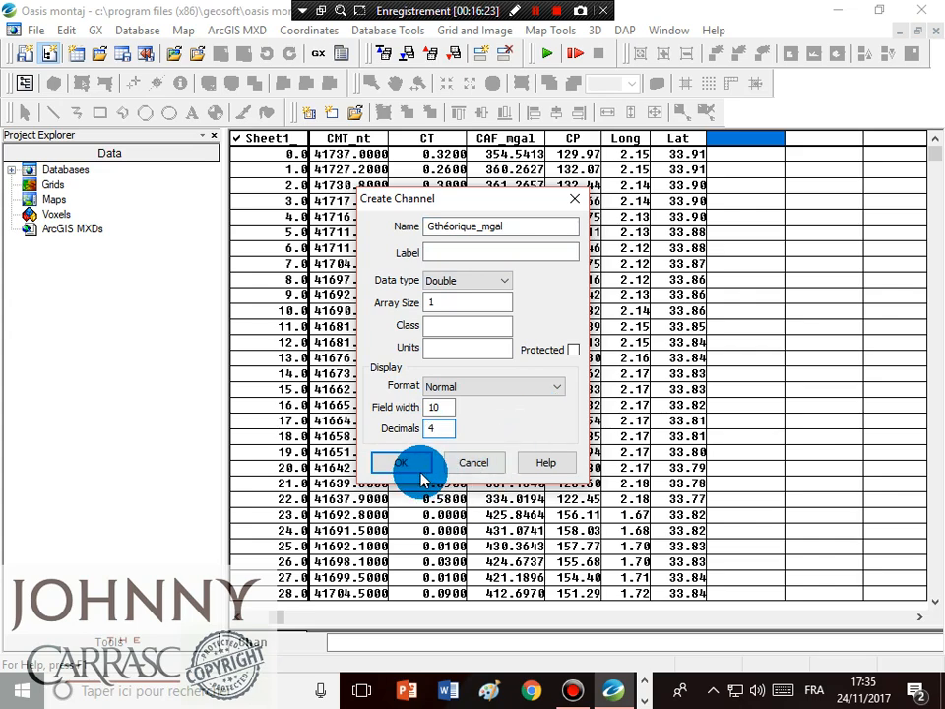
left_click(393, 467)
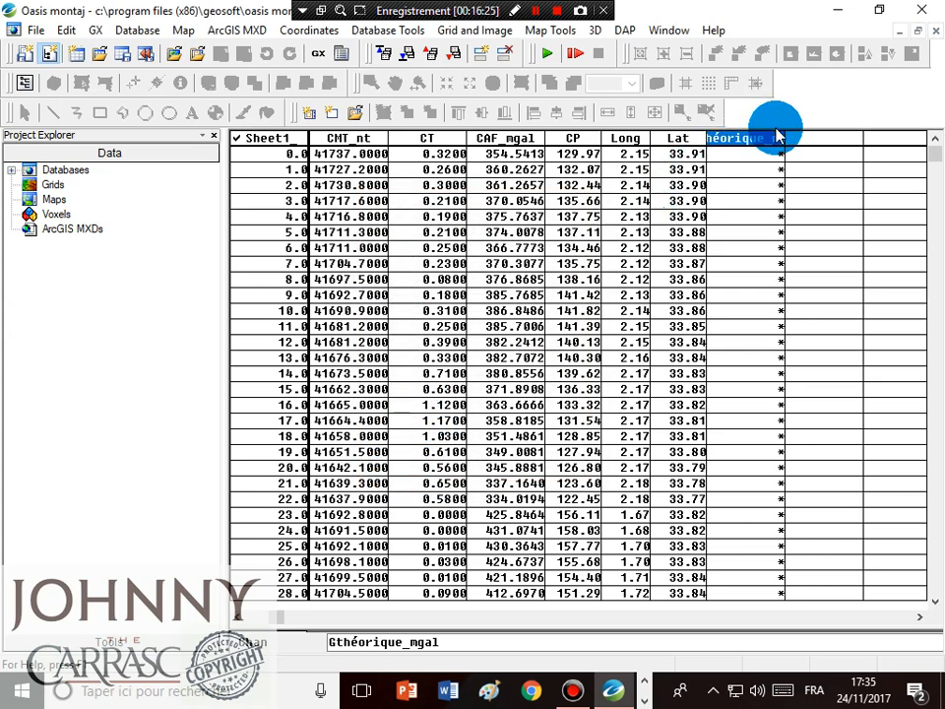
left_click_drag(784, 137, 825, 138)
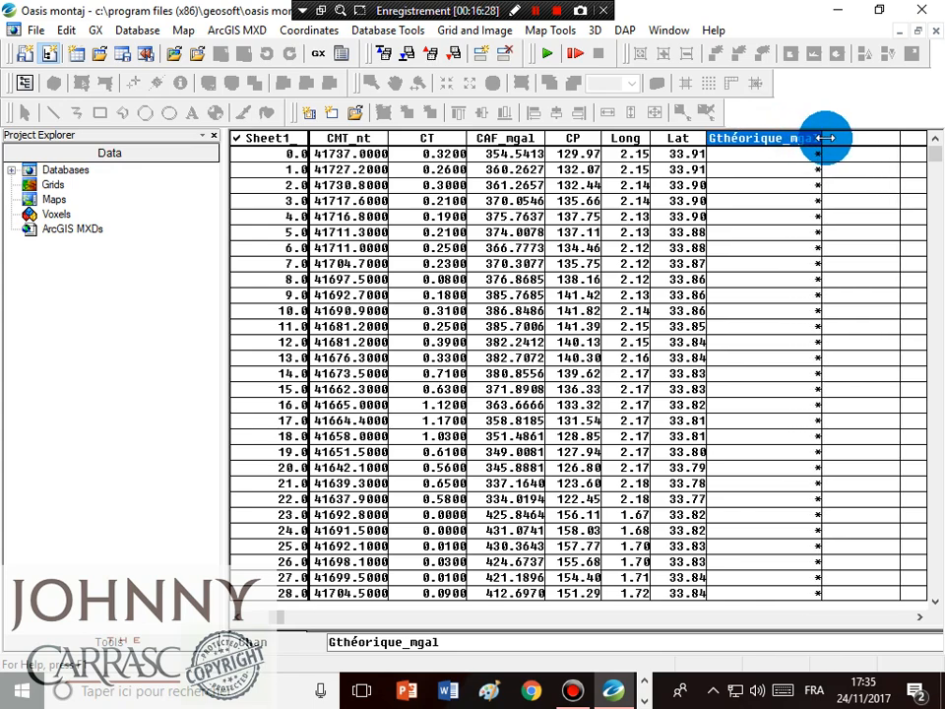
Step: Rename the Gthéorique_mgal channel as Gth_mgal and narrow its column
left_click(758, 146)
right_click(756, 144)
left_click(744, 144)
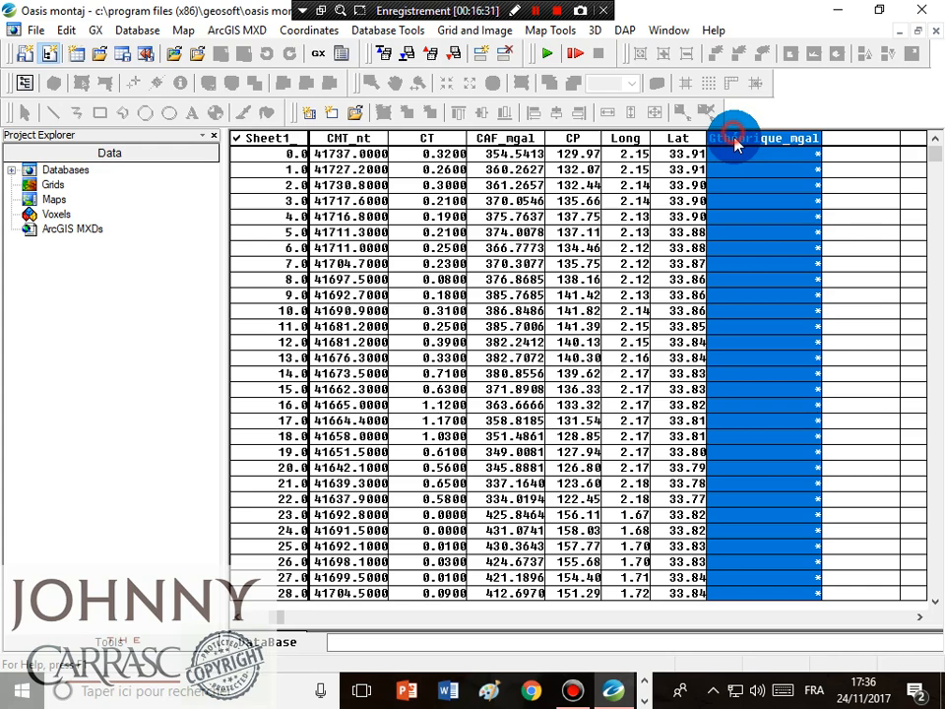
right_click(735, 144)
left_click(727, 139)
right_click(750, 139)
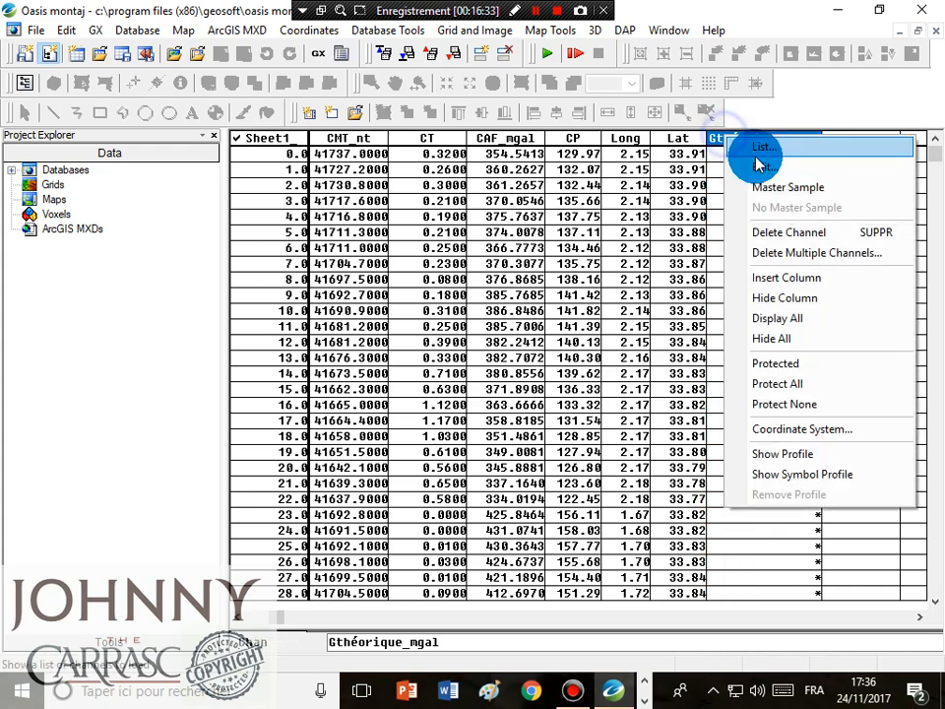
left_click(759, 165)
left_click(475, 226)
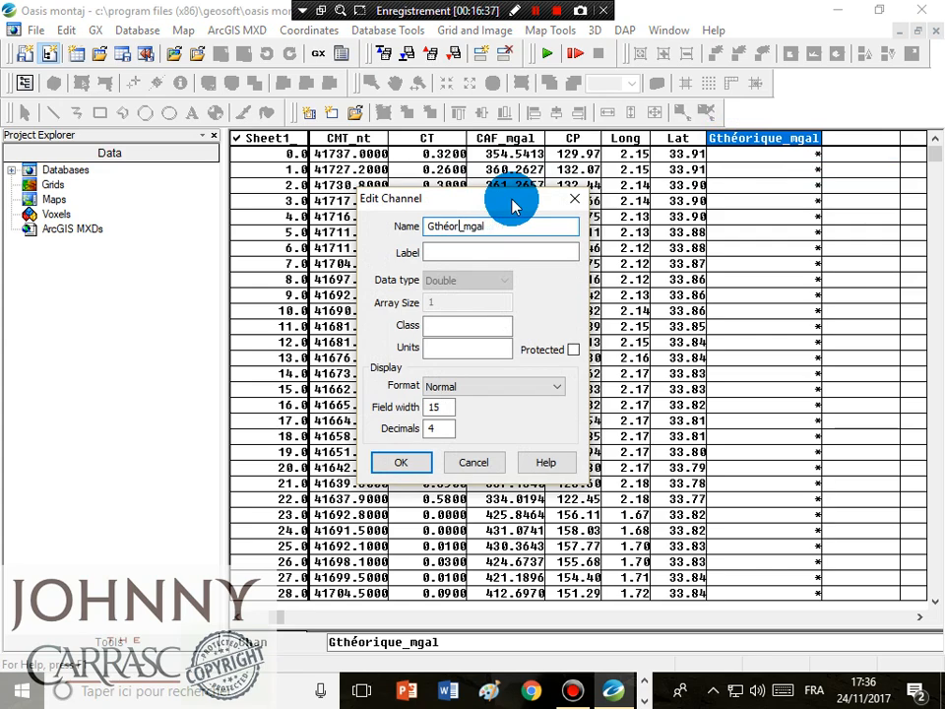
key("Return")
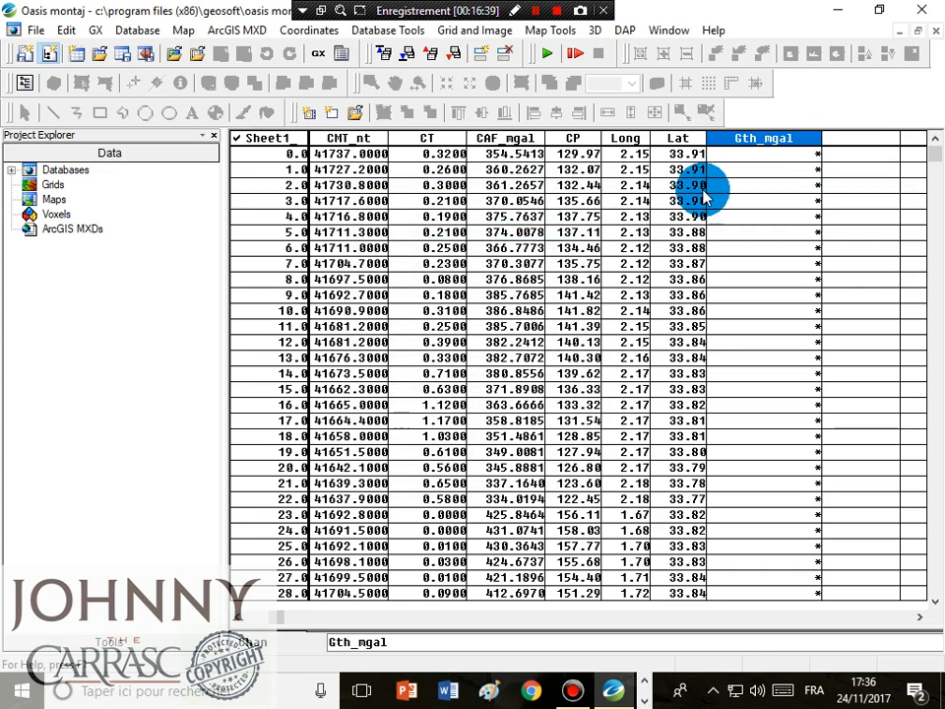
left_click_drag(818, 134, 785, 135)
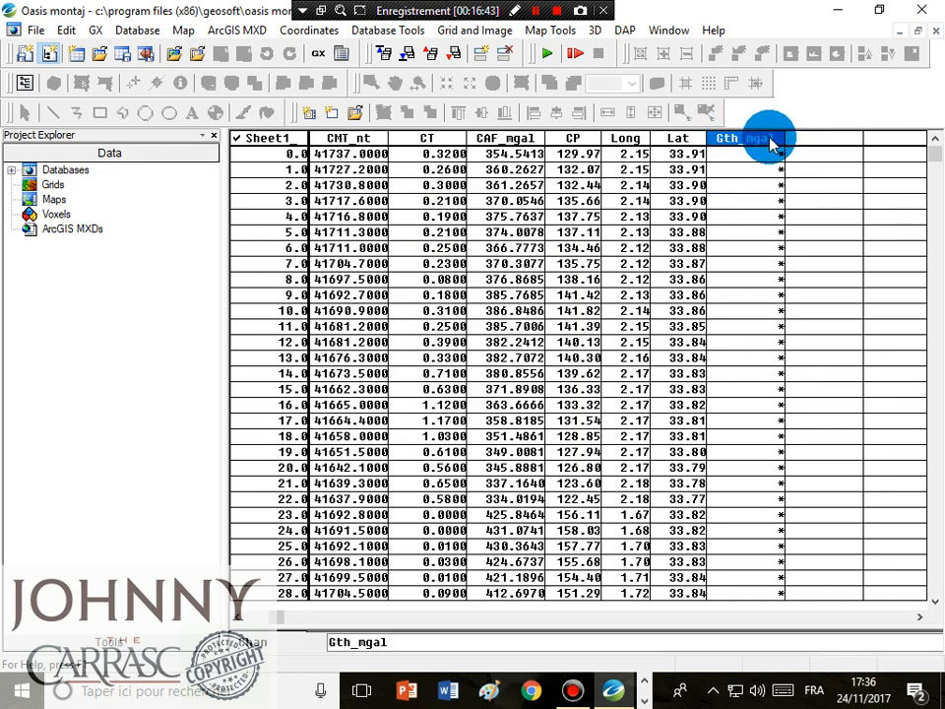
Step: Start Channel Math with the Gth_mgal channel selected and clear the previous CP expression
left_click(570, 141)
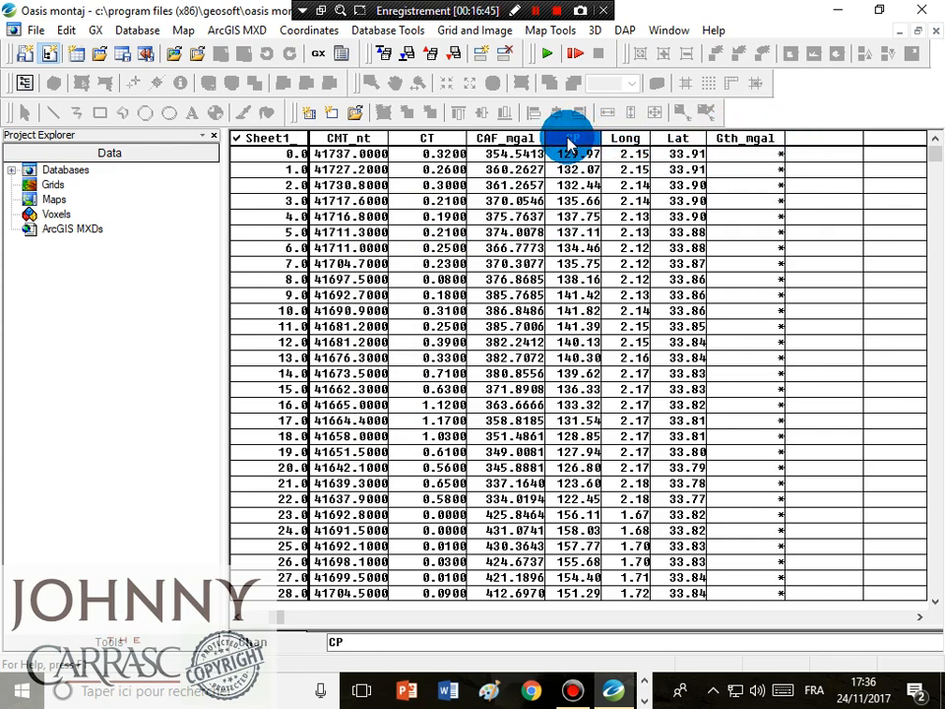
left_click(737, 138)
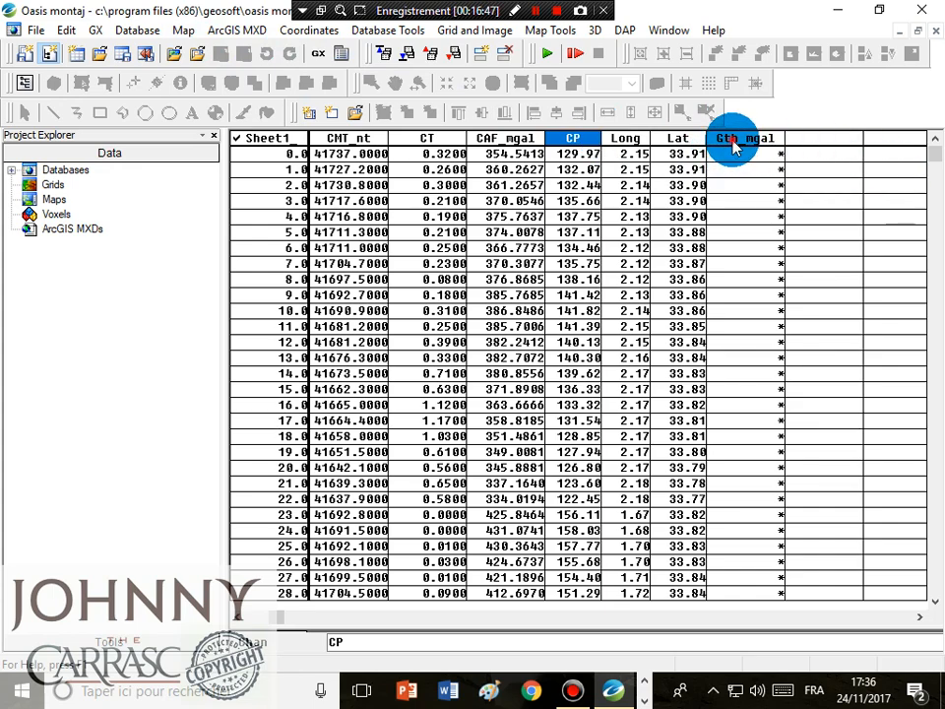
left_click(386, 31)
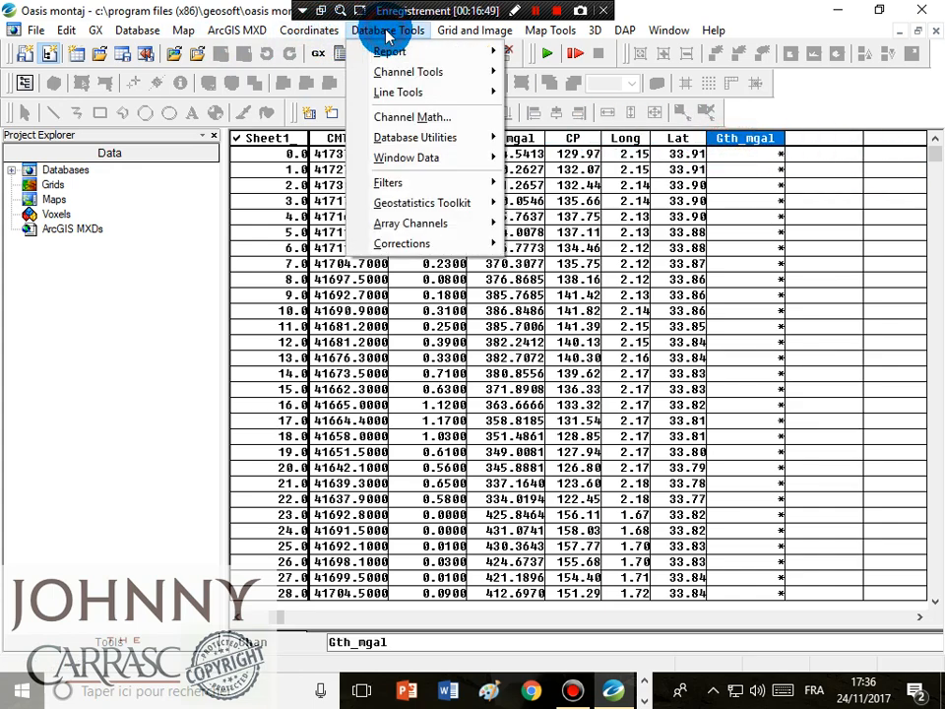
left_click(426, 120)
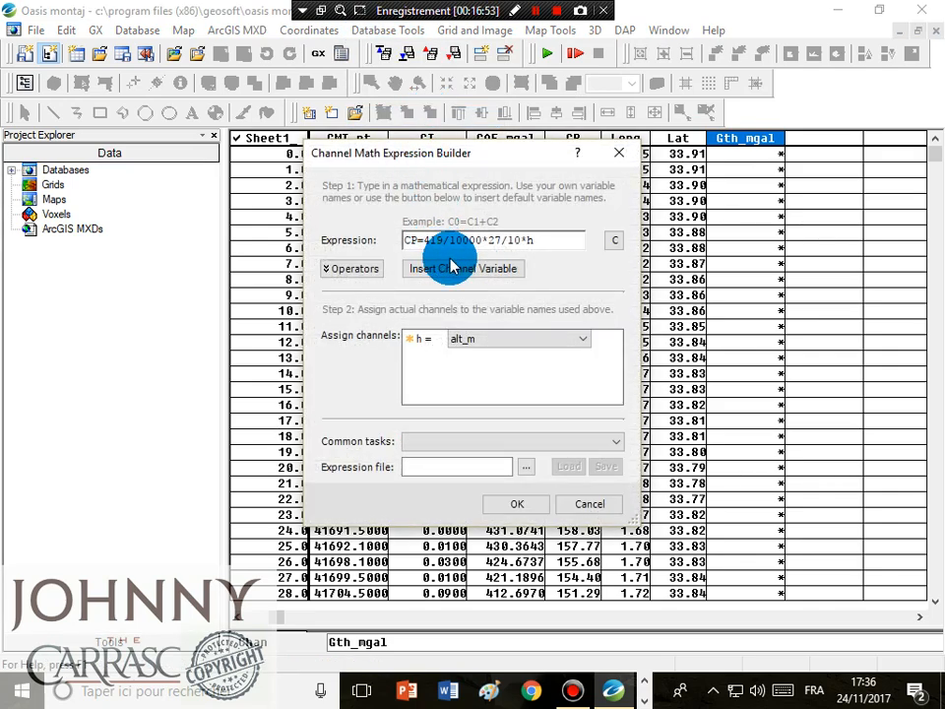
left_click(616, 240)
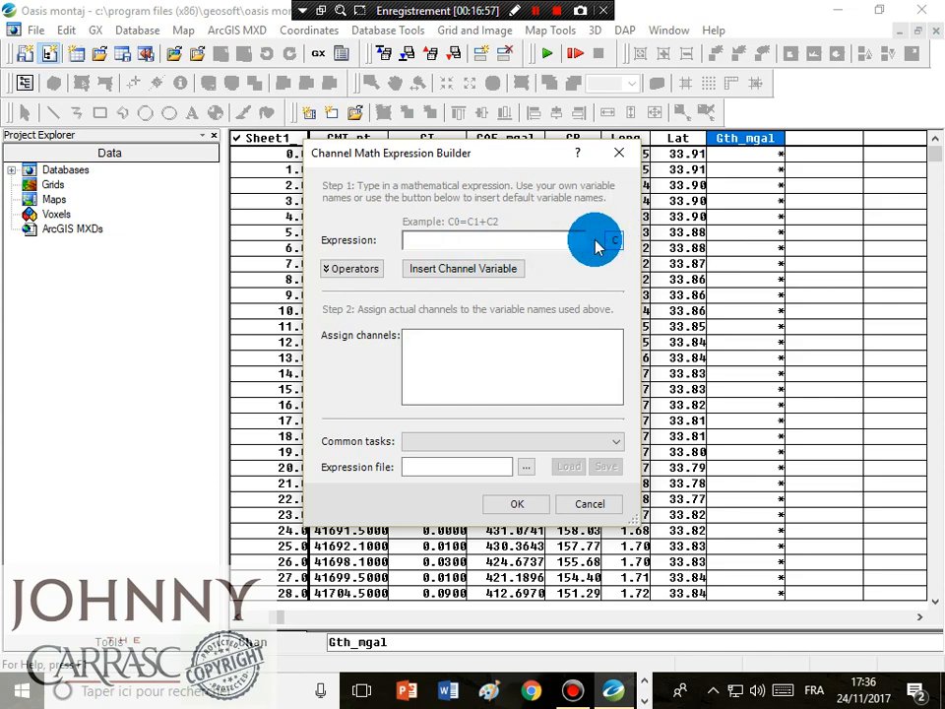
left_click(427, 240)
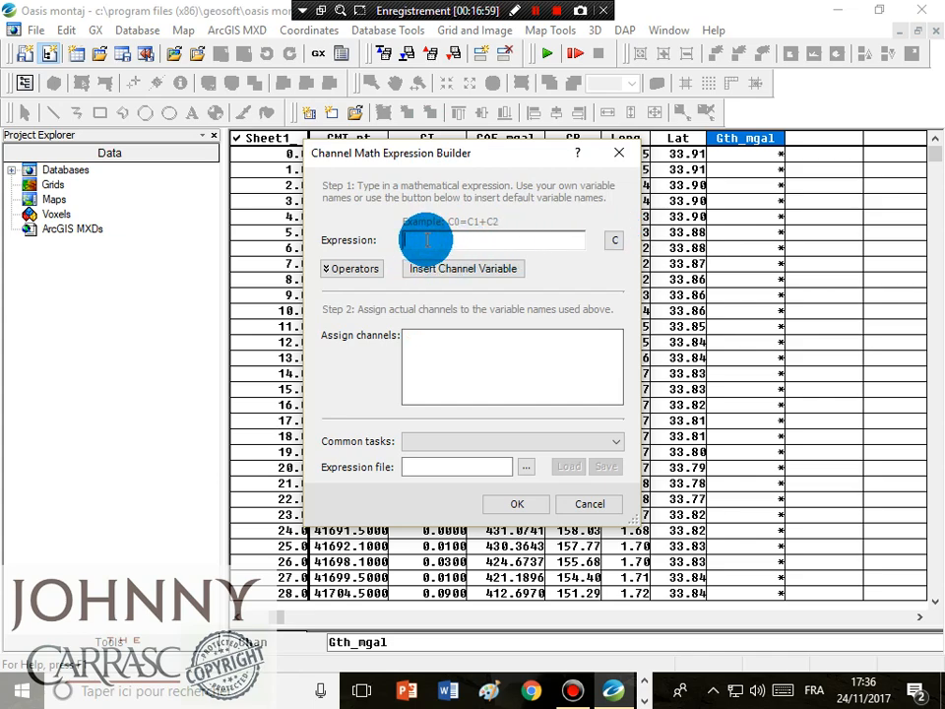
type("G")
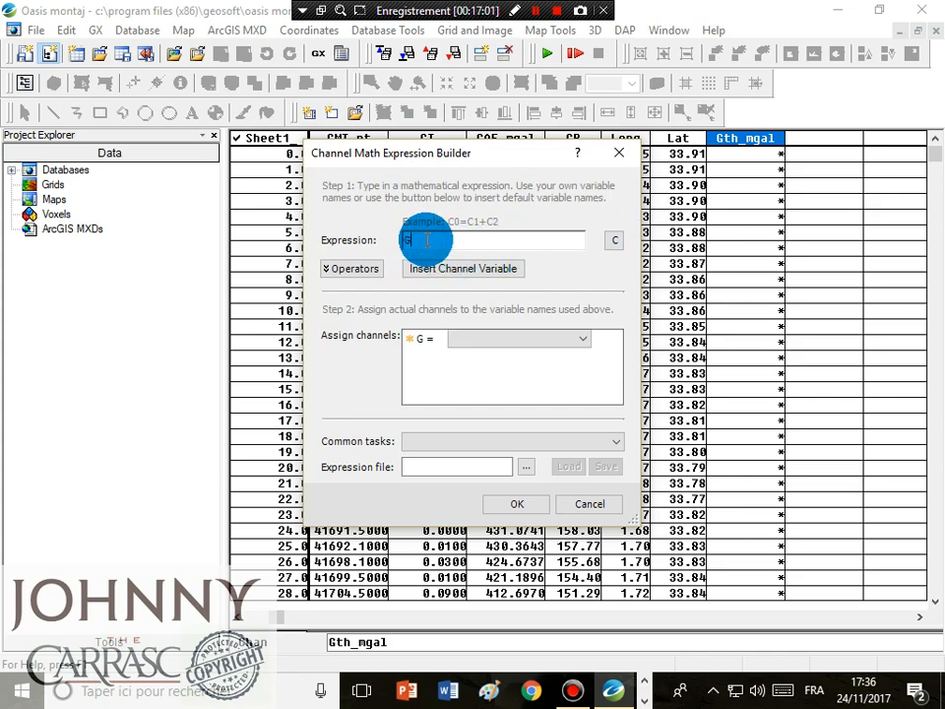
type("th_mgal")
key("BackSpace")
key("BackSpace")
key("BackSpace")
key("BackSpace")
key("BackSpace")
key("BackSpace")
key("BackSpace")
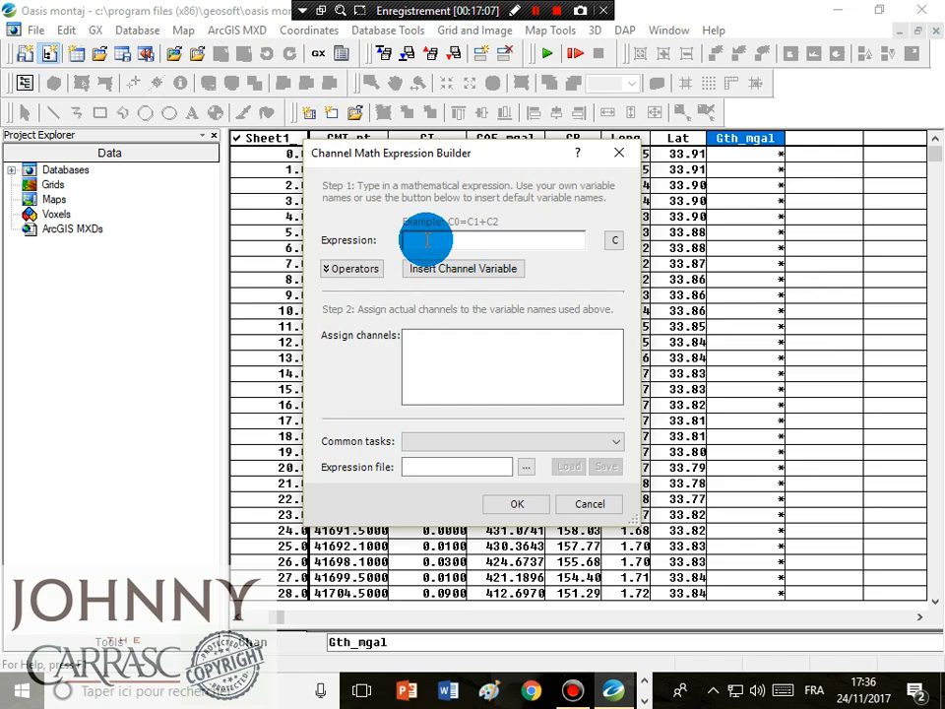
Step: Begin the expression with G= and assign the variable G to the Gth_mgal channel
type("G")
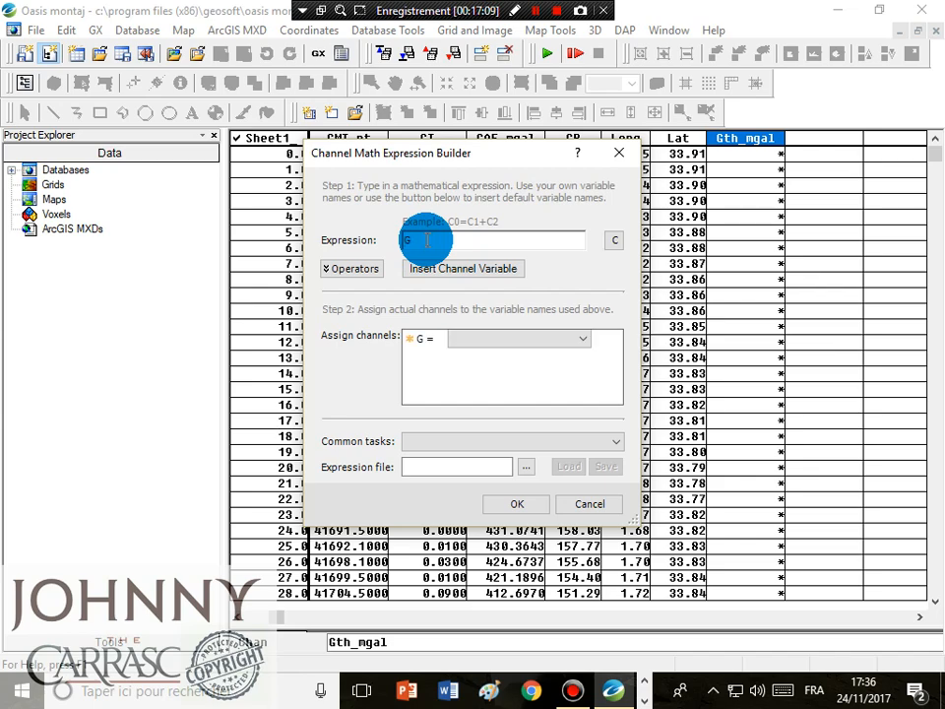
type("=")
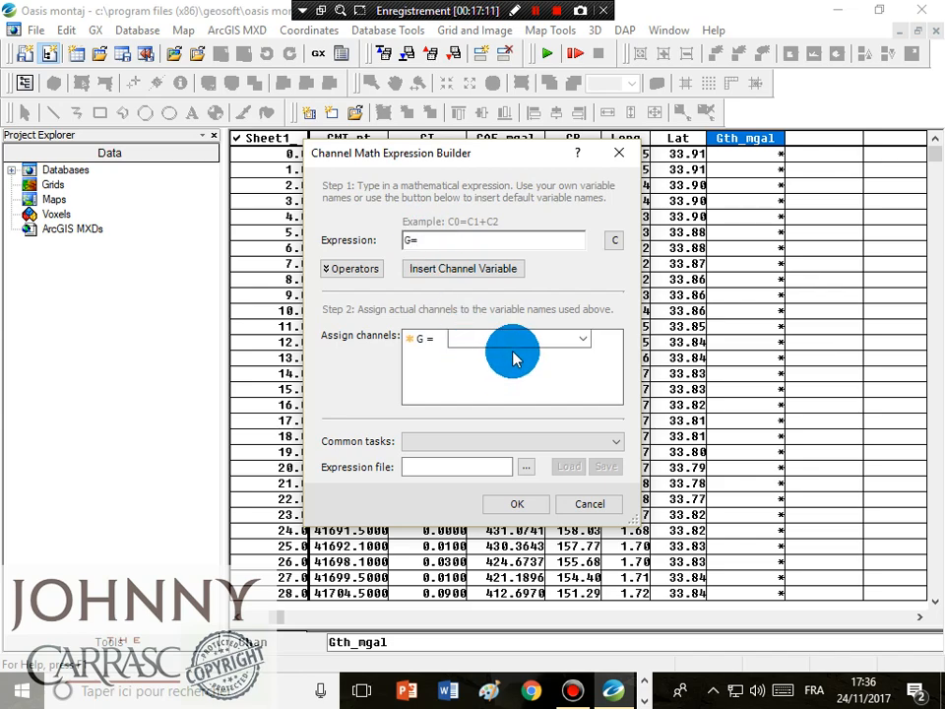
left_click(548, 340)
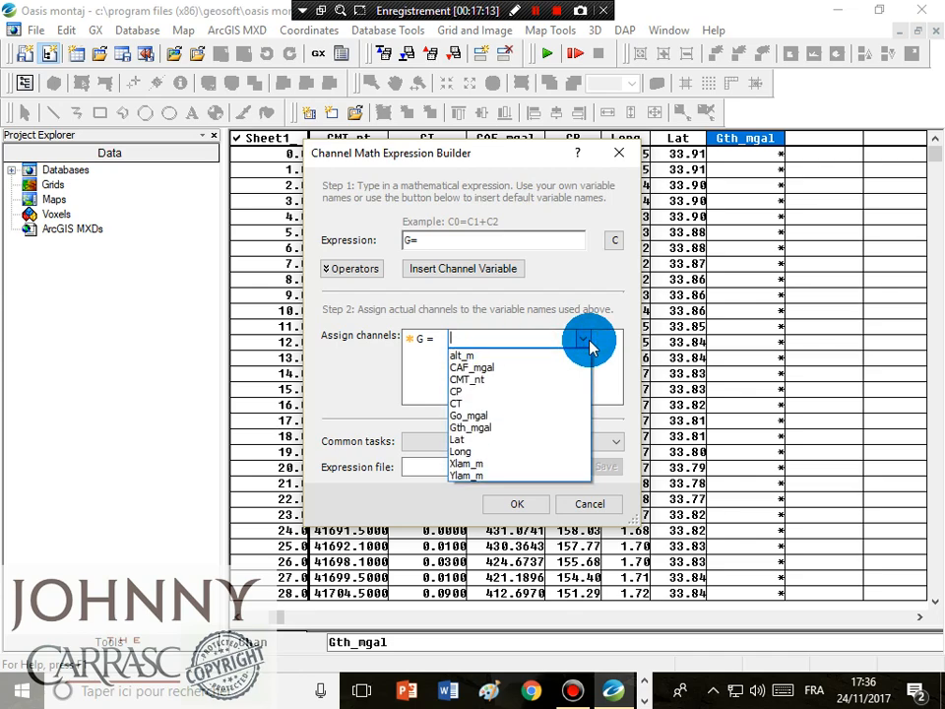
left_click(474, 432)
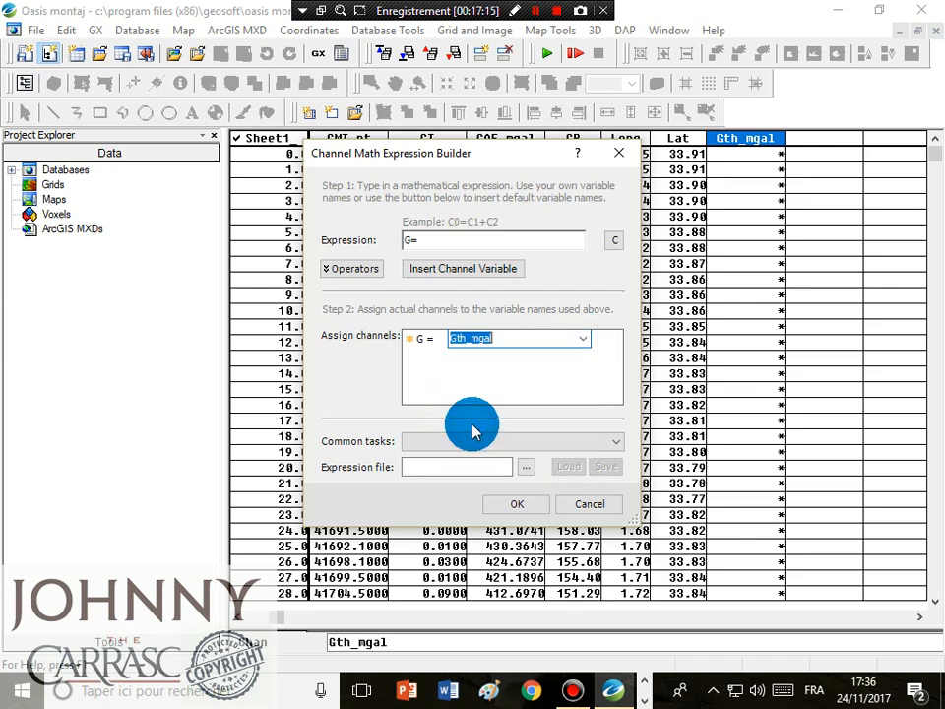
Step: Add the constant 978032.7 to the expression after G=
left_click(456, 239)
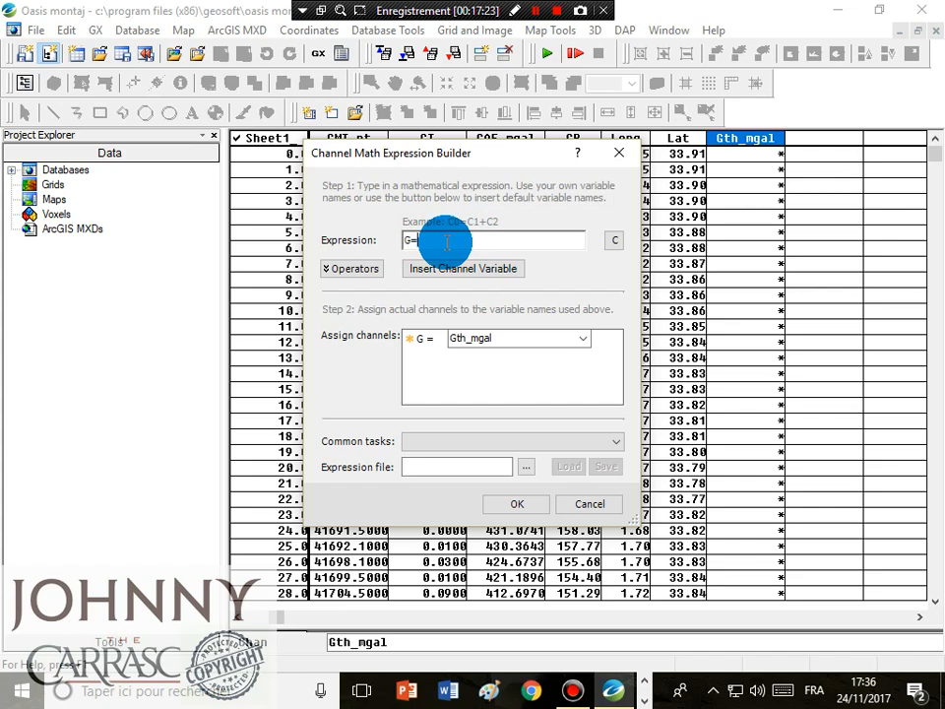
type("G=978032")
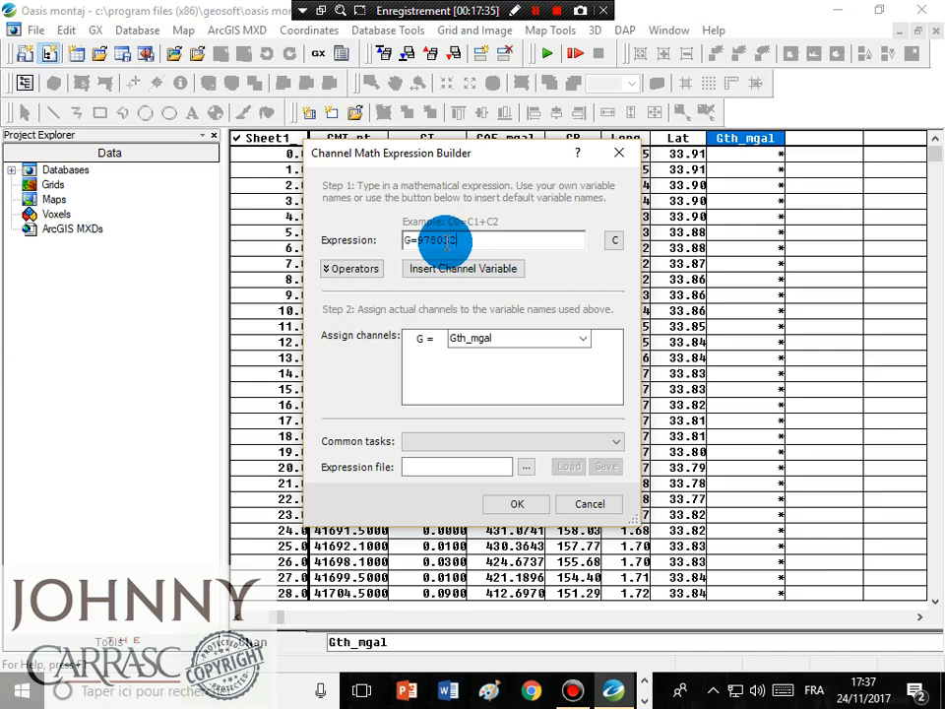
type(".7")
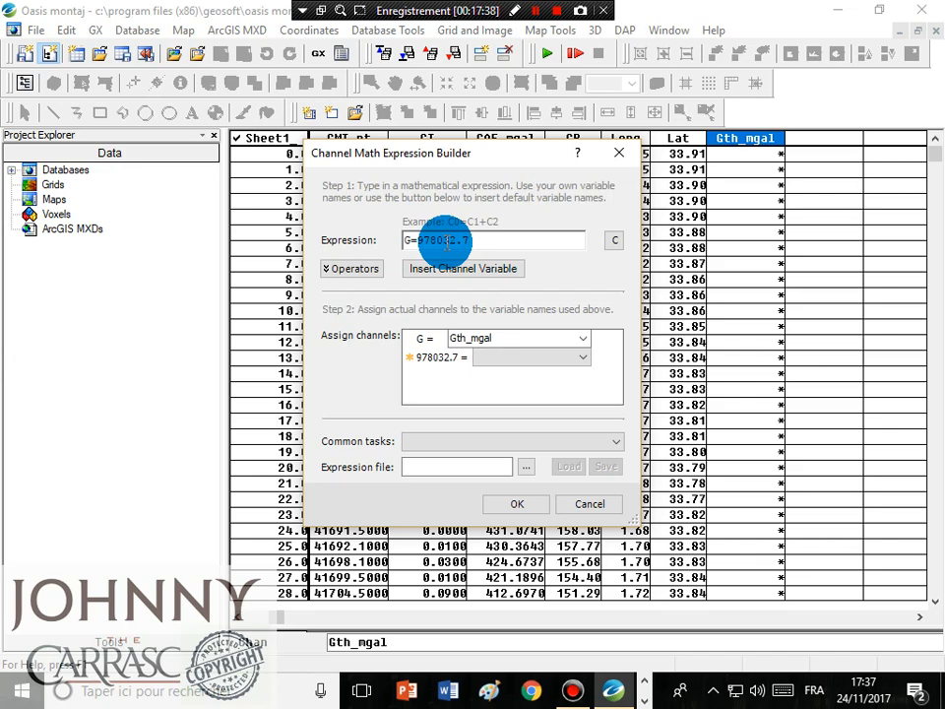
left_click(514, 359)
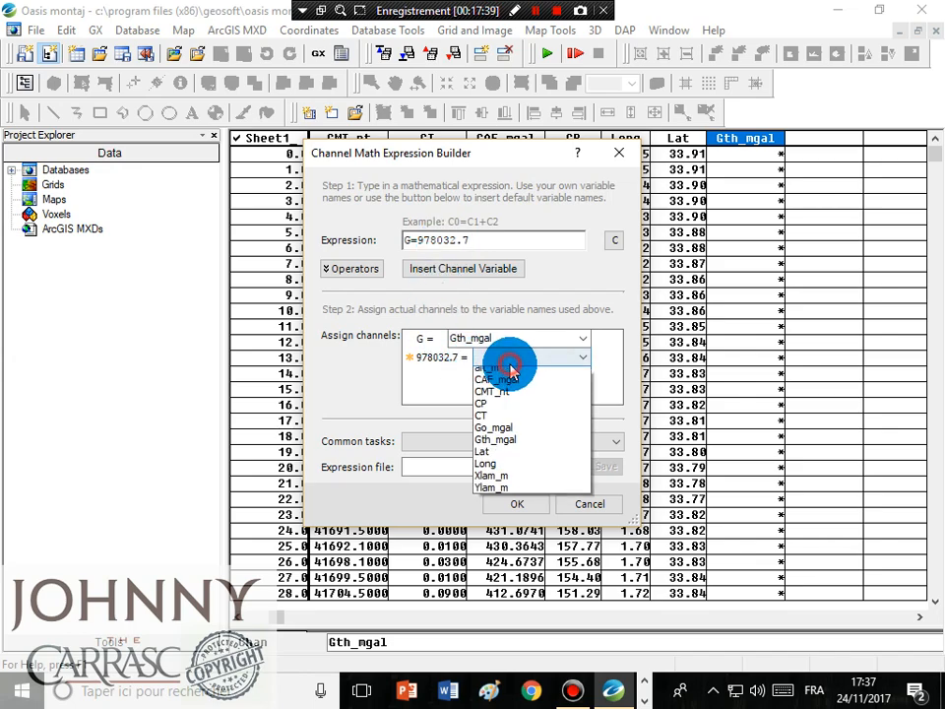
left_click(509, 363)
Step: Rewrite the decimal constant in the expression as the fraction (9780327/10)
left_click(471, 240)
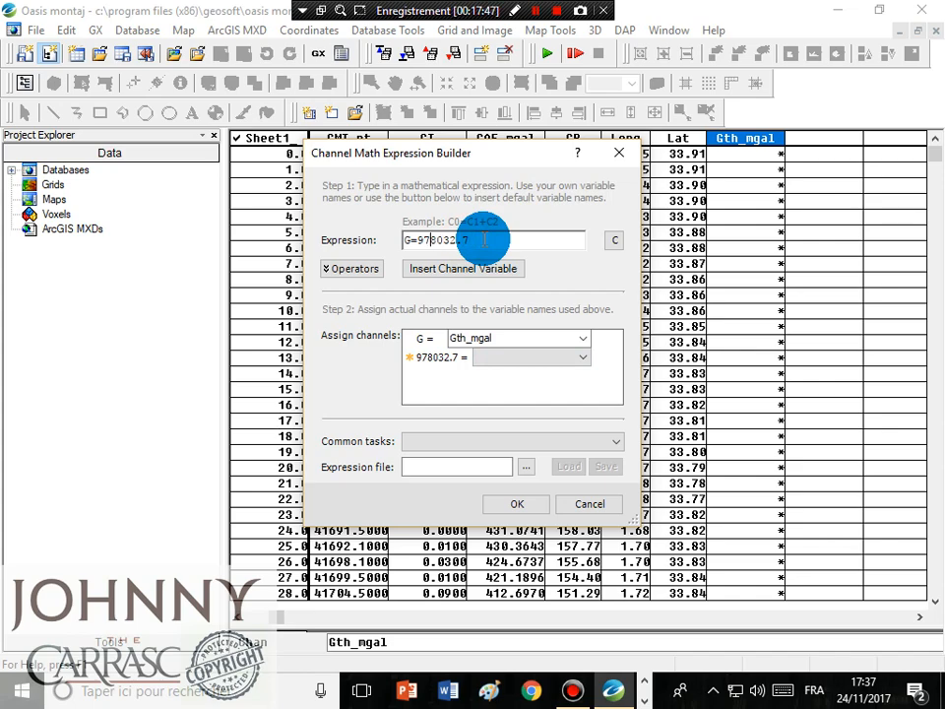
type("(")
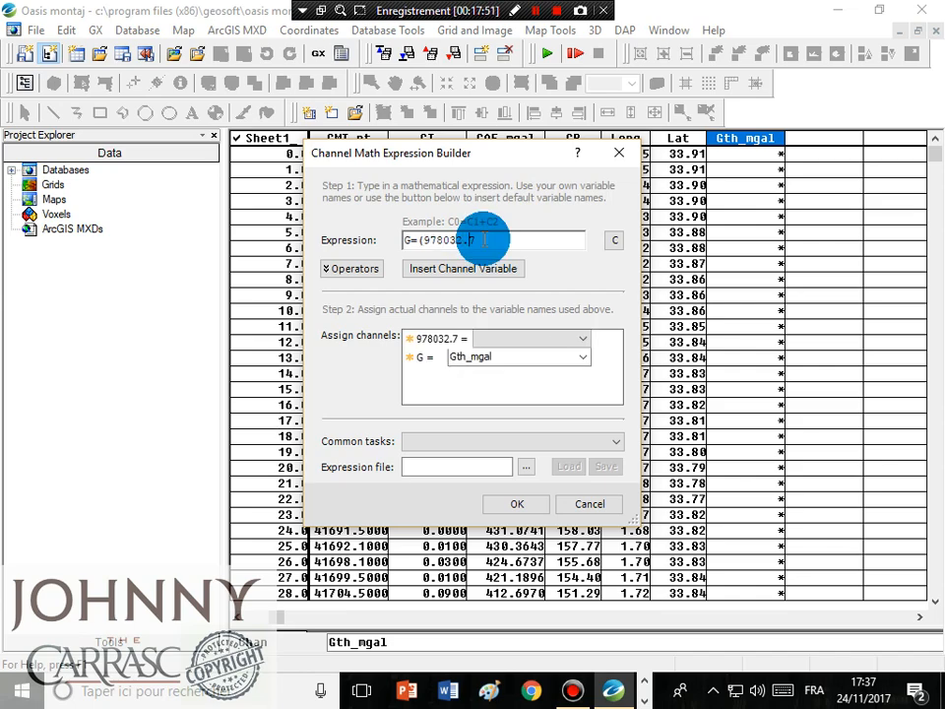
key("BackSpace")
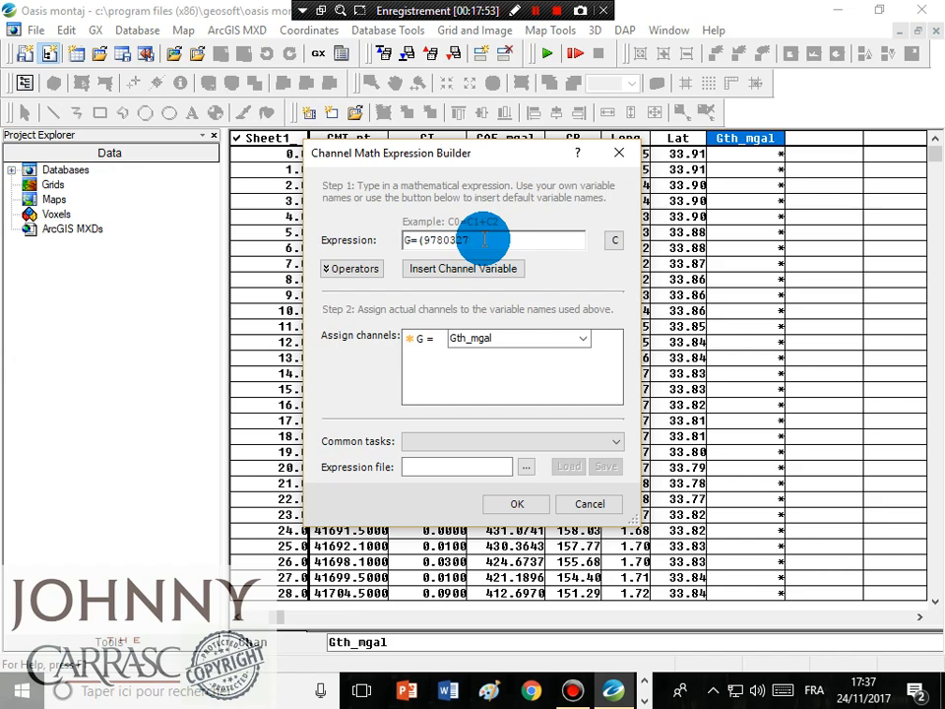
type("/1")
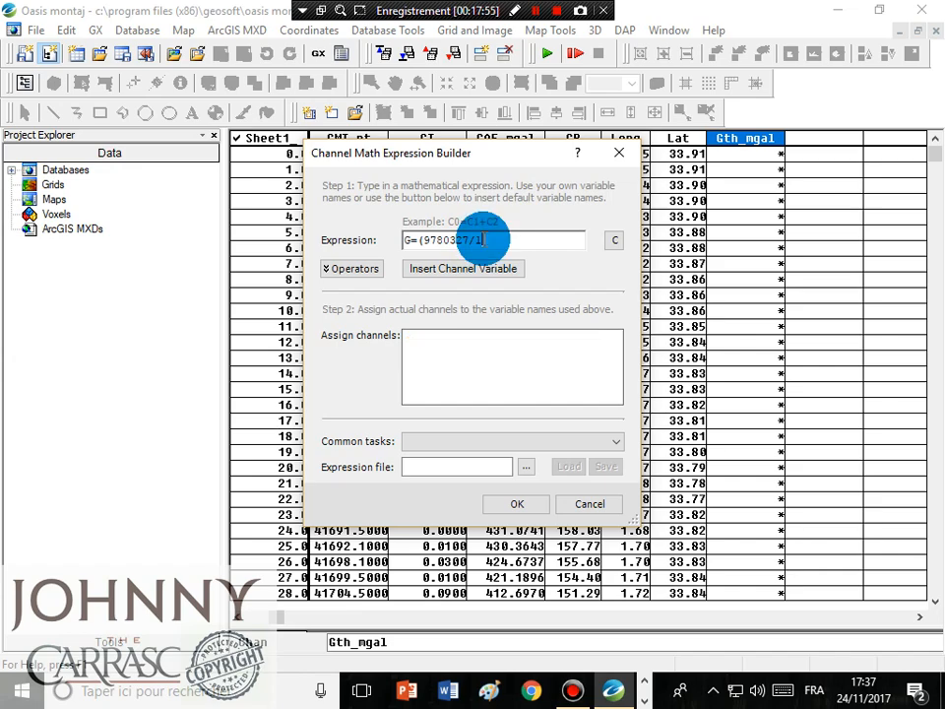
type("0)")
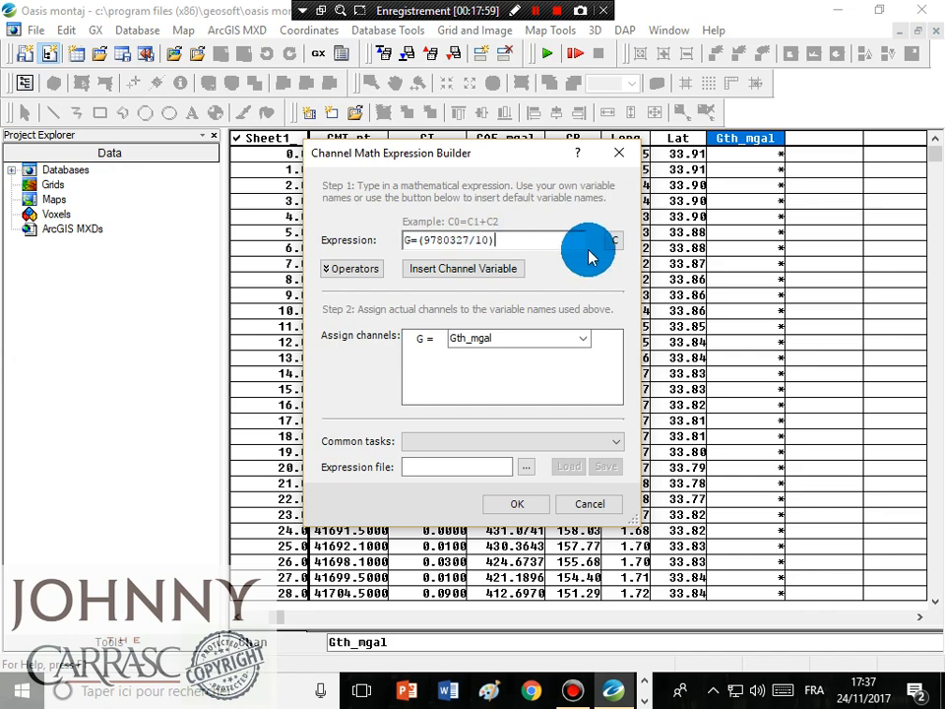
key("BackSpace")
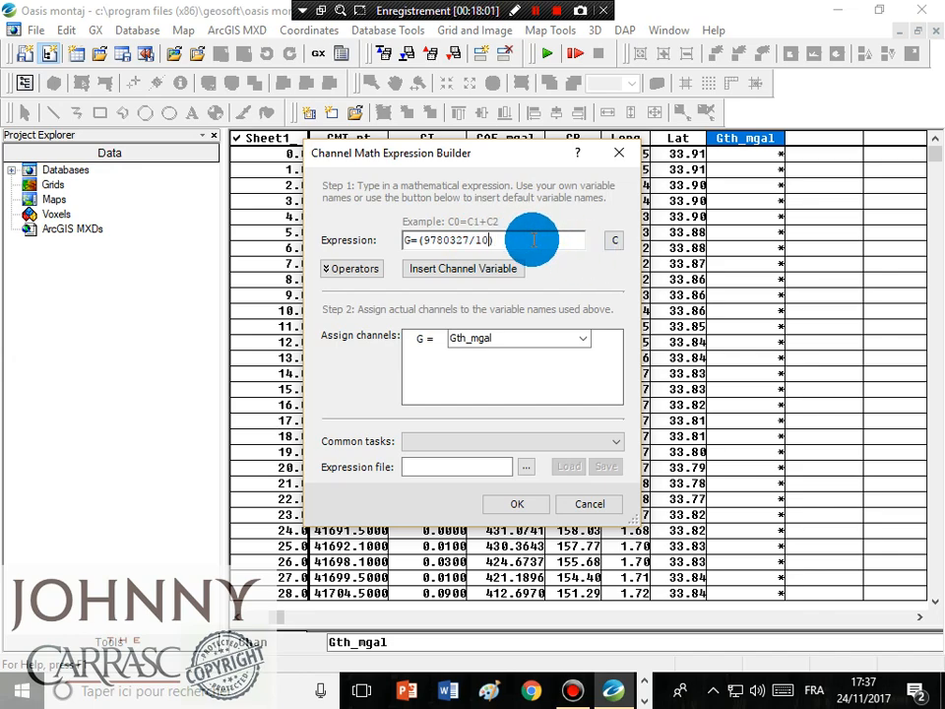
Step: Append *(1+0.0053024* to the expression after the (9780327/10) constant
type("* (1+0.")
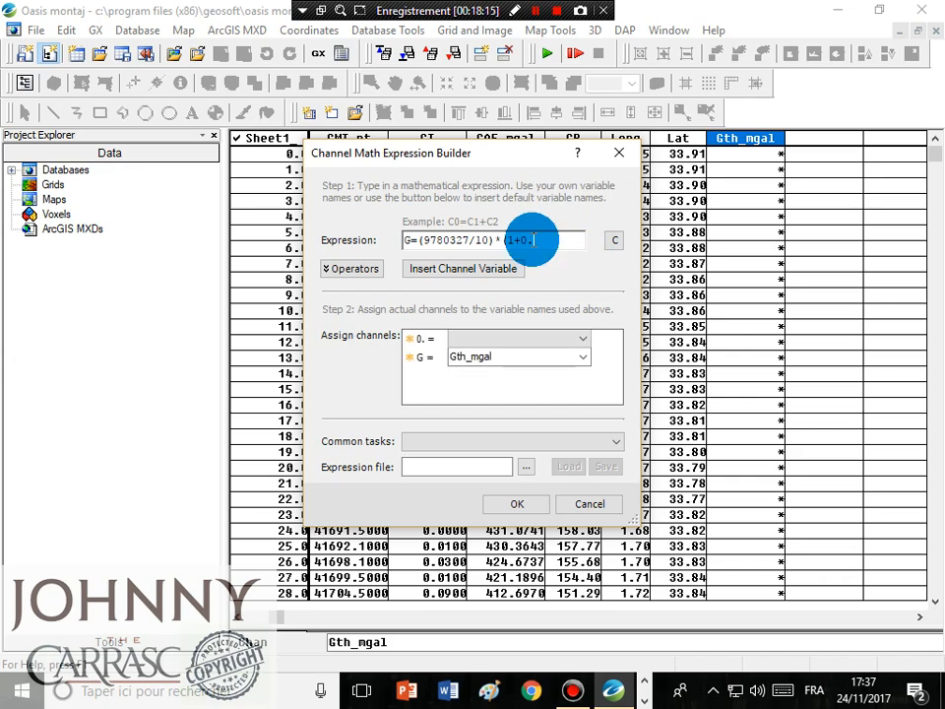
type("0053")
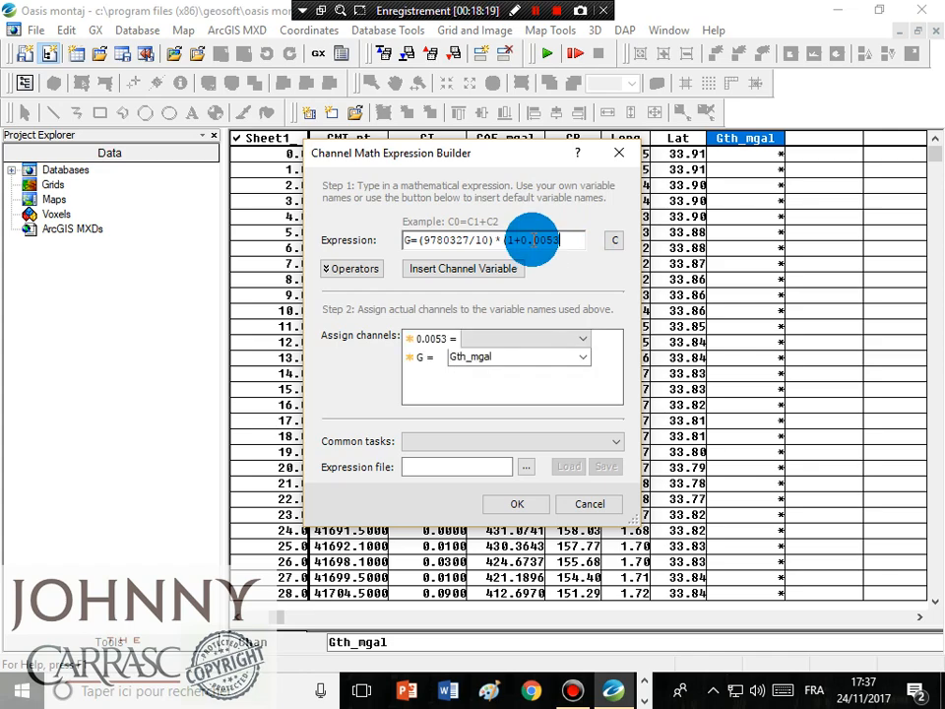
type("024*")
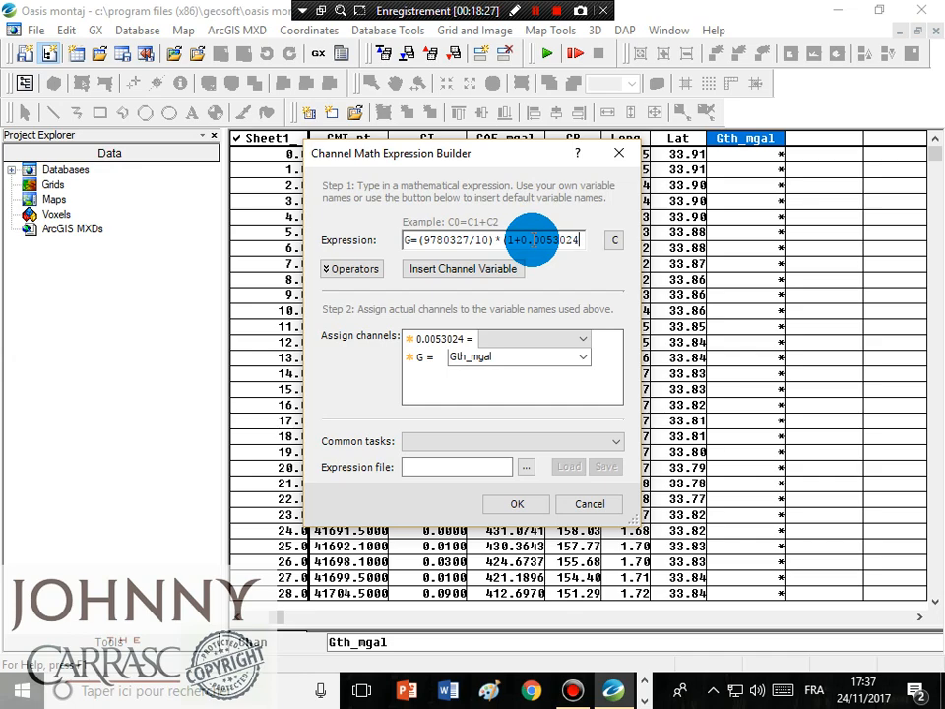
type("*")
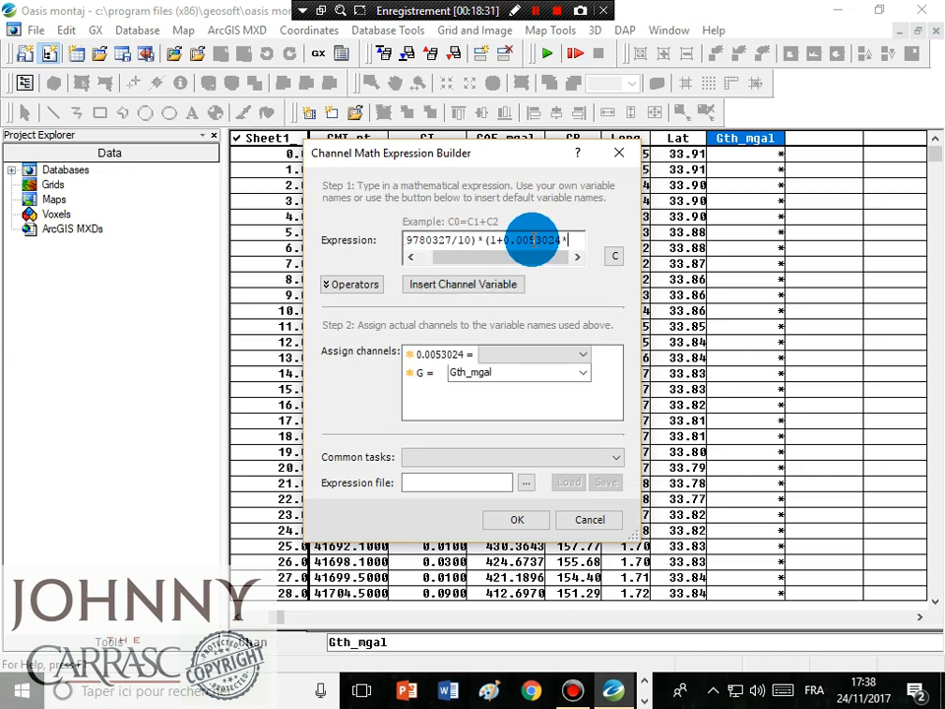
Step: Insert the sine function in radians at the end of the expression and give it Lat as its argument
left_click(339, 284)
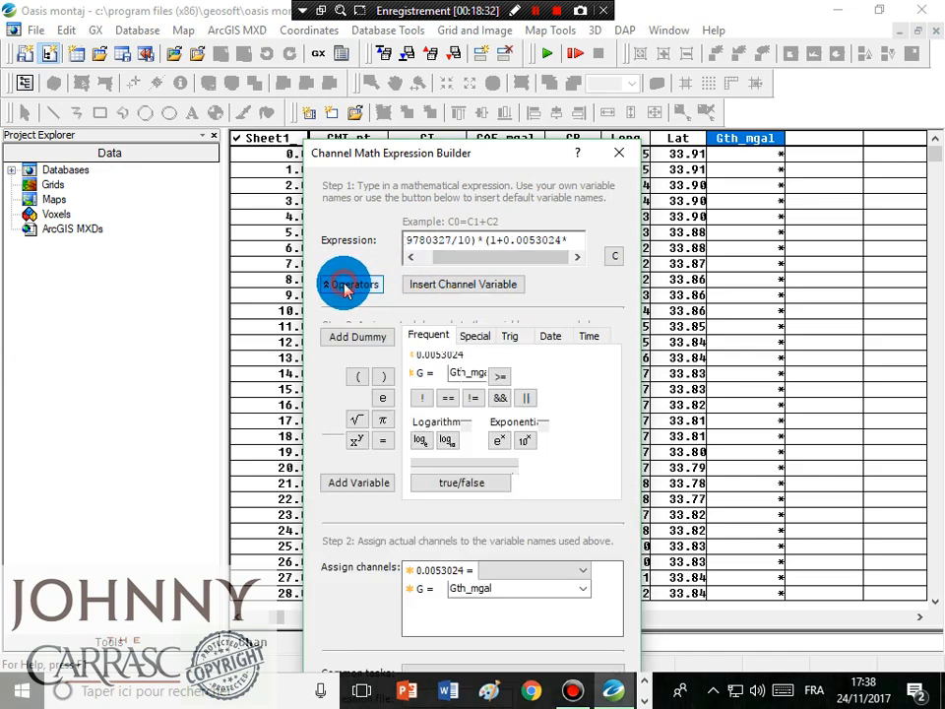
left_click(510, 338)
left_click(436, 400)
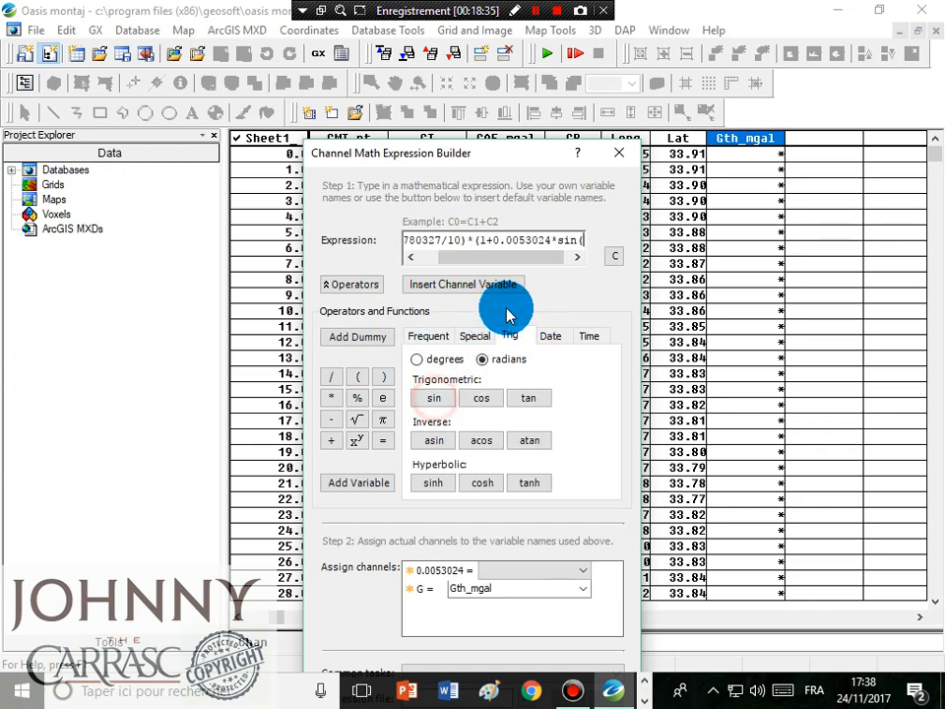
left_click_drag(546, 258, 565, 257)
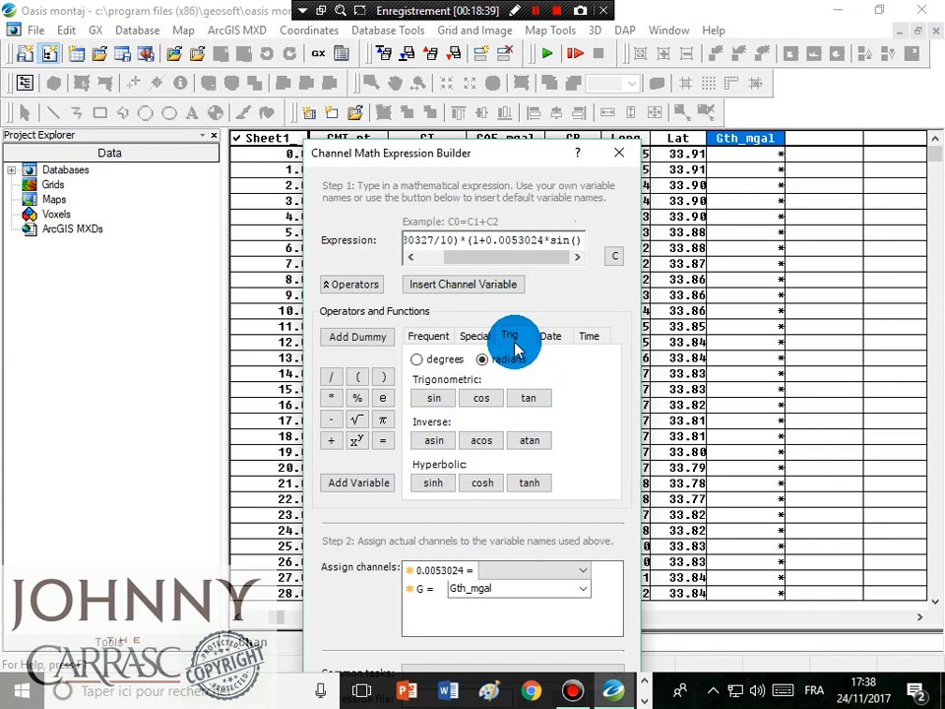
type("Lat")
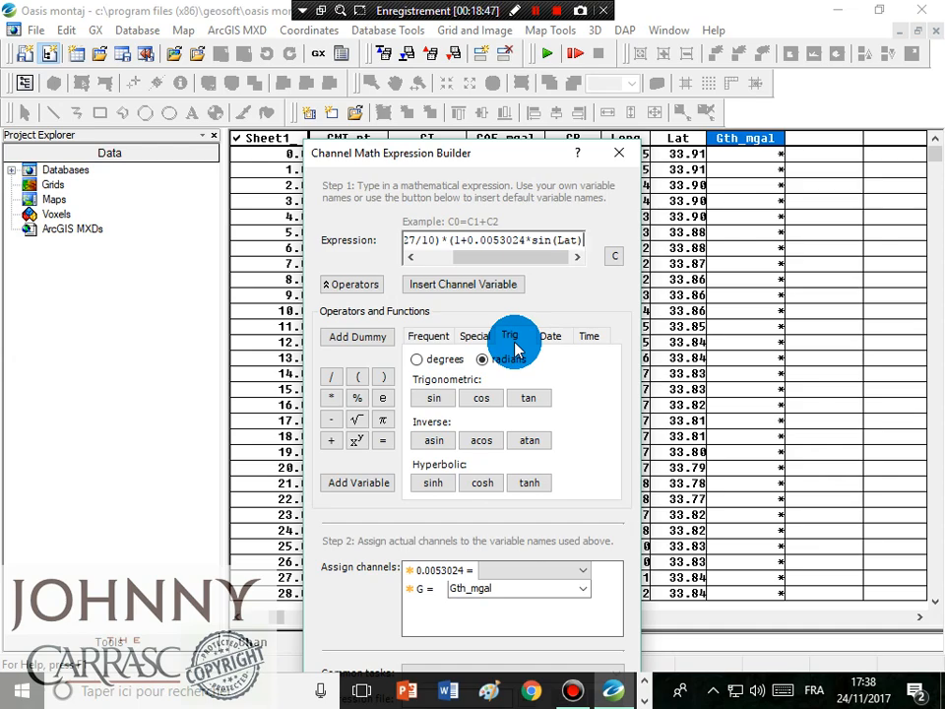
Step: Copy the *sin(Lat) factor and paste it at the end of the expression to square the sine
key("shift+Left")
key("shift+Left")
key("shift+Left")
key("shift+Left")
key("shift+Left")
key("shift+Left")
key("shift+Left")
key("shift+Left")
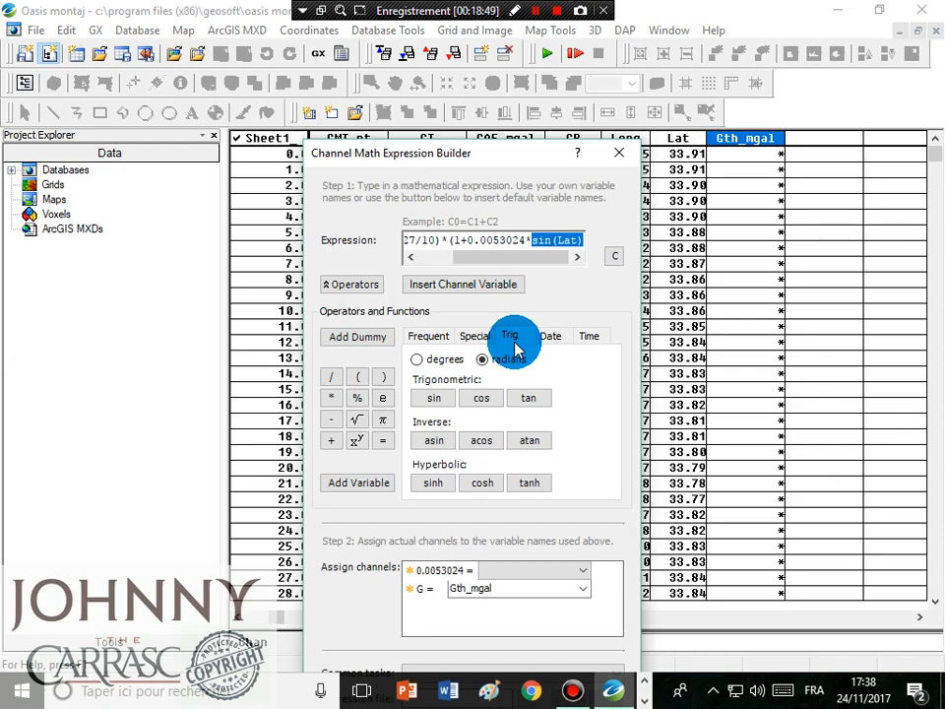
key("shift+Left")
key("ctrl+c")
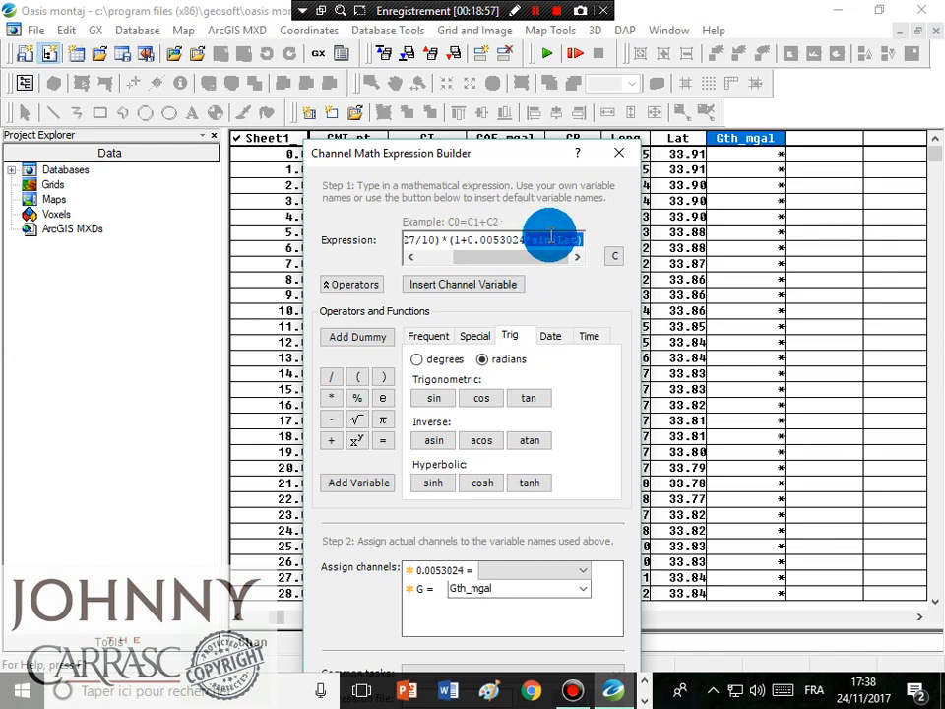
left_click(576, 255)
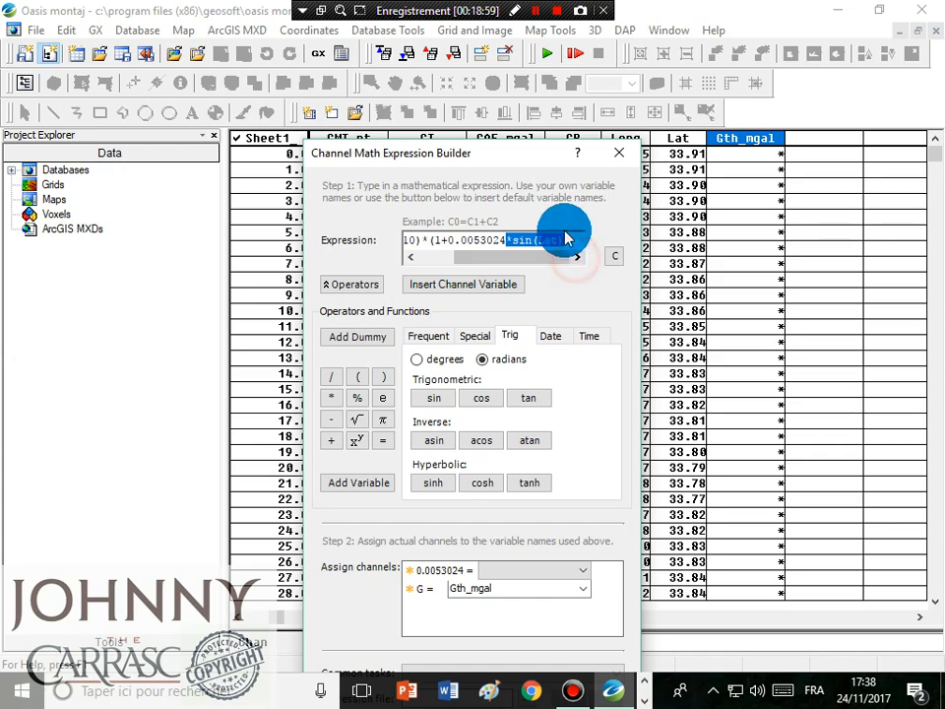
left_click(579, 241)
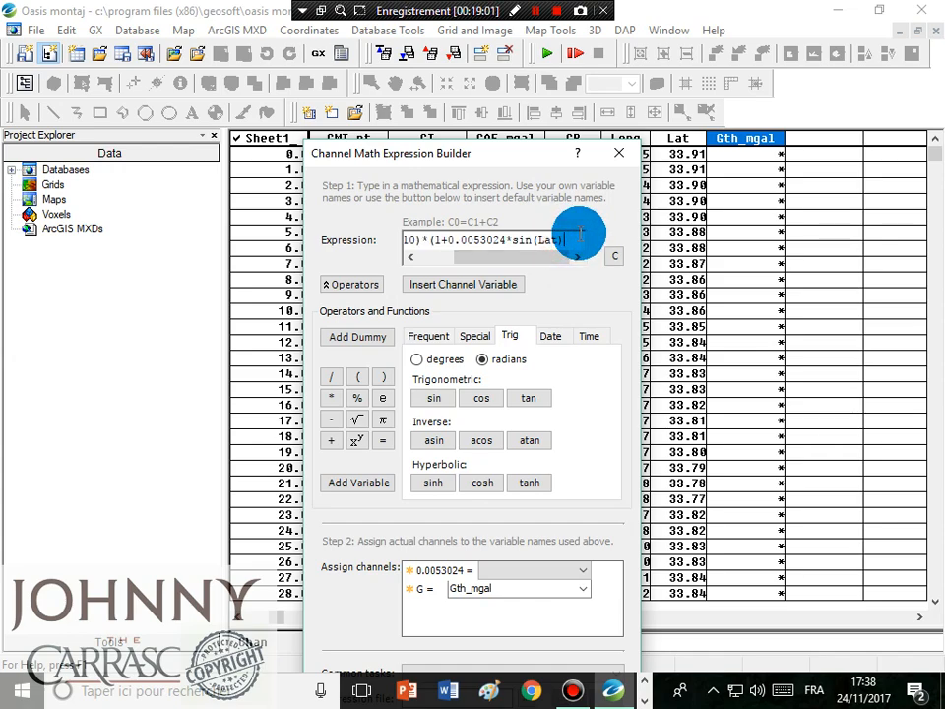
key("ctrl+v")
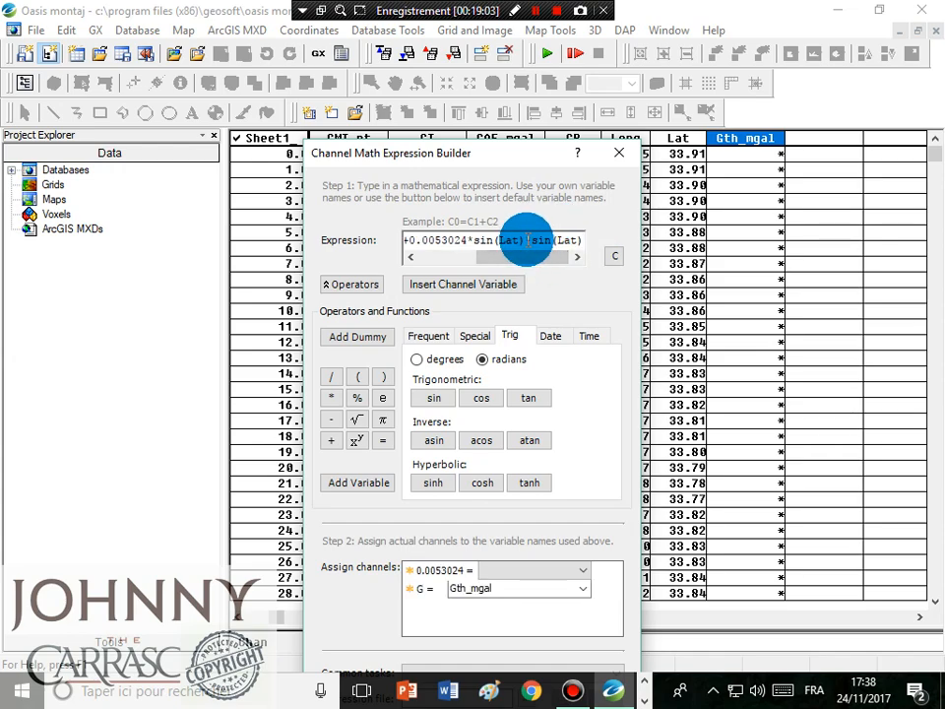
Step: Append -0.00 after the squared sine as the start of the next coefficient
key("Left")
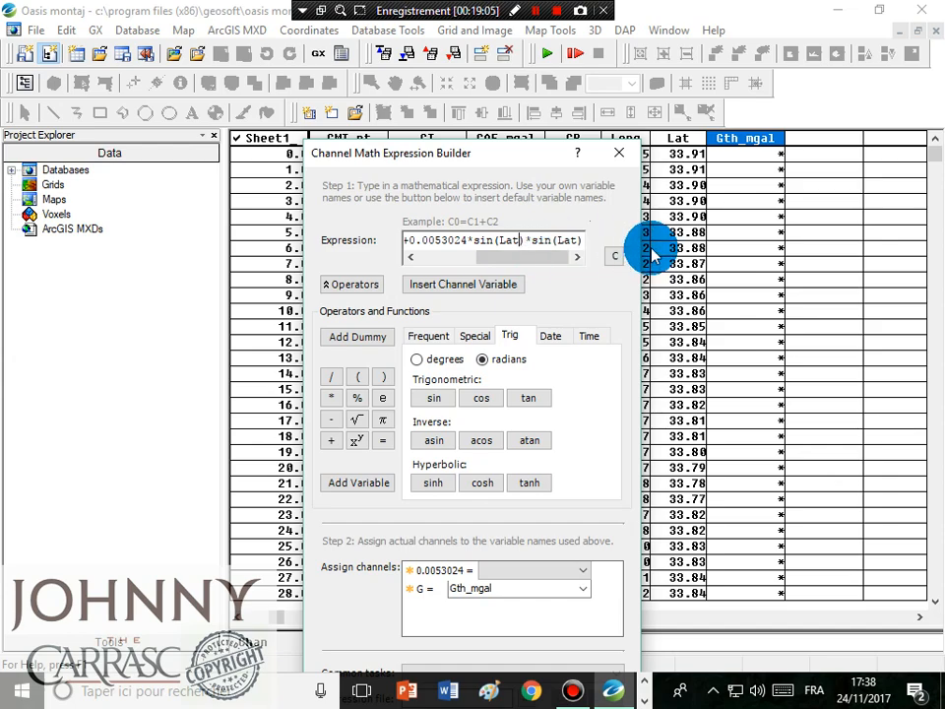
key("End")
type("-")
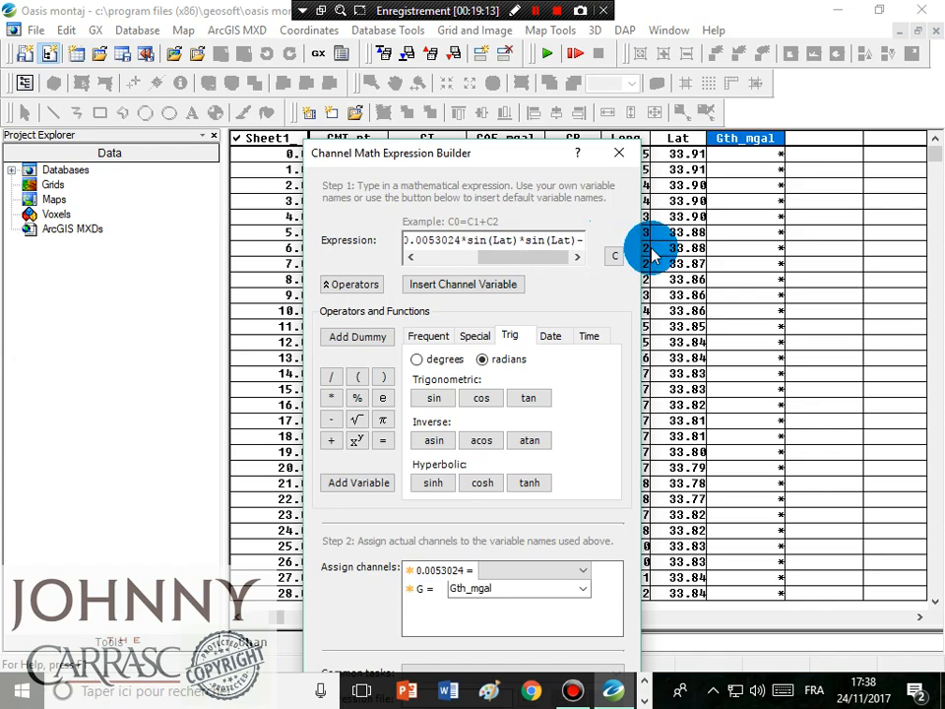
type("0.00")
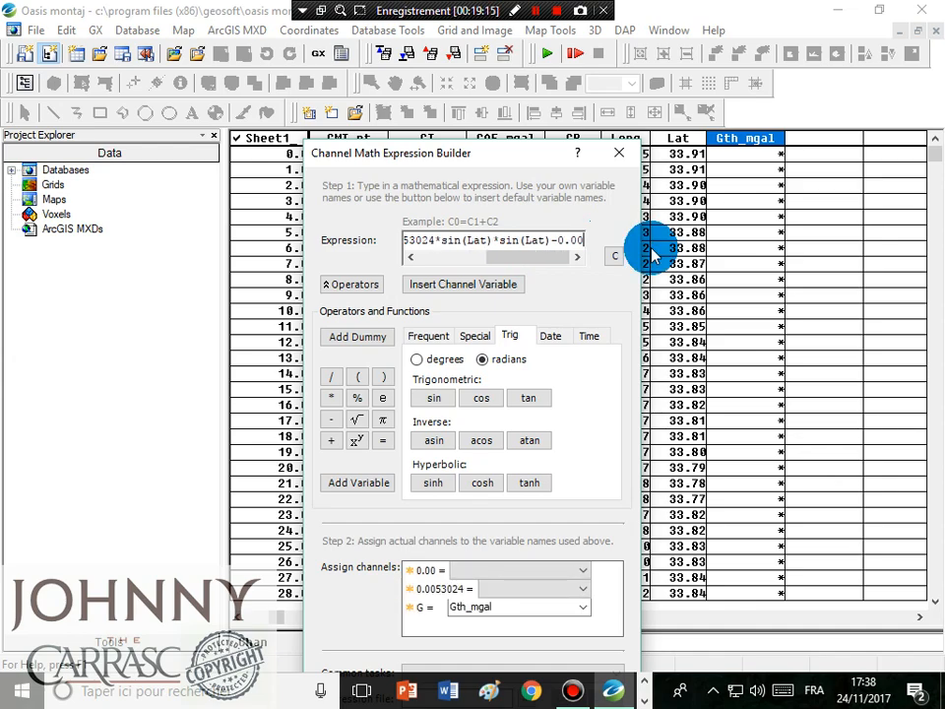
Step: Complete the coefficient at the end of the channel math expression as 0.0000058
type("000")
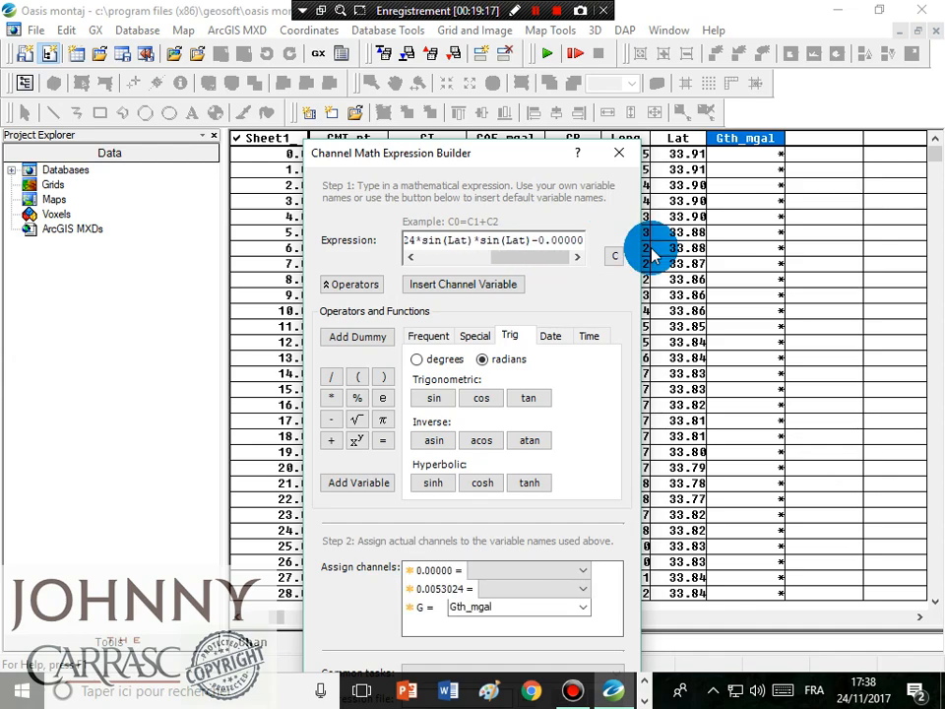
type("58")
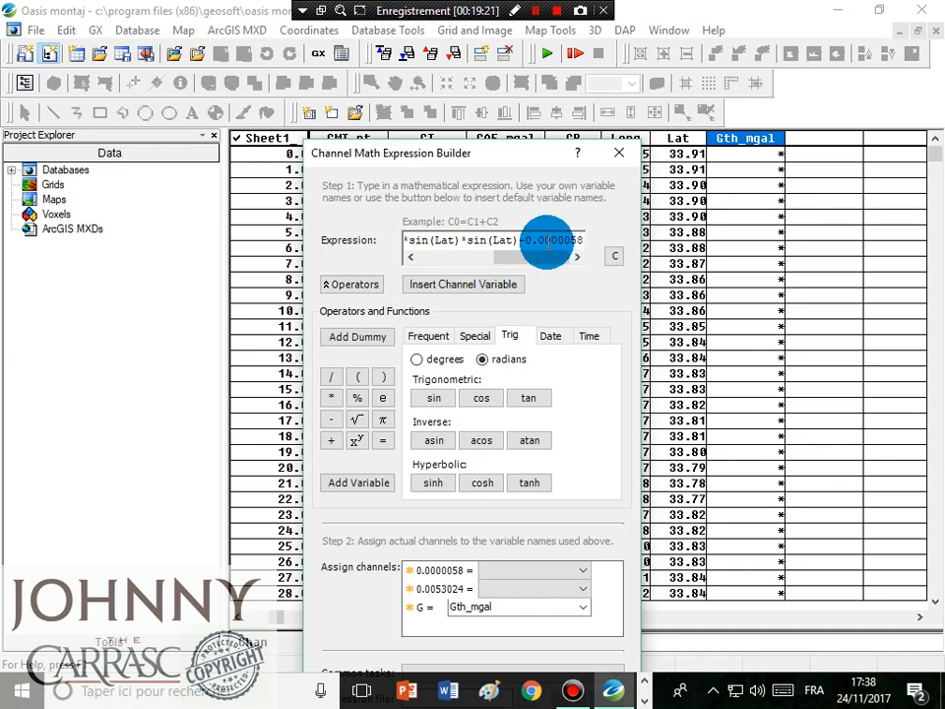
Step: Copy the *sin(Lat)*sin(Lat) factor within the expression and append it after the 0.0000058 coefficient
mouse_move(514, 241)
left_mouse_down()
mouse_move(490, 241)
mouse_move(516, 241)
mouse_move(506, 241)
left_mouse_up()
left_click(517, 242)
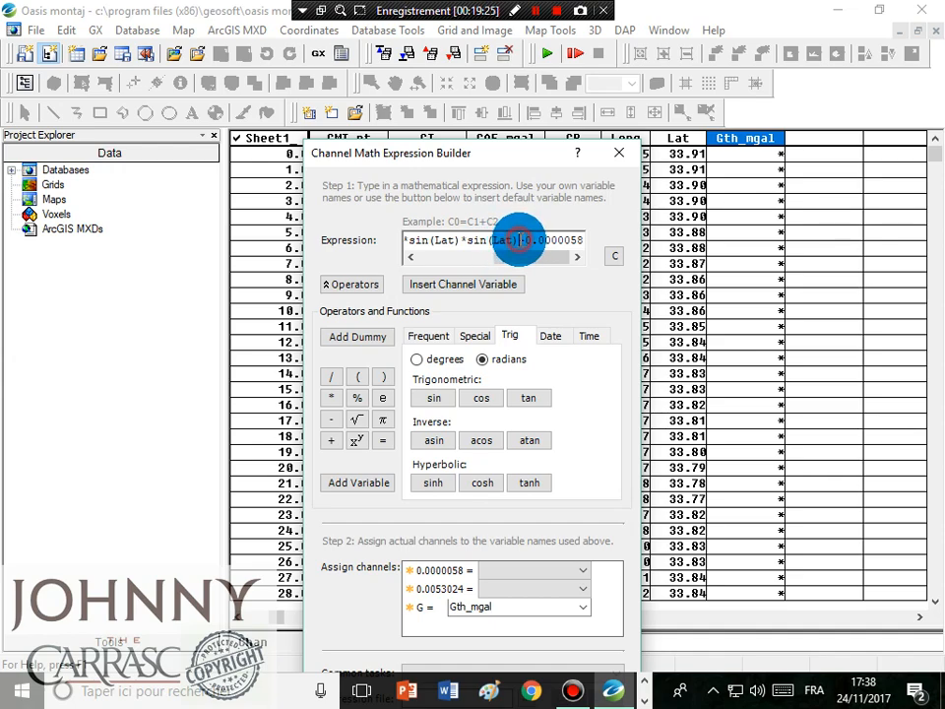
left_click(529, 237)
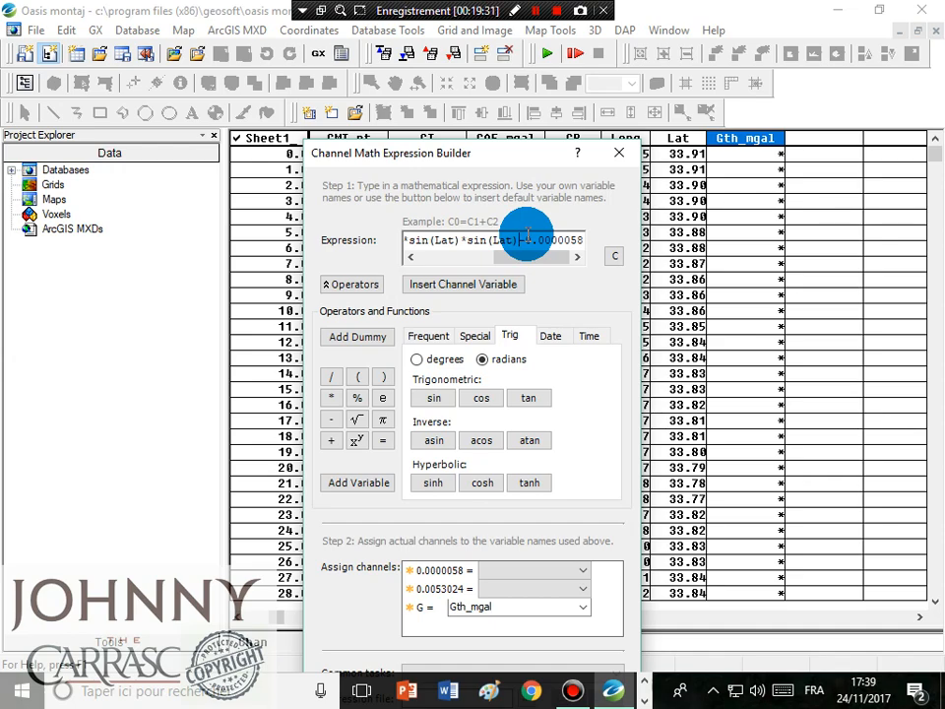
key("shift+Left")
key("shift+Left")
key("shift+Left")
key("shift+Left")
key("shift+Left")
key("shift+Left")
key("shift+Left")
key("shift+Left")
key("shift+Left")
key("shift+Left")
key("shift+Left")
key("shift+Left")
key("shift+Left")
key("shift+Left")
key("shift+Left")
key("shift+Left")
key("shift+Left")
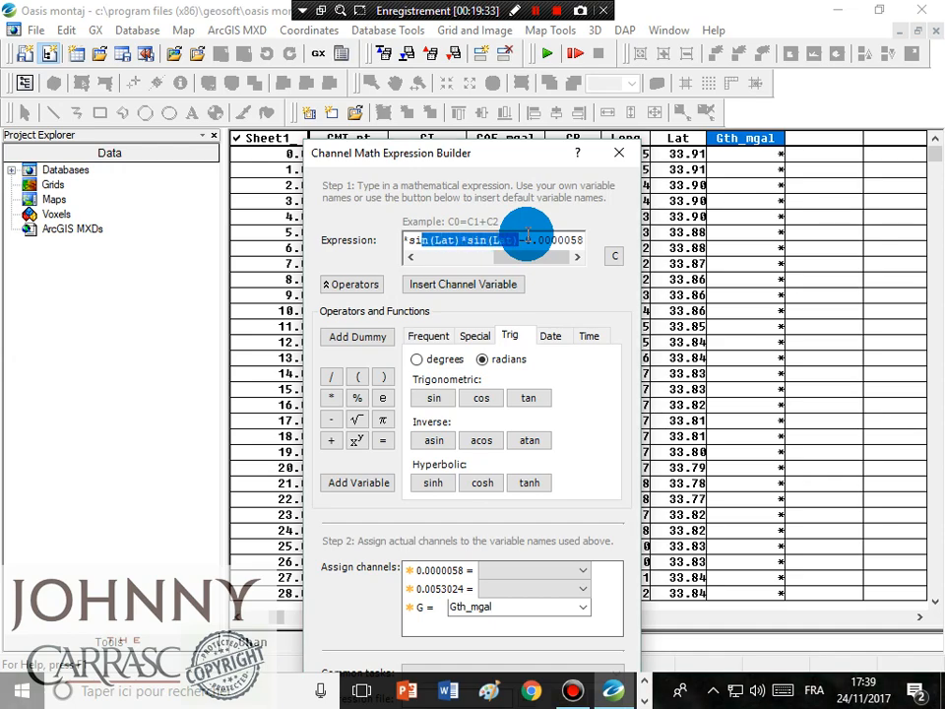
key("shift+Left")
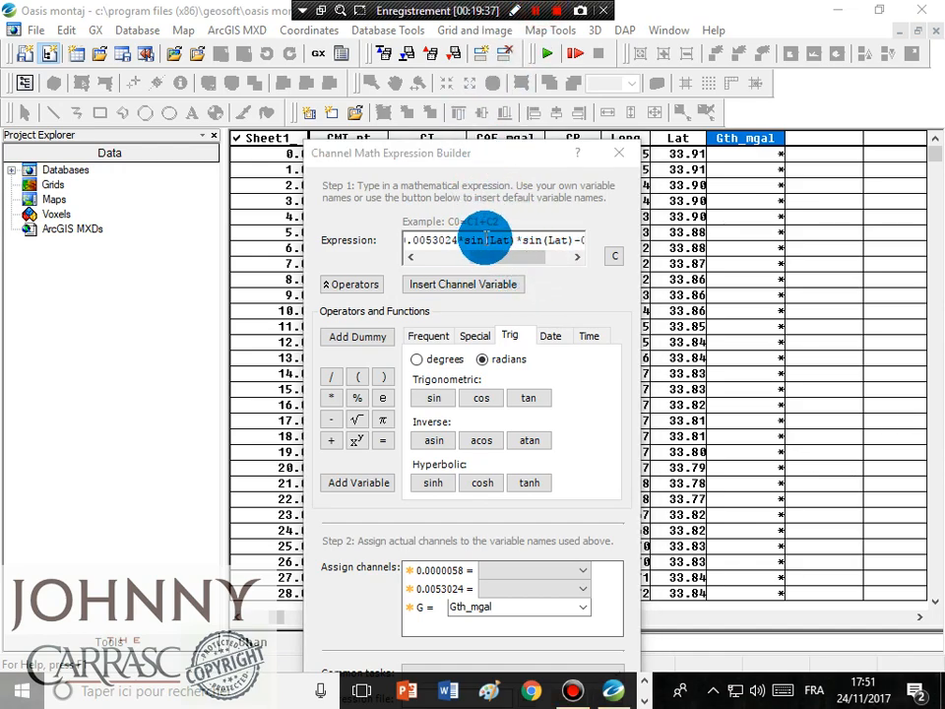
left_click(473, 239)
key("ctrl+c")
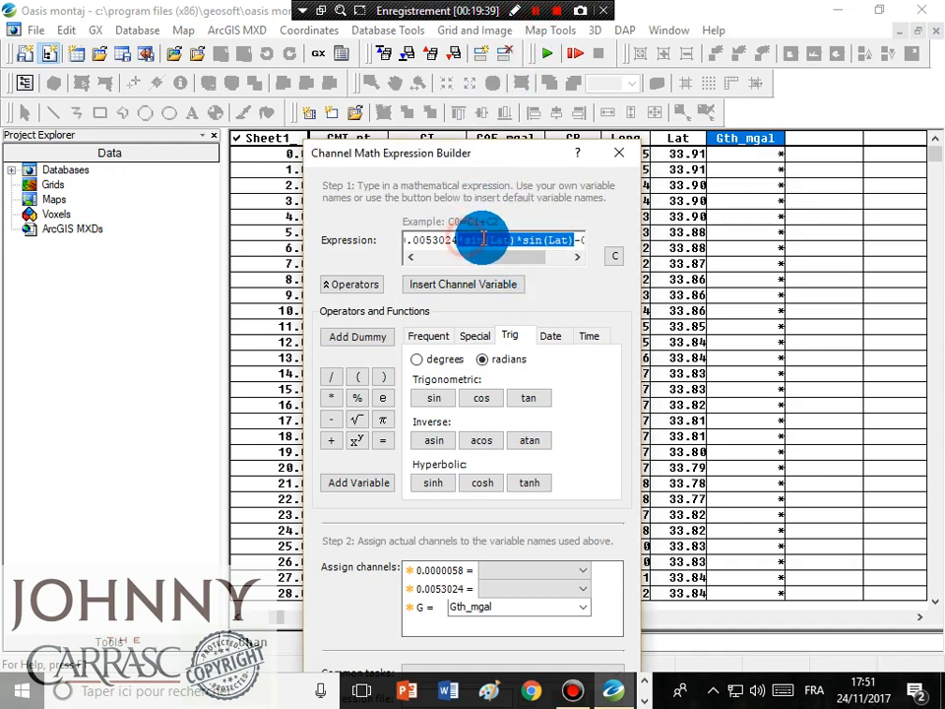
left_click_drag(526, 257, 555, 261)
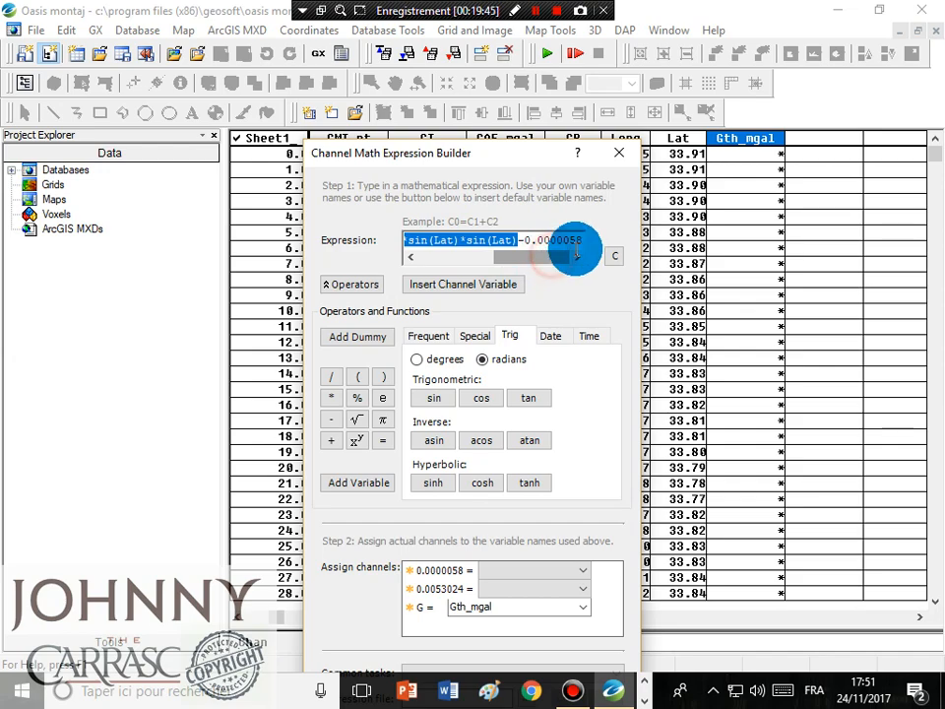
left_click(581, 240)
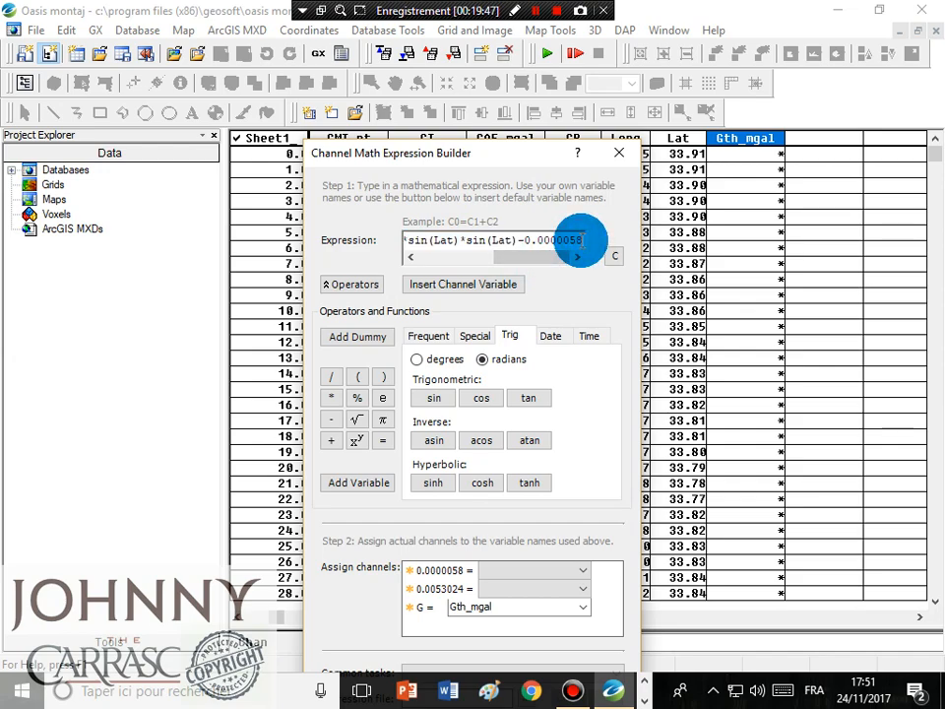
key("ctrl+v")
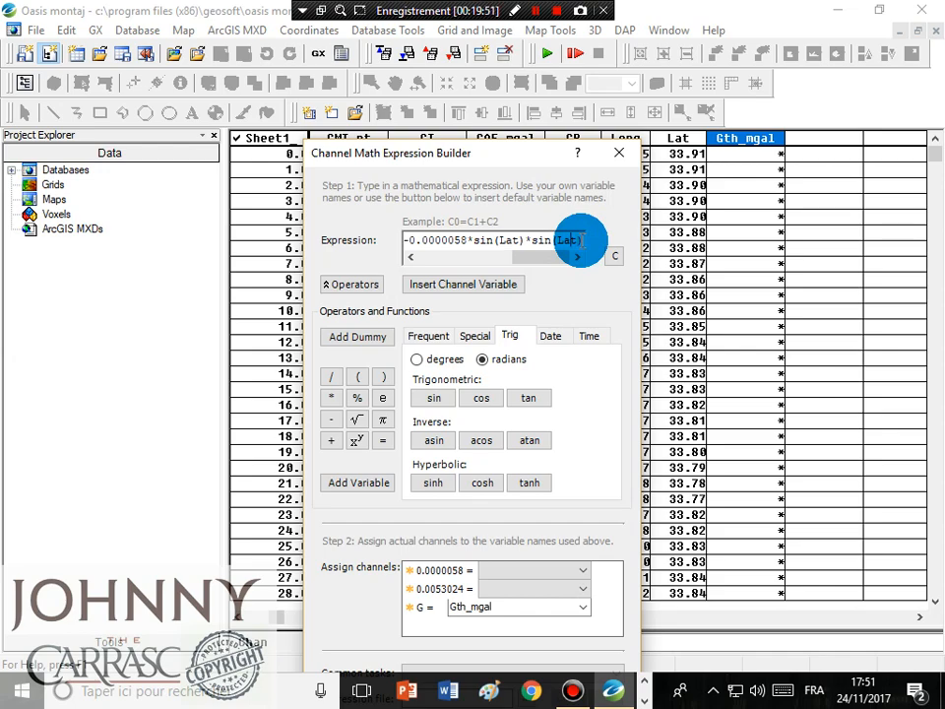
Step: Change both sine arguments in the expression's last term to 2*Lat
key("Left")
key("Left")
key("Left")
key("Left")
key("Left")
type("2")
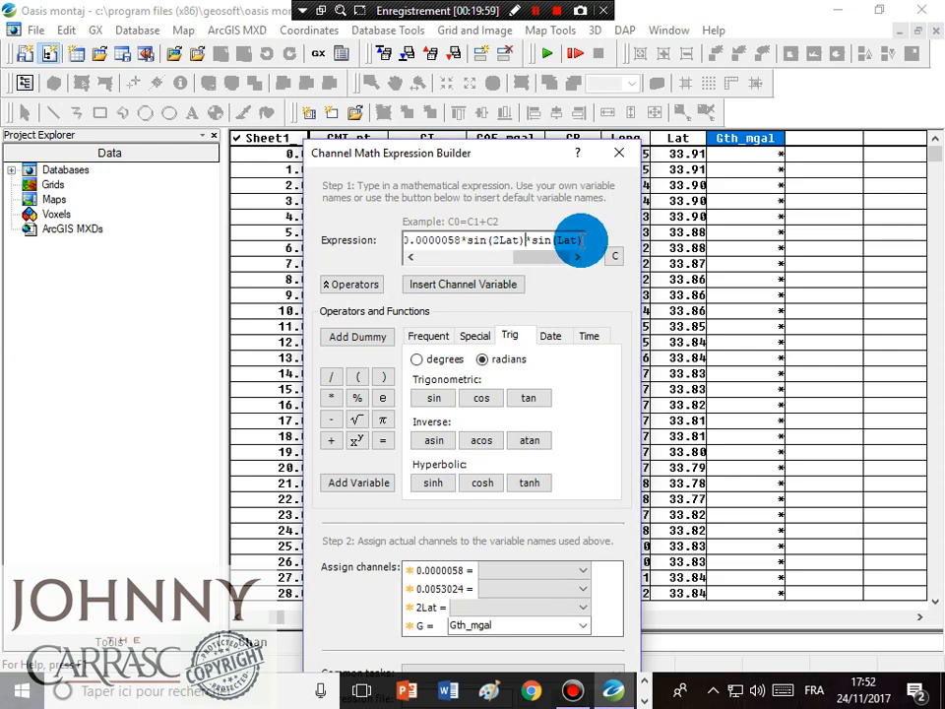
type("2")
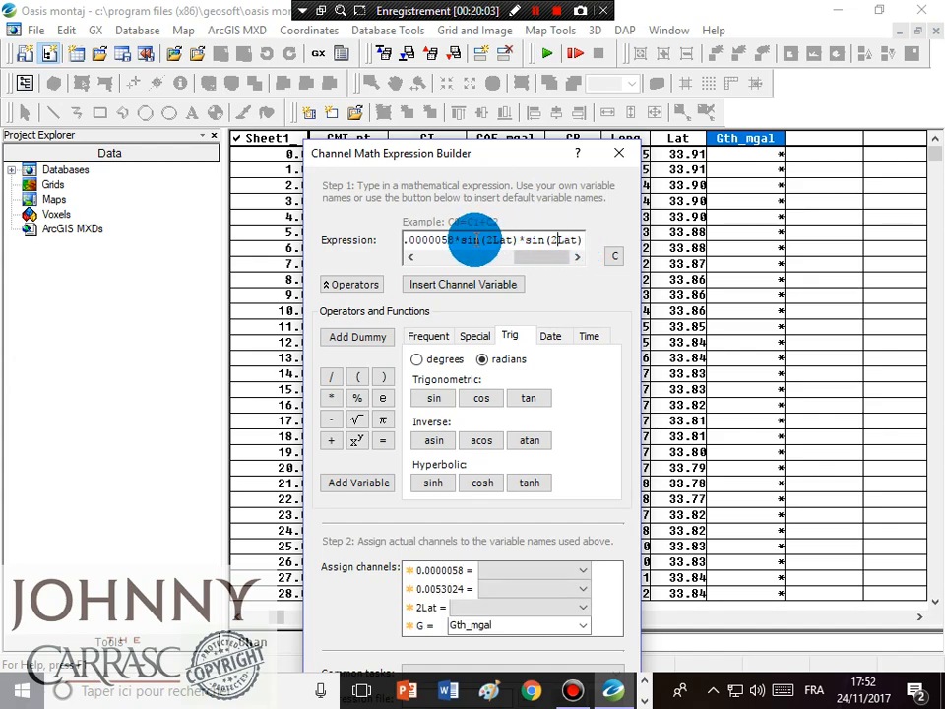
left_click(489, 242)
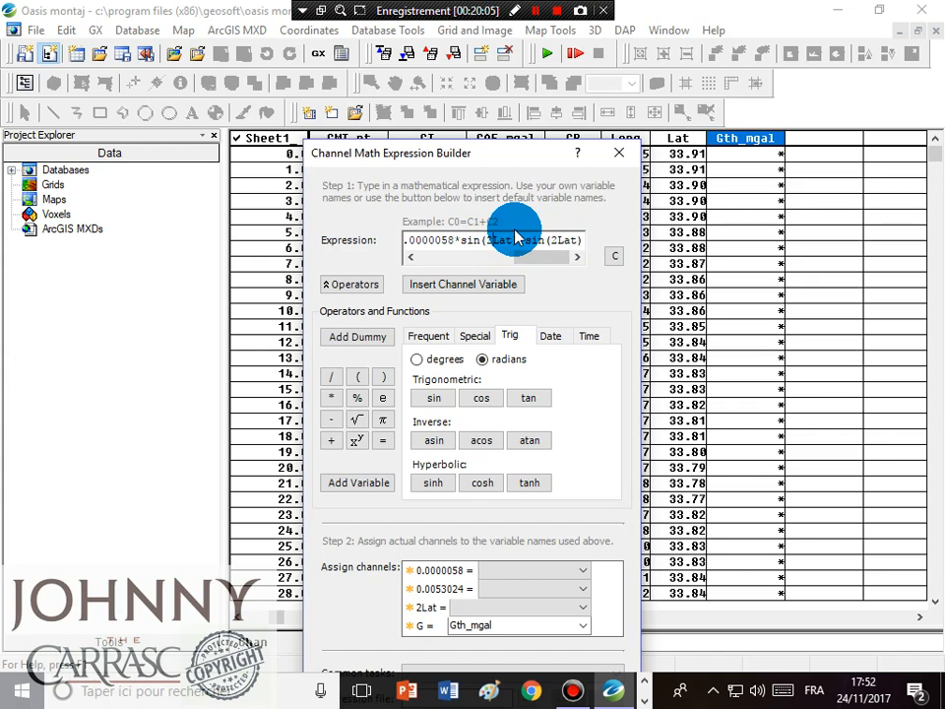
type("*")
left_click(557, 236)
type("*")
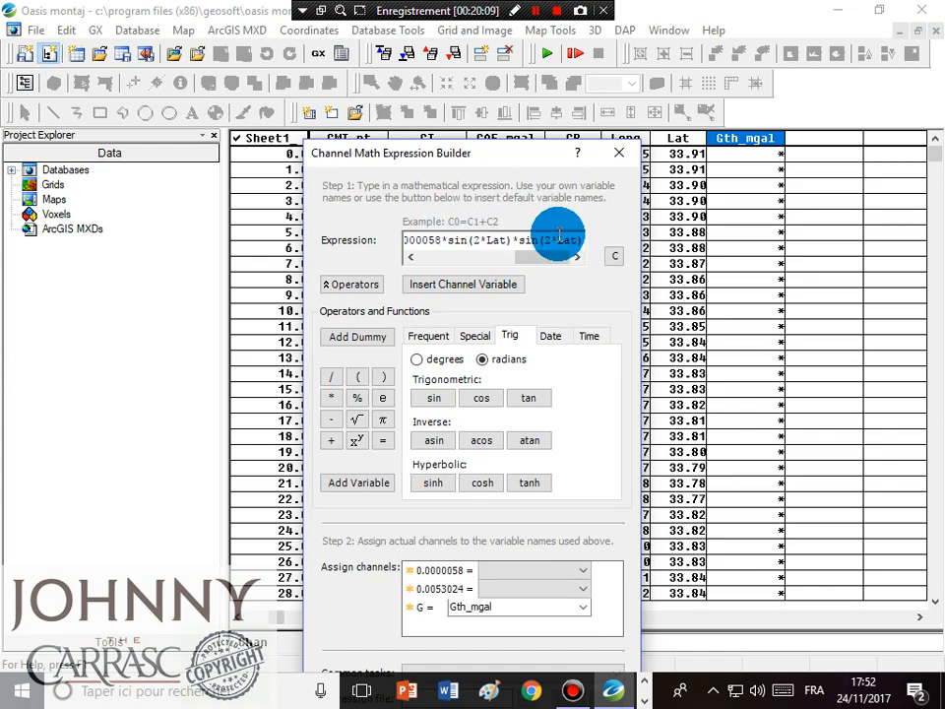
Step: Rewrite the coefficient of the sin(Lat)*sin(Lat) term as the fraction 53024/10000000
left_click_drag(538, 259, 471, 266)
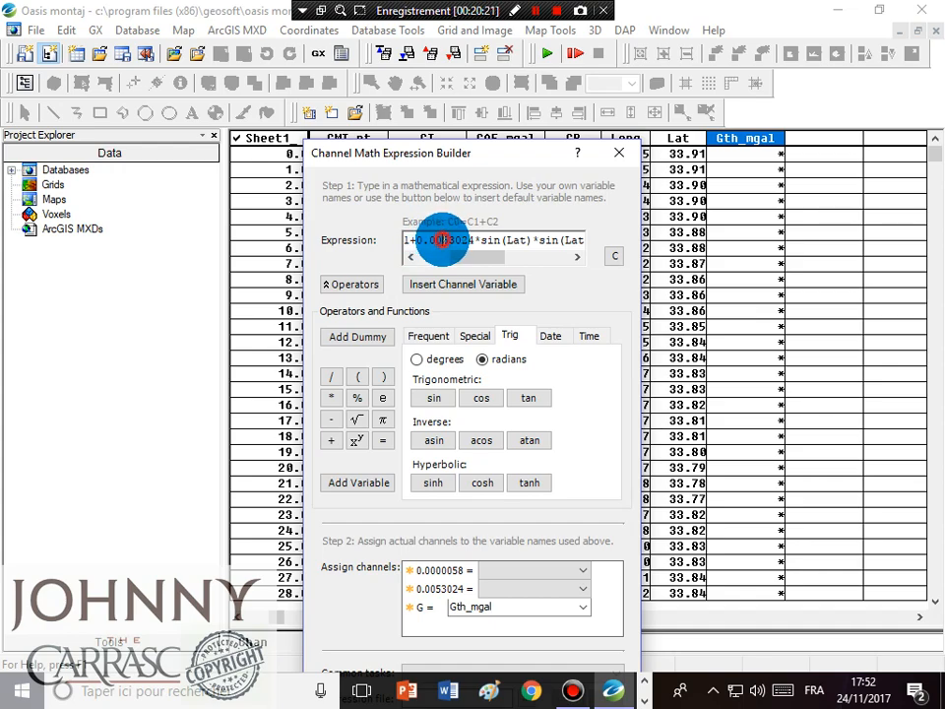
left_click(540, 10)
left_click(540, 10)
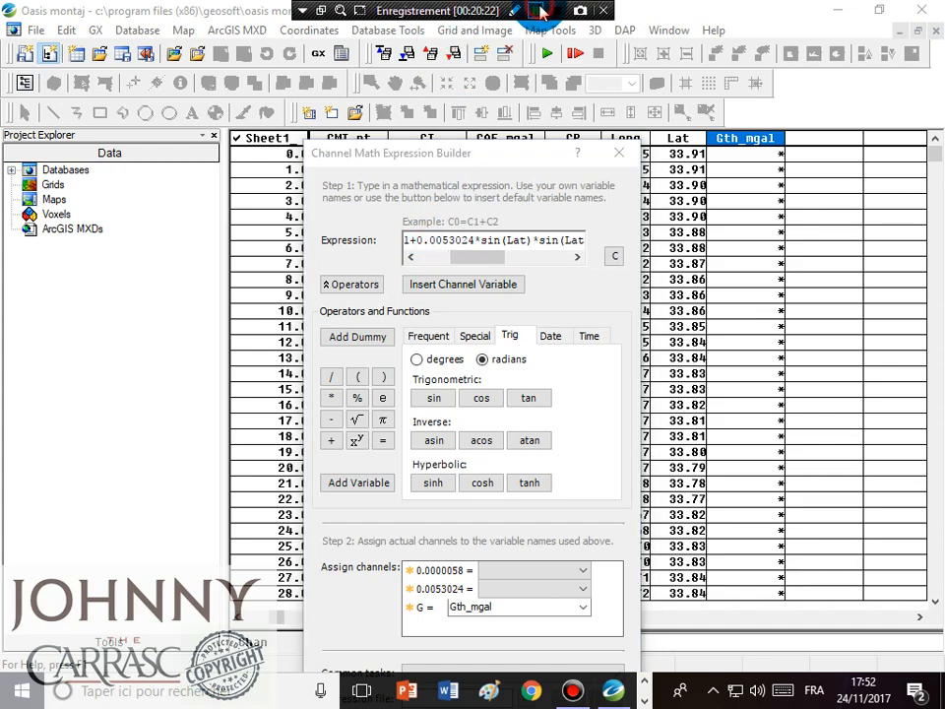
left_click(436, 246)
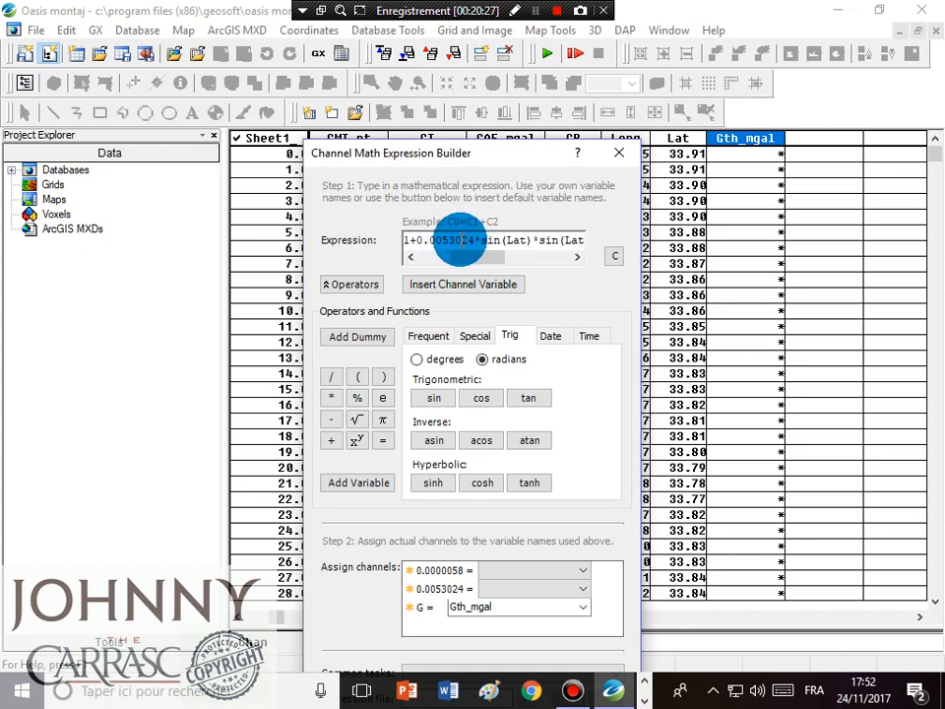
left_click(467, 240)
type("4")
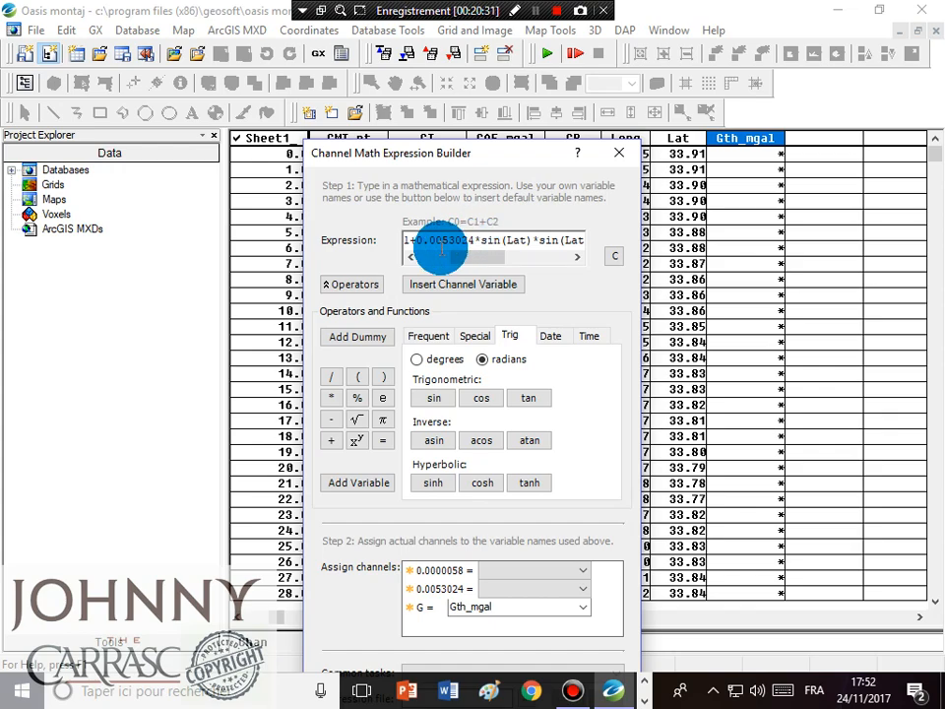
type("/1")
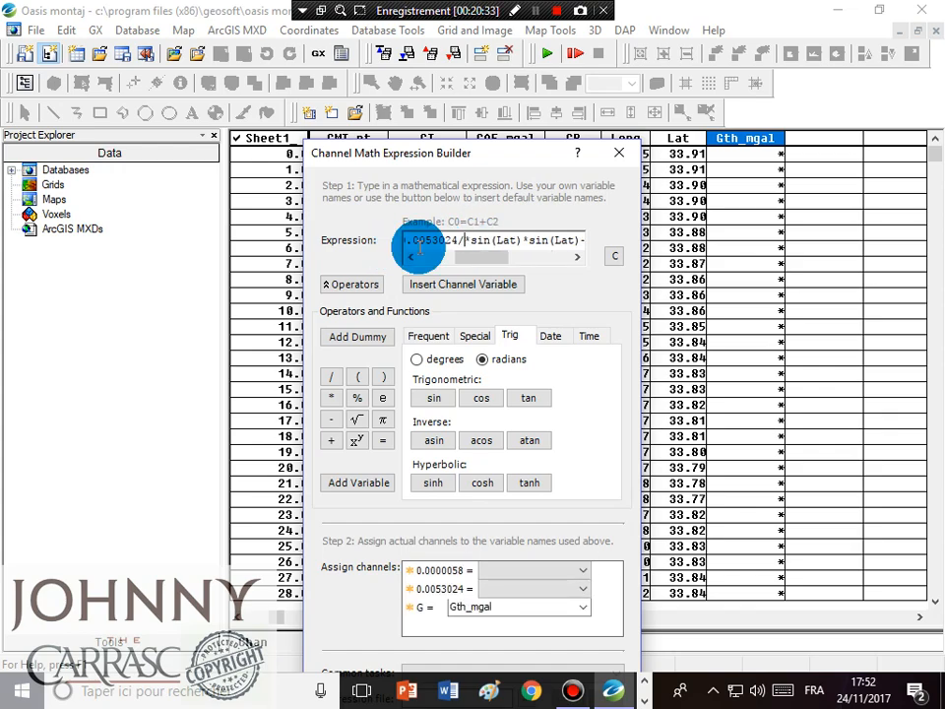
type("0000")
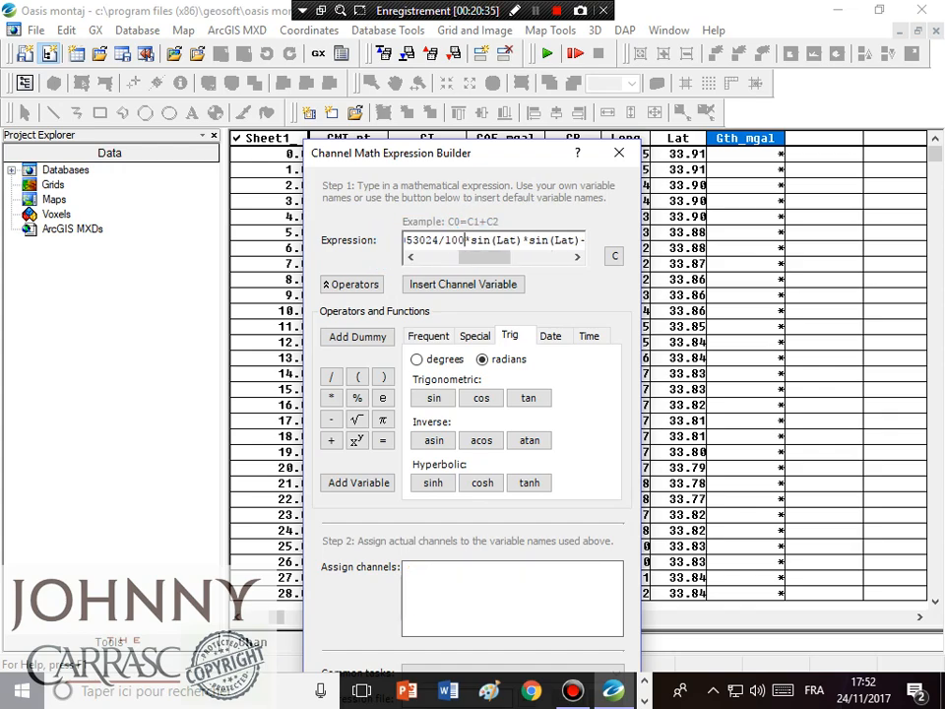
type("0000")
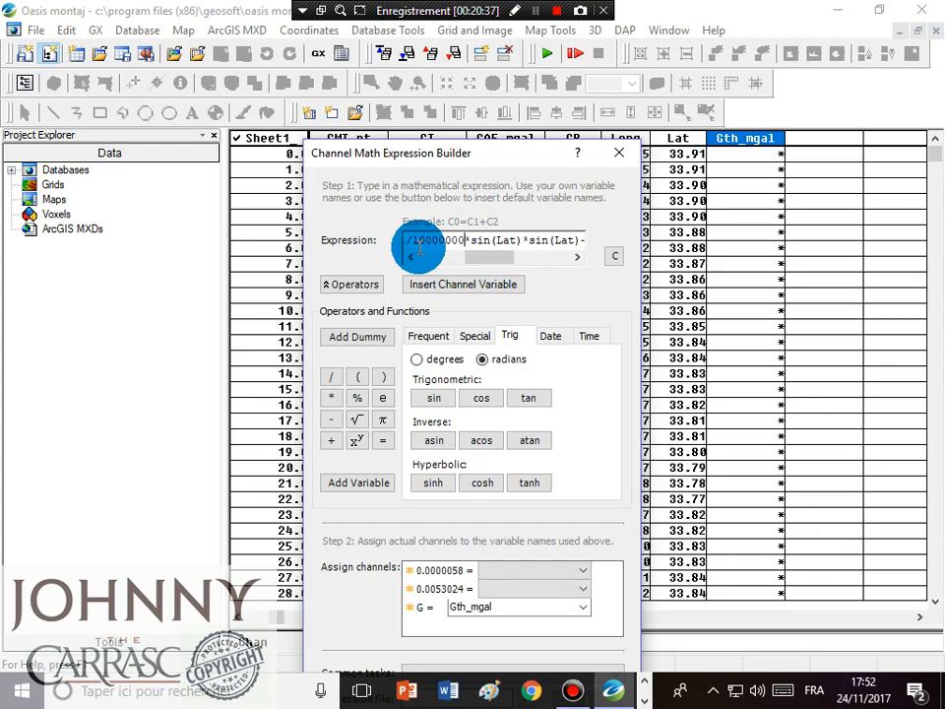
left_click(407, 239)
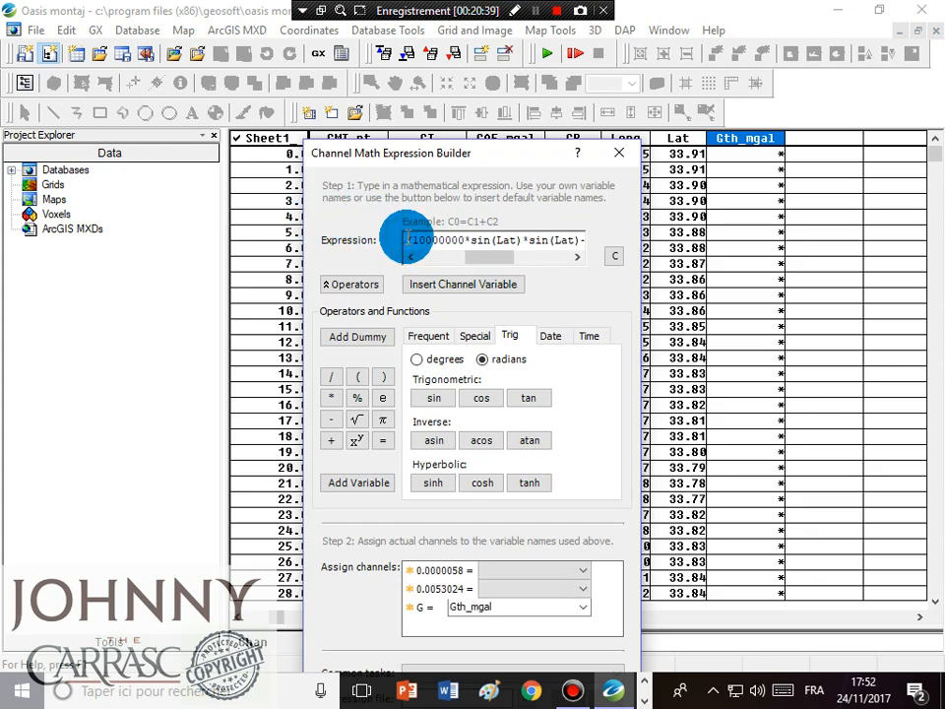
key("Left")
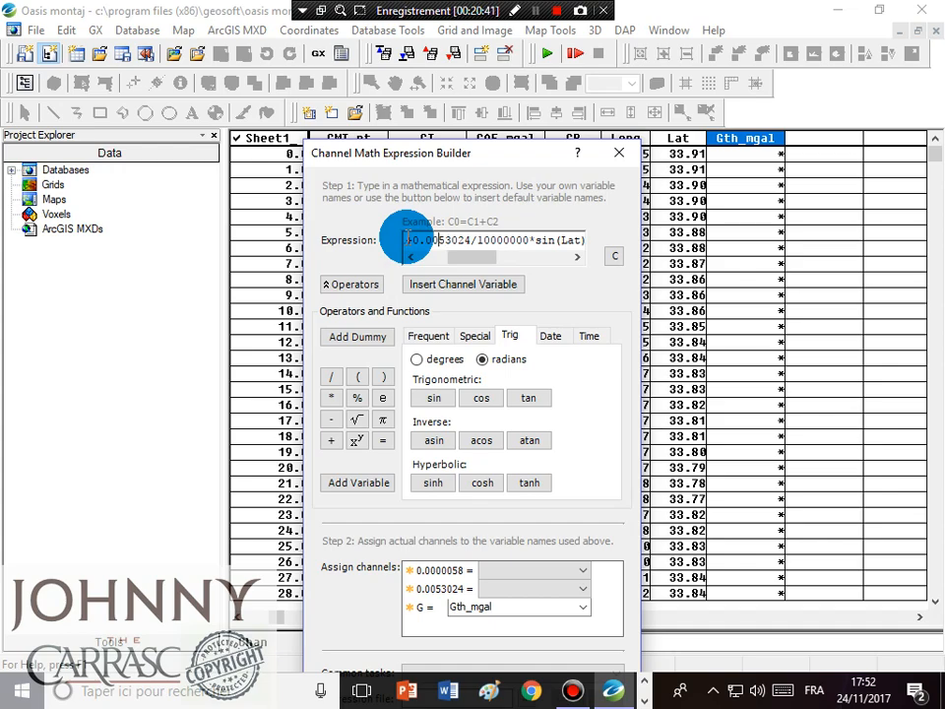
key("BackSpace")
key("BackSpace")
key("BackSpace")
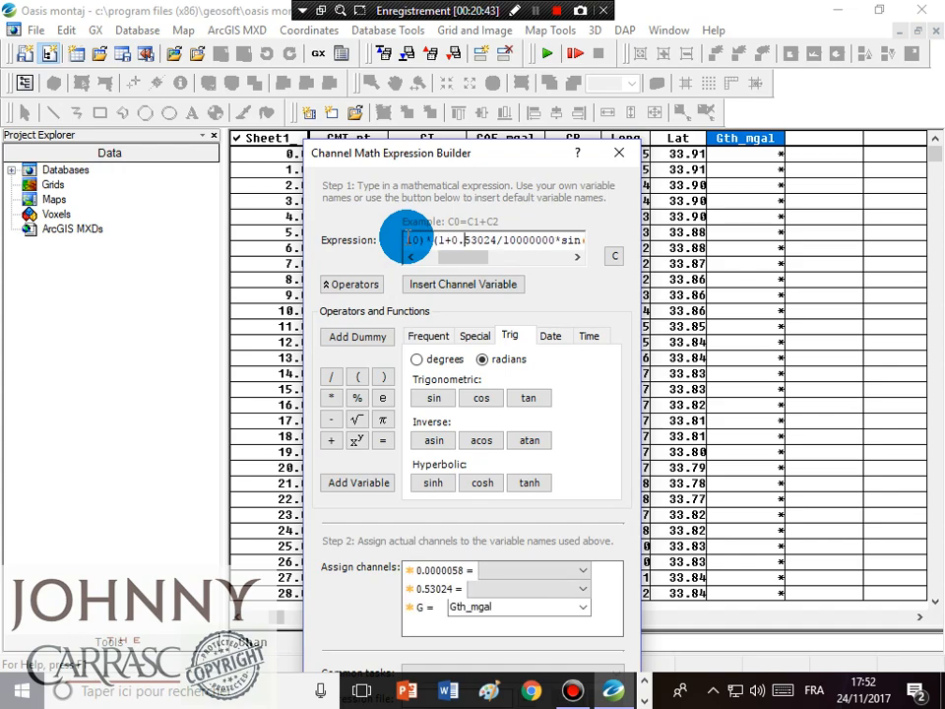
Step: Examine the rest of the expression through to its final sin(2*Lat) term
left_click(577, 257)
left_click(577, 257)
left_click(577, 257)
left_click(577, 257)
left_click(577, 257)
left_click(577, 257)
left_click(578, 257)
left_click(577, 257)
left_click(577, 257)
left_click(578, 257)
left_click(577, 258)
left_click(577, 257)
left_click(577, 257)
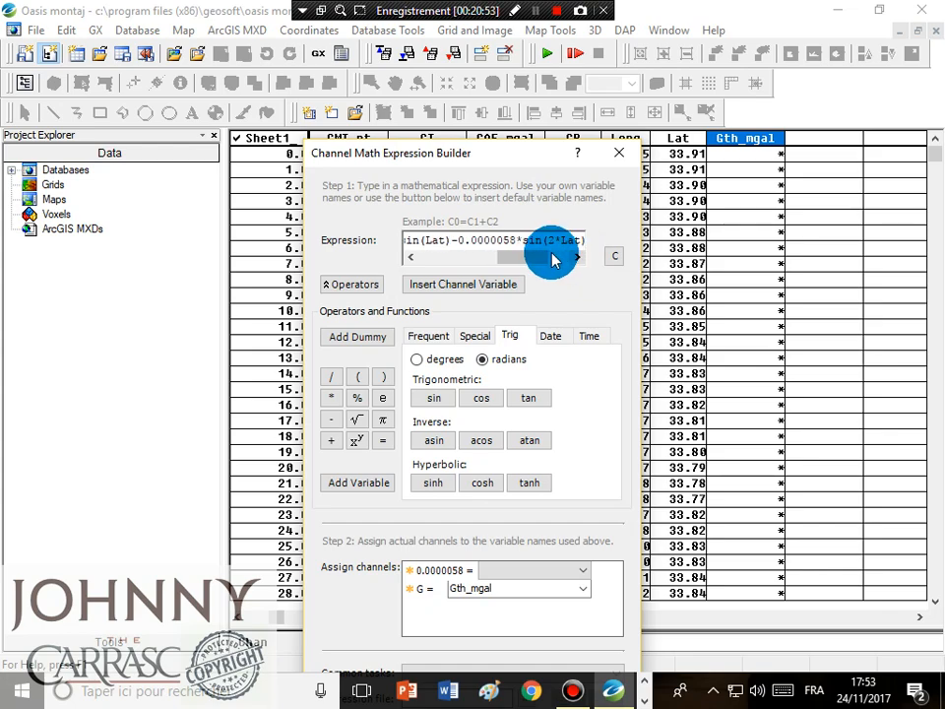
left_click(537, 11)
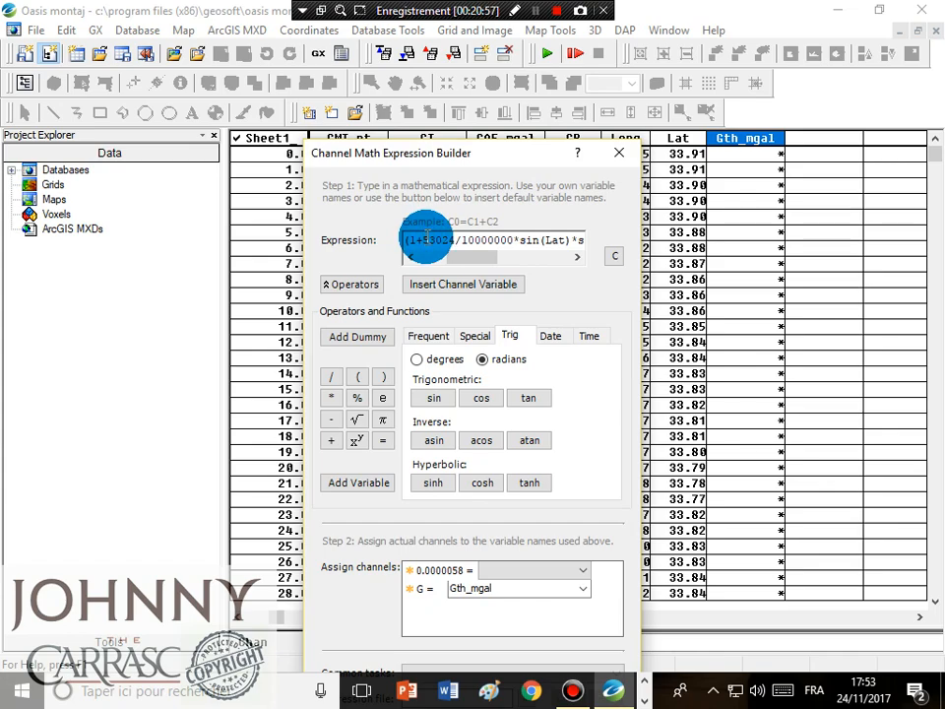
Step: Enclose the fraction 53024/10000000 in parentheses
type("(")
left_click(553, 239)
type("(Lat)-")
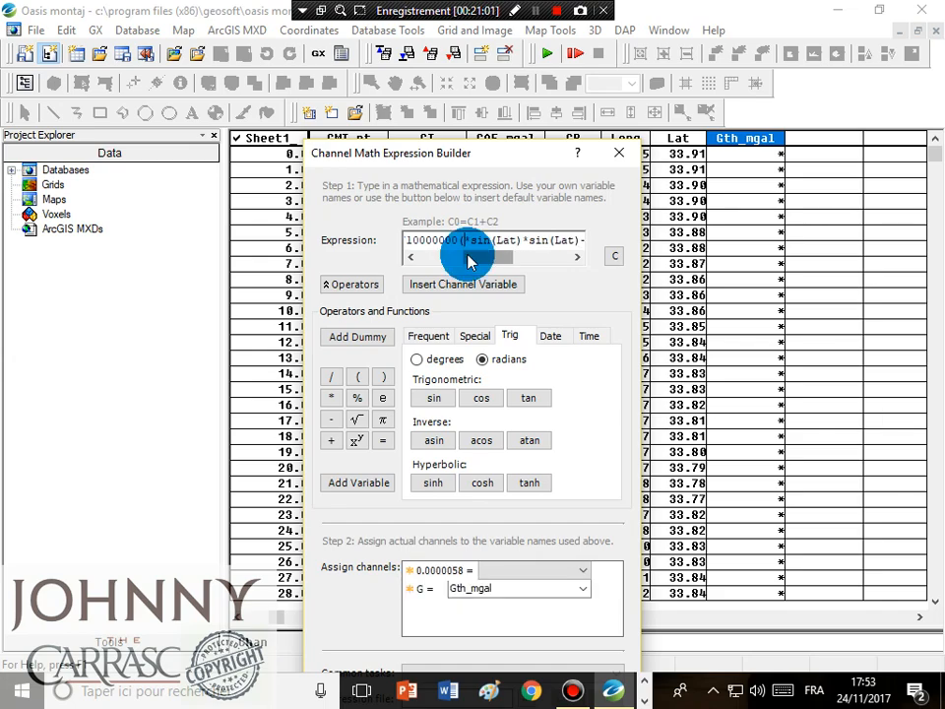
key("BackSpace")
type(")")
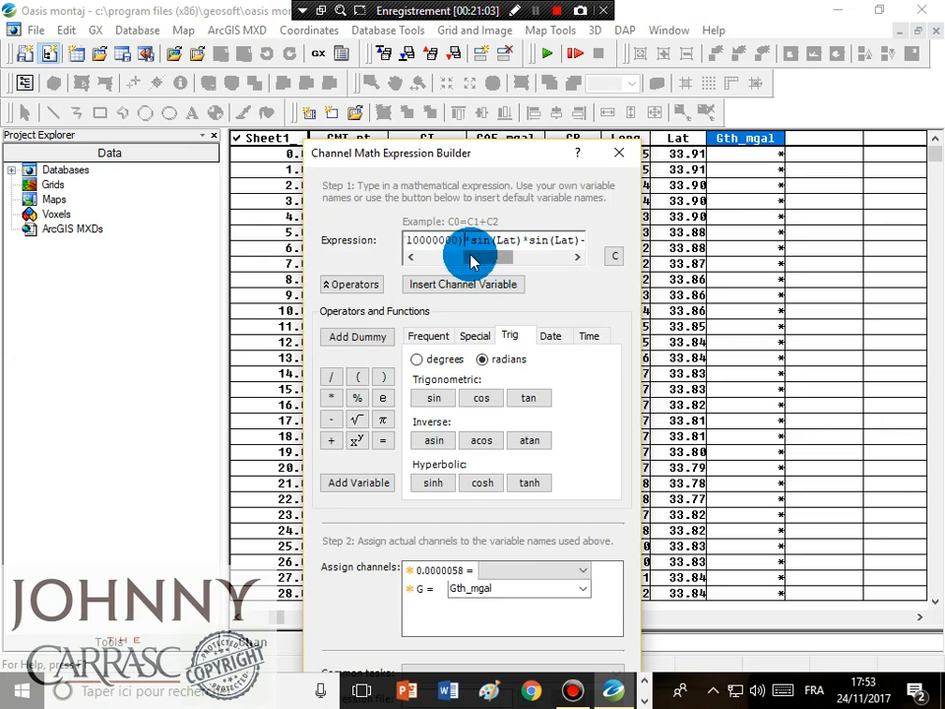
Step: Rewrite the coefficient 0.0000058 of the sin(2*Lat)*sin(2*Lat) term as the fraction 58/10000000
left_click_drag(472, 261, 511, 258)
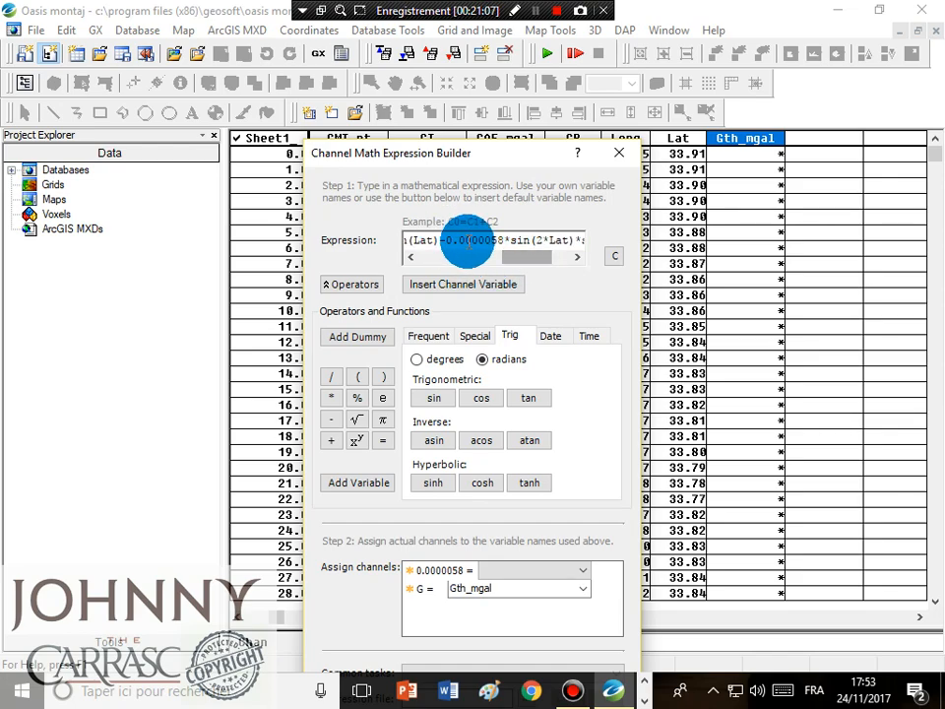
left_click(468, 238)
left_click(471, 240)
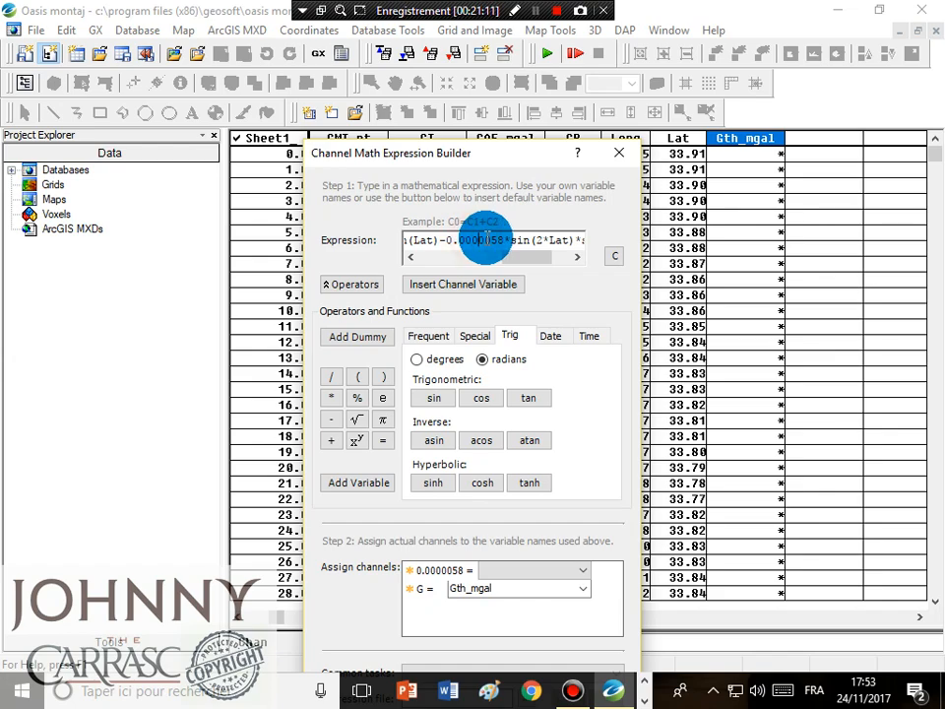
left_click(503, 241)
left_click_drag(490, 241, 459, 244)
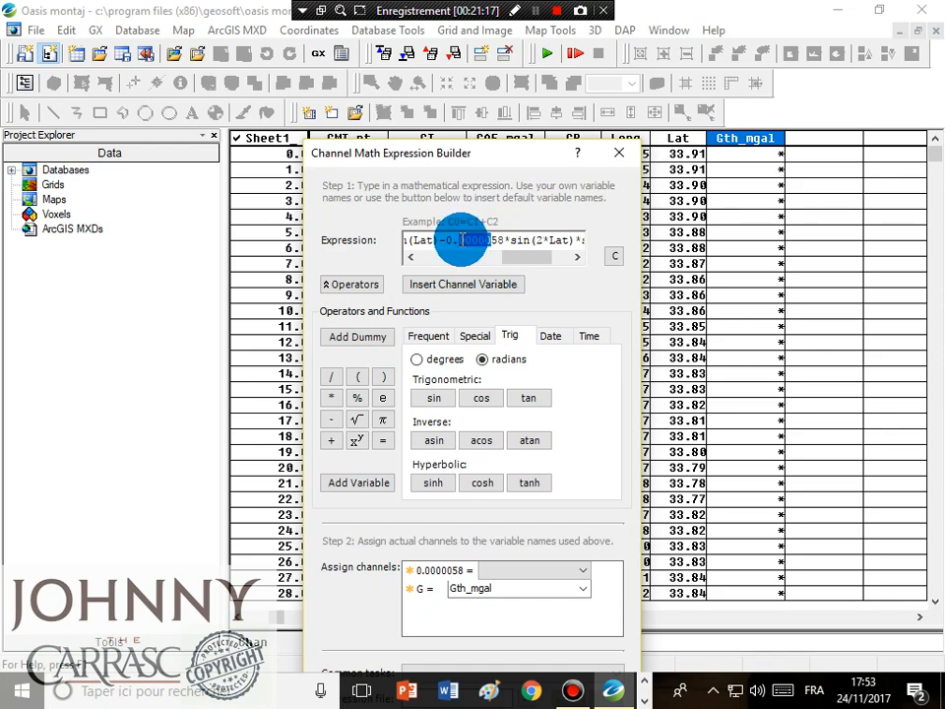
key("BackSpace")
key("BackSpace")
key("BackSpace")
key("BackSpace")
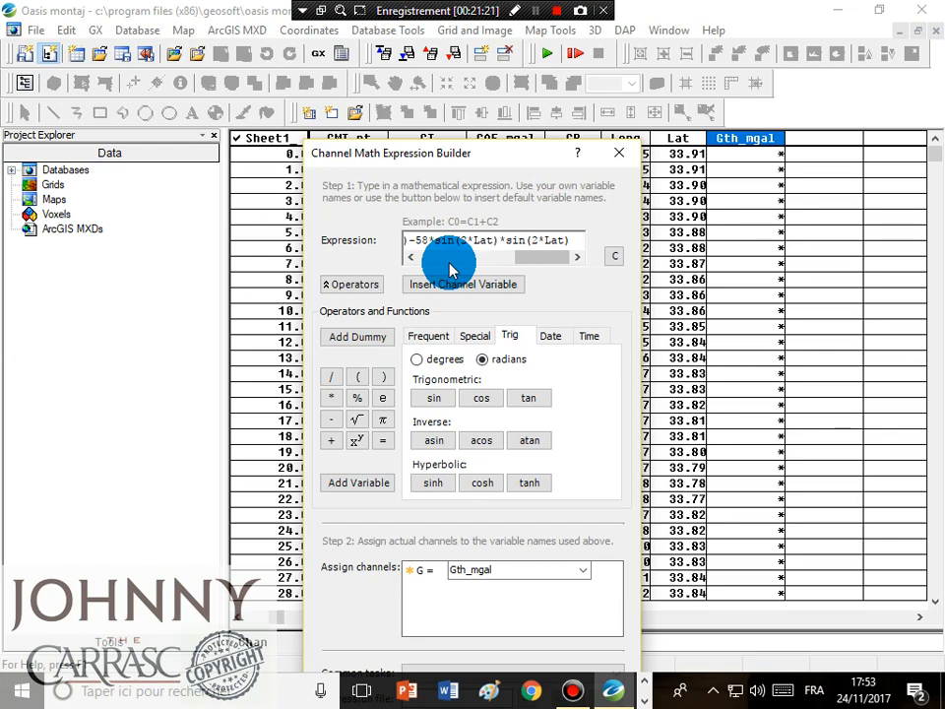
type("/")
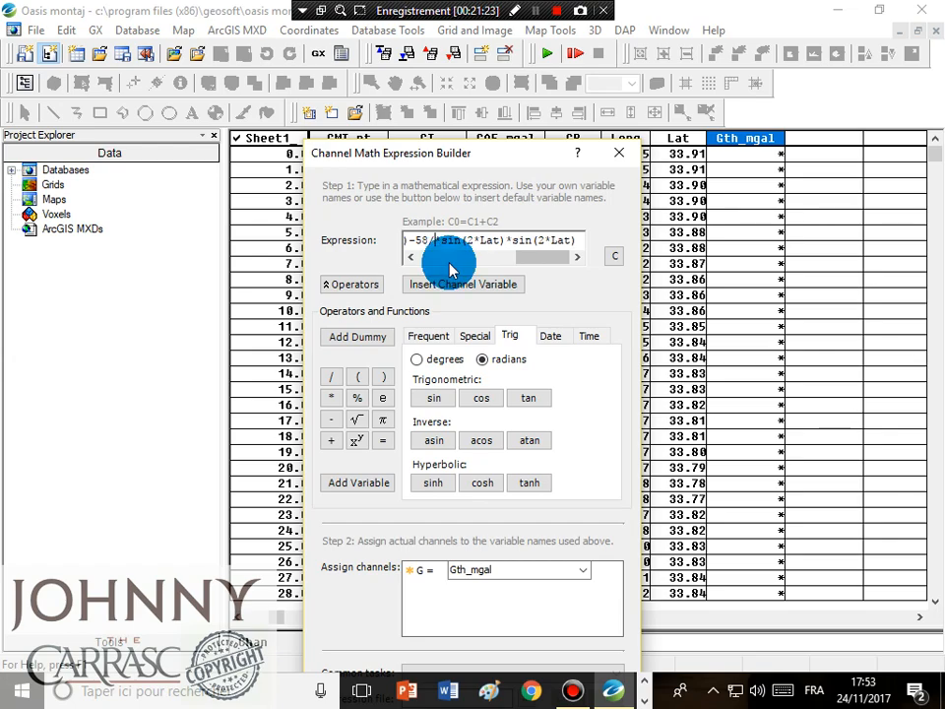
type("10000")
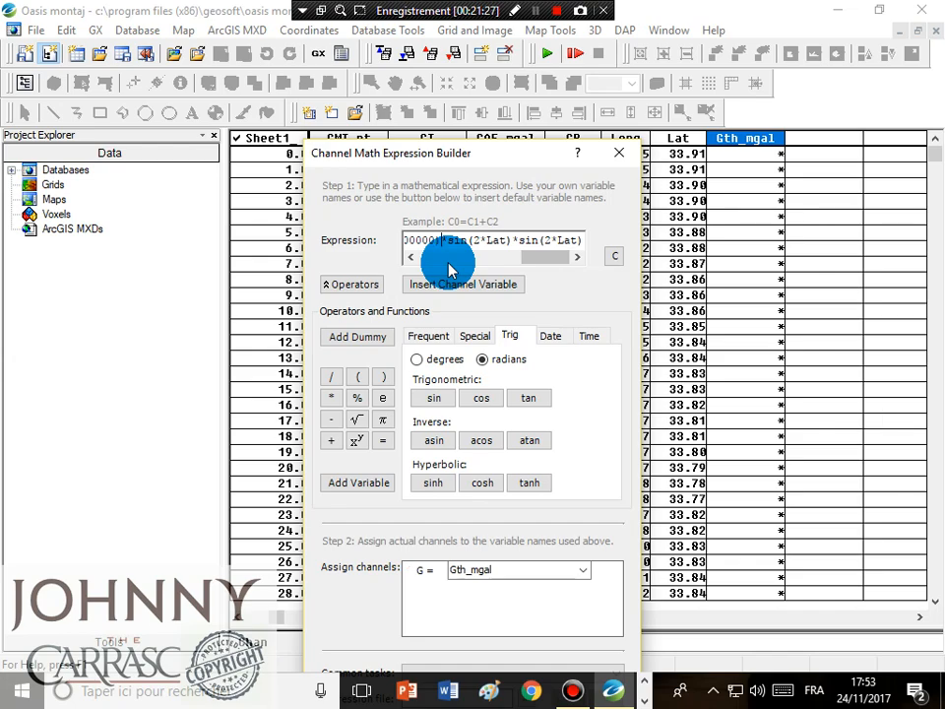
Step: Add the opening parenthesis before 58 so the fraction 58/10000000 is enclosed in parentheses
left_click_drag(551, 258, 527, 260)
left_click(462, 240)
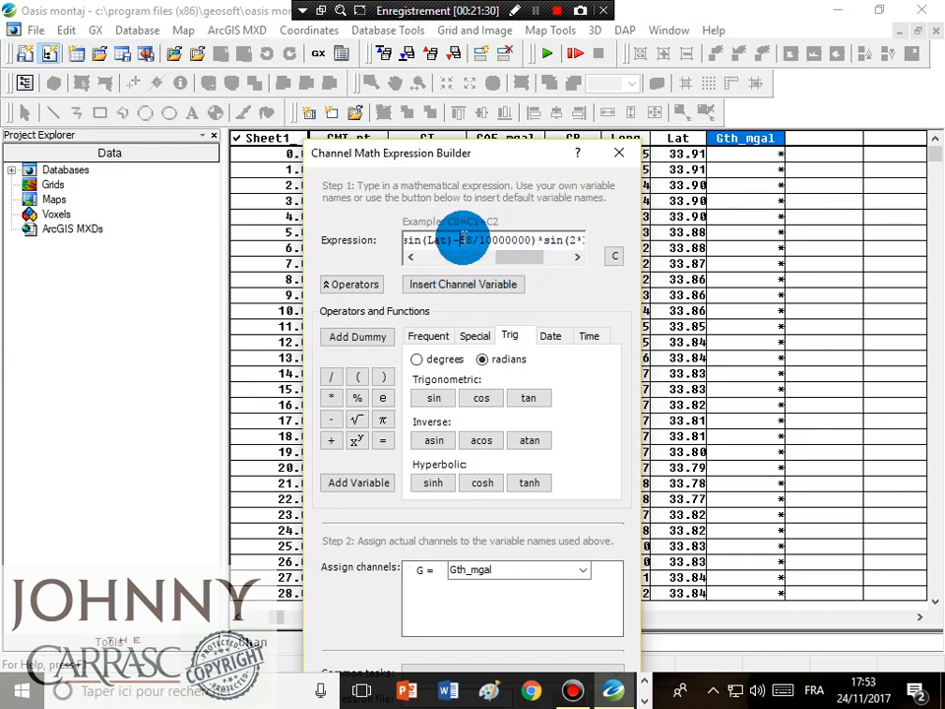
type("(")
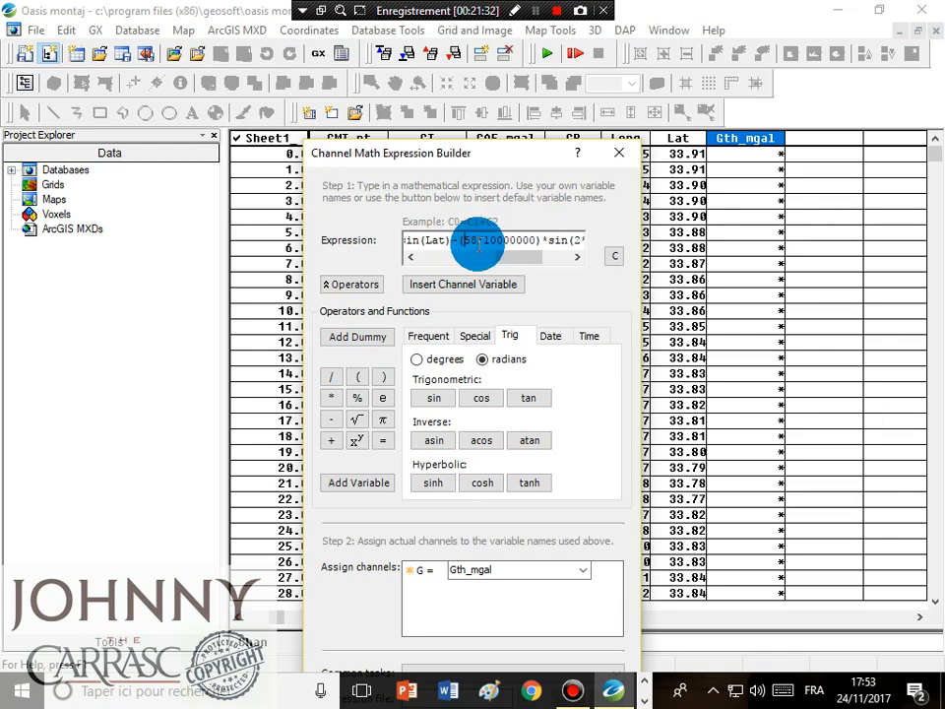
Step: Try to apply the theoretical gravity expression to the Gth_mgal channel
left_click_drag(520, 259, 436, 251)
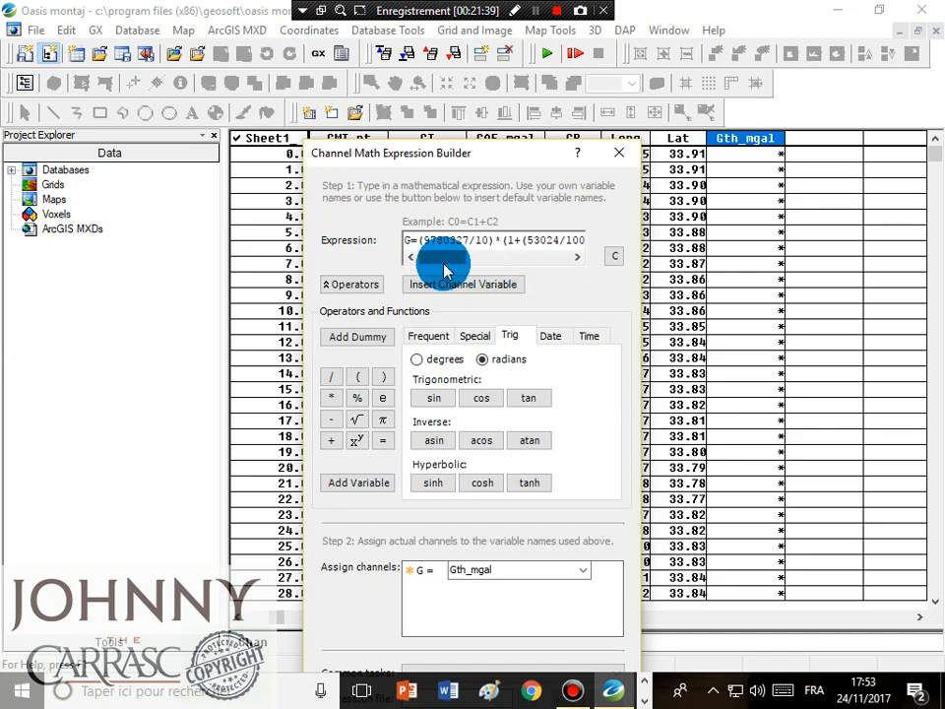
left_click_drag(523, 152, 479, 52)
left_click(497, 635)
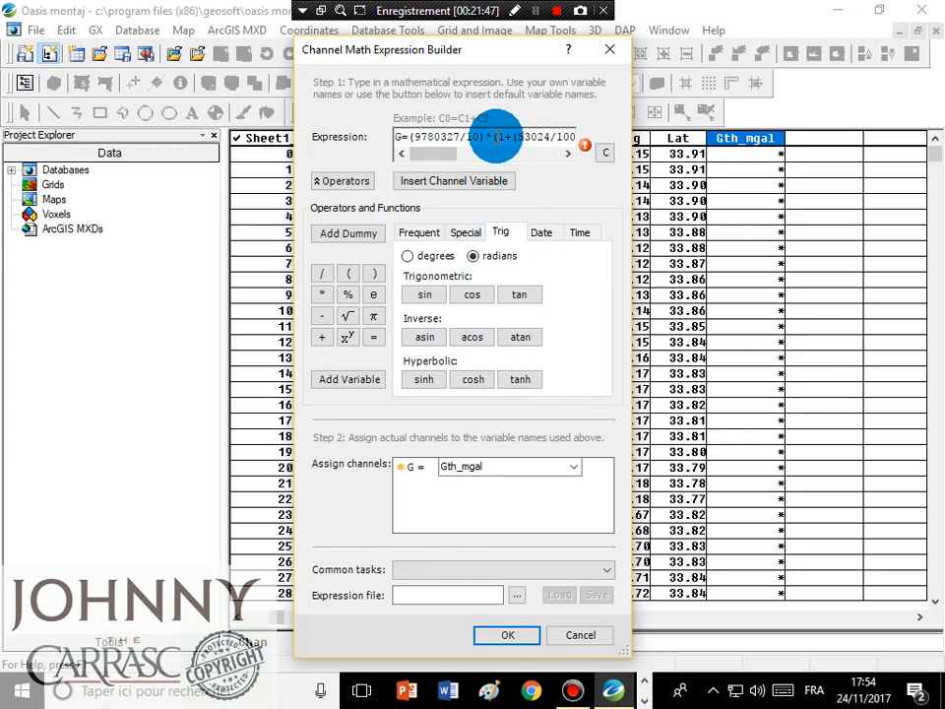
Step: Complete the expression with a final closing parenthesis after the last sin(2*Lat) and apply it to Gth_mgal
left_click(570, 155)
left_click(569, 154)
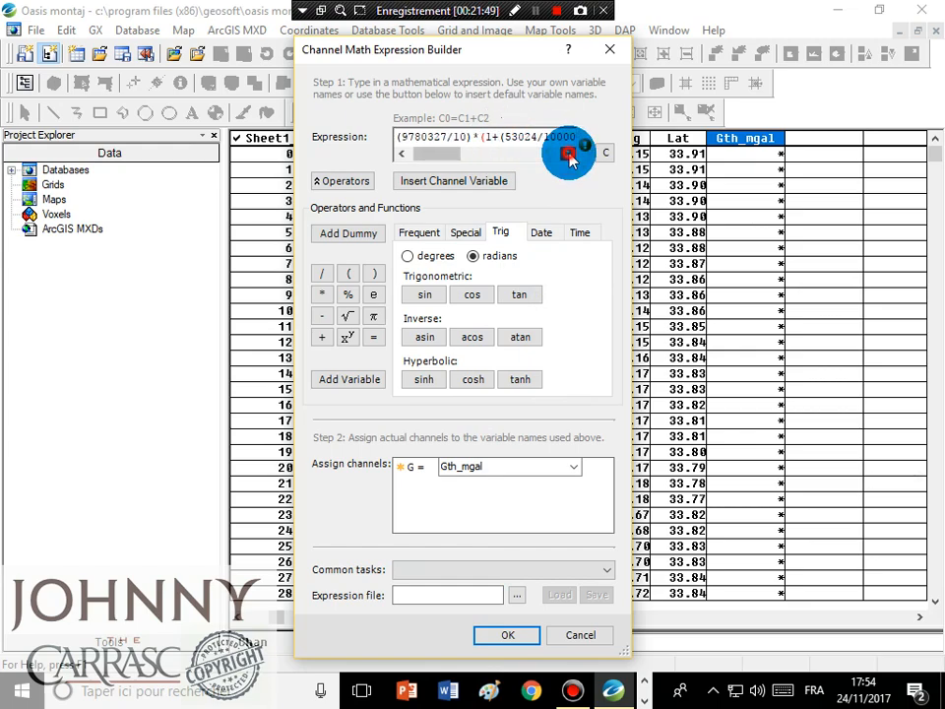
left_click(569, 155)
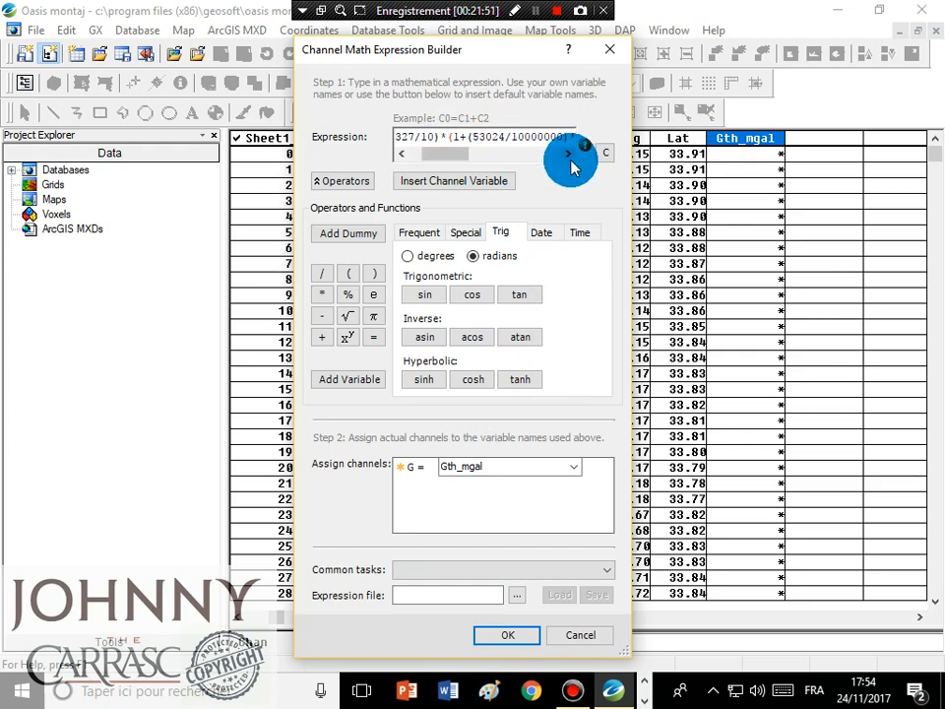
left_click(569, 155)
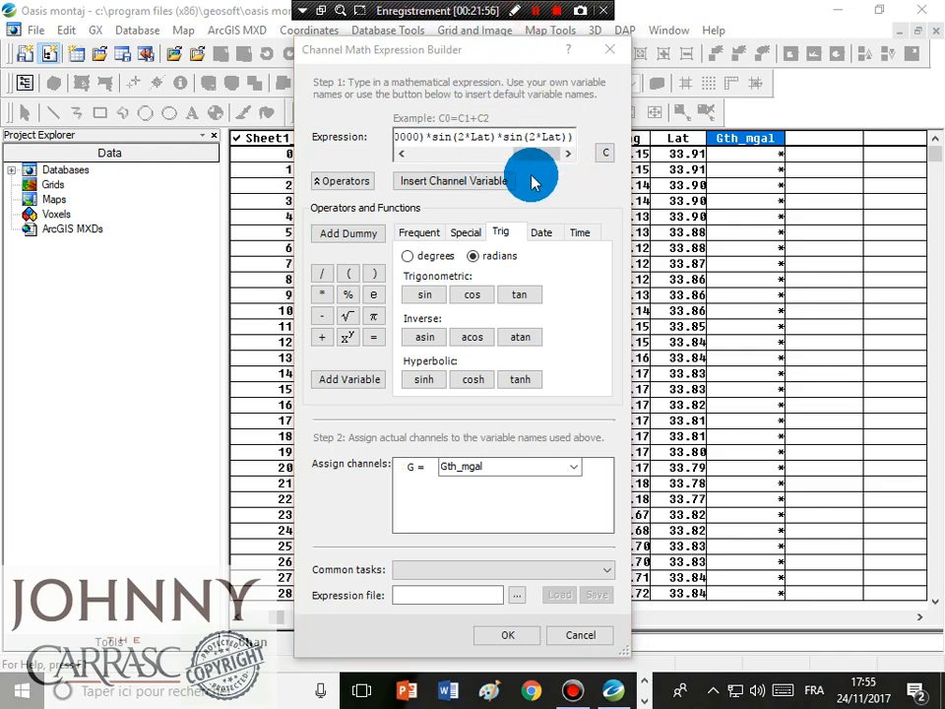
mouse_move(537, 154)
left_mouse_down()
mouse_move(506, 149)
mouse_move(553, 153)
left_mouse_up()
left_click(508, 635)
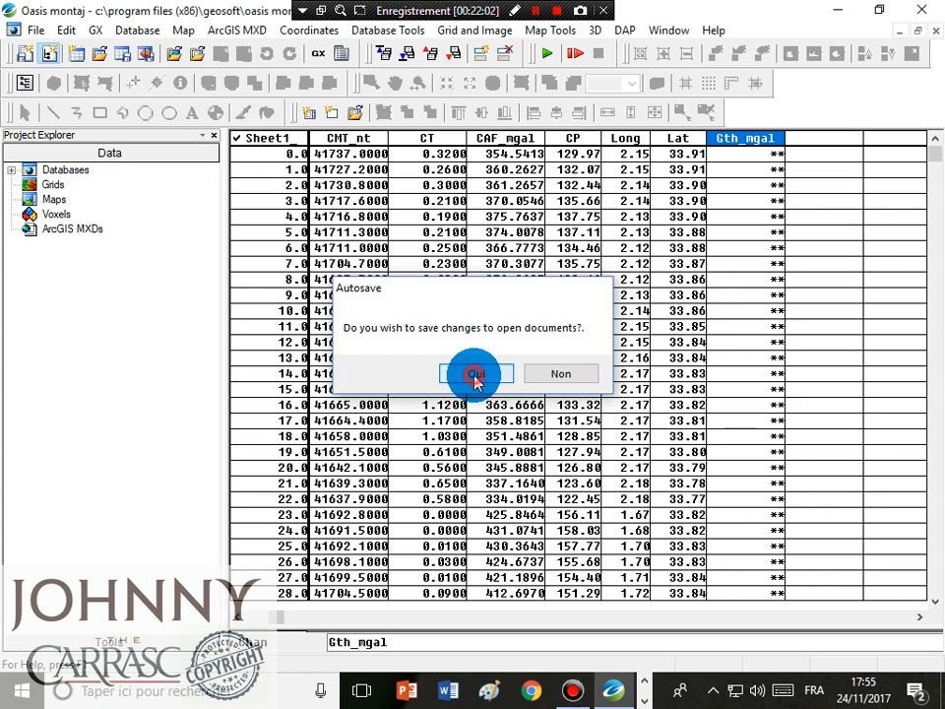
Step: Save the changes to the open documents and widen the Gth_mgal column to display its computed values in full
left_click(477, 376)
left_click_drag(793, 139, 802, 139)
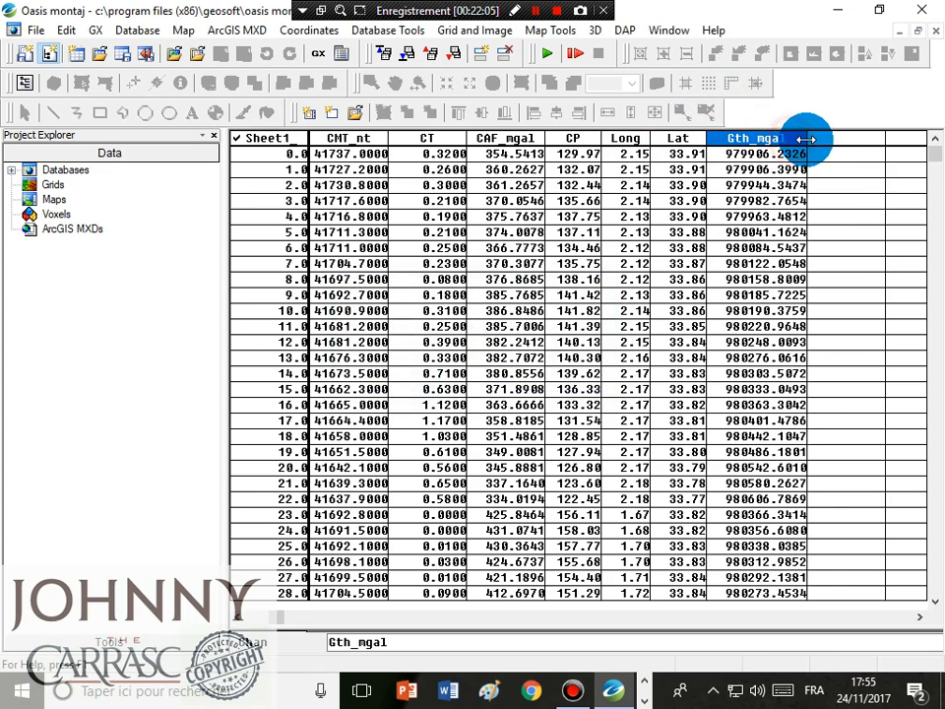
left_click(752, 155)
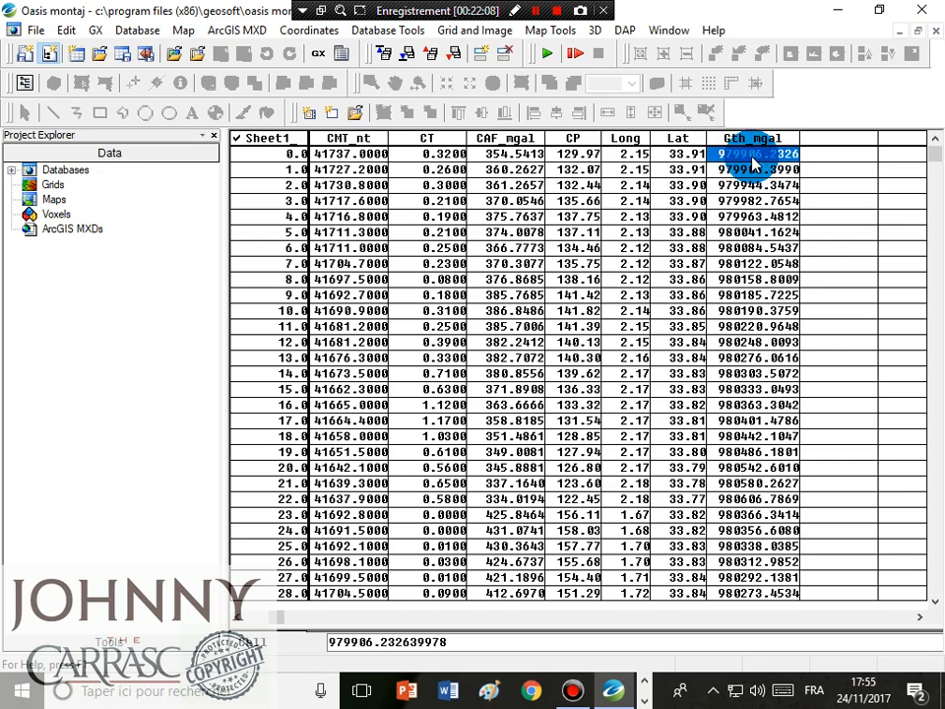
Step: Create a new channel named AB_mgal with 4 decimals in the empty column after Gth_mgal
left_click(820, 143)
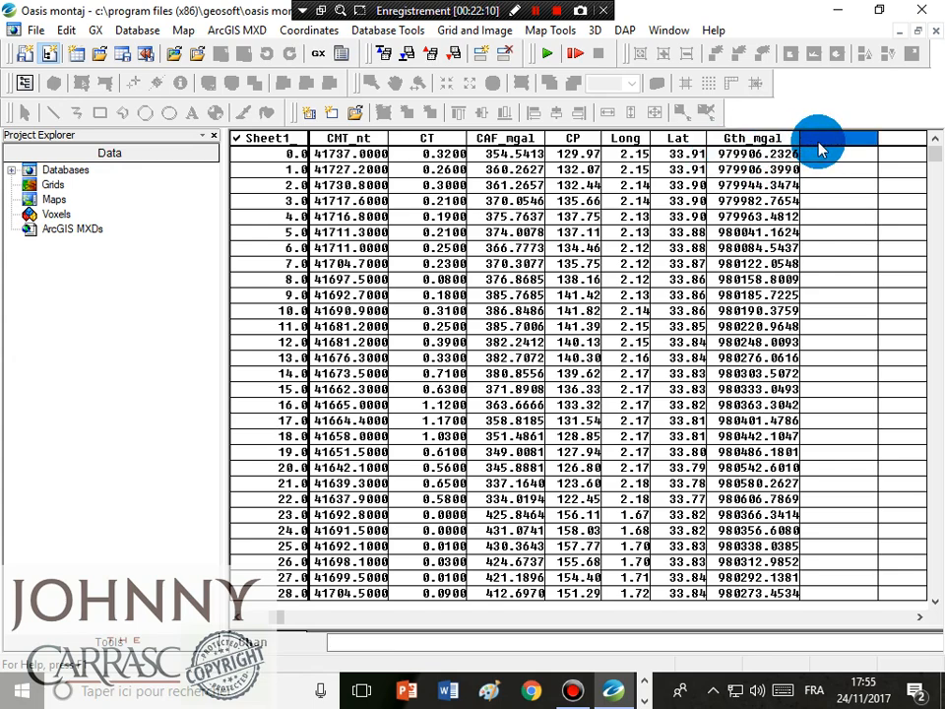
right_click(820, 147)
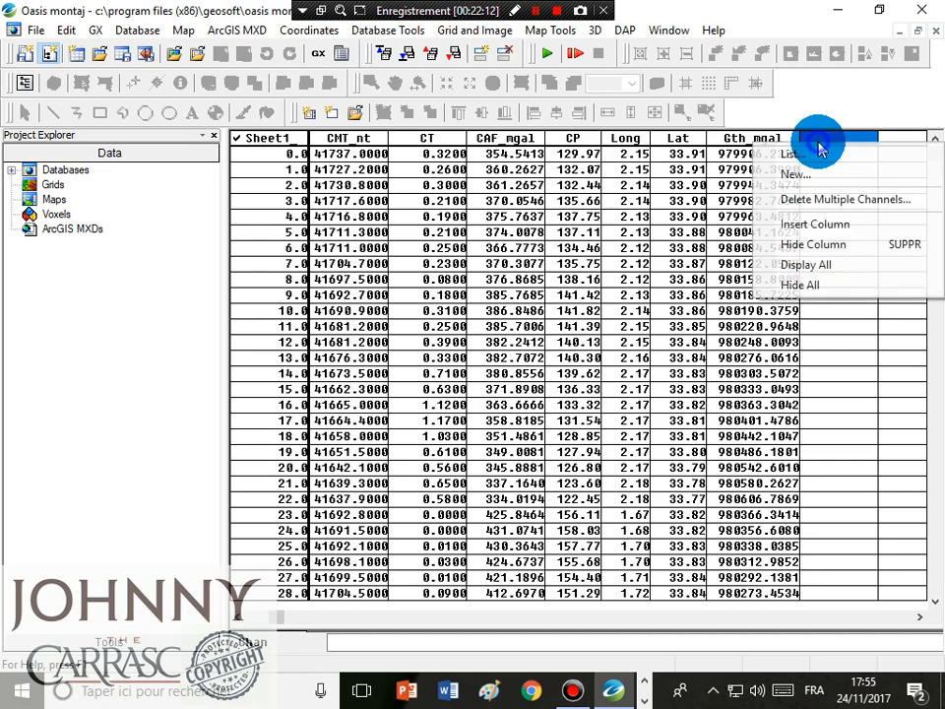
left_click(827, 169)
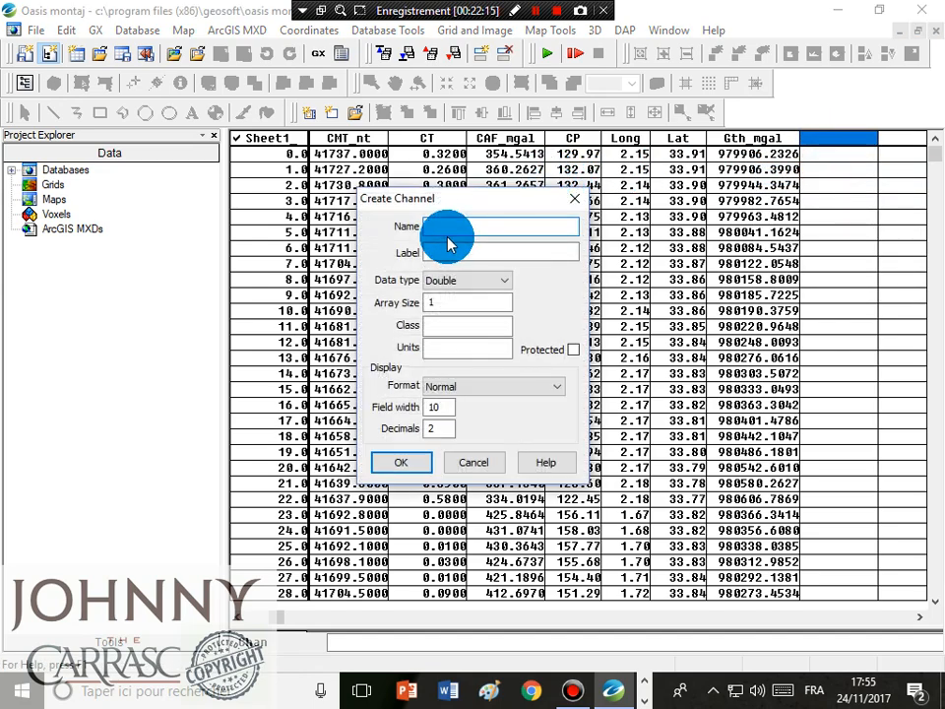
type("AB_mgal")
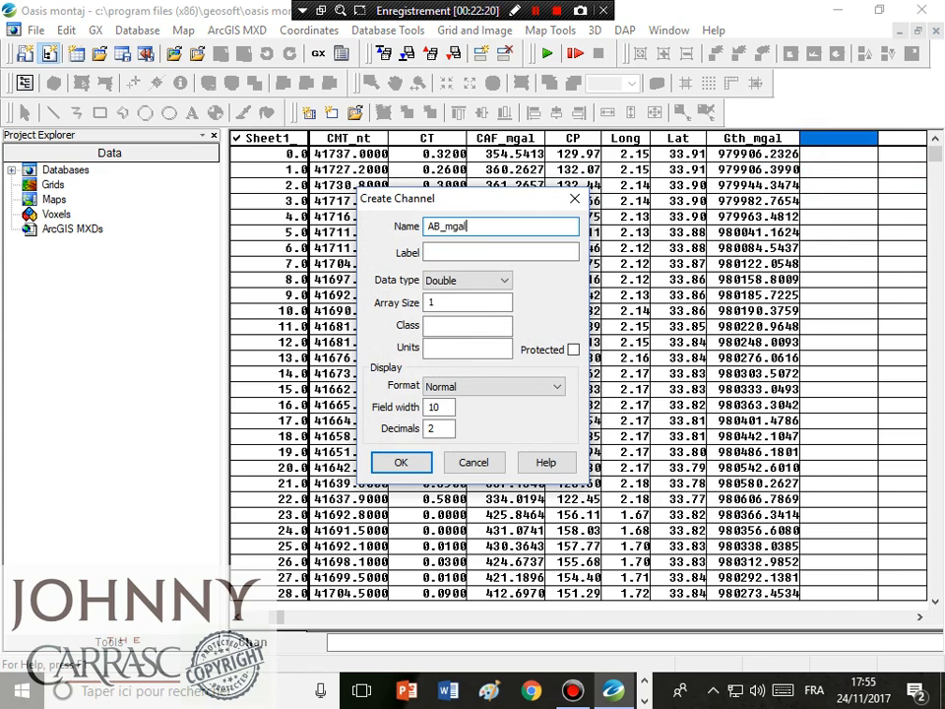
double_click(435, 428)
type("4")
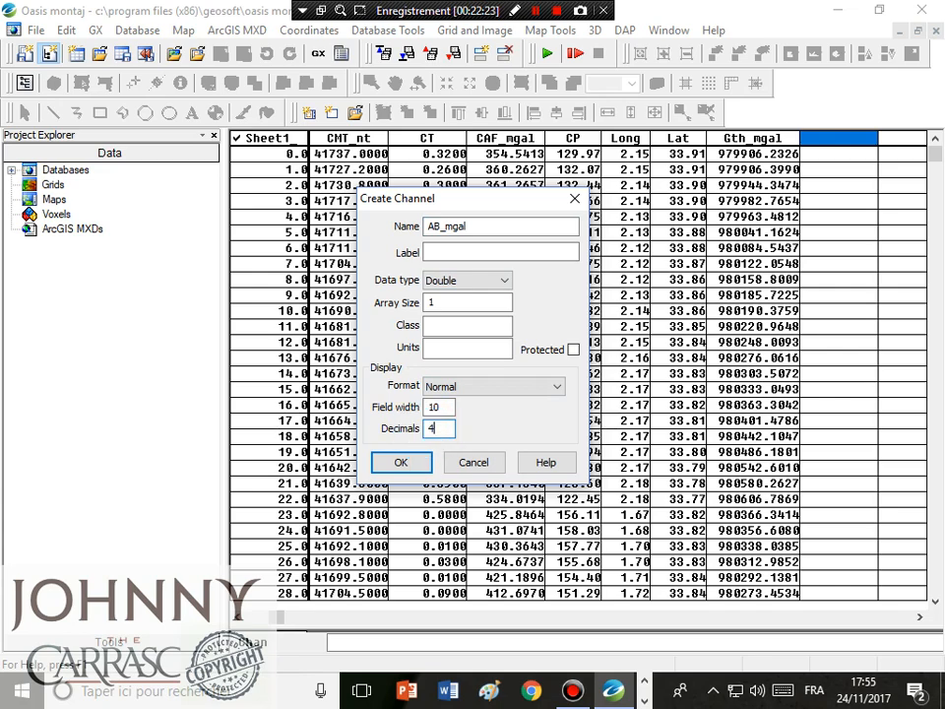
left_click(401, 460)
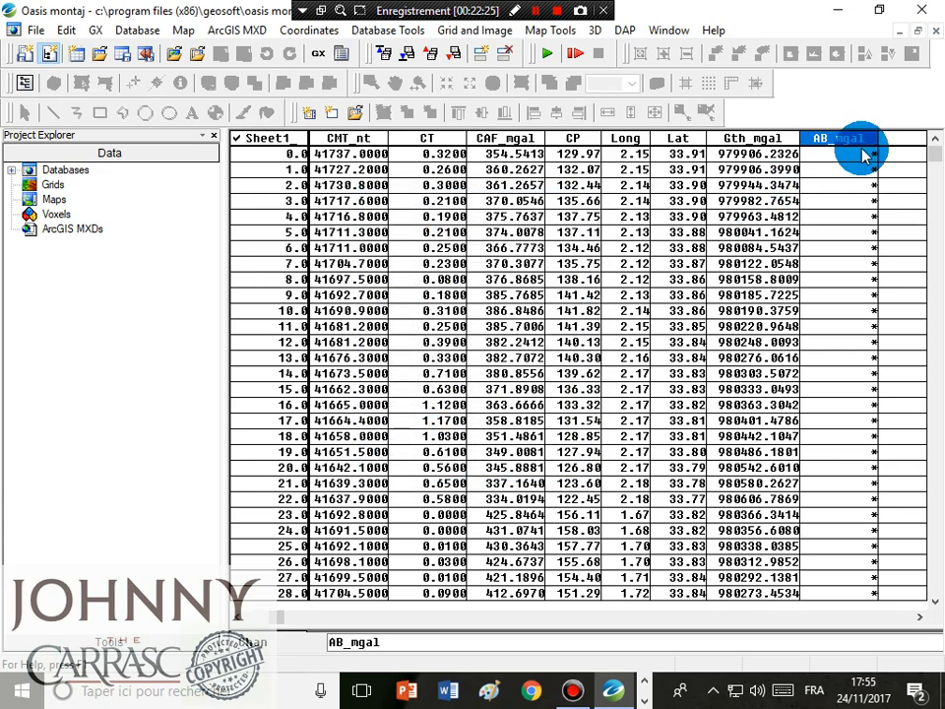
Step: Open the Channel Math Expression Builder and clear the previous expression to start a new one
left_click(369, 31)
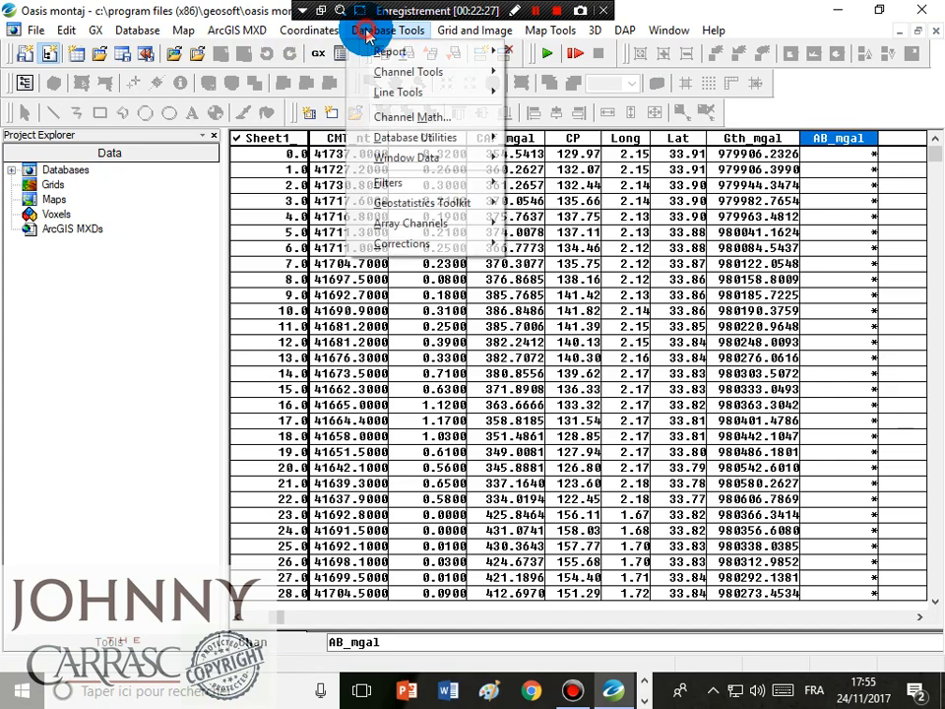
left_click(449, 116)
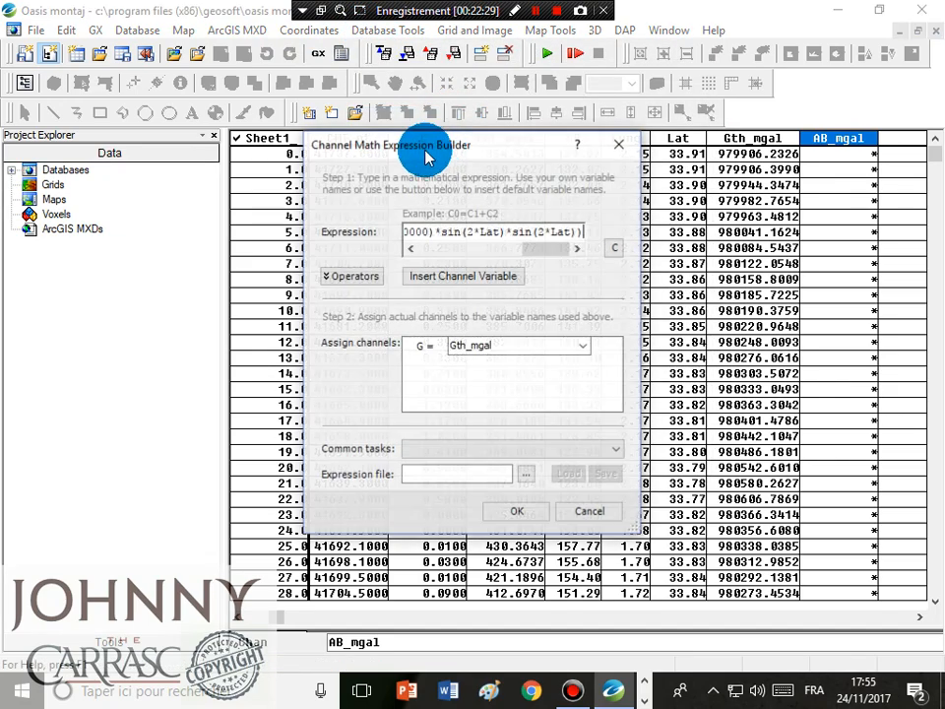
left_click_drag(493, 147, 630, 259)
left_click(660, 259)
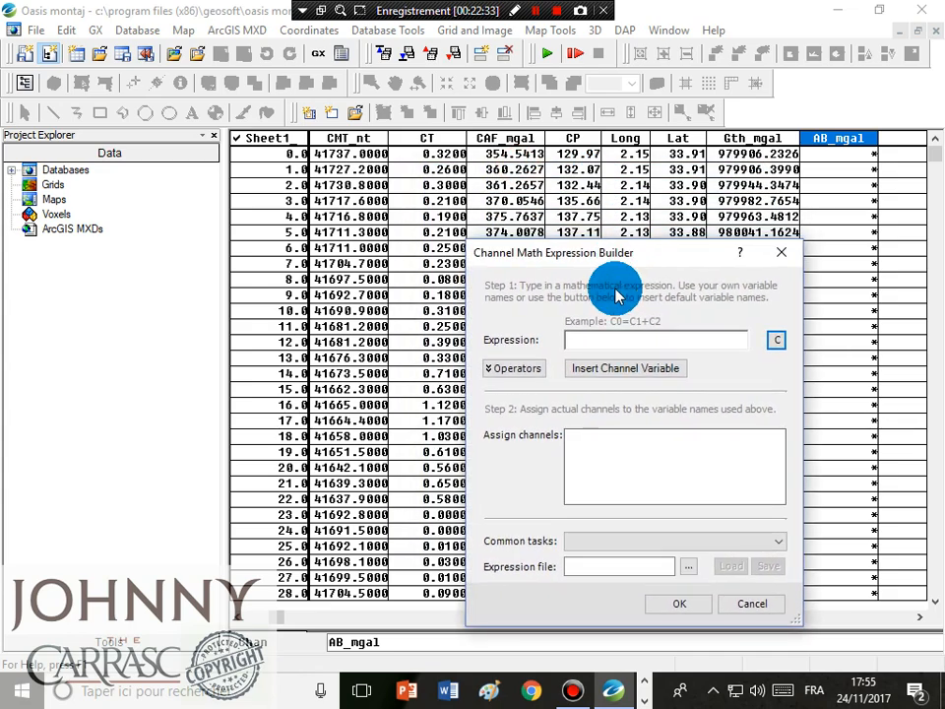
left_click(595, 338)
type("AB_")
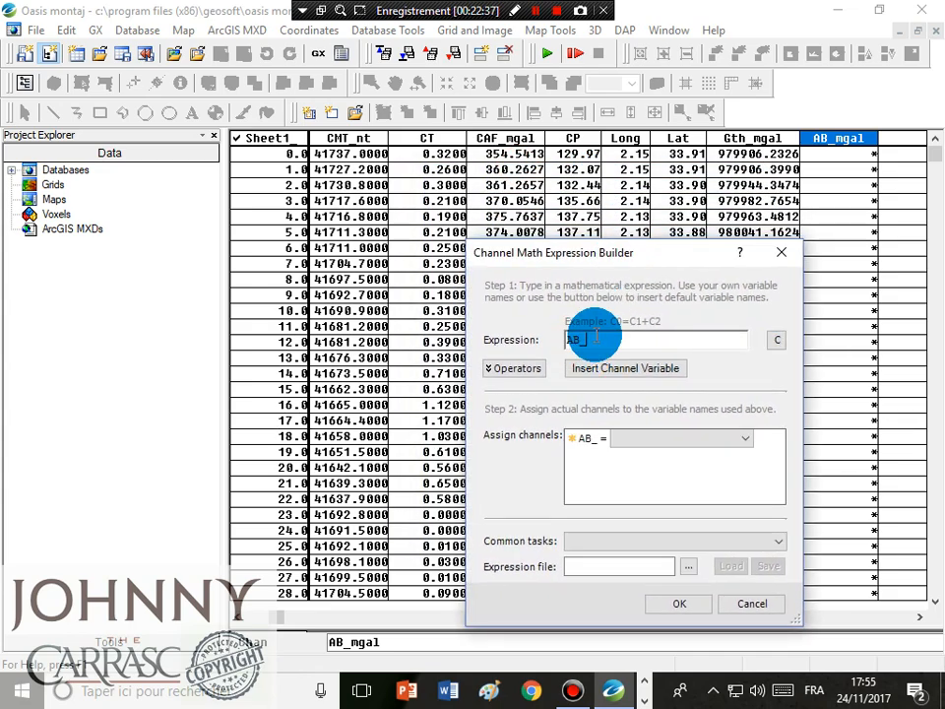
key("BackSpace")
key("BackSpace")
key("BackSpace")
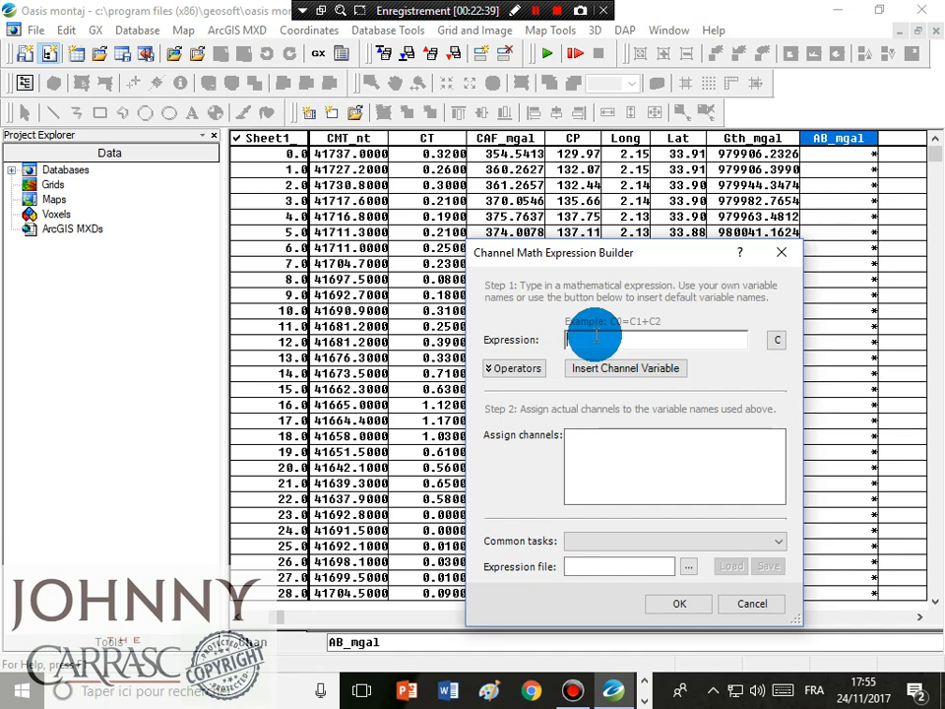
Step: Enter the channel math expression AB=a-b-c-d
type("AB=")
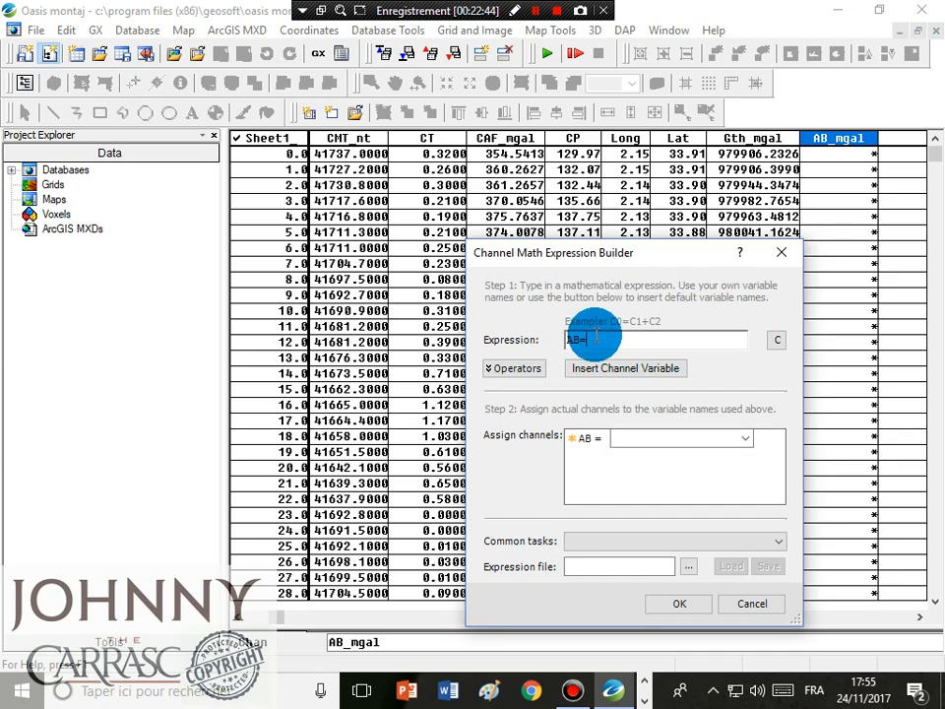
type("a")
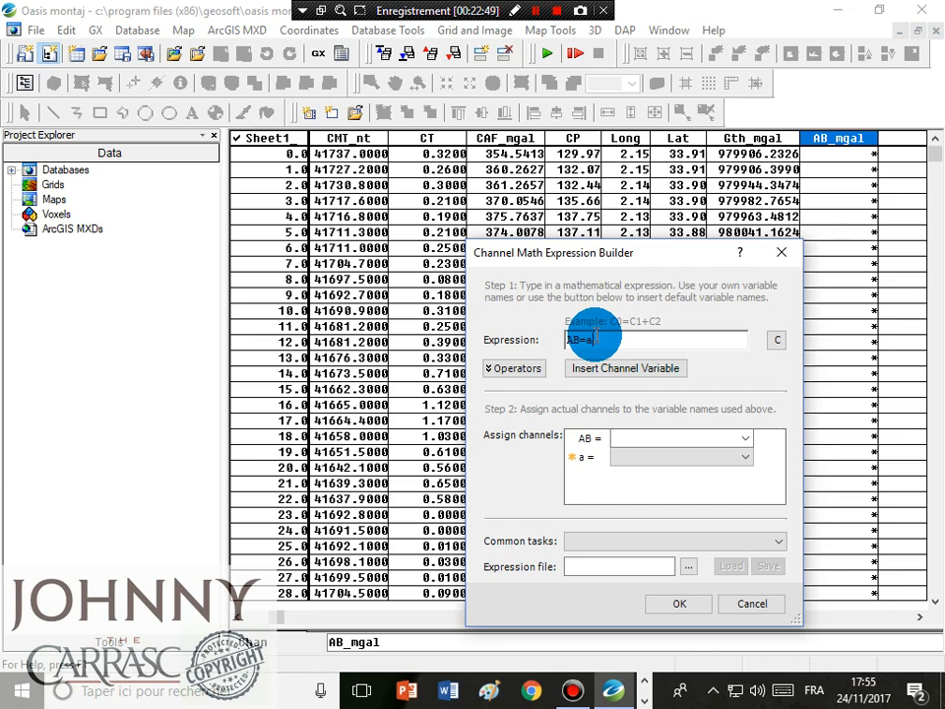
type("-")
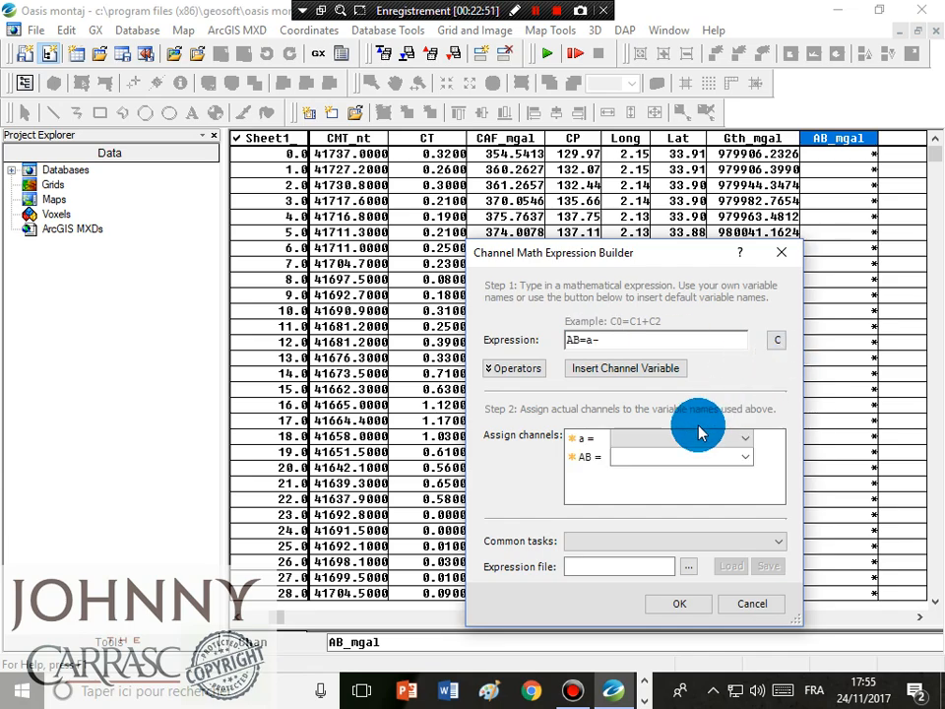
type("b")
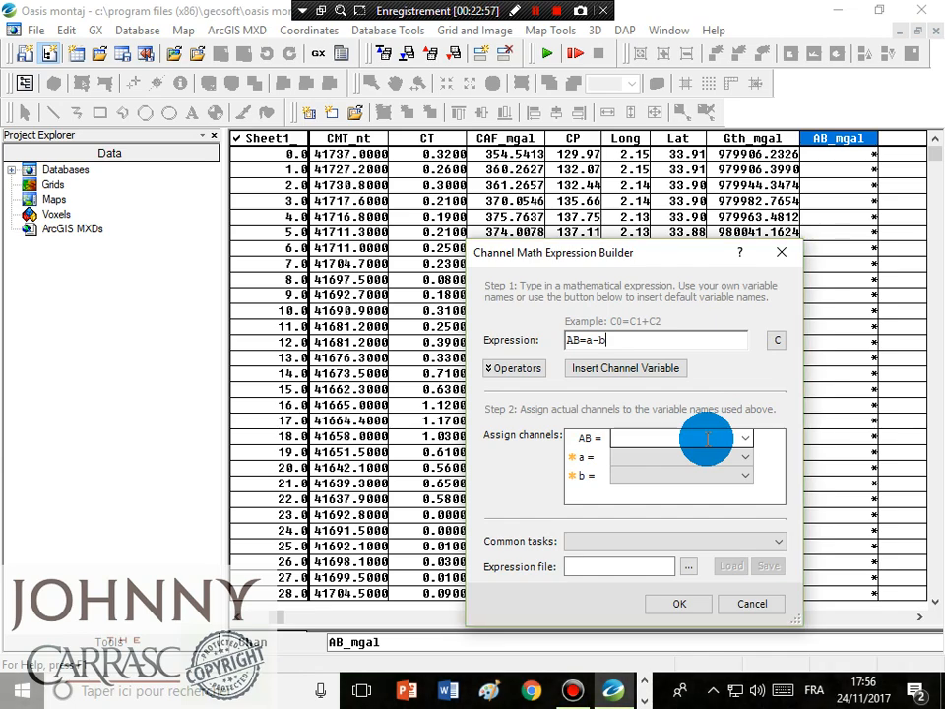
type("-")
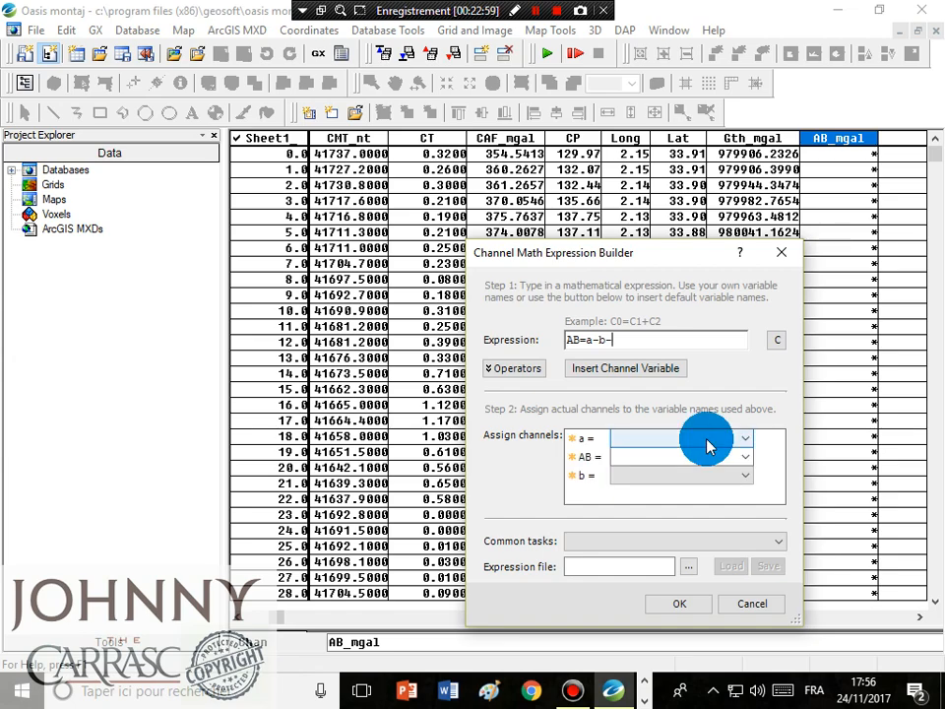
type("c")
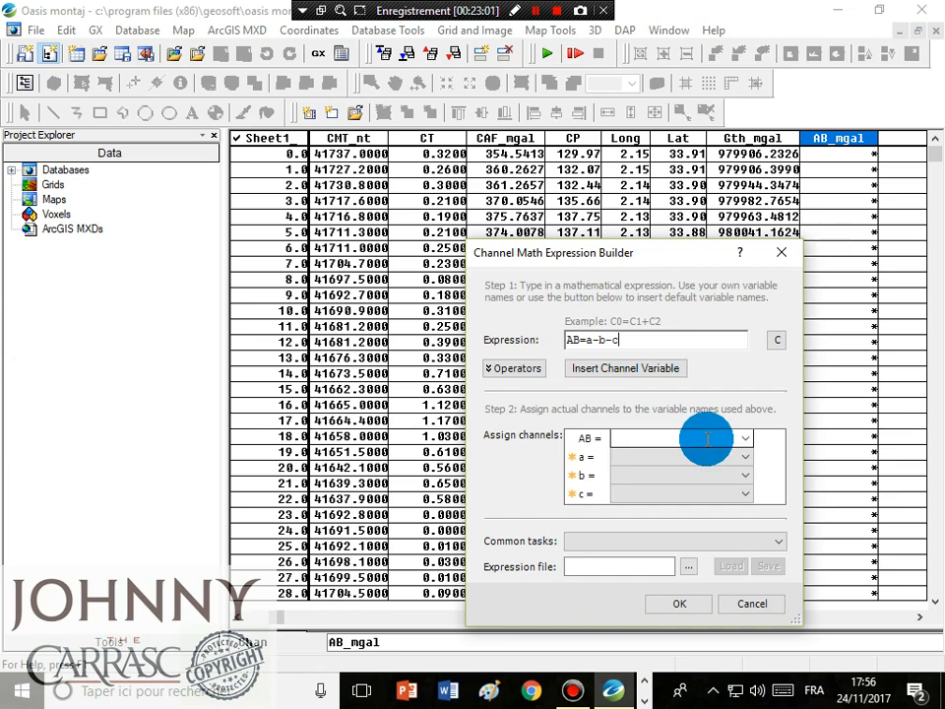
type("-")
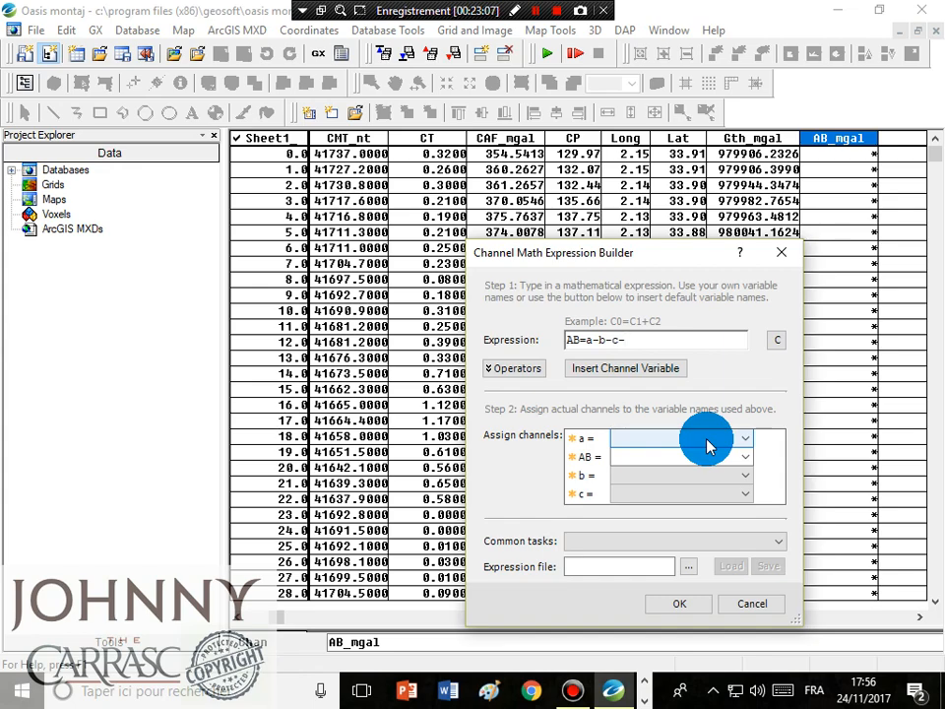
type("d")
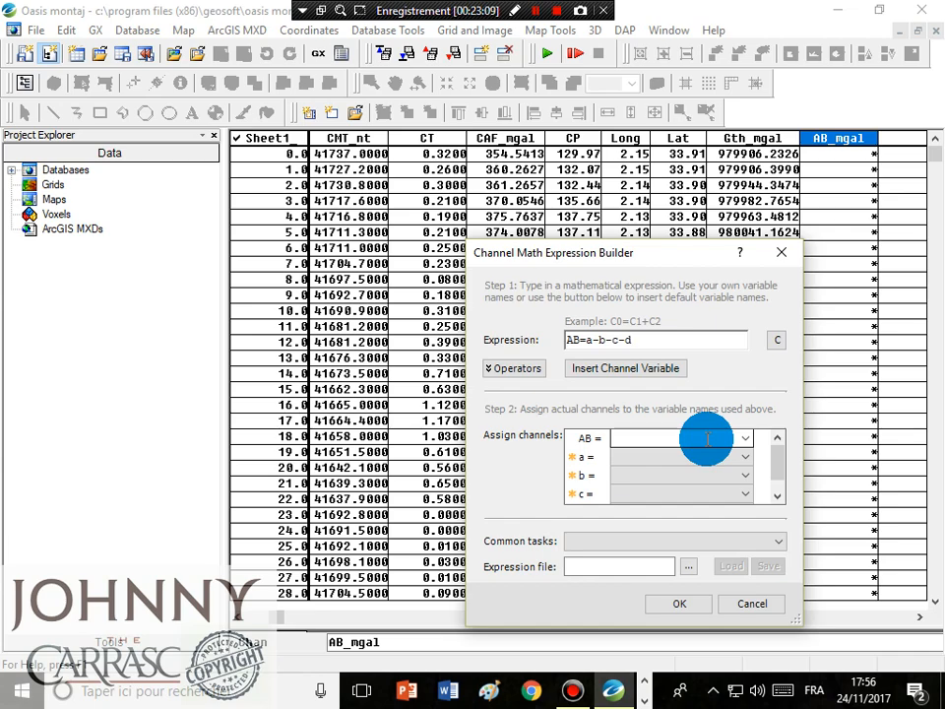
Step: Change the operator before d to a plus so the expression reads AB=a-b-c+d
key("Left")
key("BackSpace")
type("+")
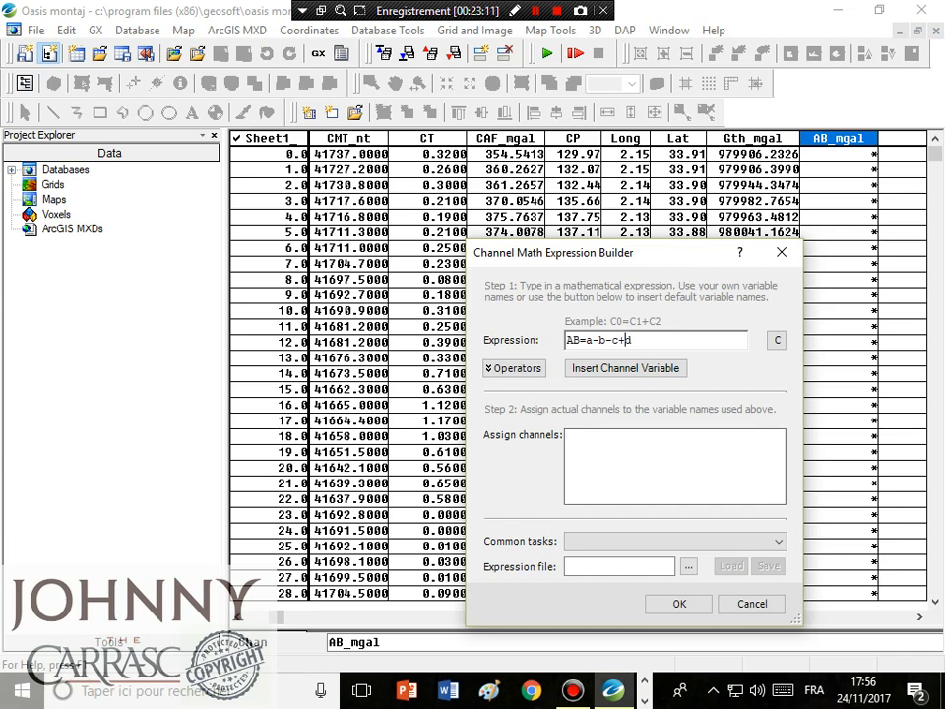
Step: Replace the variable a with the channel name Go_mgal in the AB expression
key("Left")
key("Left")
key("Left")
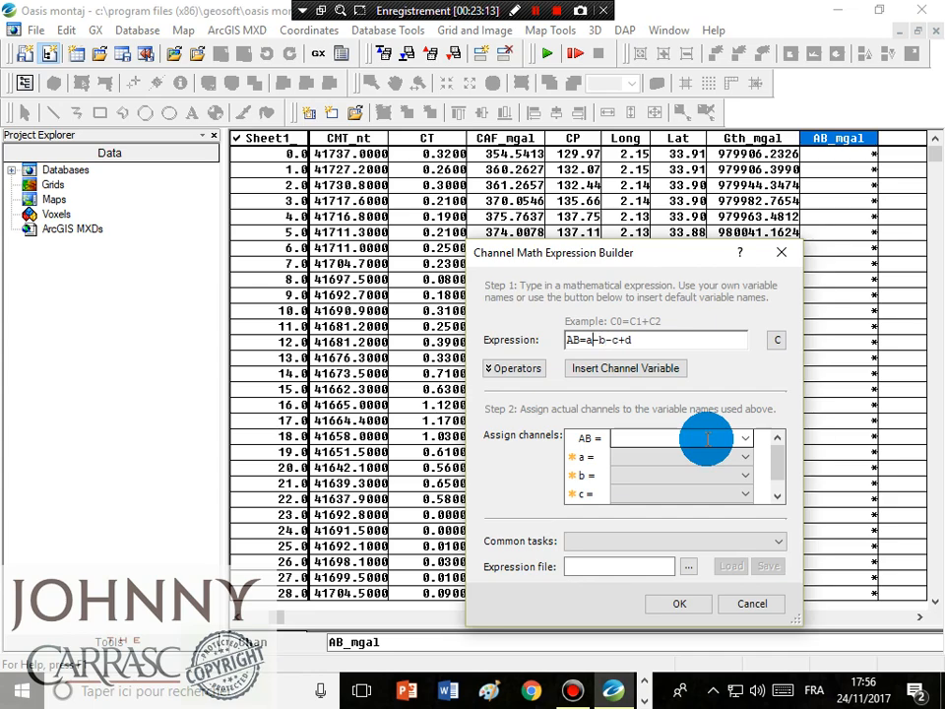
key("BackSpace")
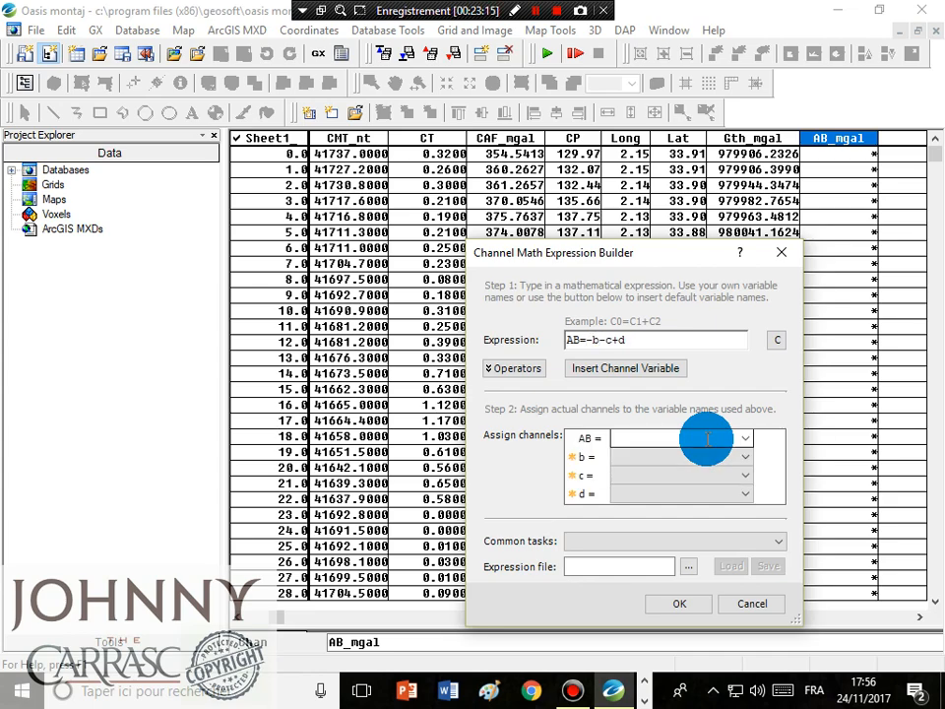
type("G")
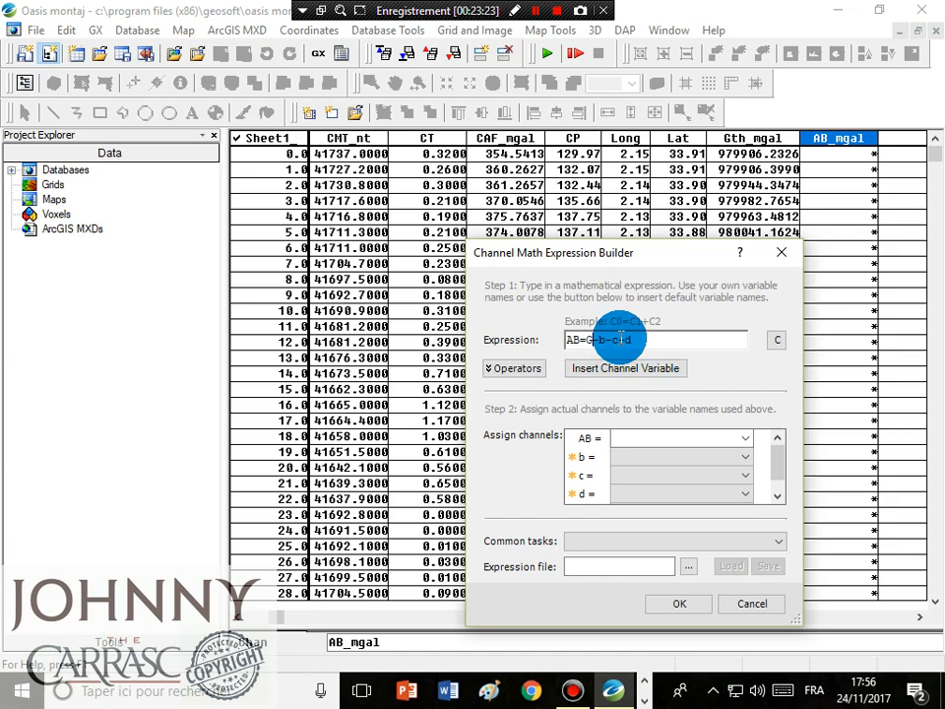
type("0")
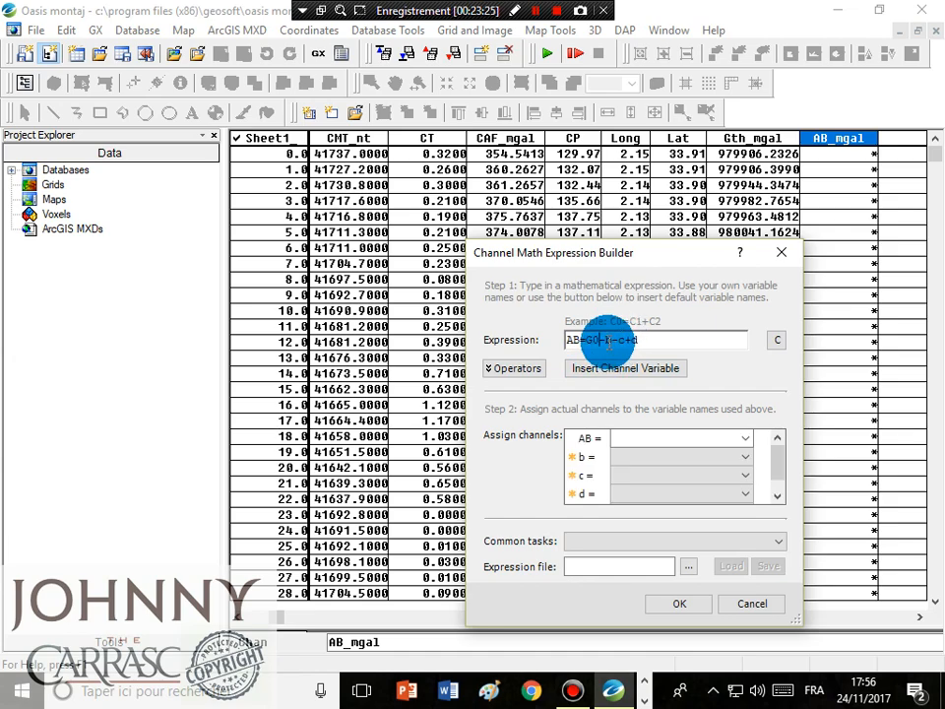
key("BackSpace")
type("o")
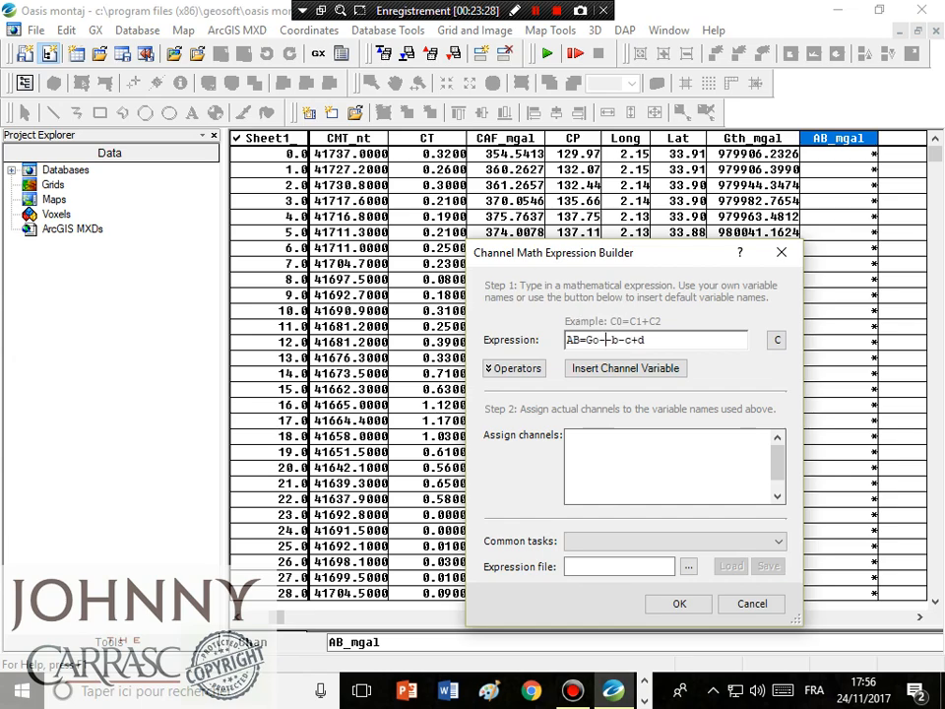
type("_")
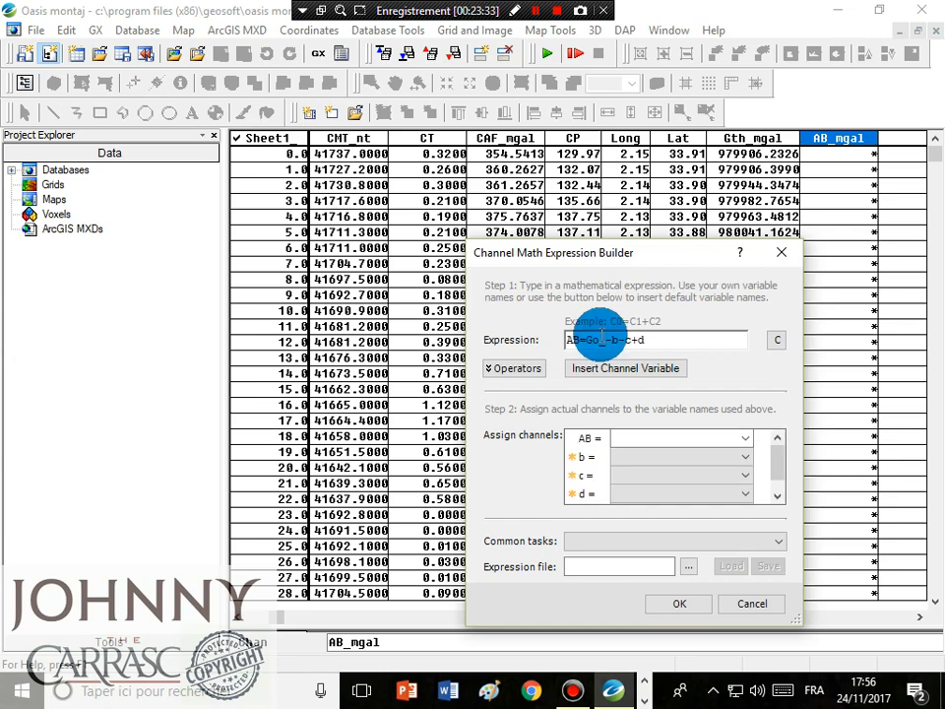
type("mgal")
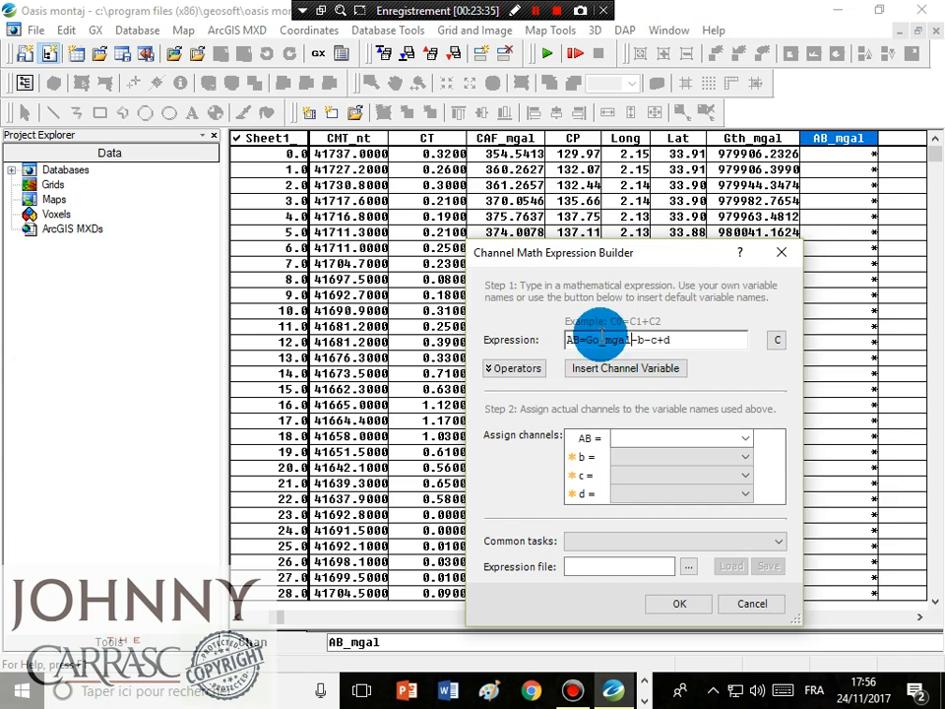
Step: Replace the variable b with Gth_mgal and remove the stray underscore after Go_mgal so the expression begins AB=Go_mgal-Gth_mgal
type("_-")
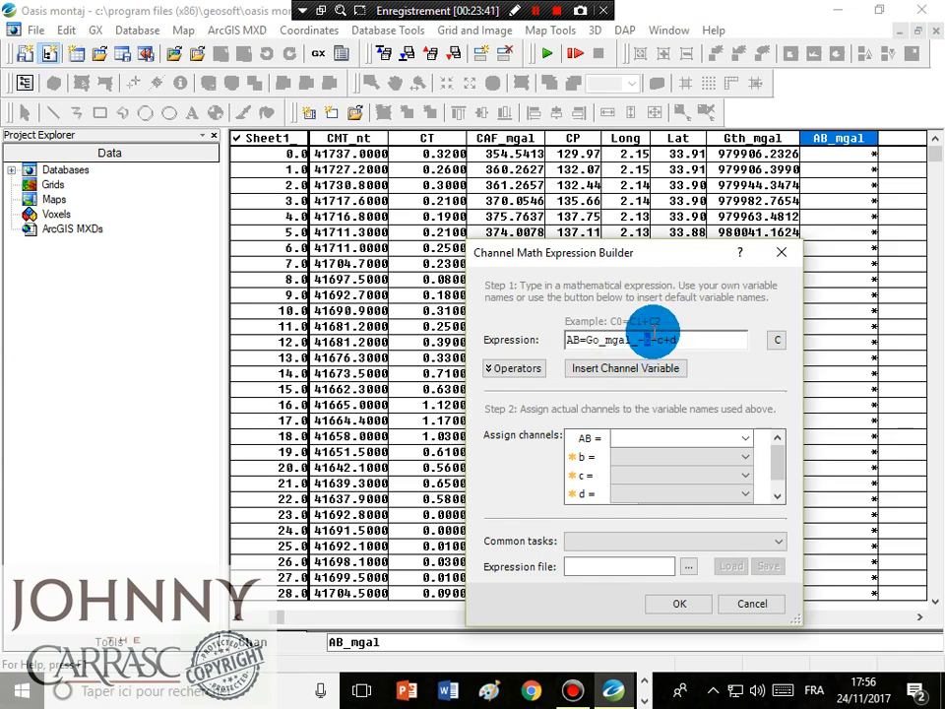
type("Gth")
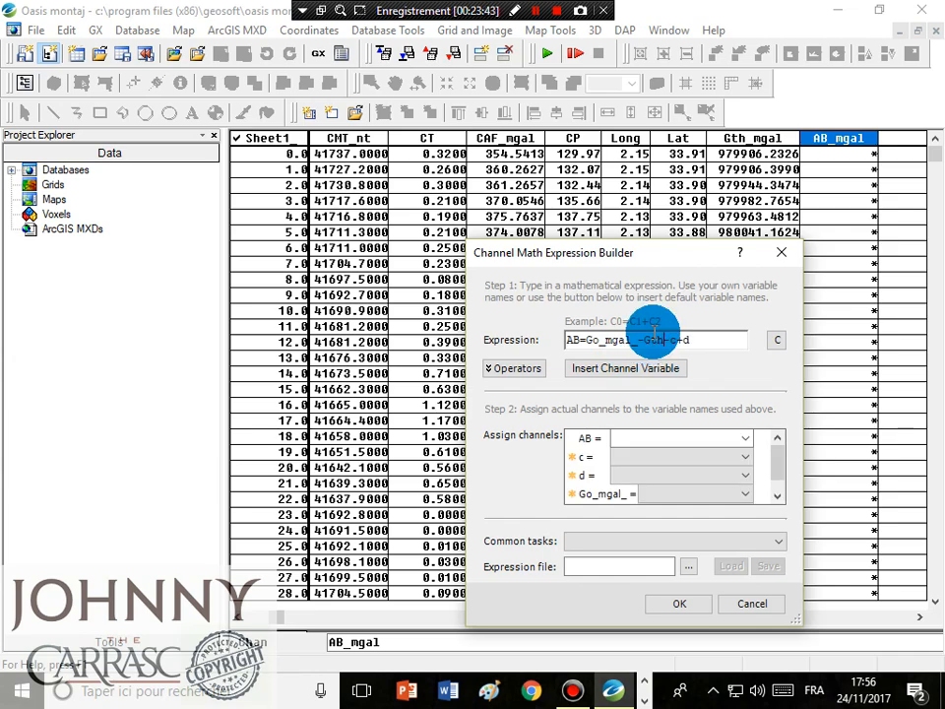
type("_mgal")
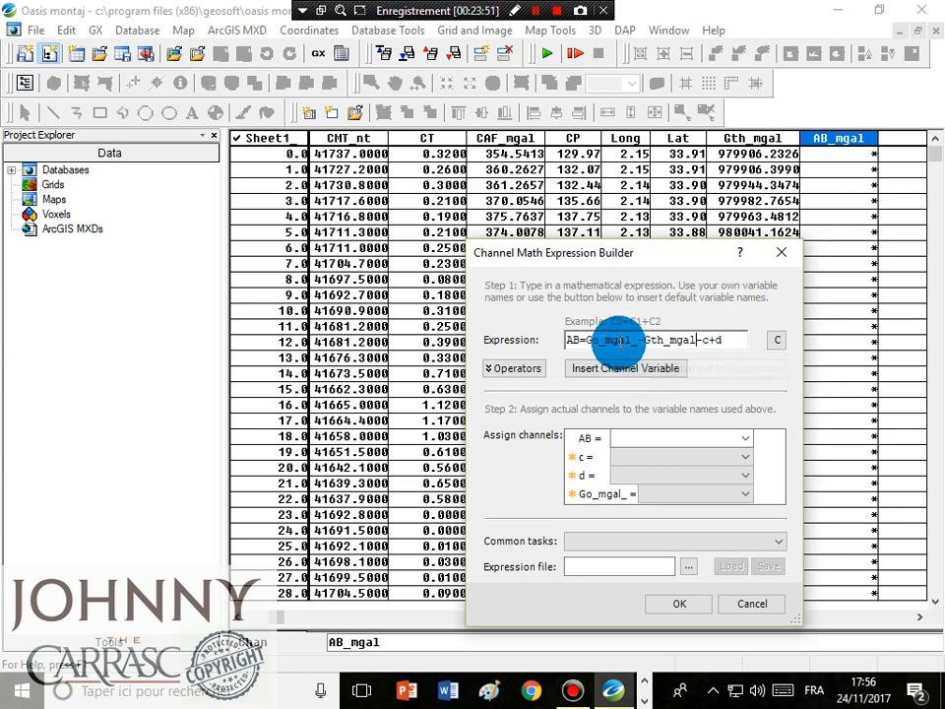
left_click(642, 340)
key("Delete")
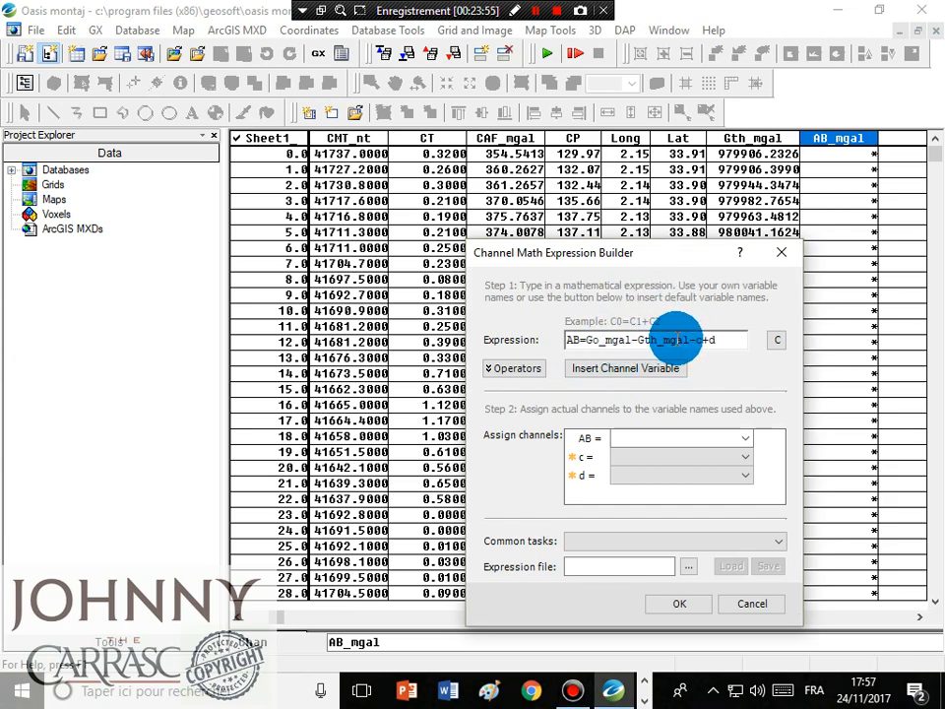
Step: Replace the variable c with the channel name CP in the expression
left_click(692, 340)
left_click(703, 338)
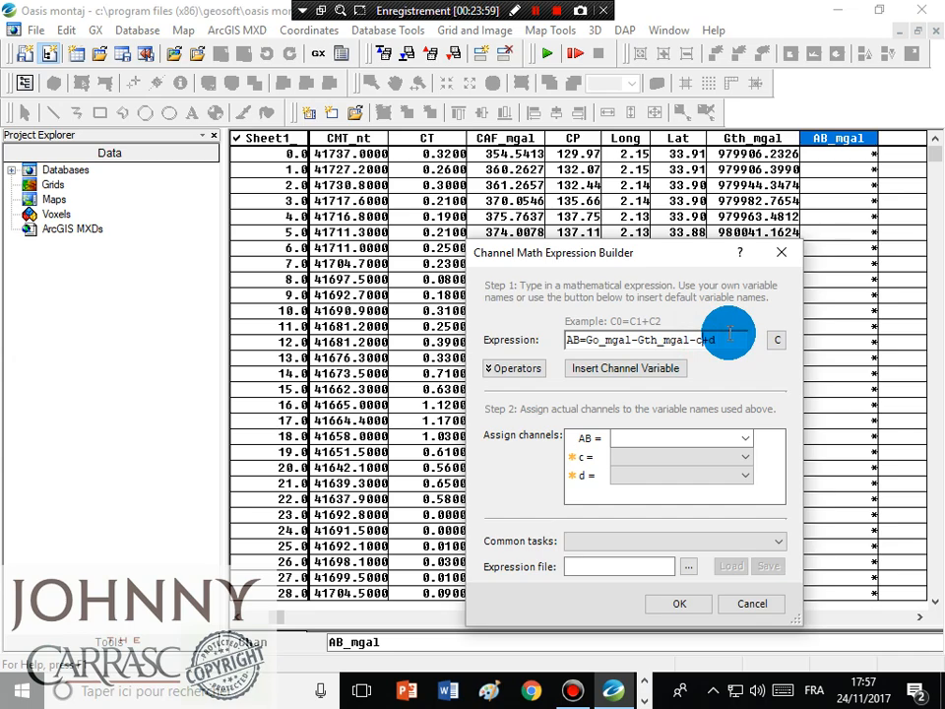
key("BackSpace")
type("CP")
Step: Replace the variable d with CT+CAF_mgal to complete the expression as AB=Go_mgal-Gth_mgal-CP+CT+CAF_mgal
left_click_drag(711, 339, 722, 338)
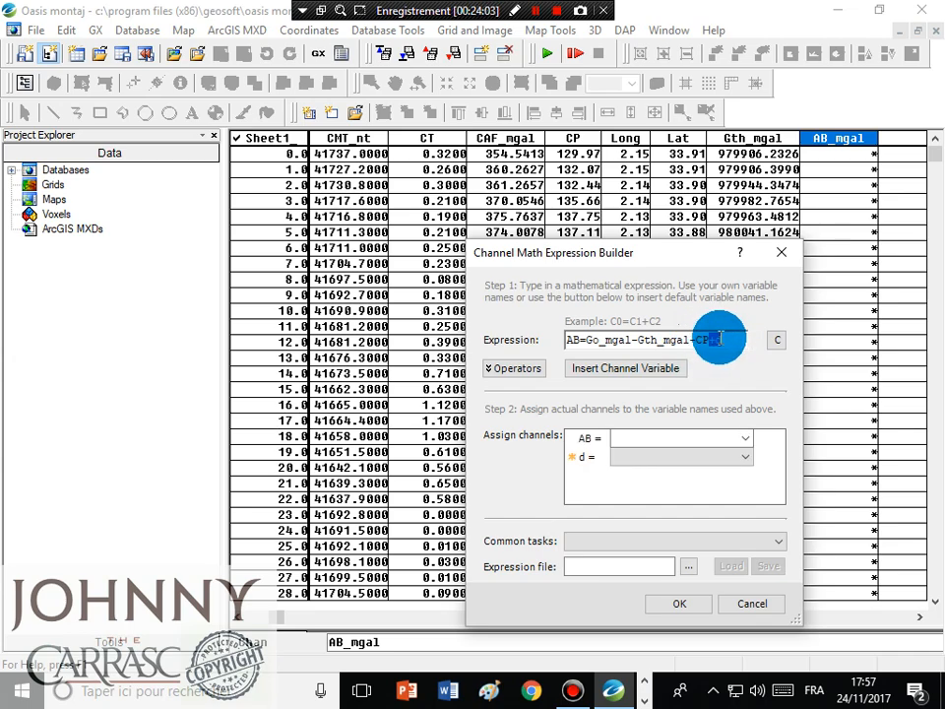
left_click(732, 338)
key("BackSpace")
type("CT+")
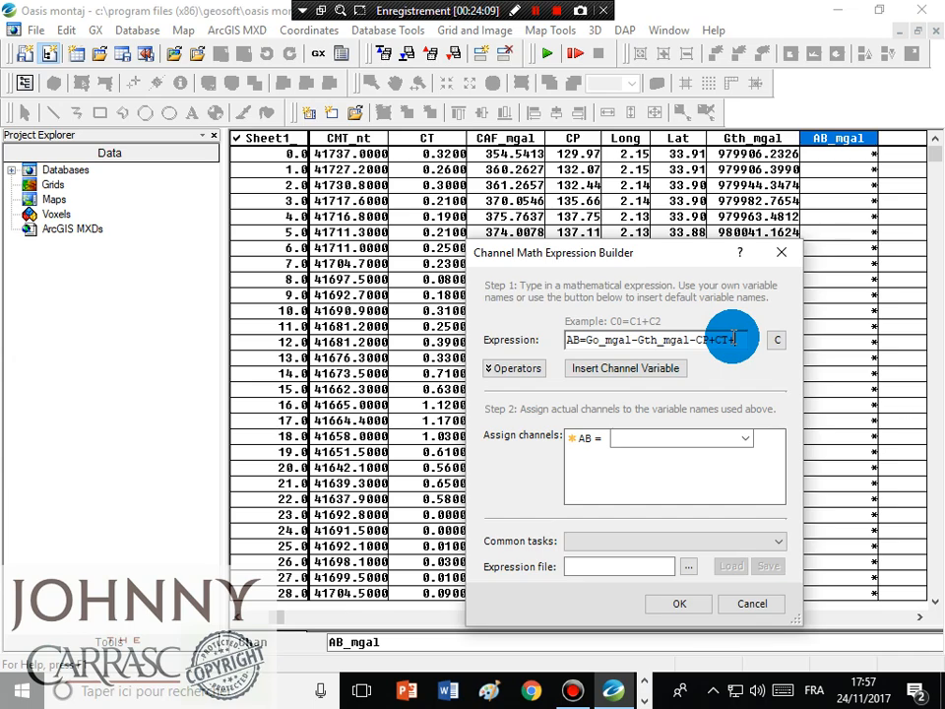
type("C")
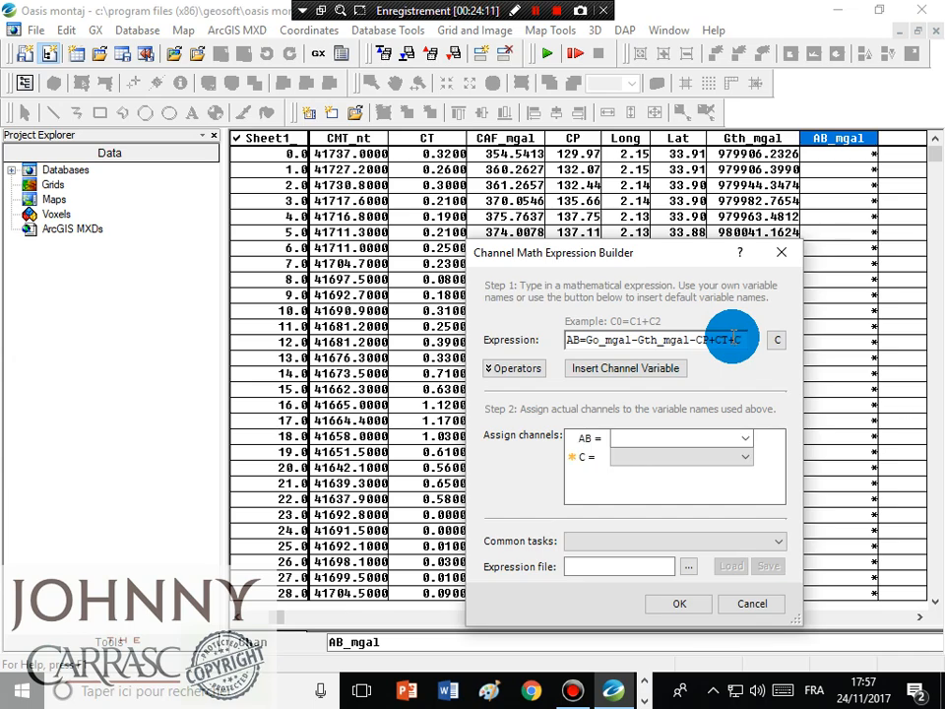
type("A")
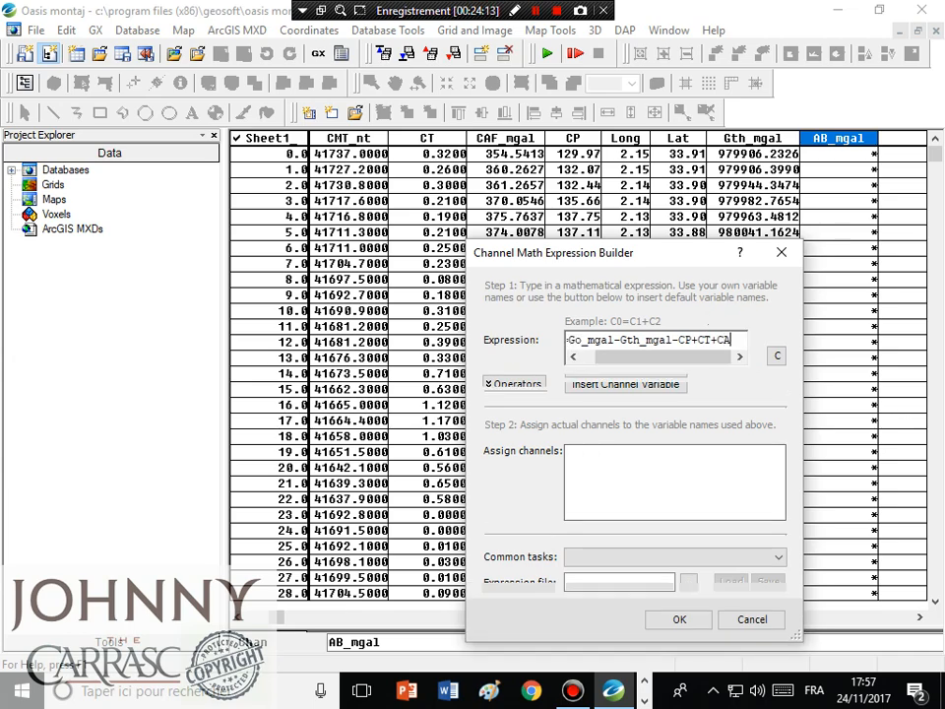
type("F_")
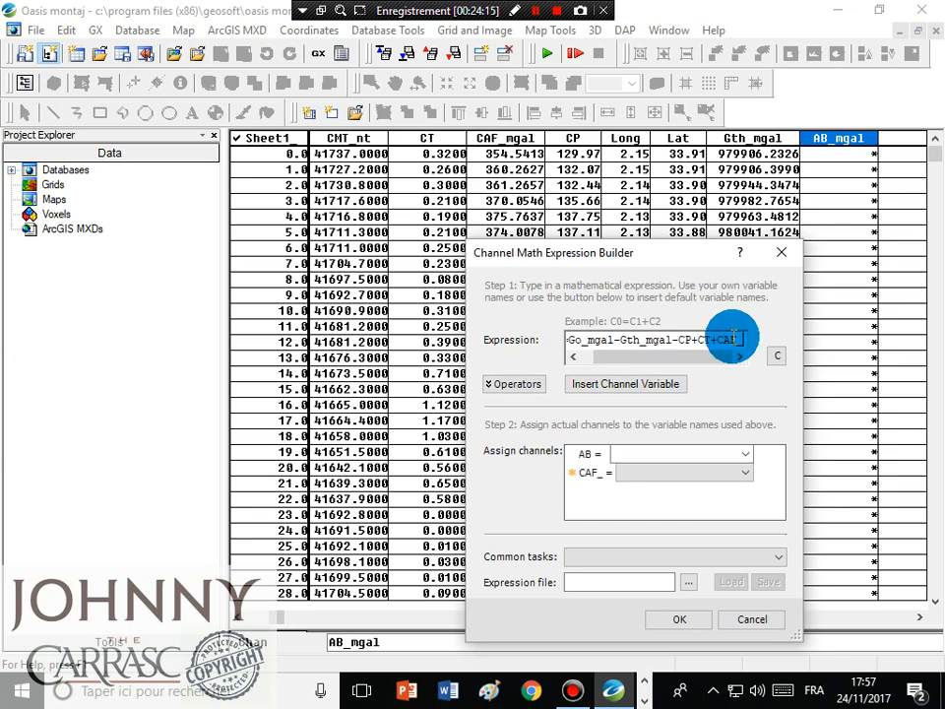
type("mgal")
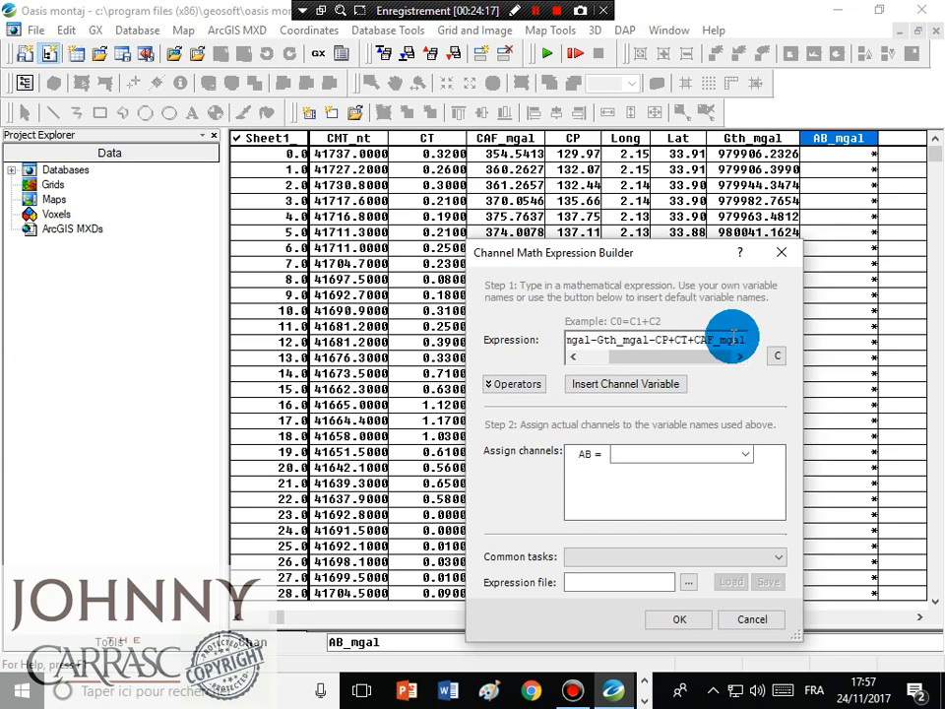
Step: Assign the AB_mgal channel to the variable AB and run the channel math expression
left_click(751, 454)
left_click(679, 473)
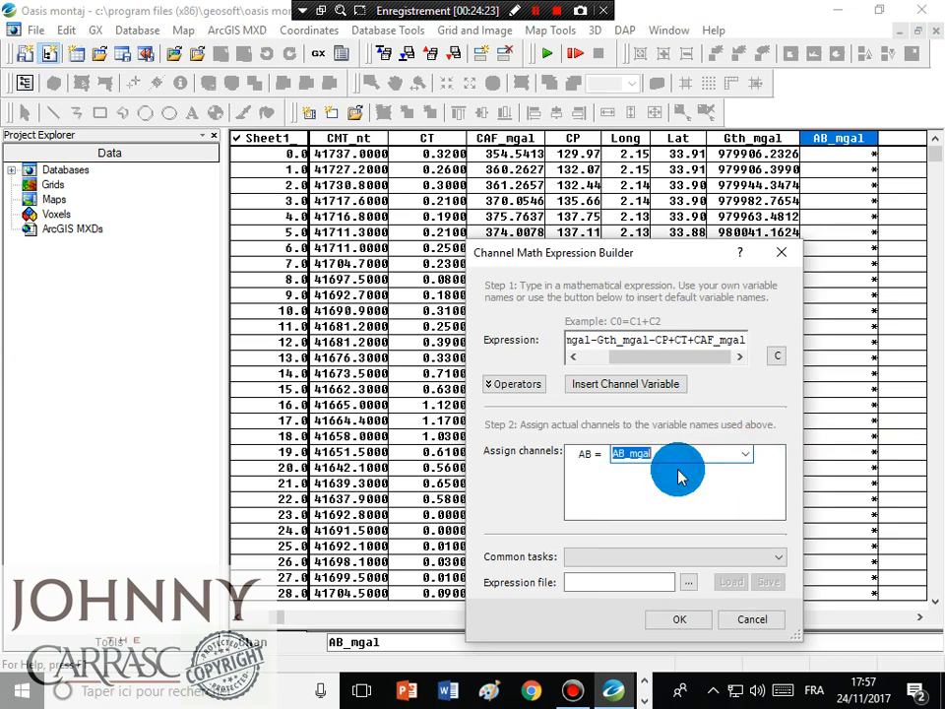
left_click(671, 617)
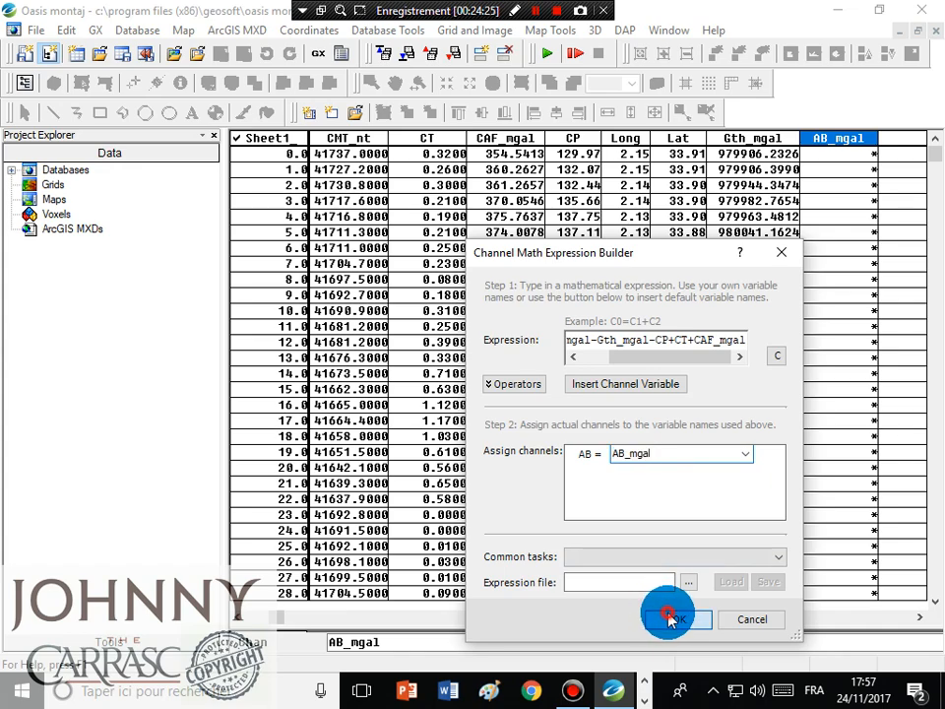
Step: Inspect the first values of AB_mgal and Gth_mgal and review the Gth_mgal channel's properties without changing them
left_click(837, 154)
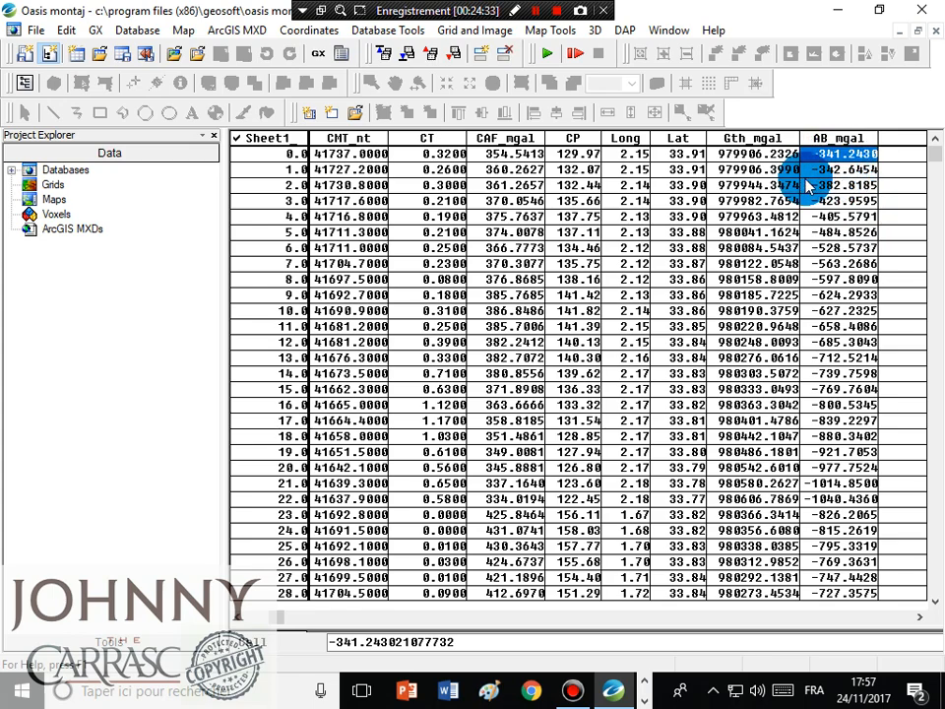
left_click(759, 155)
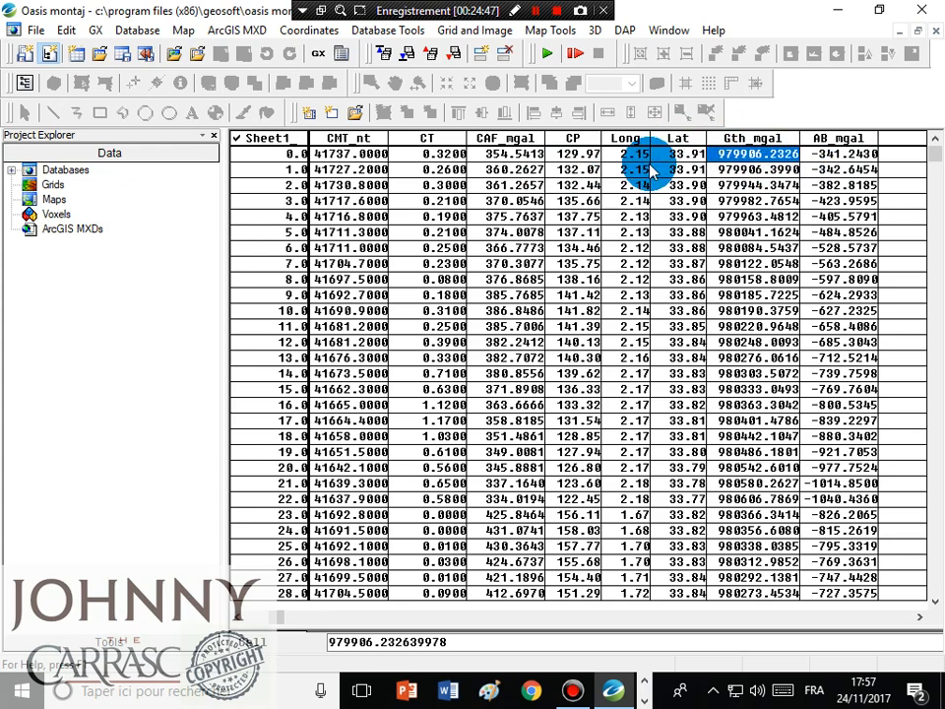
left_click(754, 144)
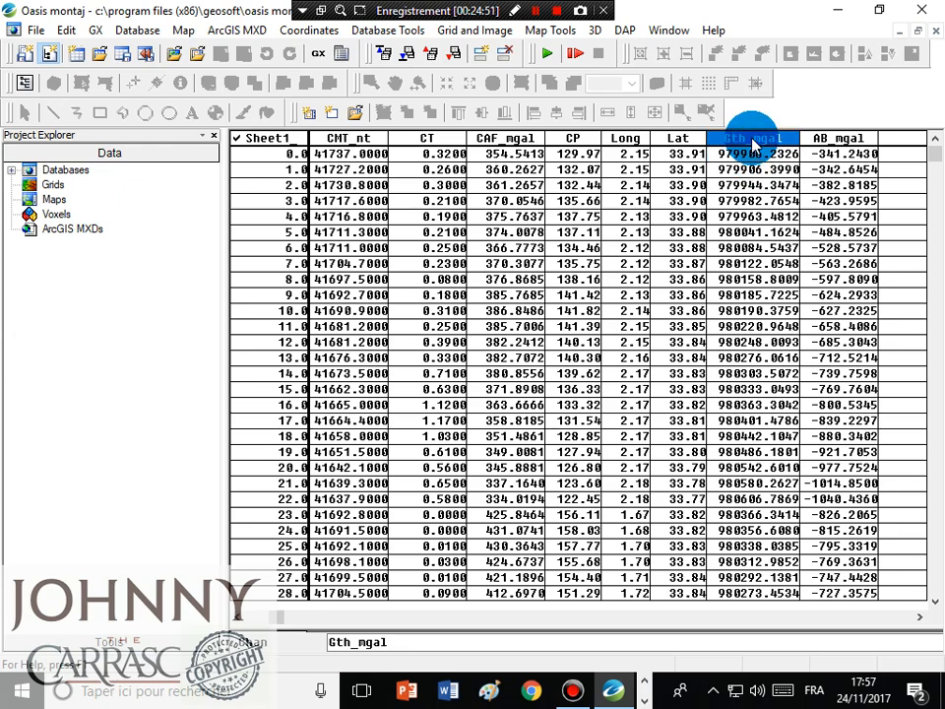
right_click(739, 143)
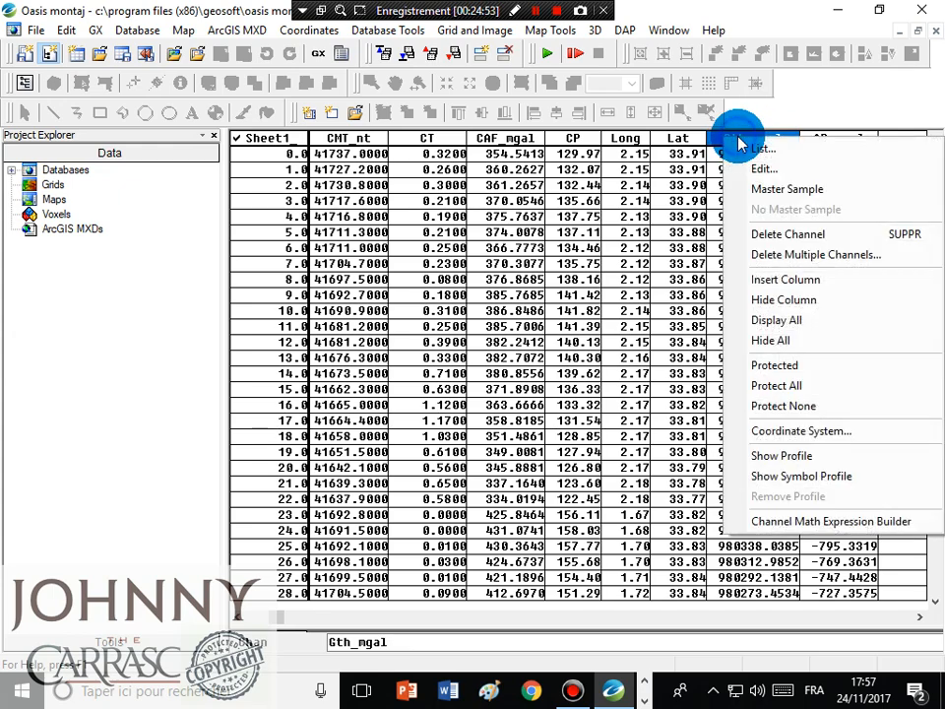
left_click(771, 166)
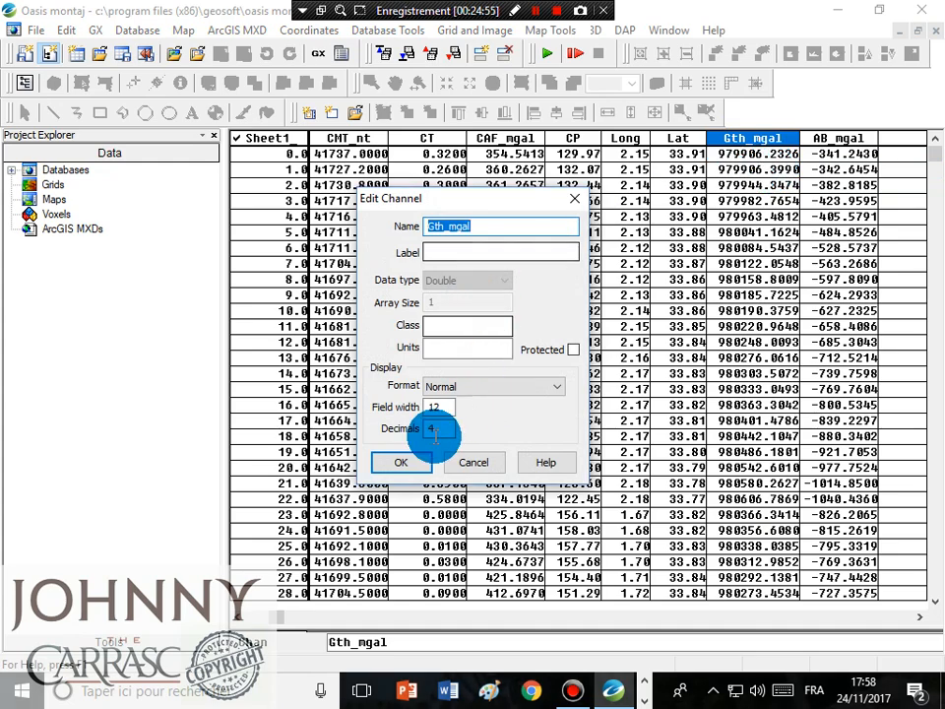
left_click(423, 463)
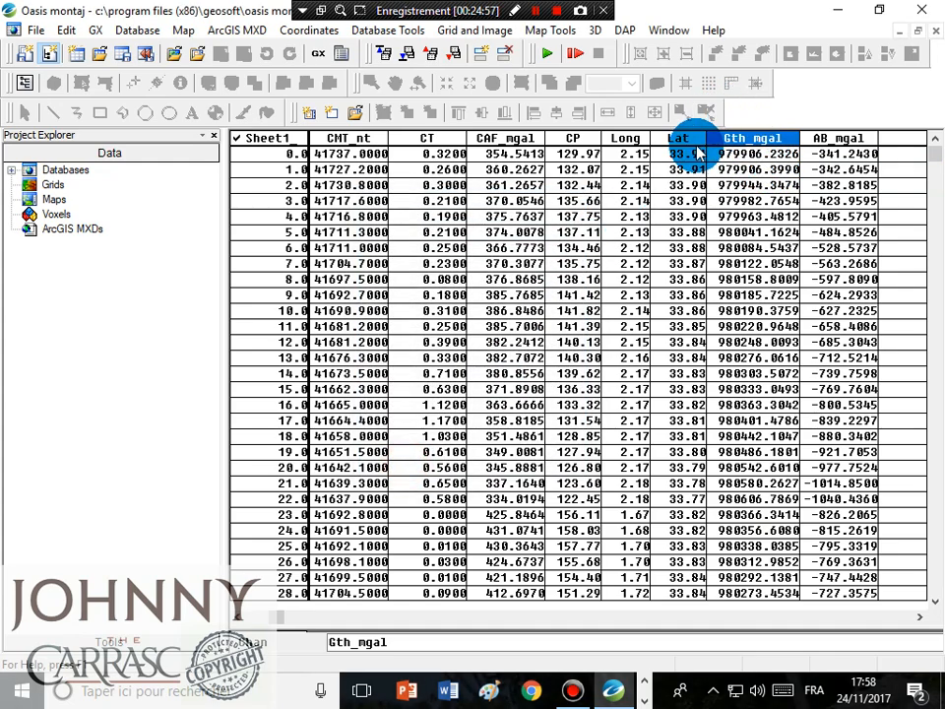
Step: Compare the first-row values of the Gth_mgal and AB_mgal channels
left_click(537, 11)
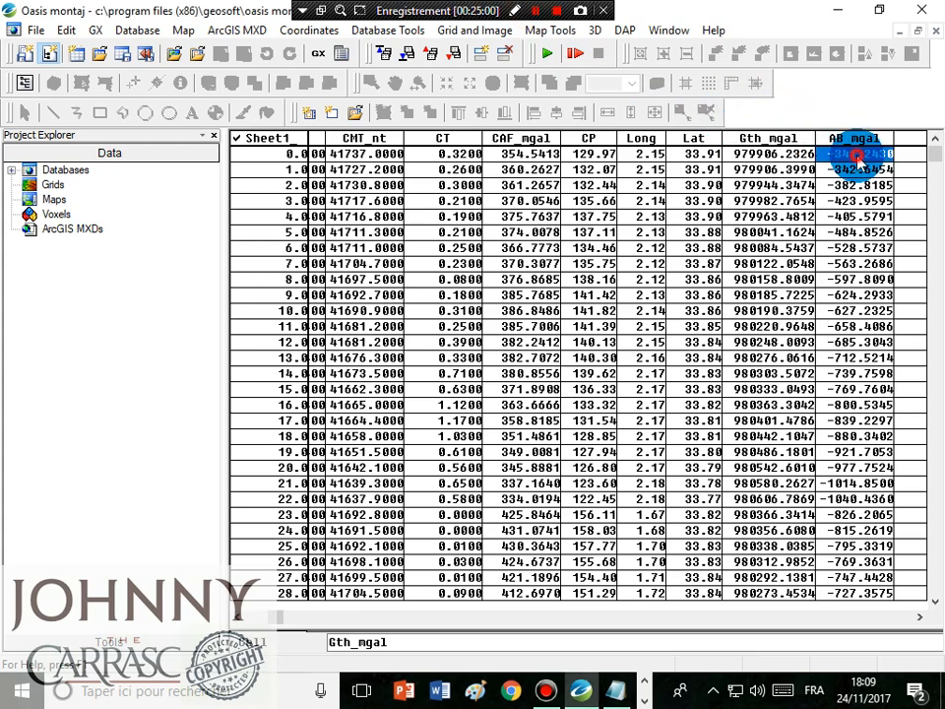
left_click(825, 154)
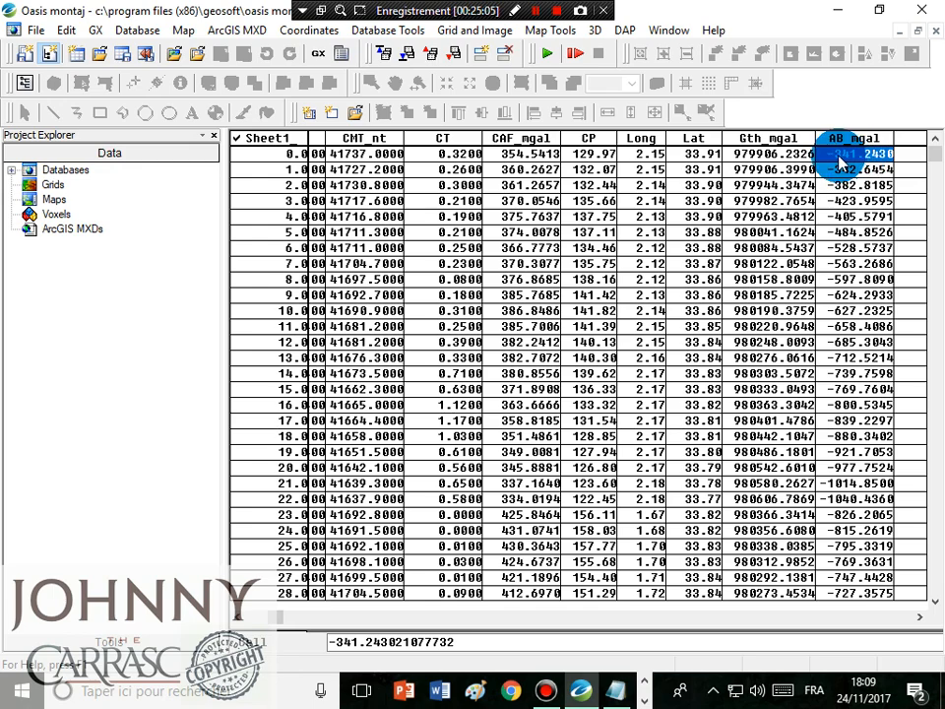
left_click(805, 156)
left_click(845, 153)
left_click(770, 156)
left_click(776, 140)
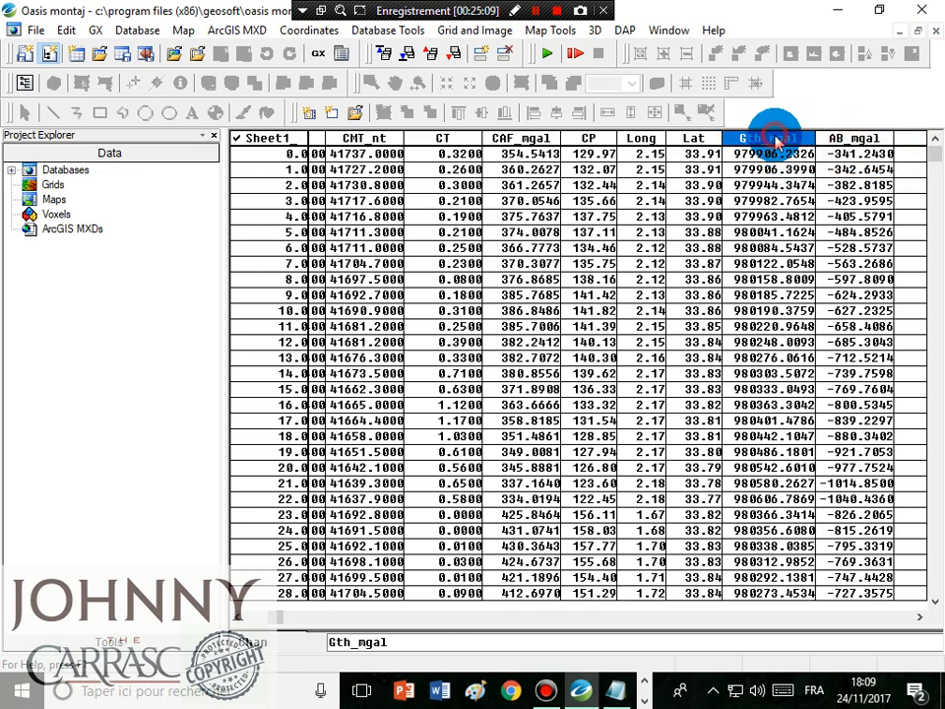
left_click(846, 139)
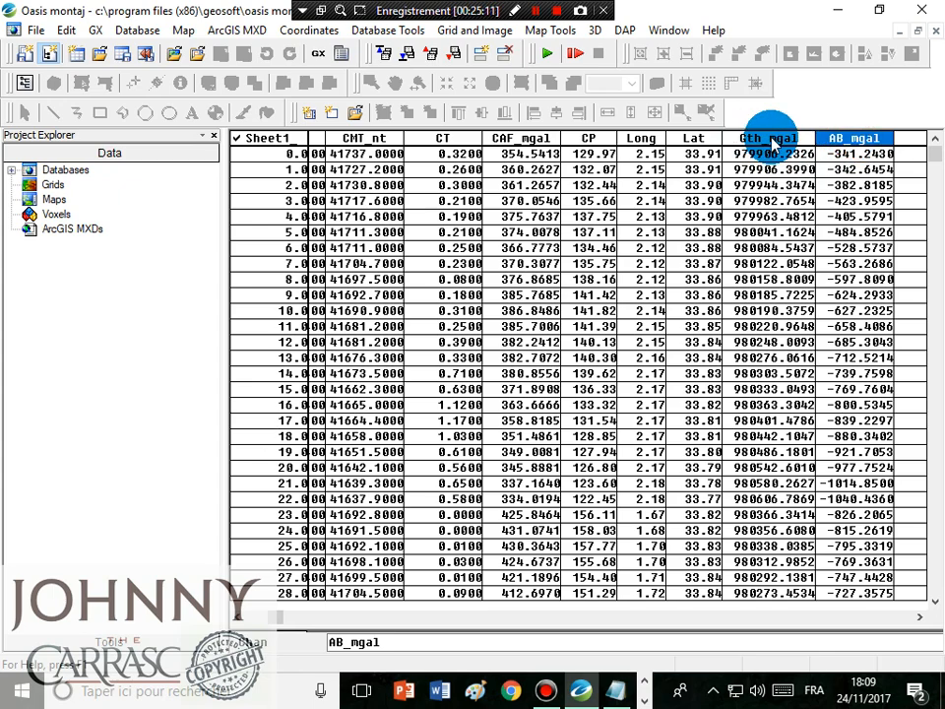
Step: Select the Gth_mgal channel, reopen the Channel Math Expression Builder and clear the AB_mgal expression
left_click(775, 140)
left_click(309, 30)
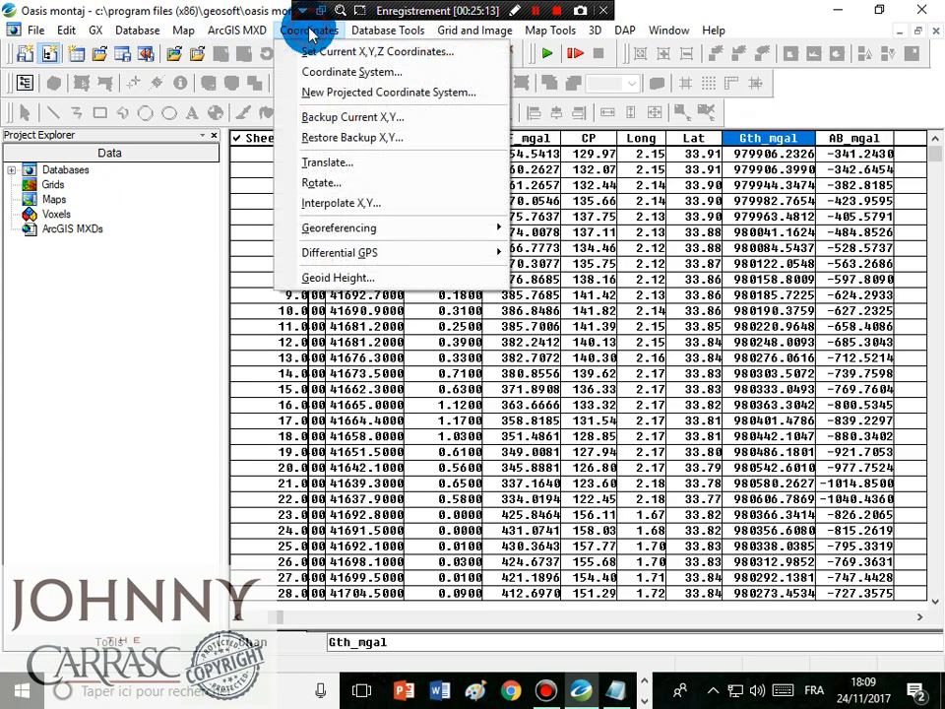
mouse_move(392, 31)
left_click(429, 116)
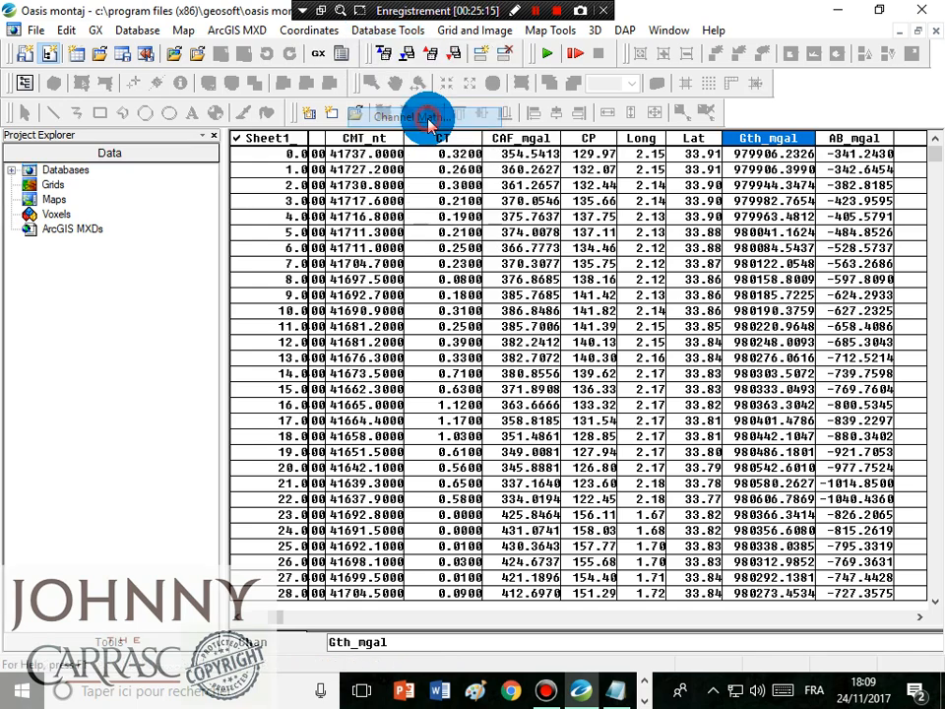
left_click_drag(492, 251, 416, 259)
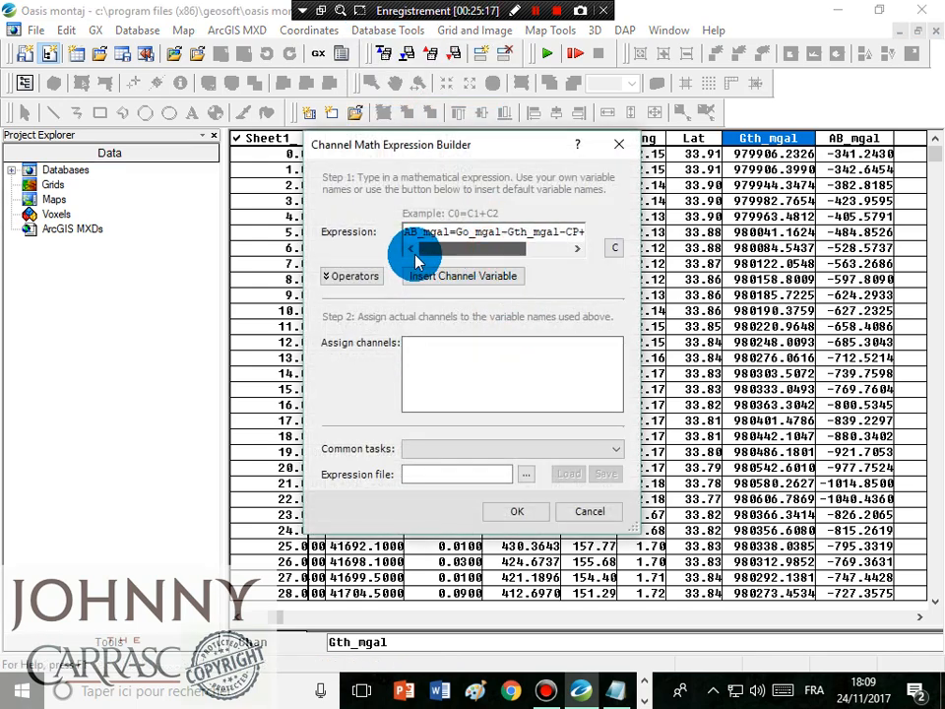
left_click(615, 247)
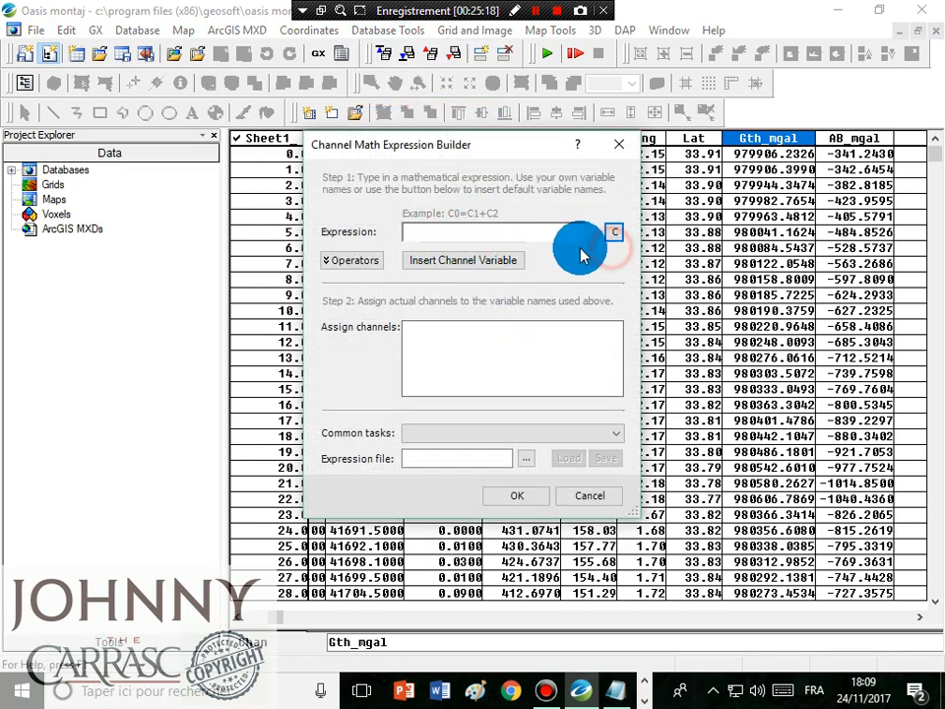
left_click(473, 230)
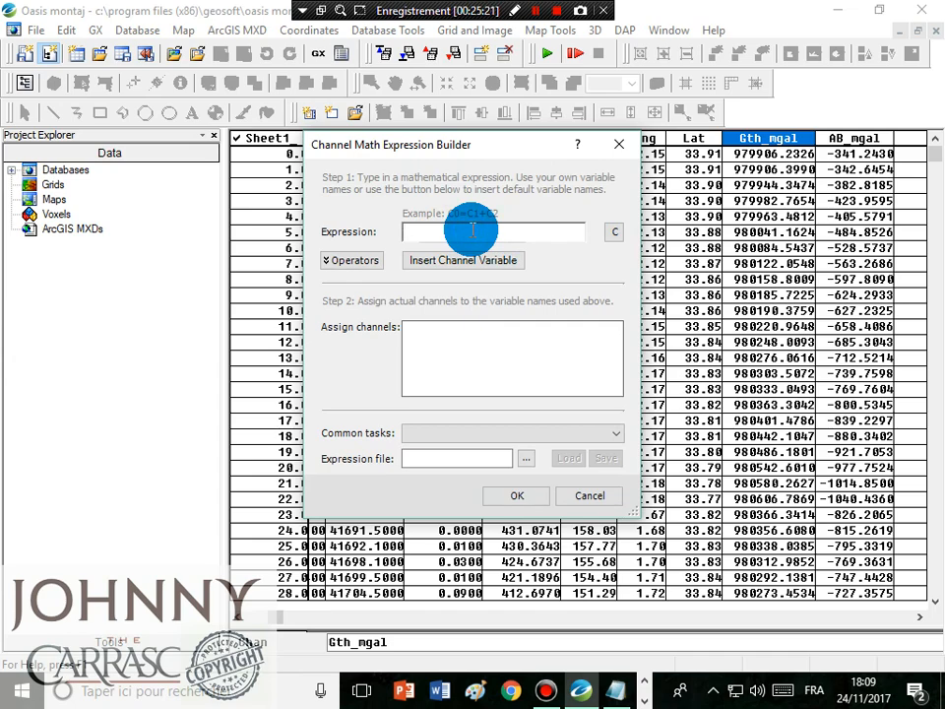
type("Gth")
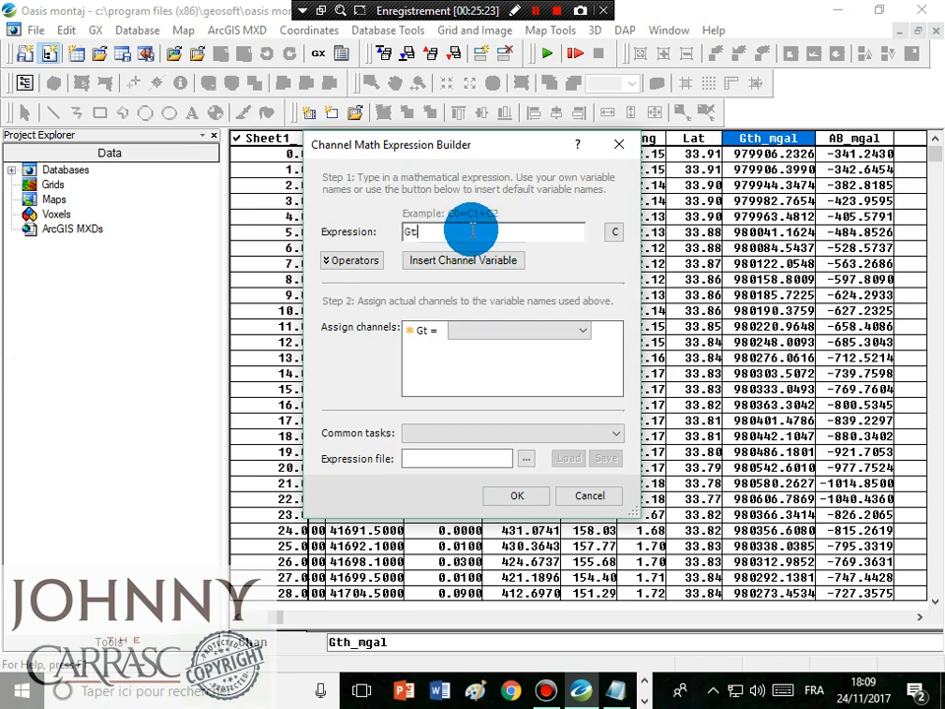
type("_mgal")
key("BackSpace")
key("BackSpace")
key("BackSpace")
key("BackSpace")
key("BackSpace")
key("BackSpace")
key("BackSpace")
key("BackSpace")
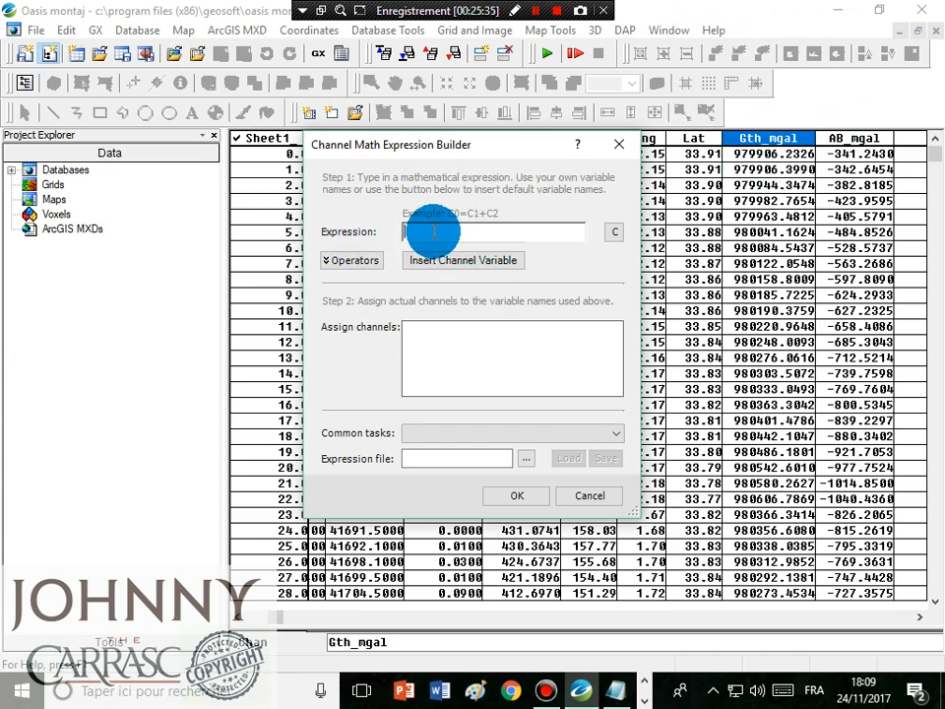
Step: Start the channel math expression with Gth_mgal= so that the result goes to the Gth_mgal channel
type("Gth")
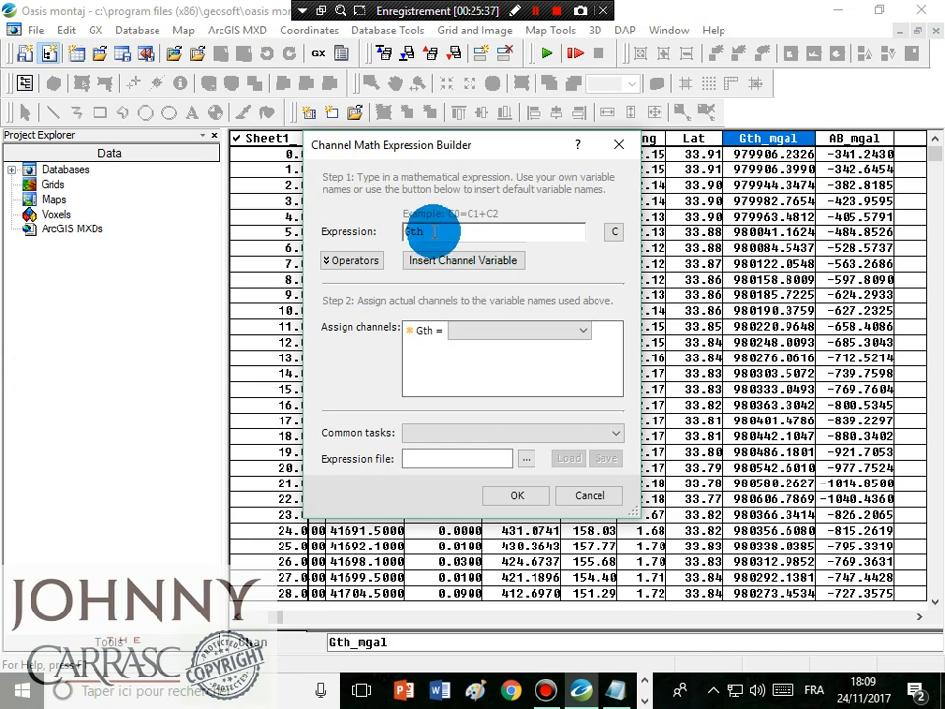
type("=")
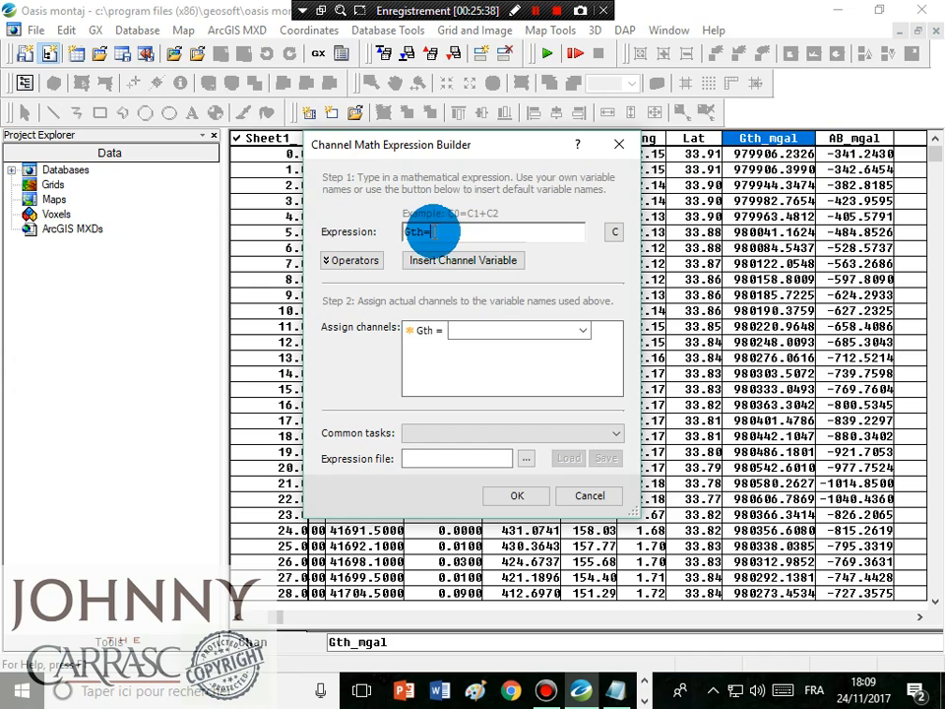
left_click(583, 330)
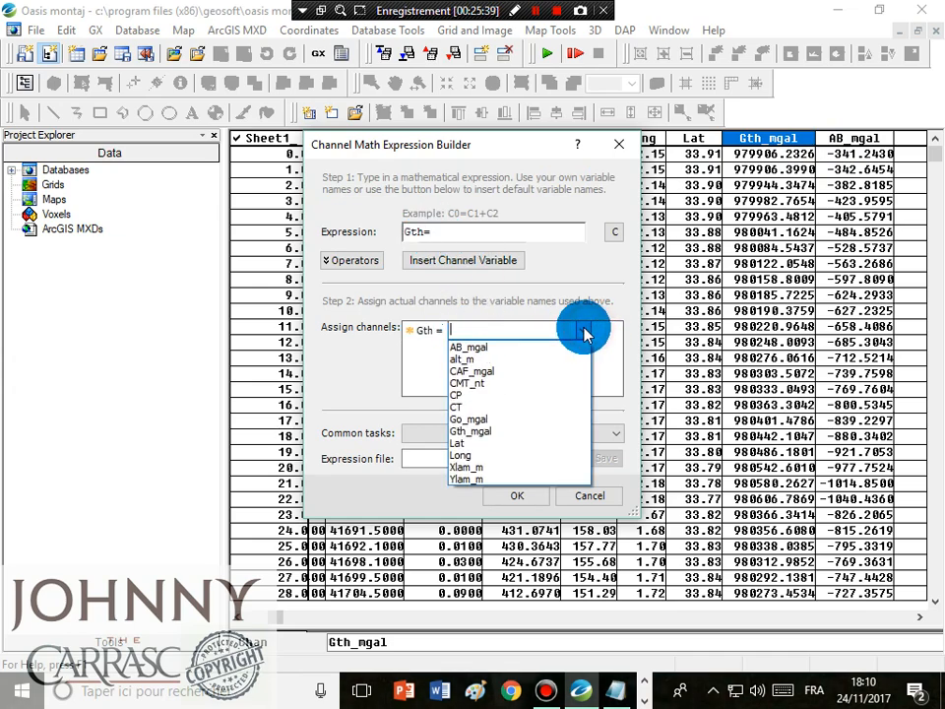
left_click(477, 432)
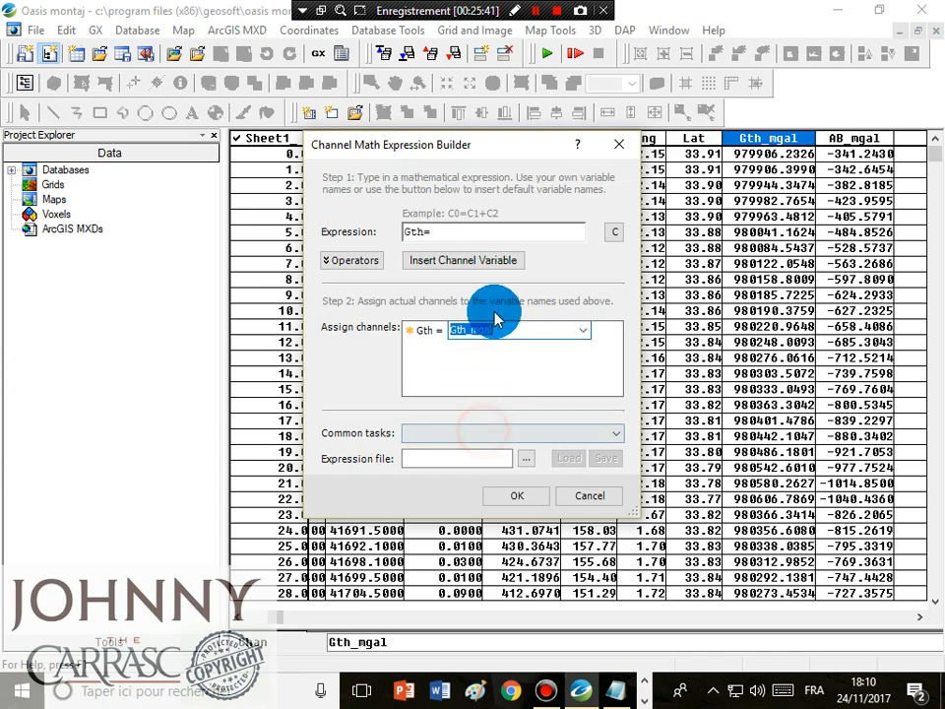
left_click(423, 231)
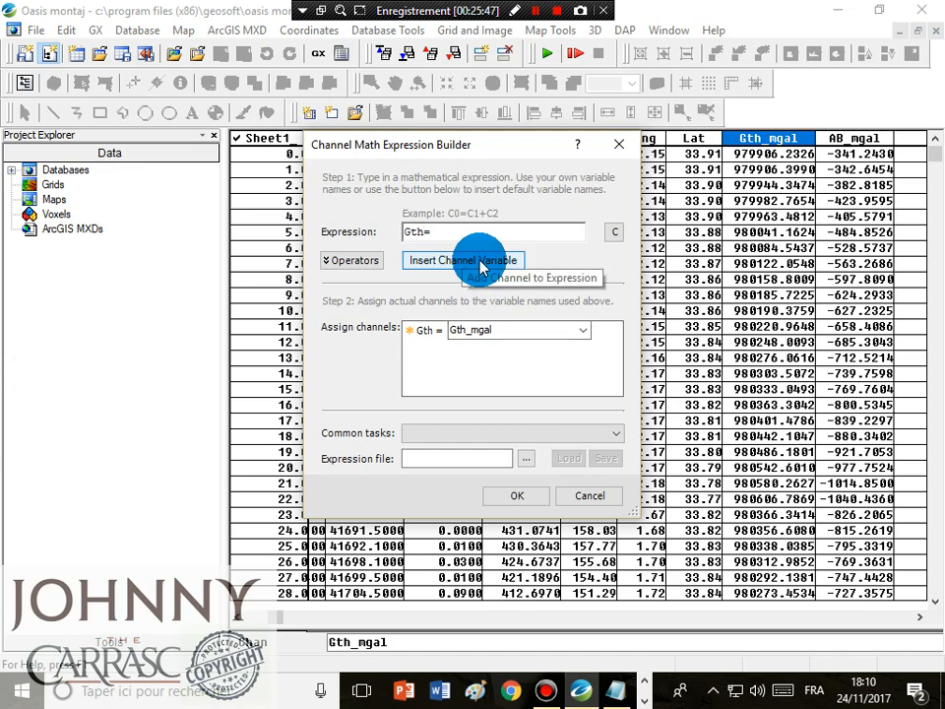
type("_mgal")
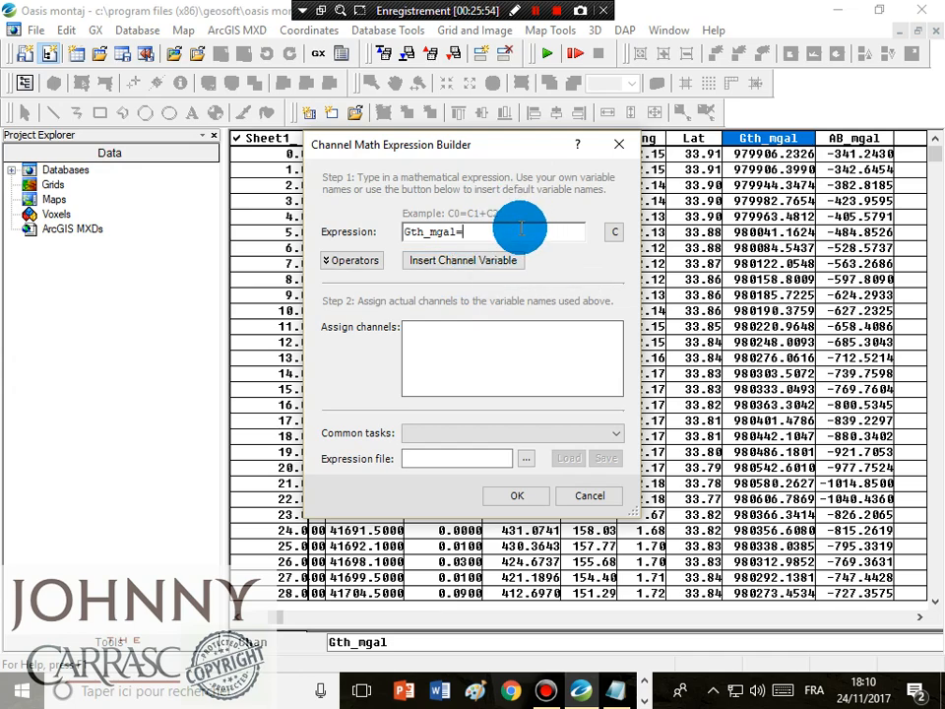
Step: Add the equatorial gravity factor (9780327/10)* to the Gth_mgal expression, enclosed in parentheses
type("9780")
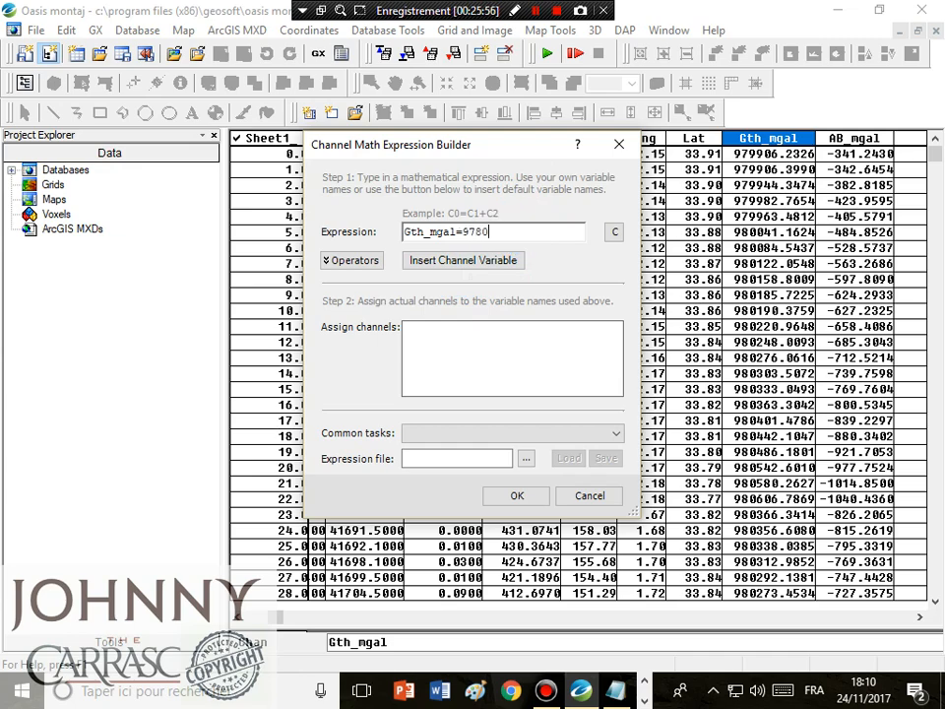
type("327/10)")
key("Left")
key("Left")
key("Left")
key("Left")
key("Left")
key("Left")
key("Left")
key("Left")
key("Left")
key("Left")
key("Left")
type("(")
key("Right")
key("Right")
key("Right")
key("Right")
key("Right")
key("Right")
key("Right")
key("Right")
key("Right")
key("Right")
key("Right")
type("*")
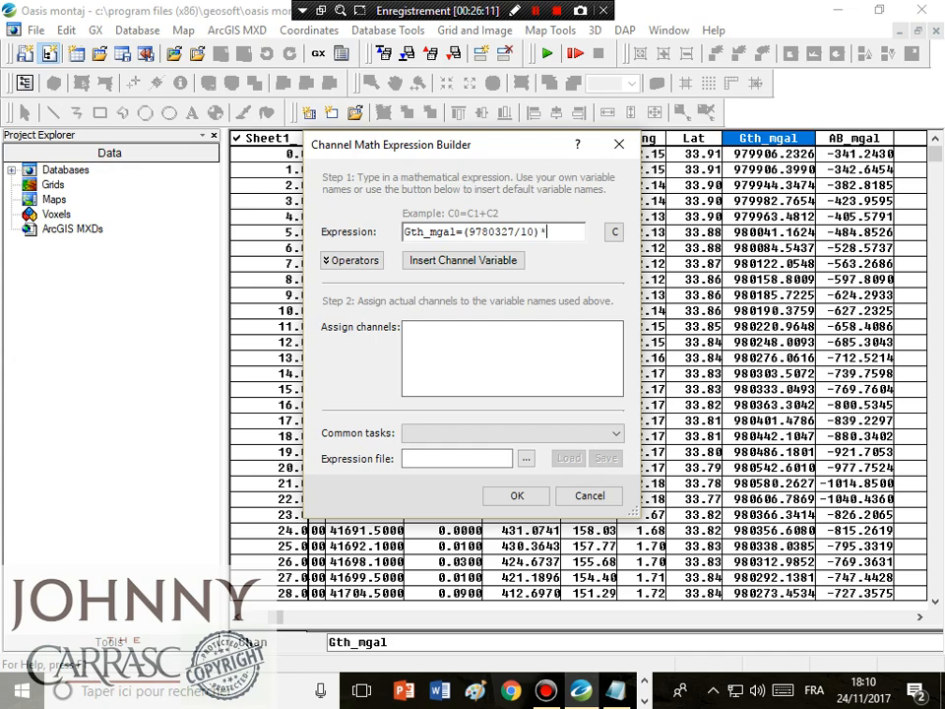
Step: Extend the expression with (1+(53024/10000000)* as the start of the latitude correction
type("(1+")
type("(530")
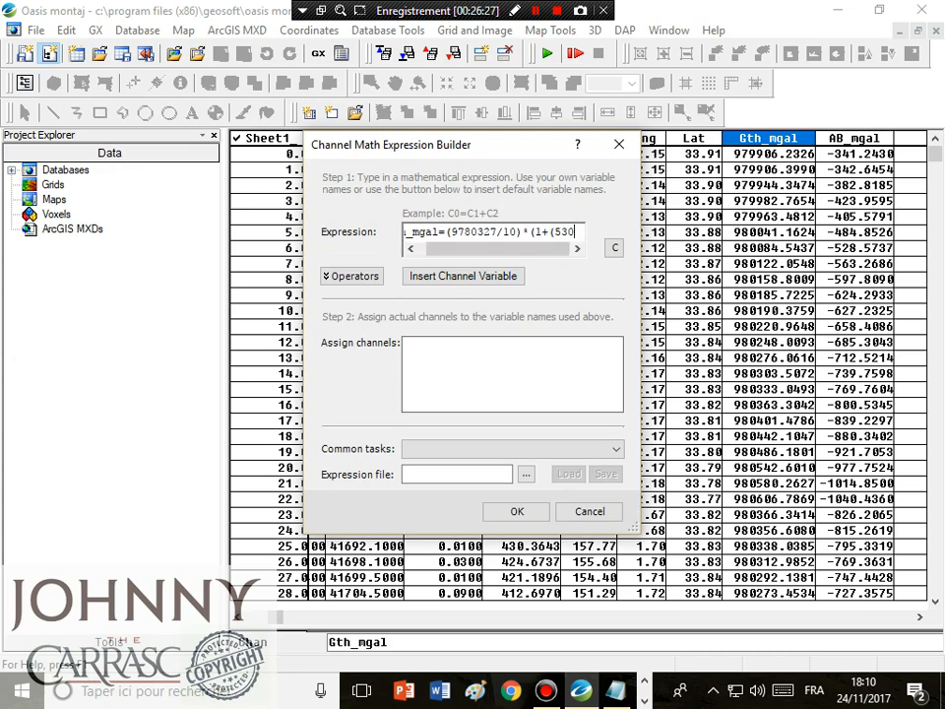
type("24")
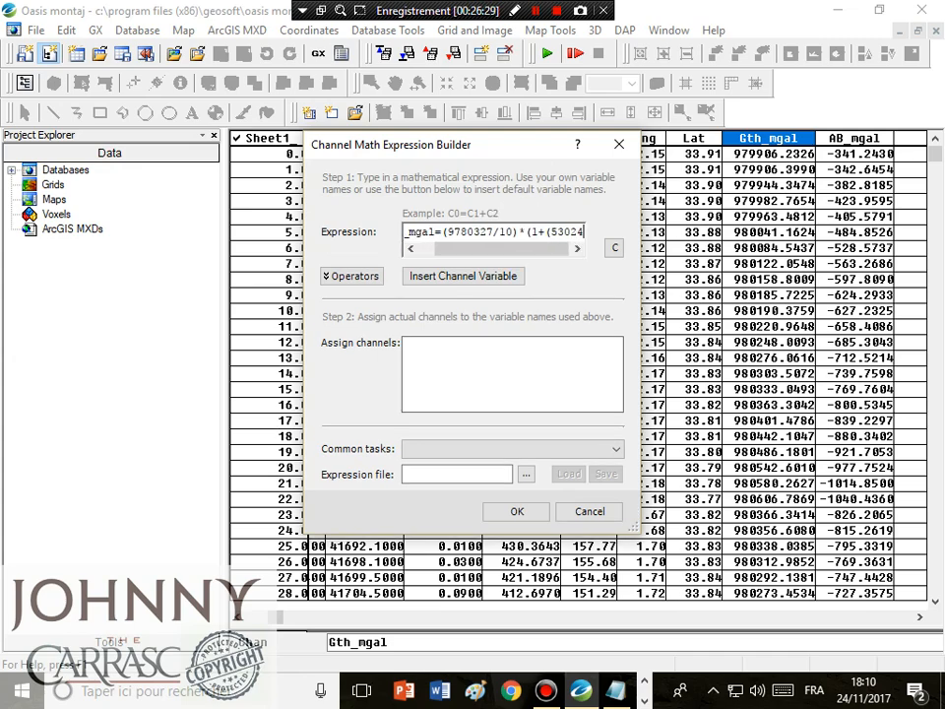
type("/")
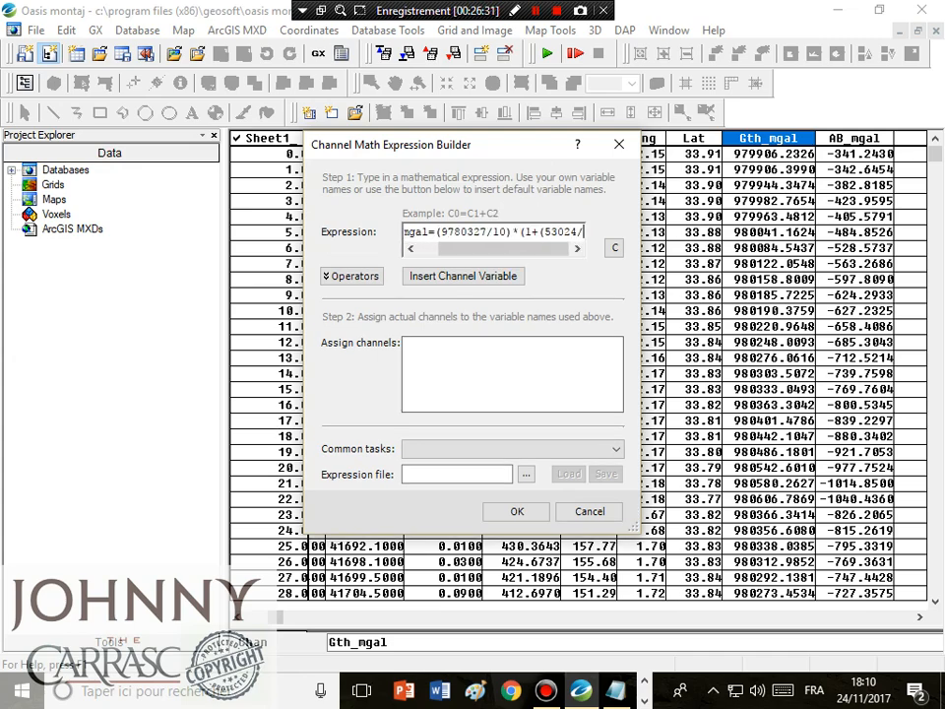
type("10000000")
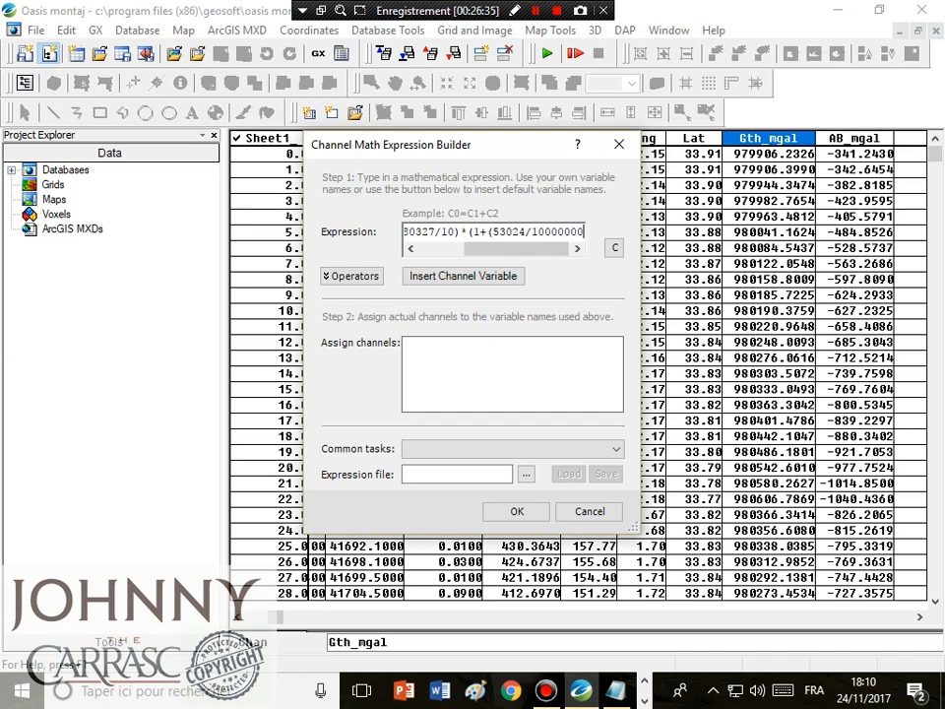
type(") ")
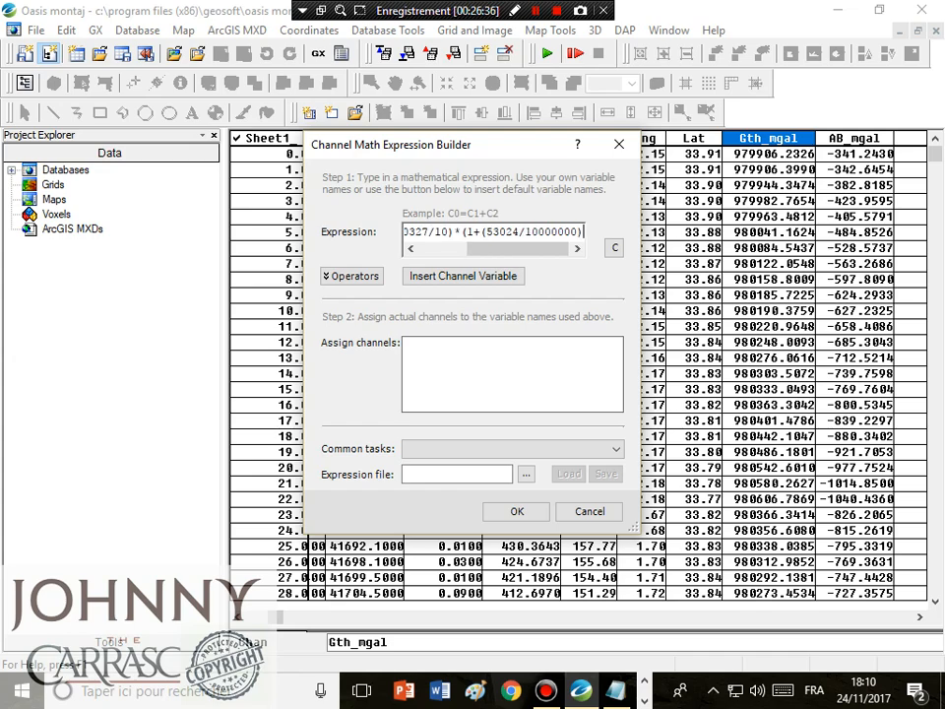
type("*")
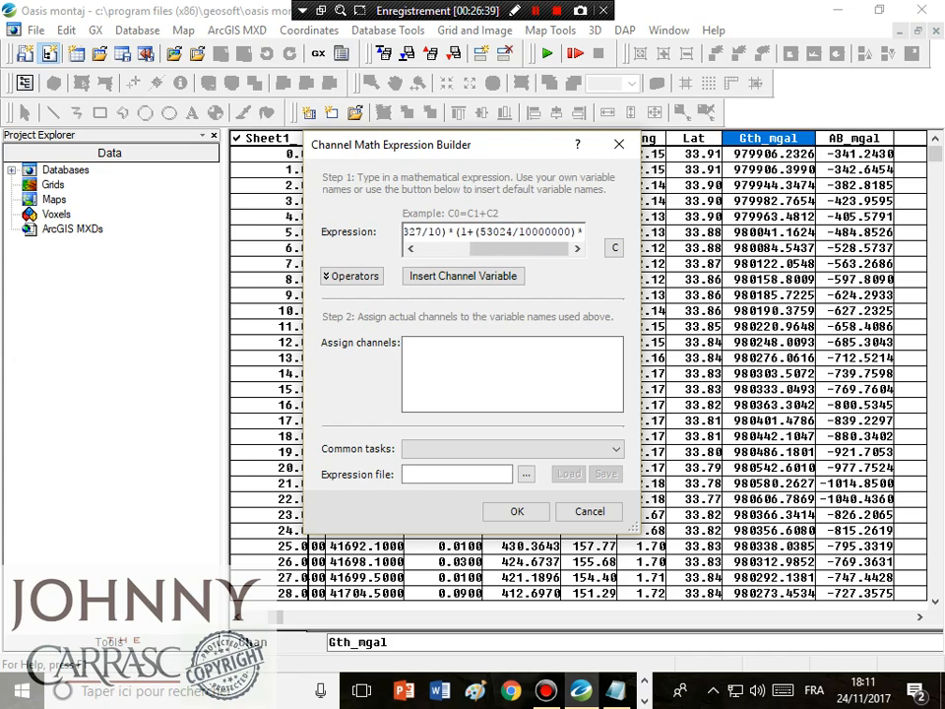
Step: Insert the sine function in radians after the 53024/10000000 coefficient, with Lat as its argument
left_click(340, 276)
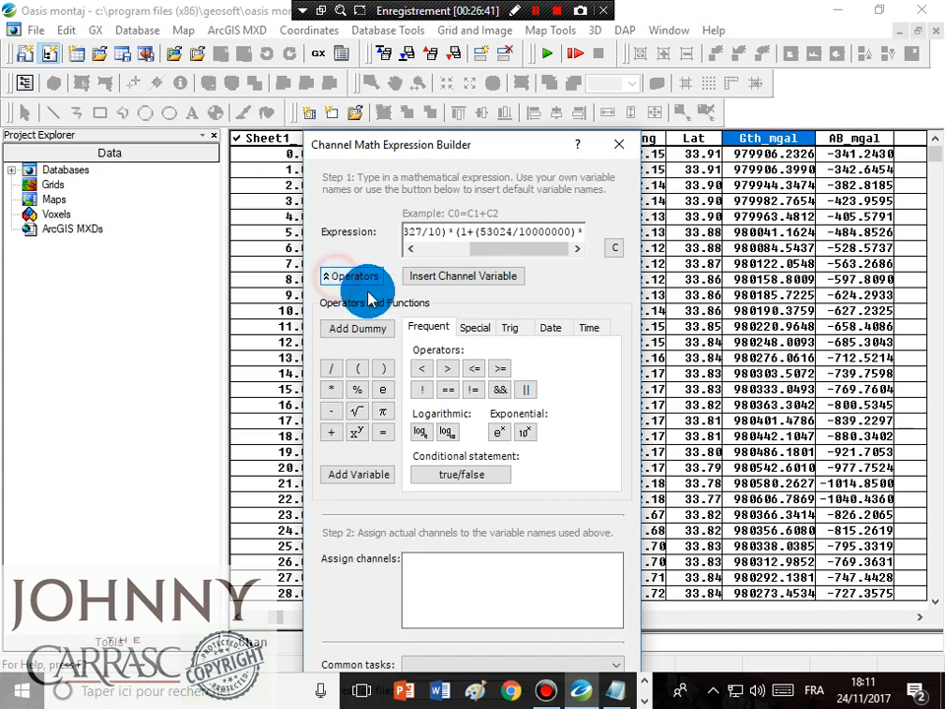
left_click(509, 328)
left_click(435, 391)
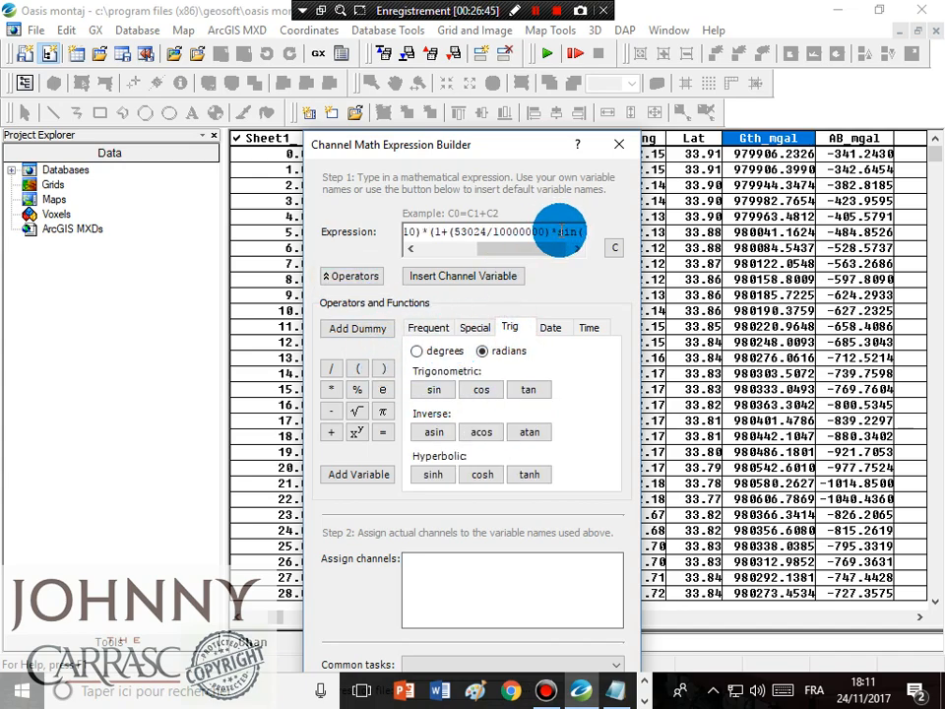
left_click_drag(545, 249, 569, 258)
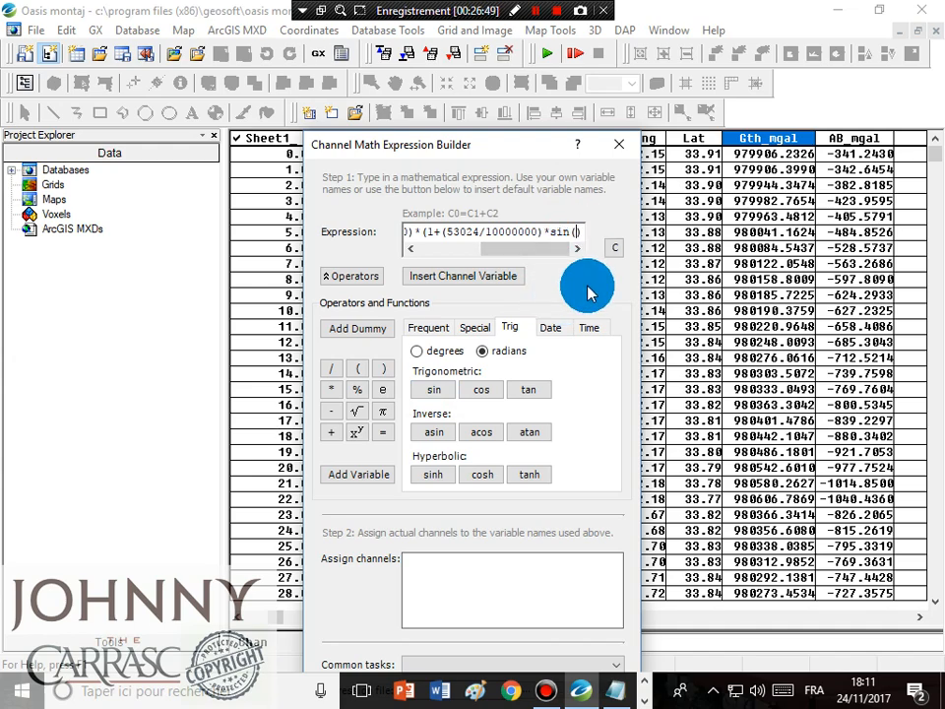
type("L")
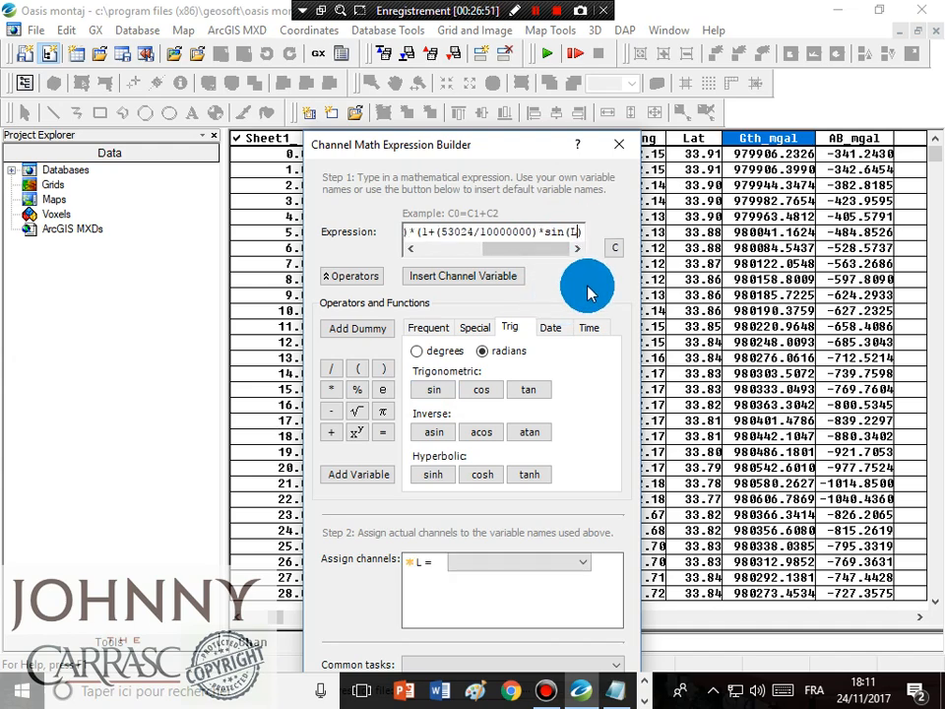
type("at")
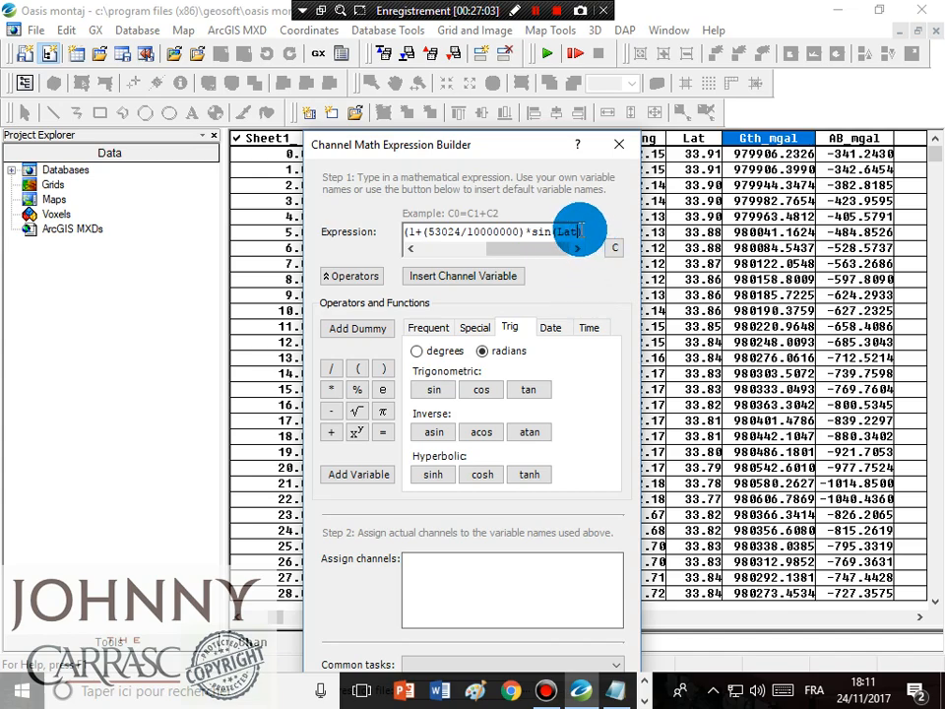
left_click(579, 231)
double_click(574, 230)
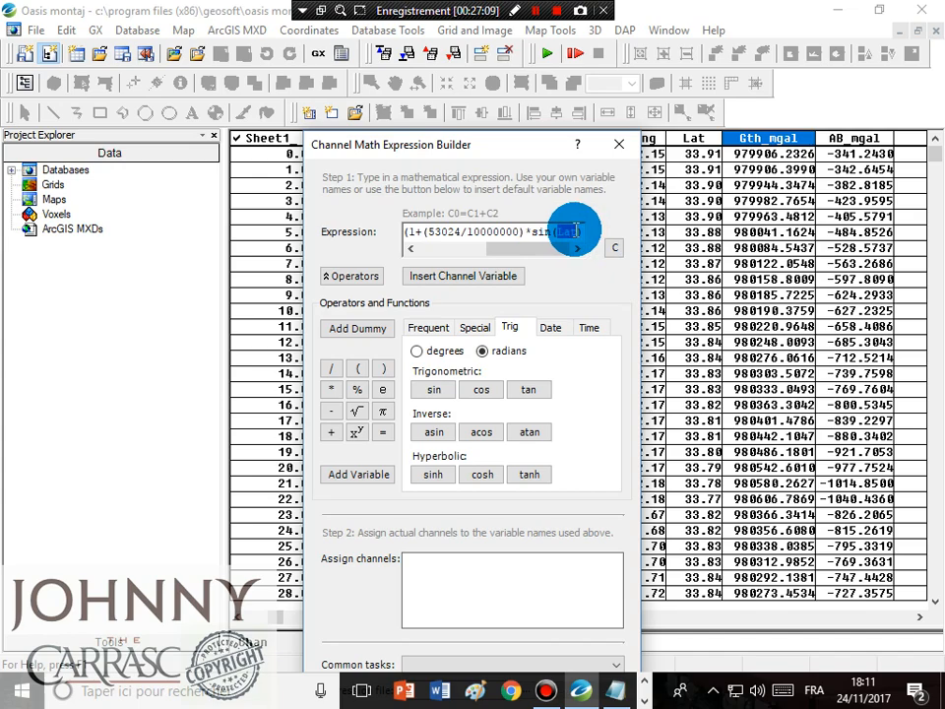
left_click(578, 233)
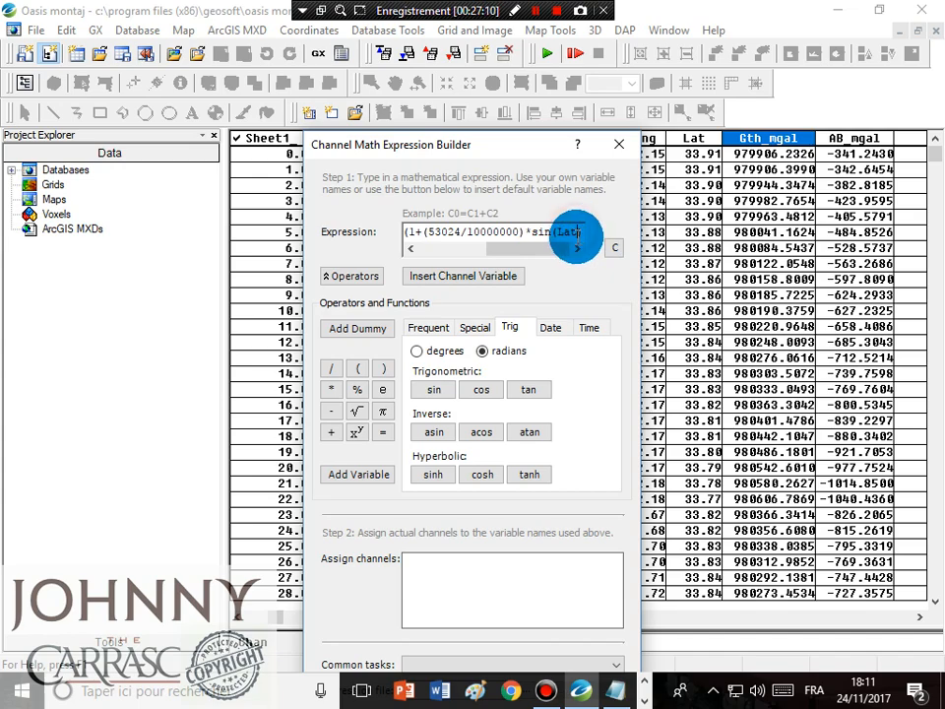
type(")")
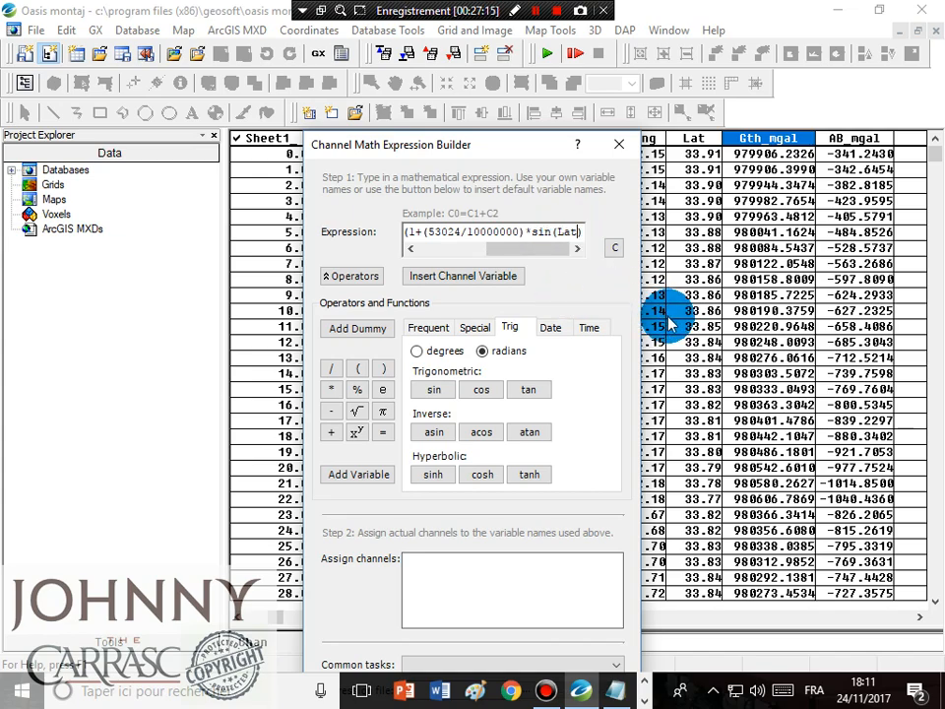
Step: Multiply Lat inside the sine by 3.1415/180 to convert it to radians
type("*sin(Lat*")
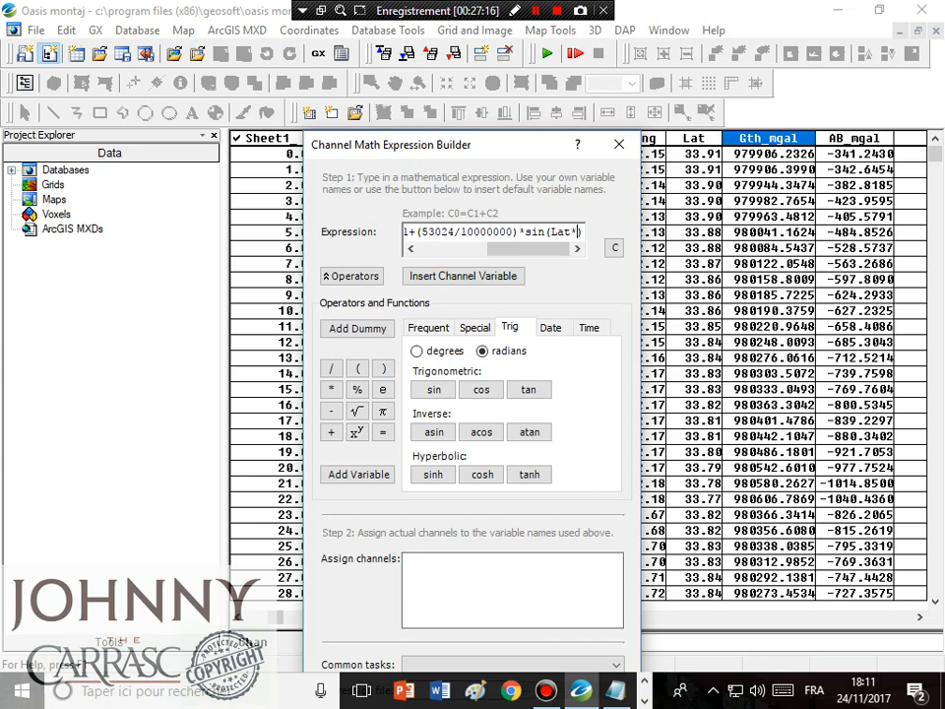
type("3.14")
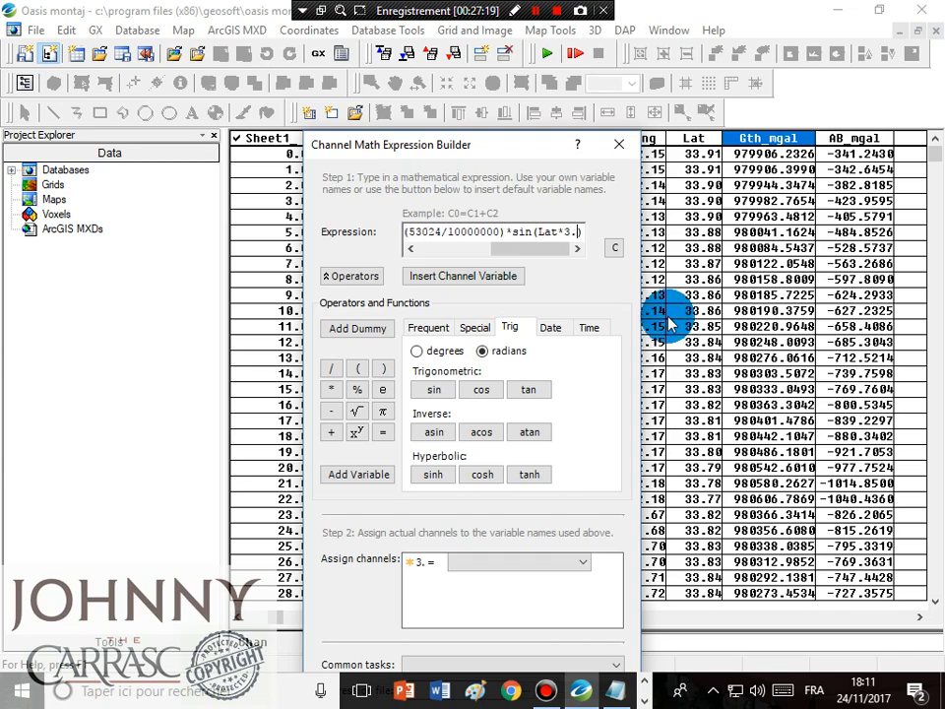
type("15")
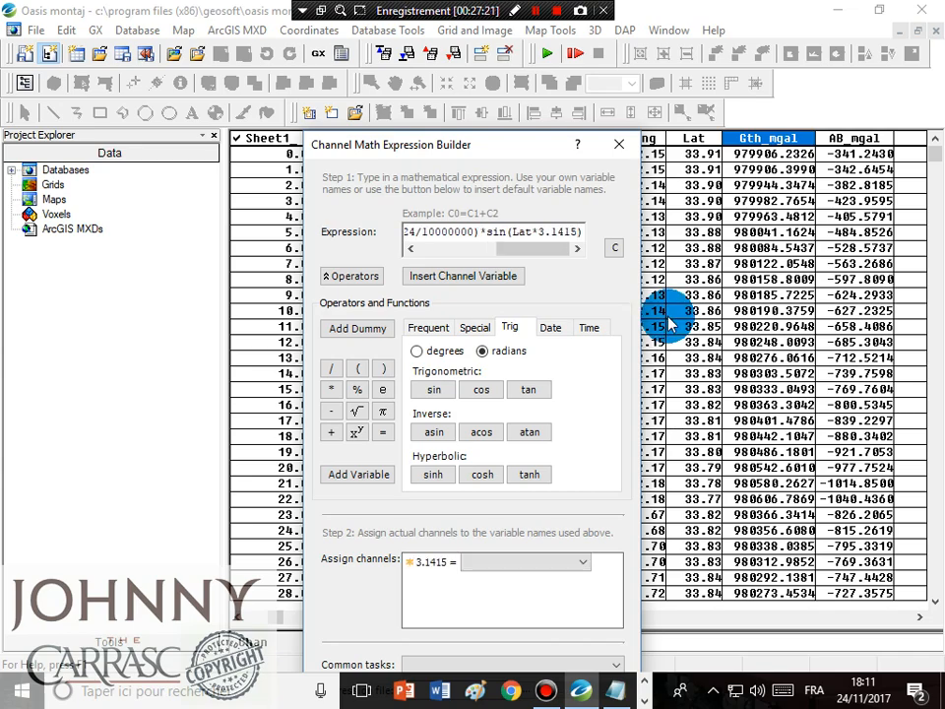
type("/180")
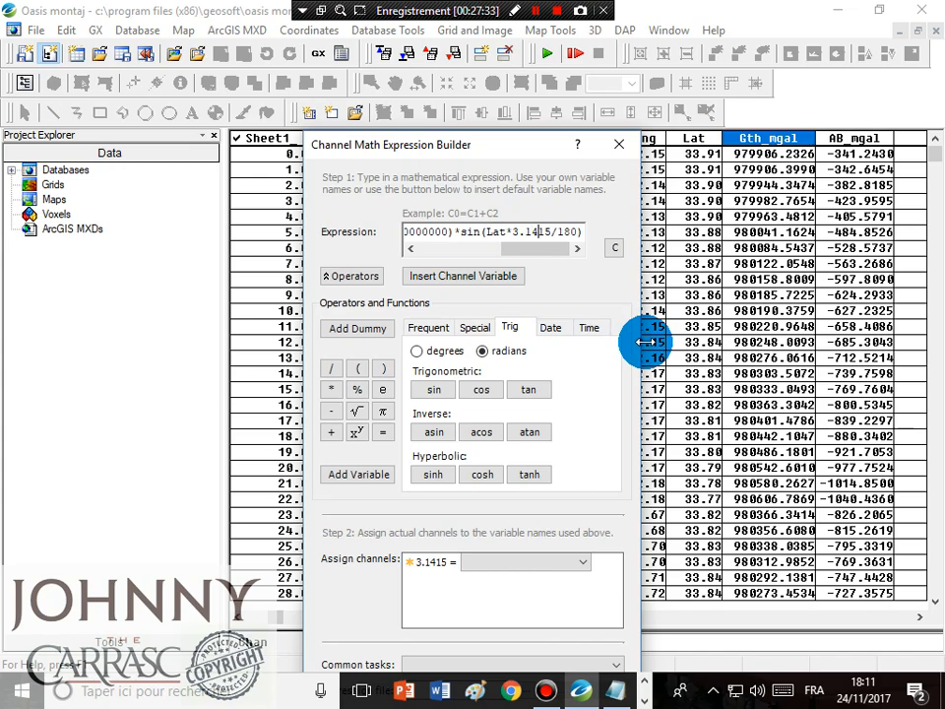
Step: Rewrite the radian conversion factor without a decimal point as 31415/1800000
key("Left")
key("Left")
key("Left")
key("BackSpace")
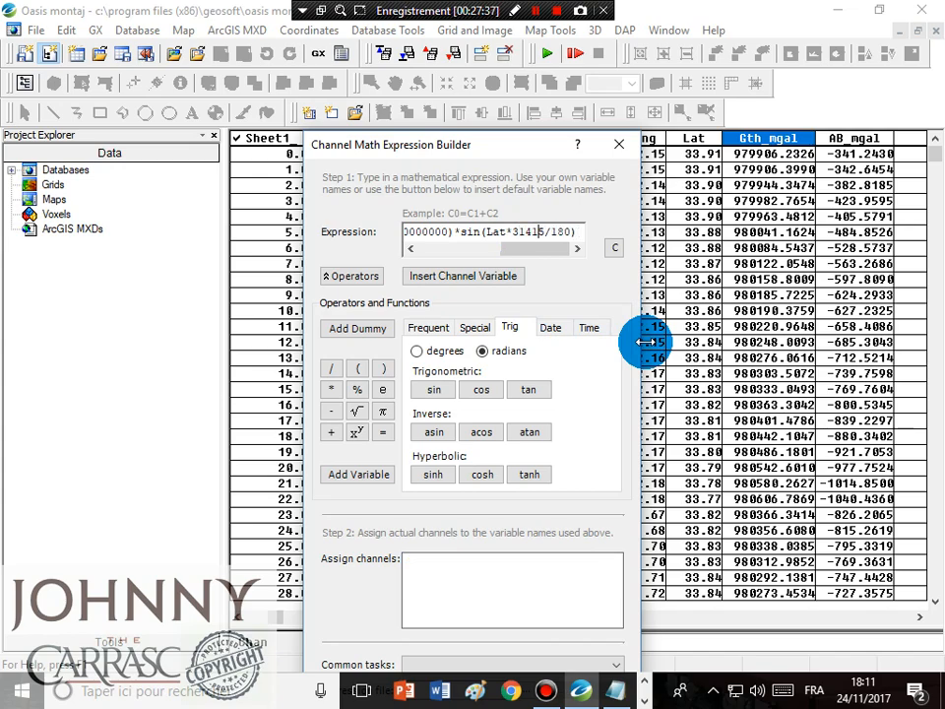
key("Right")
key("Right")
type("0000")
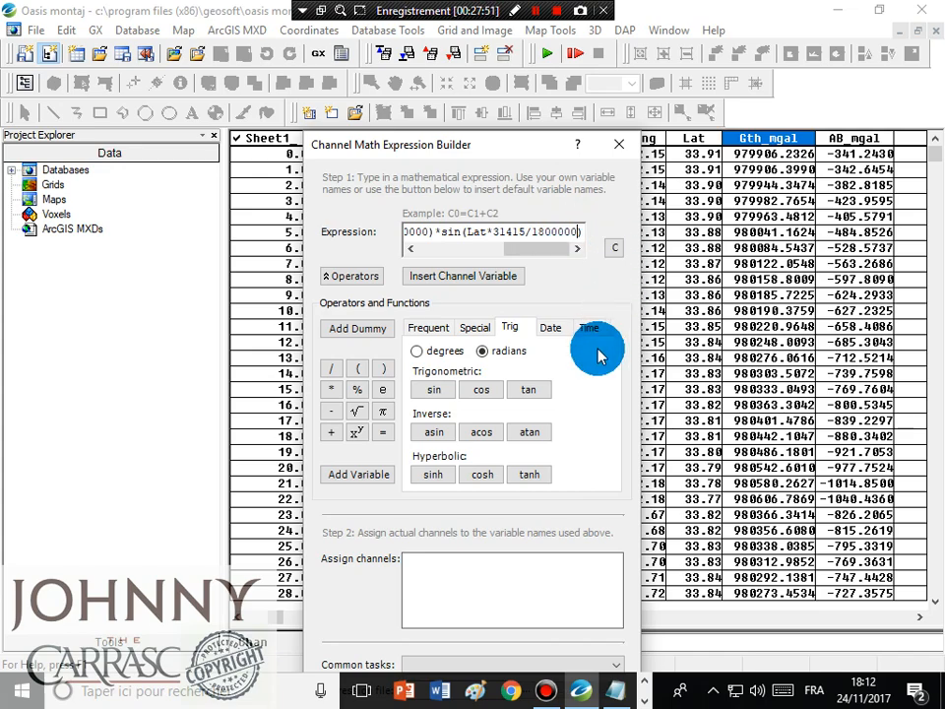
Step: Enclose the conversion ratio 31415/1800000 in its own parentheses inside the sine
type(")")
key("Left")
key("Left")
key("Left")
key("Left")
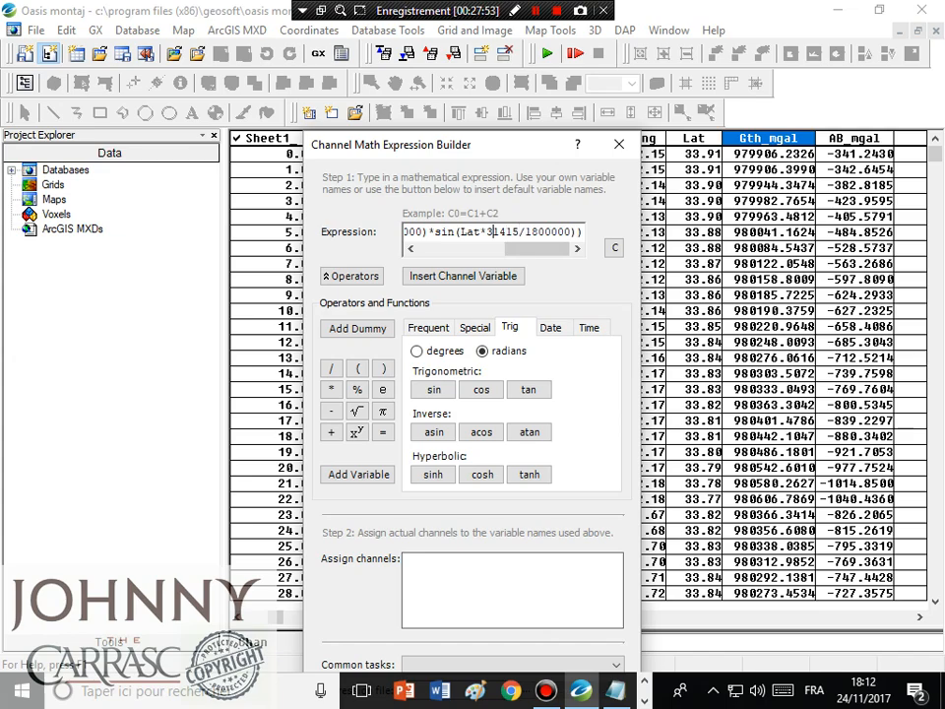
type("(")
key("Right")
key("Right")
key("Right")
key("Right")
key("Right")
key("Right")
key("Right")
key("Right")
key("Right")
key("Right")
key("Right")
Step: Duplicate the factor *sin(Lat*(31415/1800000)) at the end of the Gth_mgal expression to square the sine
key("shift+End")
key("shift+Left")
key("shift+Left")
key("shift+Left")
key("shift+Left")
key("shift+Left")
key("shift+Left")
key("shift+Left")
key("shift+Left")
key("shift+Left")
key("shift+Left")
key("shift+Left")
key("shift+Left")
key("shift+Left")
key("shift+Left")
key("shift+Left")
key("shift+Left")
key("shift+Left")
key("shift+Left")
key("shift+Left")
key("shift+Left")
key("shift+Left")
key("shift+Left")
key("shift+Left")
key("shift+Left")
key("ctrl+c")
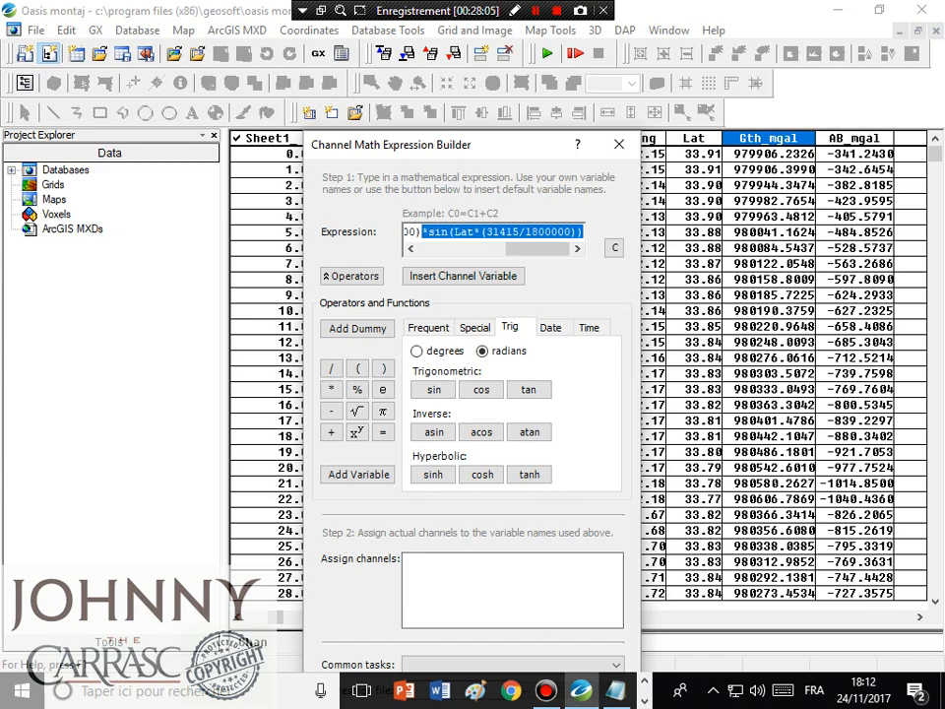
key("Right")
type(")")
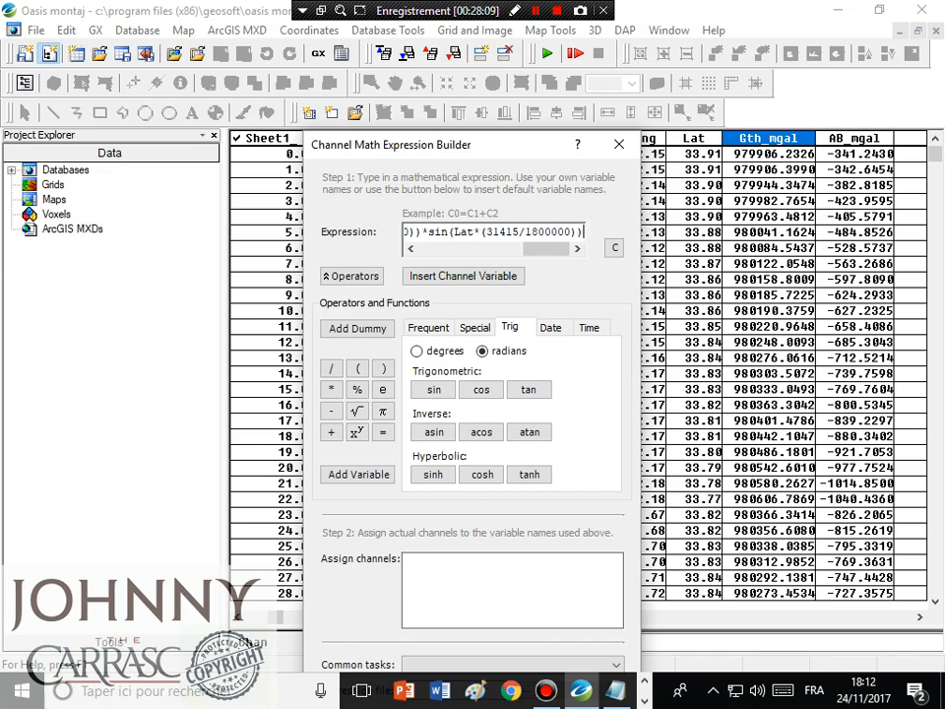
Step: Append the start of a subtracted term, -((58/10000000), after the squared sine
type("-(")
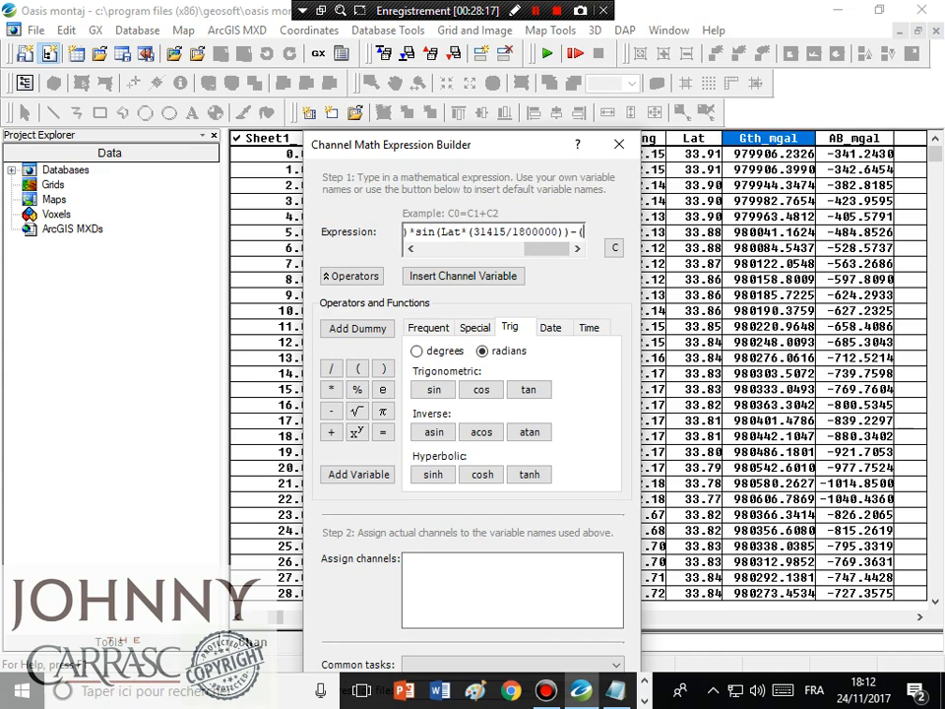
type("(")
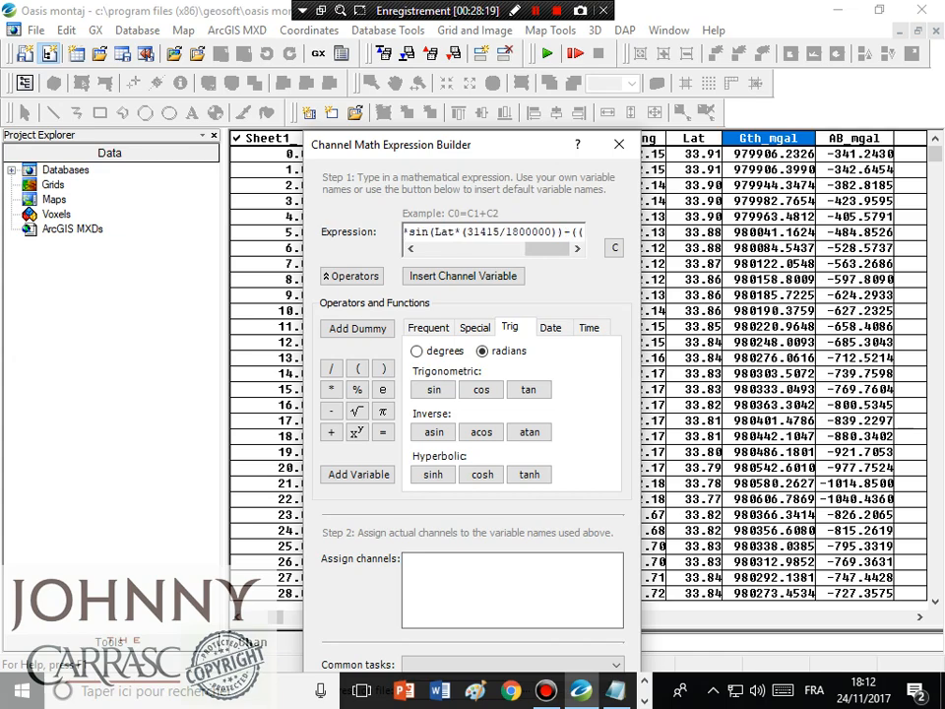
type("0")
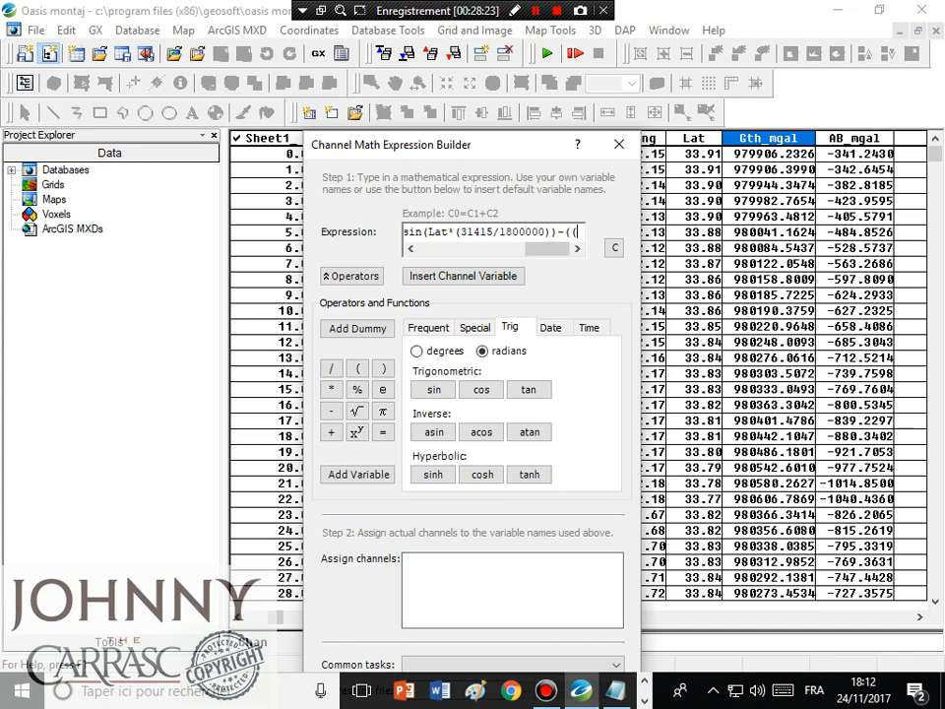
type("58")
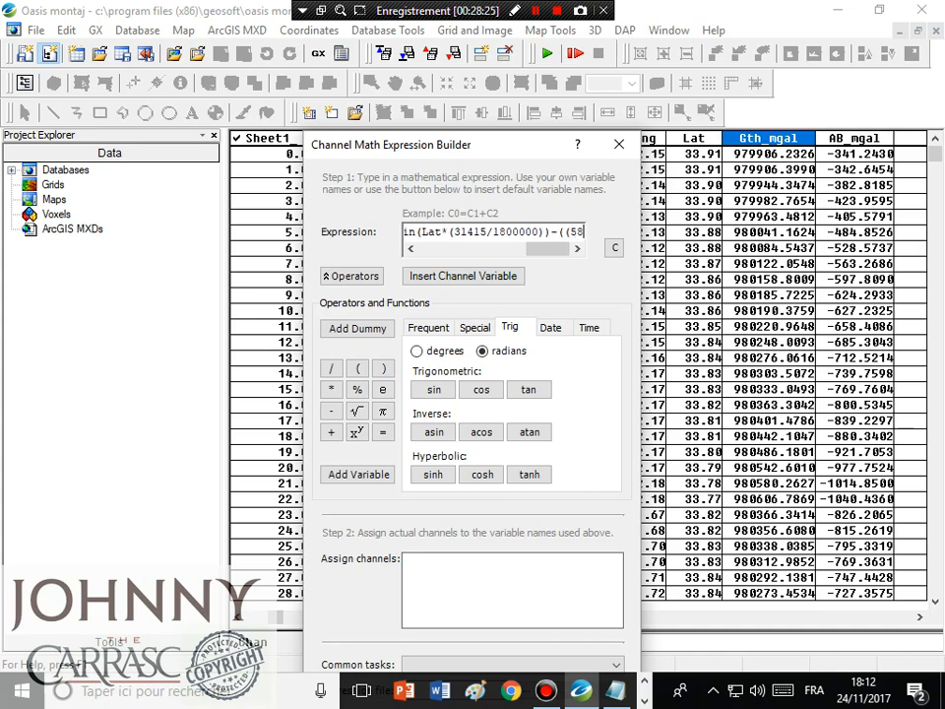
type("/")
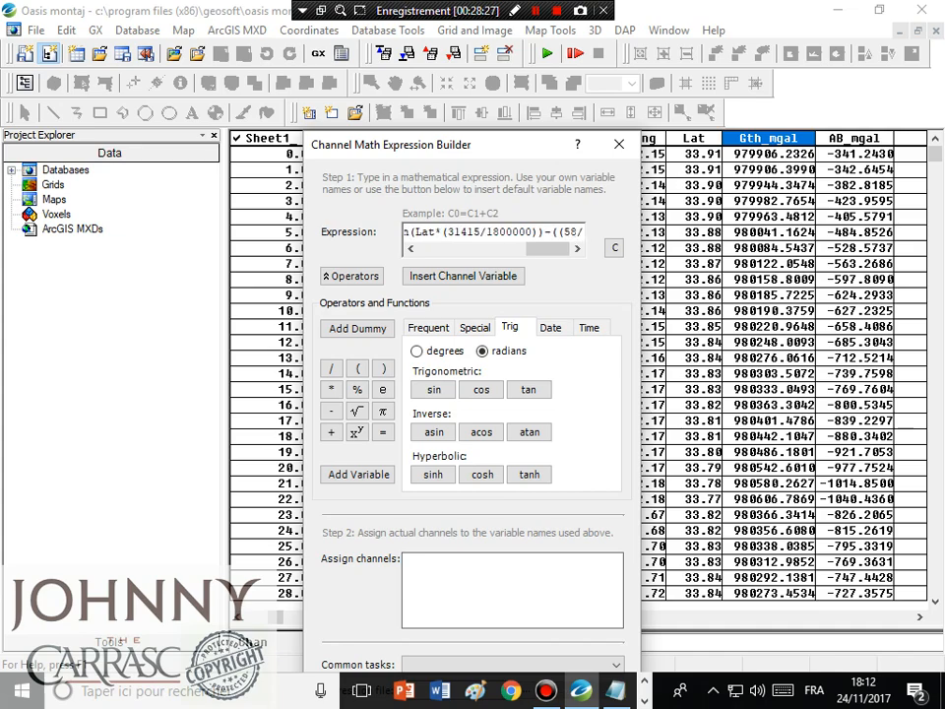
type("10000000)")
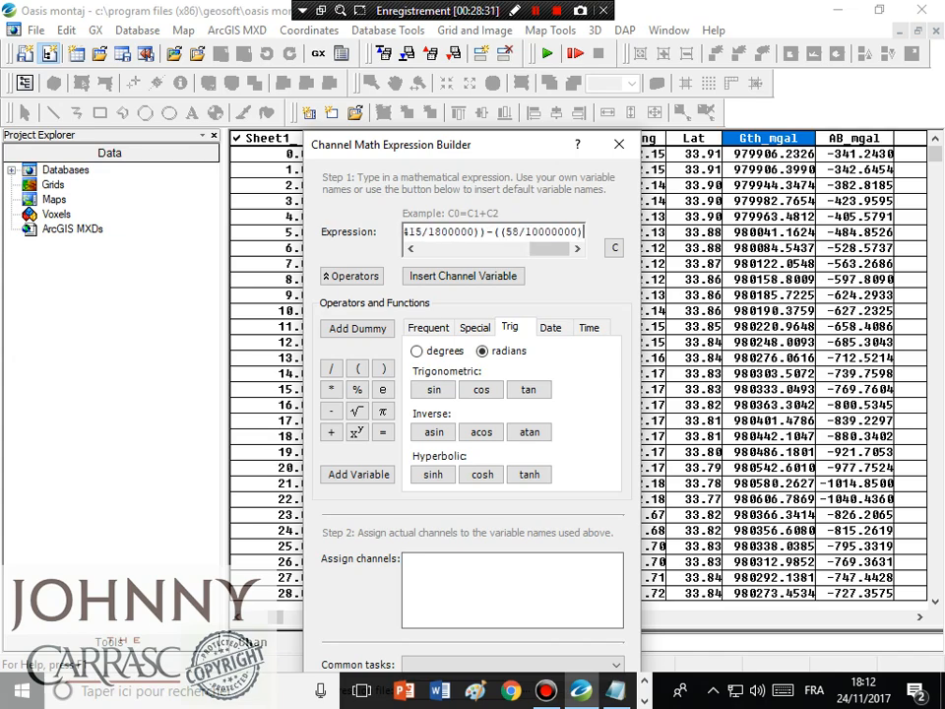
Step: Multiply the 58/10000000 coefficient by the copied squared sine factor and remove the duplicated multiplication sign
type("*")
key("ctrl+v")
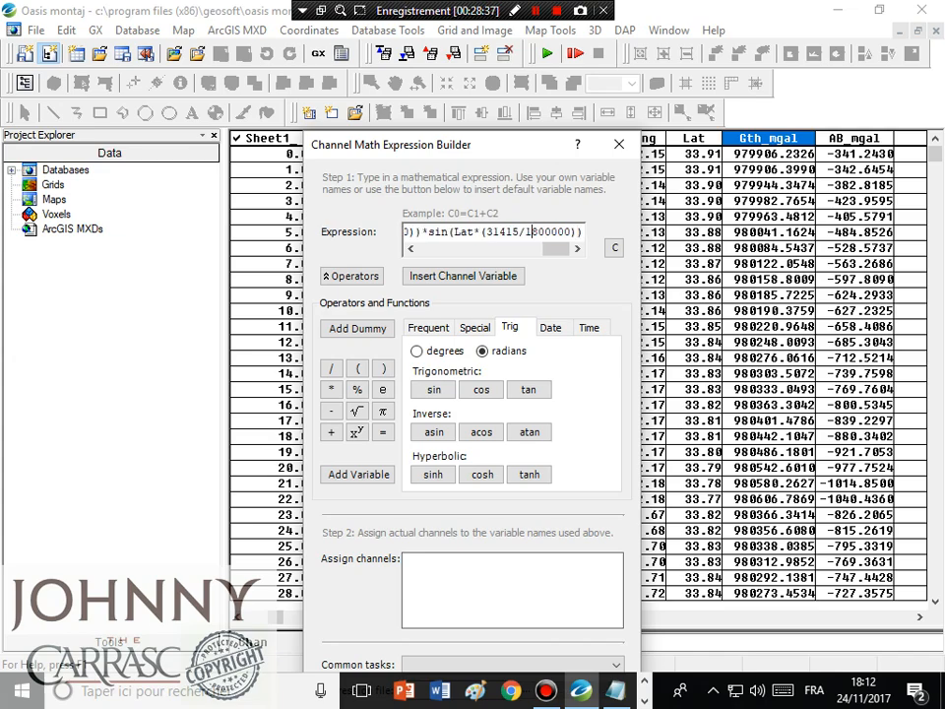
key("Left")
key("Left")
key("Left")
key("Left")
key("Left")
key("Left")
key("Left")
key("Left")
key("Left")
key("Left")
key("Left")
key("Left")
key("Left")
key("Left")
key("Left")
key("Left")
key("Left")
key("Left")
key("Left")
key("Left")
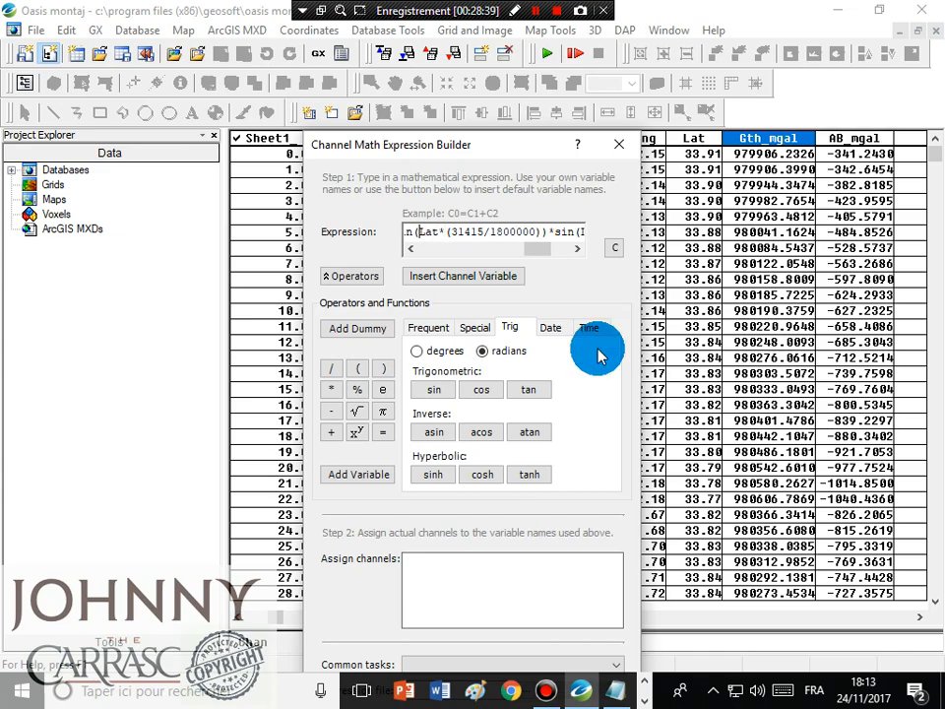
key("Left")
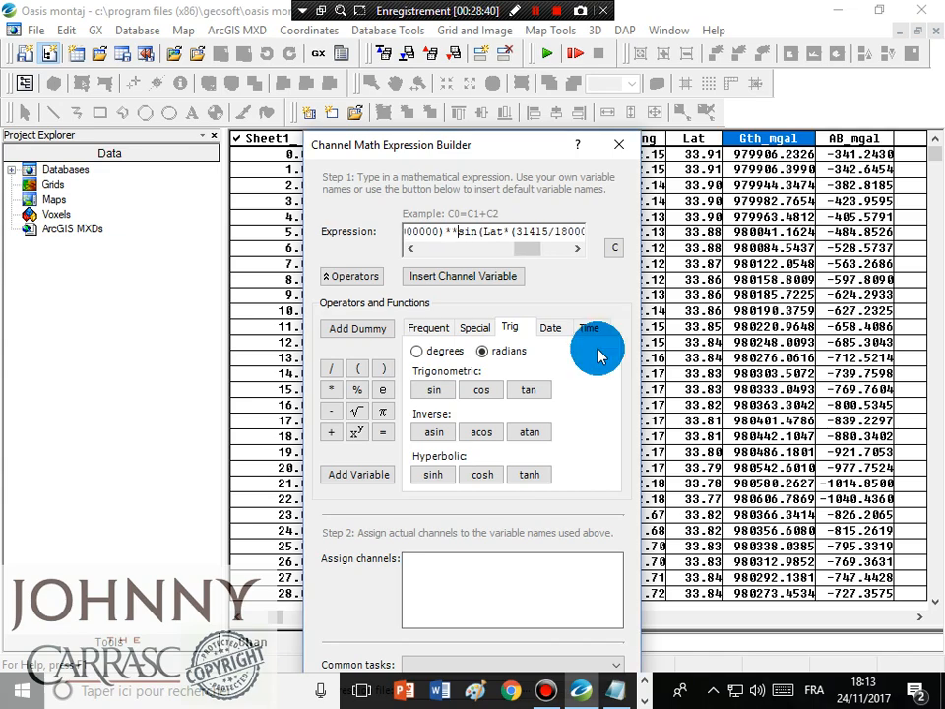
key("BackSpace")
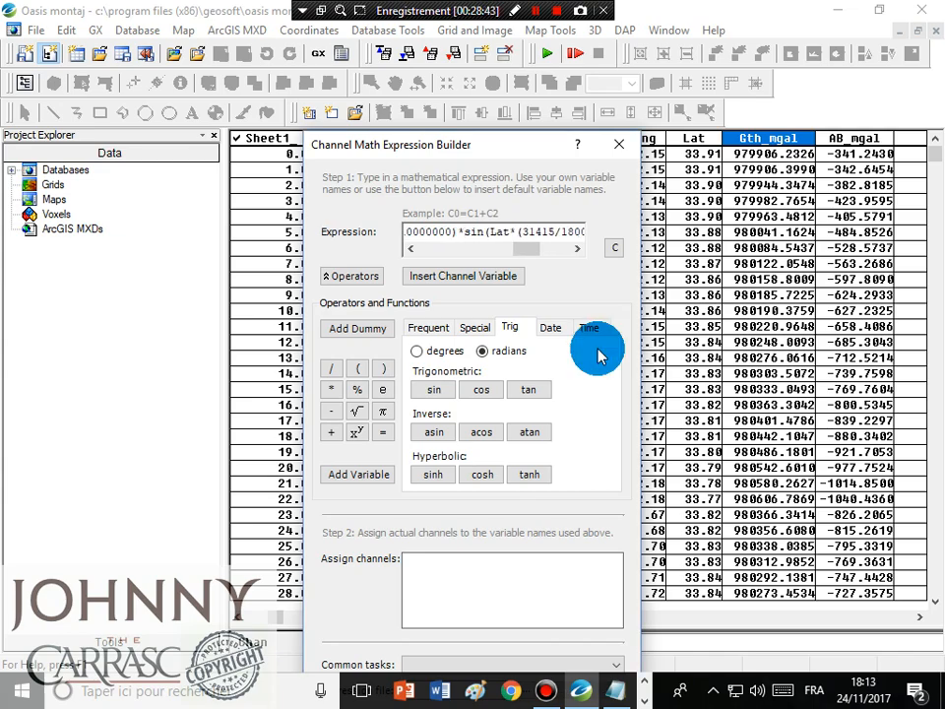
Step: Double the latitude in the second term's first sine by inserting 2* before Lat
key("Left")
key("Left")
key("Left")
key("Left")
key("Left")
key("Left")
key("Left")
key("Left")
key("Left")
key("Left")
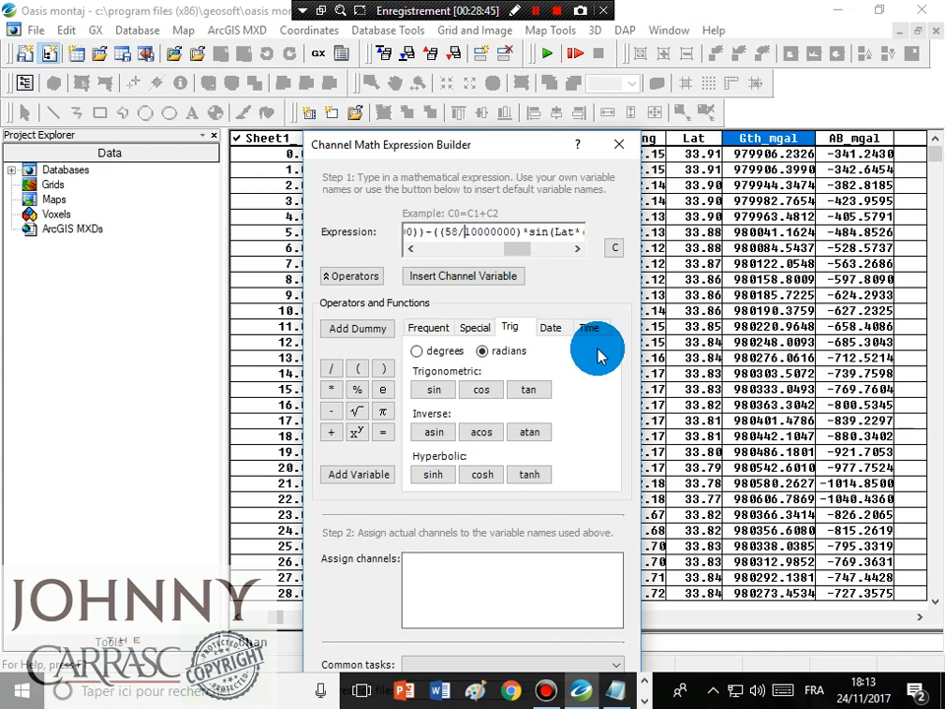
key("Right")
key("Right")
key("Right")
key("Right")
key("Right")
key("Right")
key("Right")
key("Right")
key("Right")
key("Right")
key("Right")
key("Right")
key("Left")
key("Left")
key("Left")
key("Left")
key("Left")
key("Left")
key("Left")
key("Left")
key("Left")
key("Left")
key("Left")
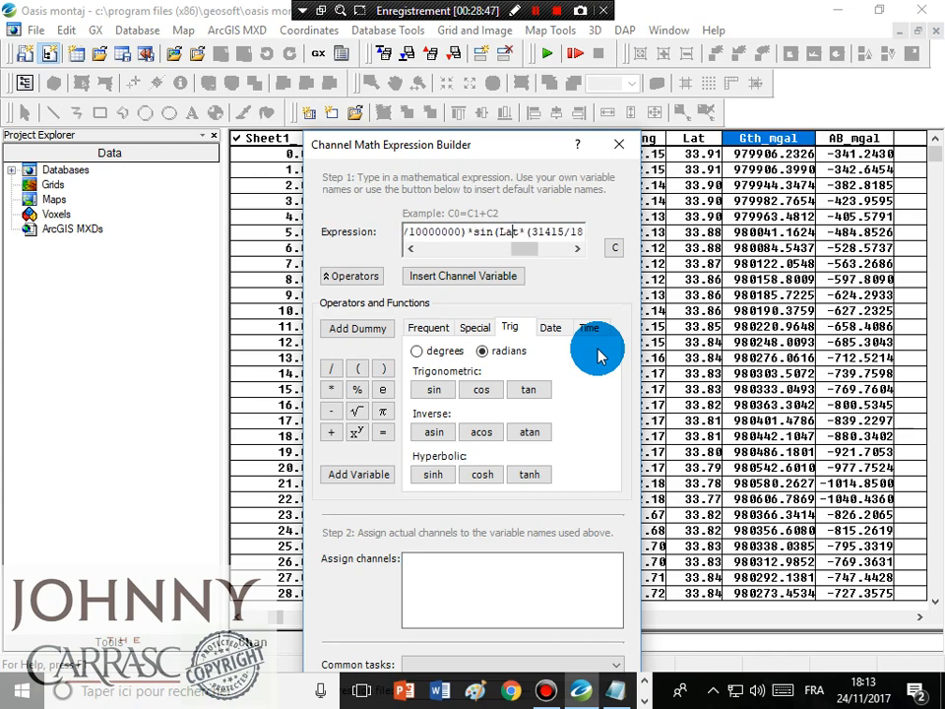
key("Left")
type("2*")
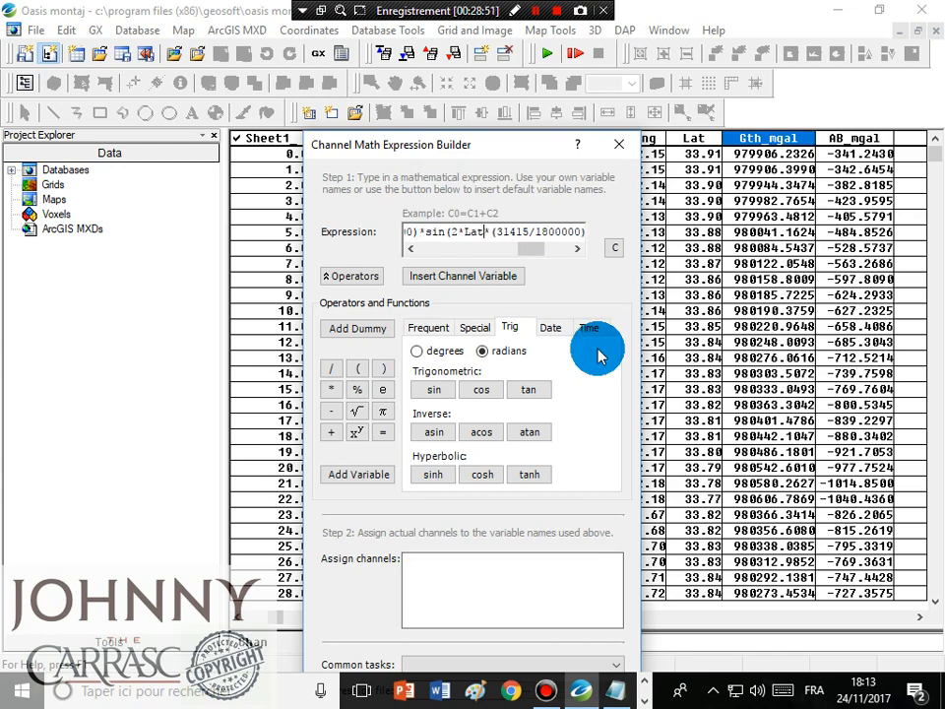
Step: Insert 2* before Lat in the last sine of the second term as well
key("Right")
key("Right")
key("Right")
key("Right")
key("End")
type(")*sin(Lat*(31415/18")
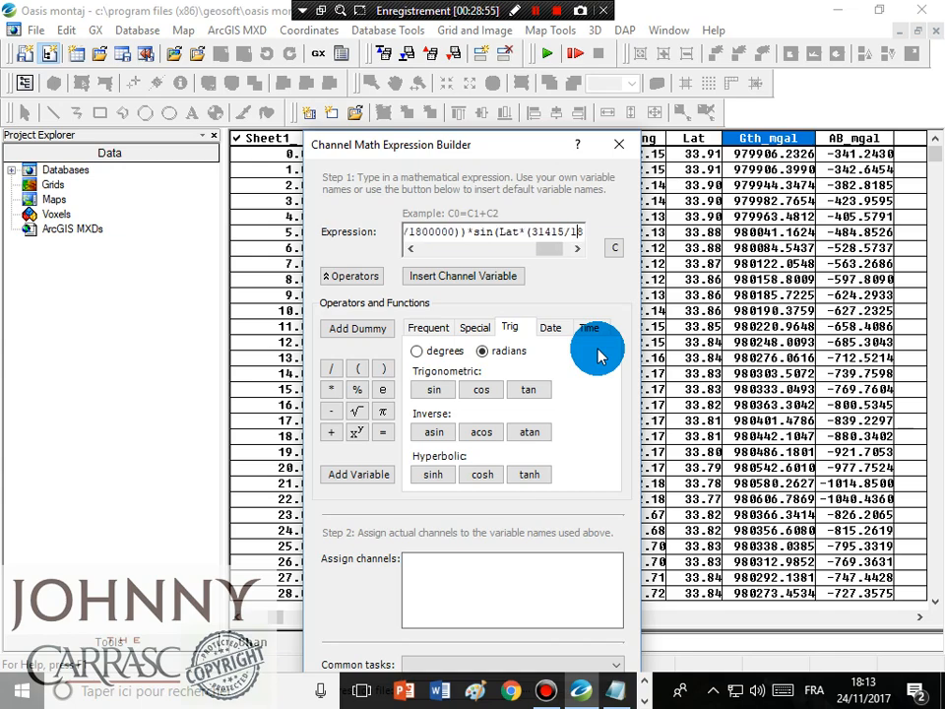
key("Left")
key("Left")
key("Left")
key("Left")
key("Left")
key("Left")
type("2*")
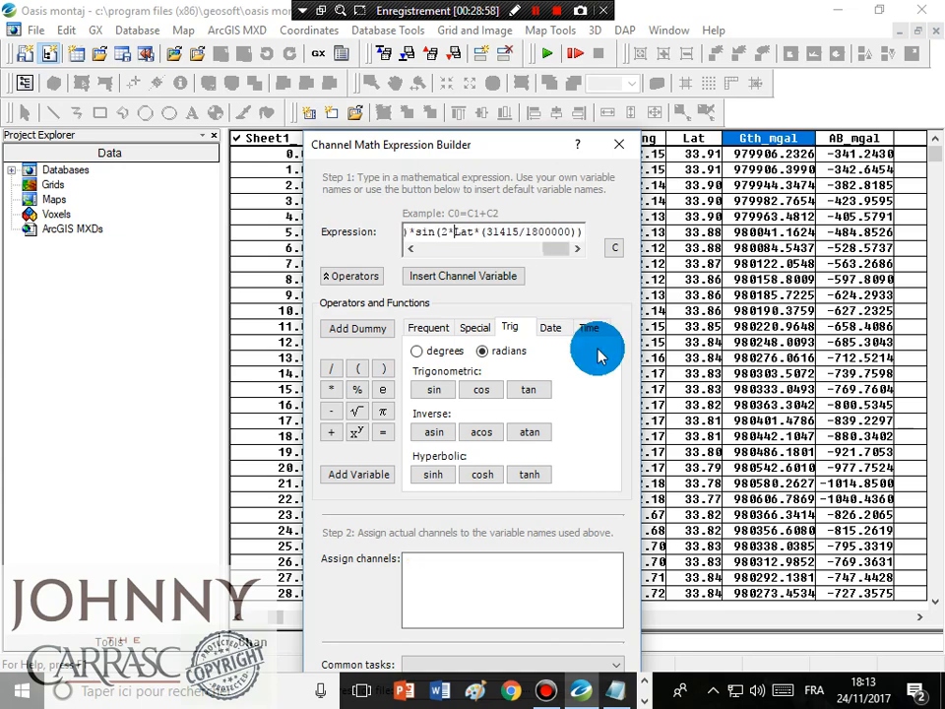
Step: Add a closing parenthesis at the end of the Gth_mgal expression and try to apply it
left_click(581, 248)
left_click(581, 248)
left_click(580, 249)
left_click(580, 249)
left_click(578, 248)
left_click(581, 234)
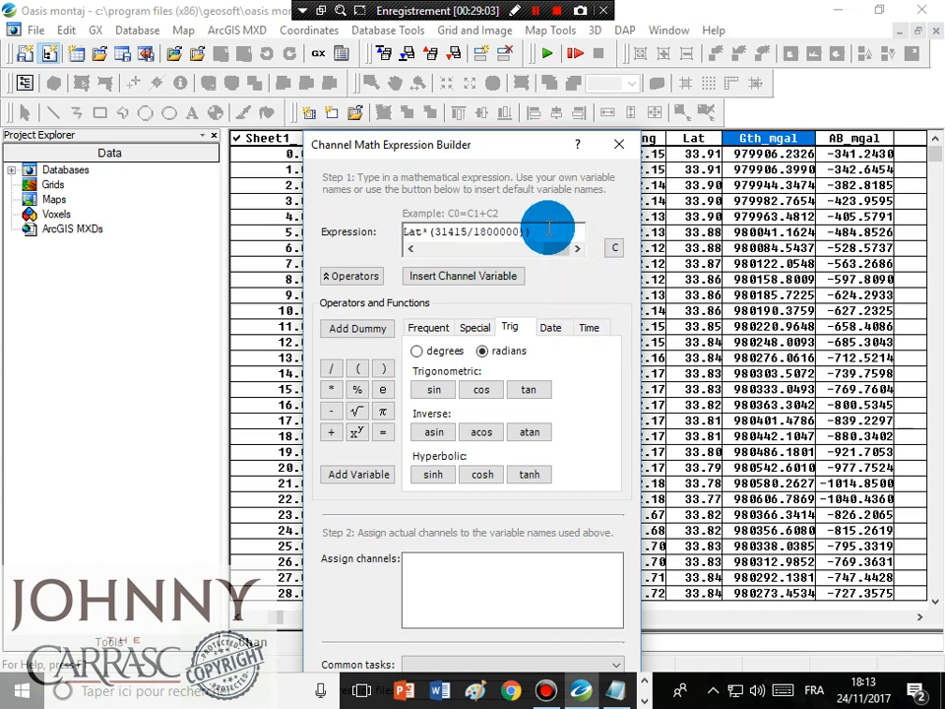
type(")")
mouse_move(559, 249)
left_mouse_down()
mouse_move(408, 255)
mouse_move(574, 248)
left_mouse_up()
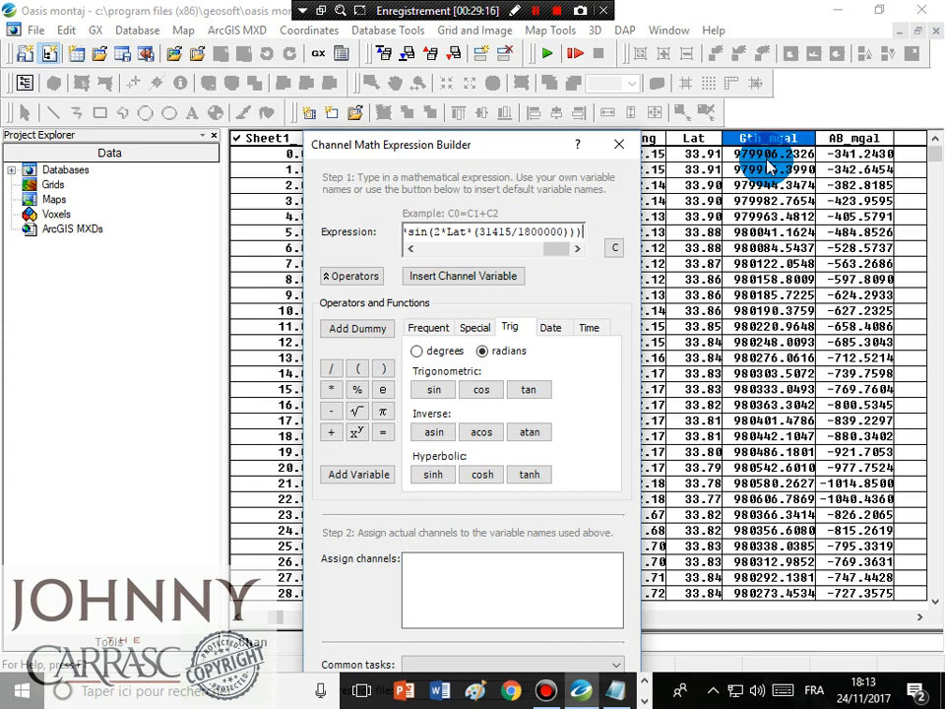
left_click_drag(490, 144, 492, 39)
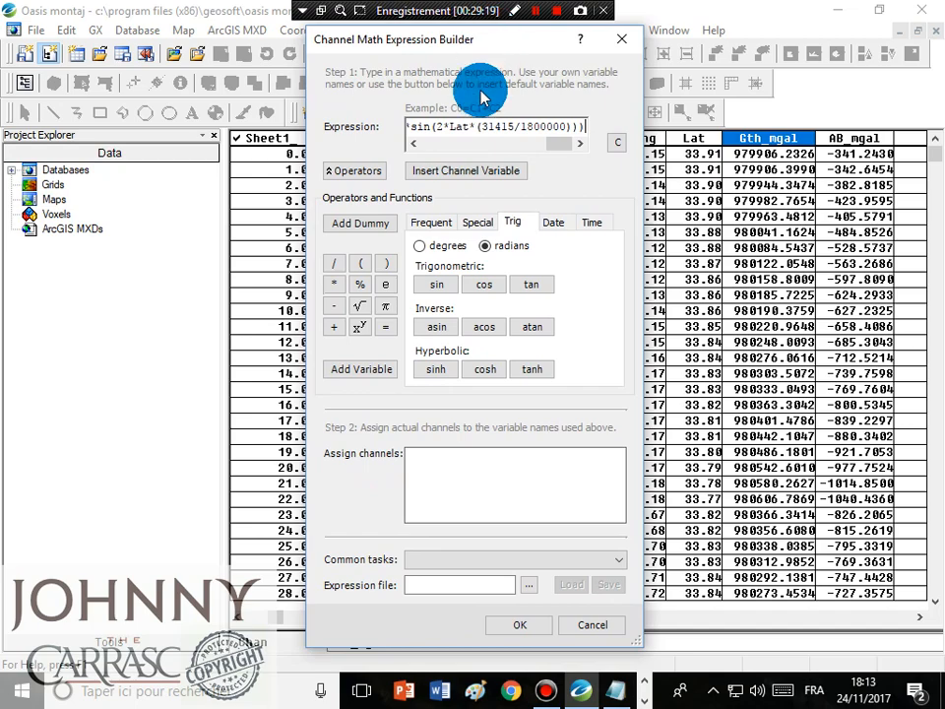
left_click(523, 624)
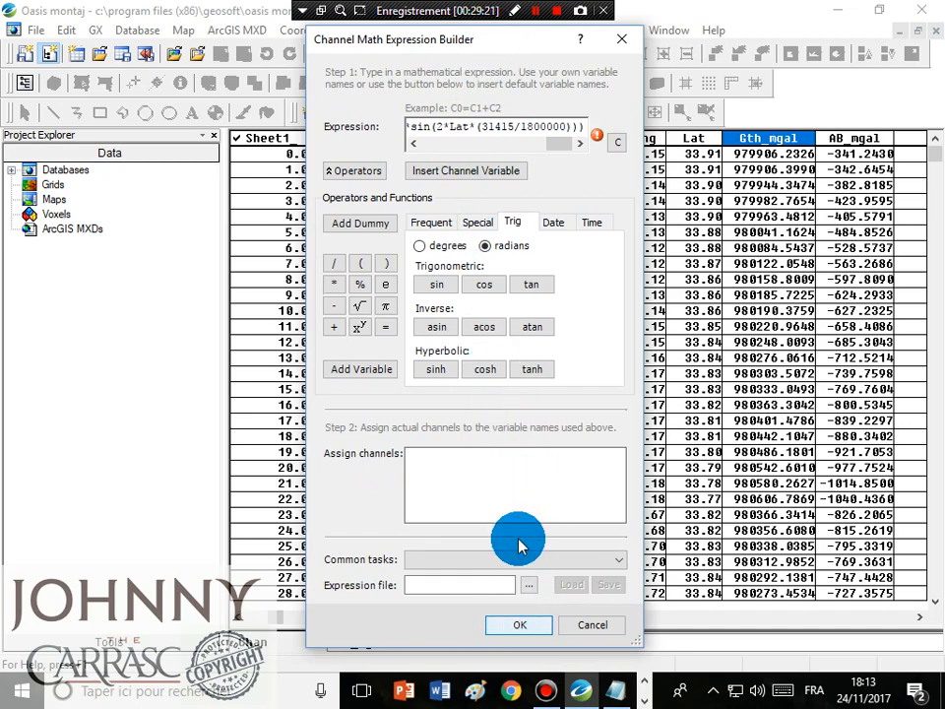
Step: Remove the last closing parenthesis, try to apply the expression again and review it from its beginning
left_click_drag(557, 144, 438, 151)
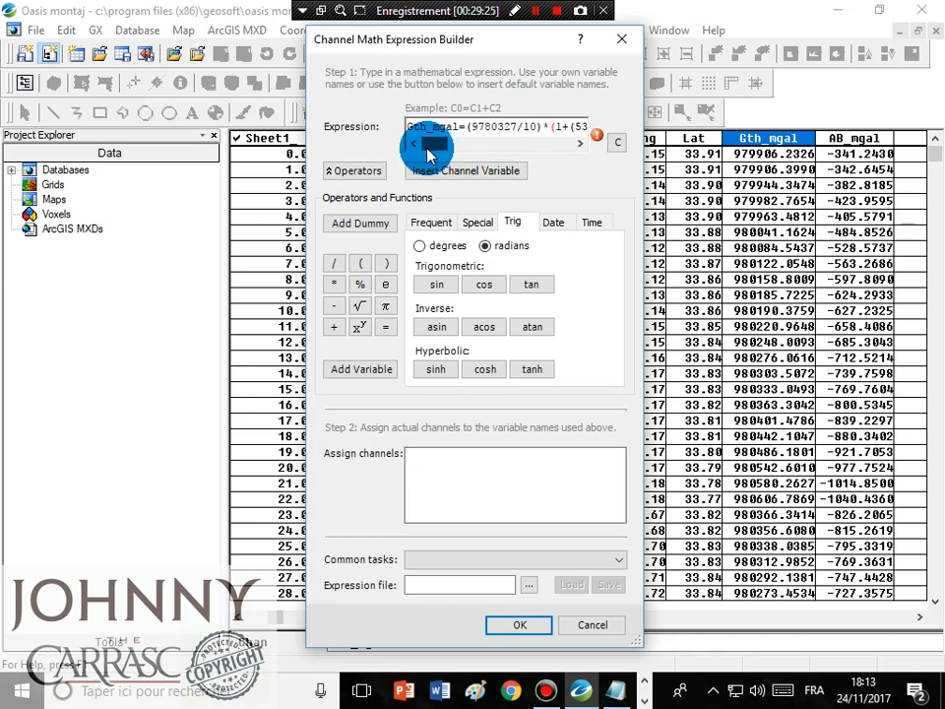
left_click_drag(430, 155, 579, 170)
left_click(585, 126)
key("BackSpace")
left_click(528, 622)
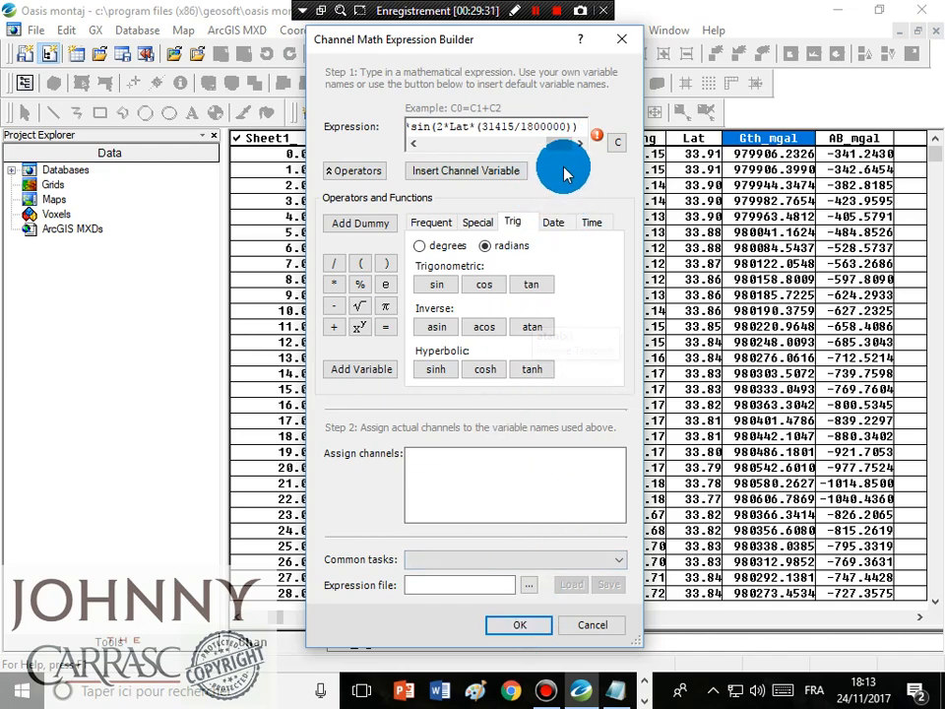
left_click_drag(557, 148, 434, 144)
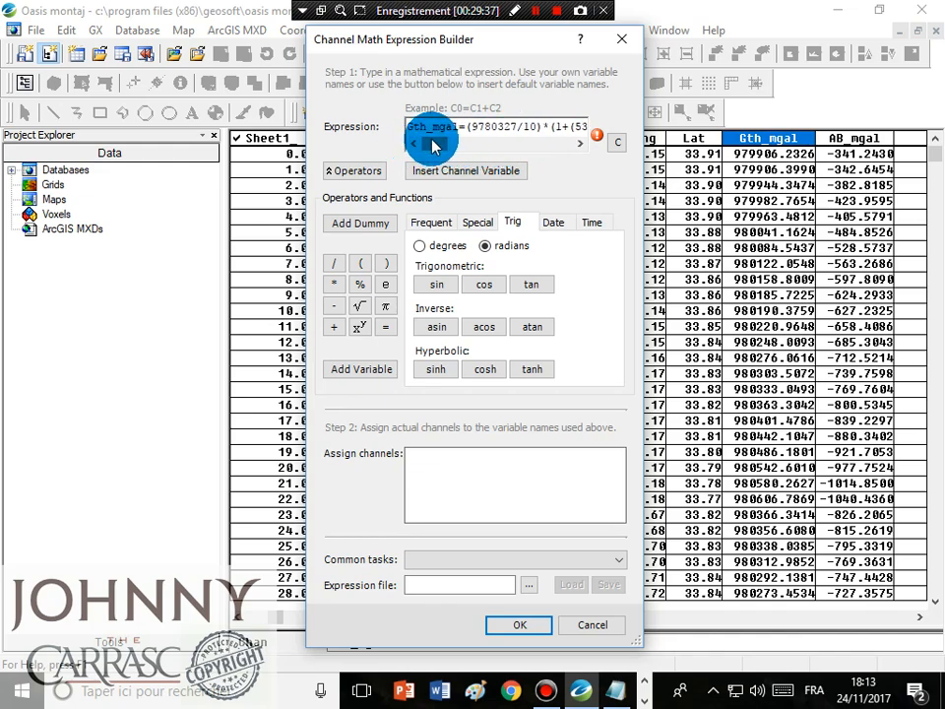
Step: Switch to the Gth.txt file in Notepad and copy the complete prepared Gth_mgal expression, returning to Oasis montaj
left_click(615, 689)
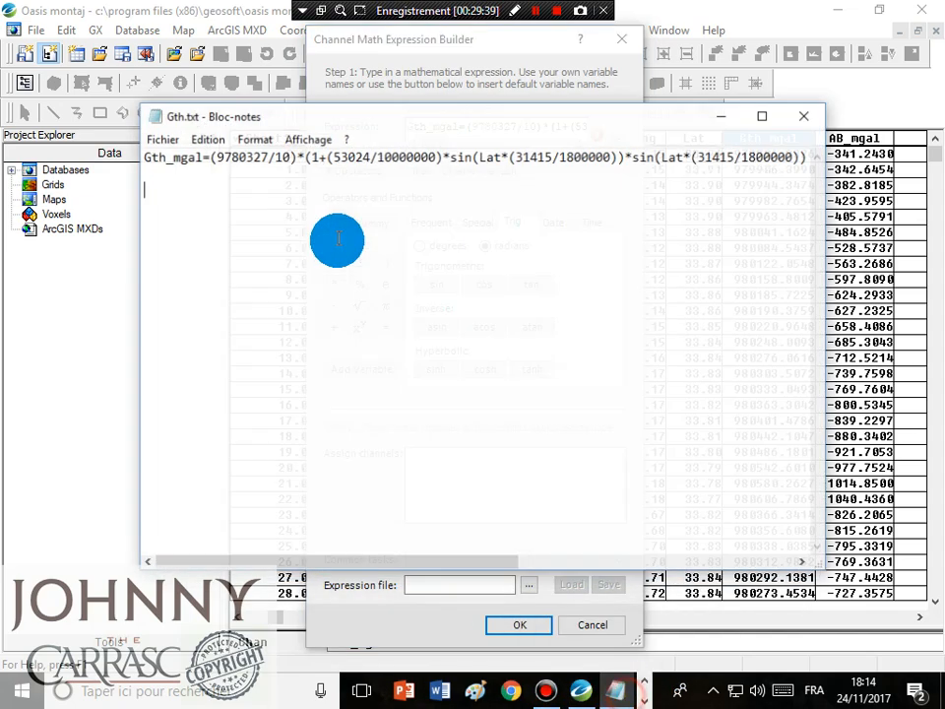
left_click(490, 189)
key("ctrl+a")
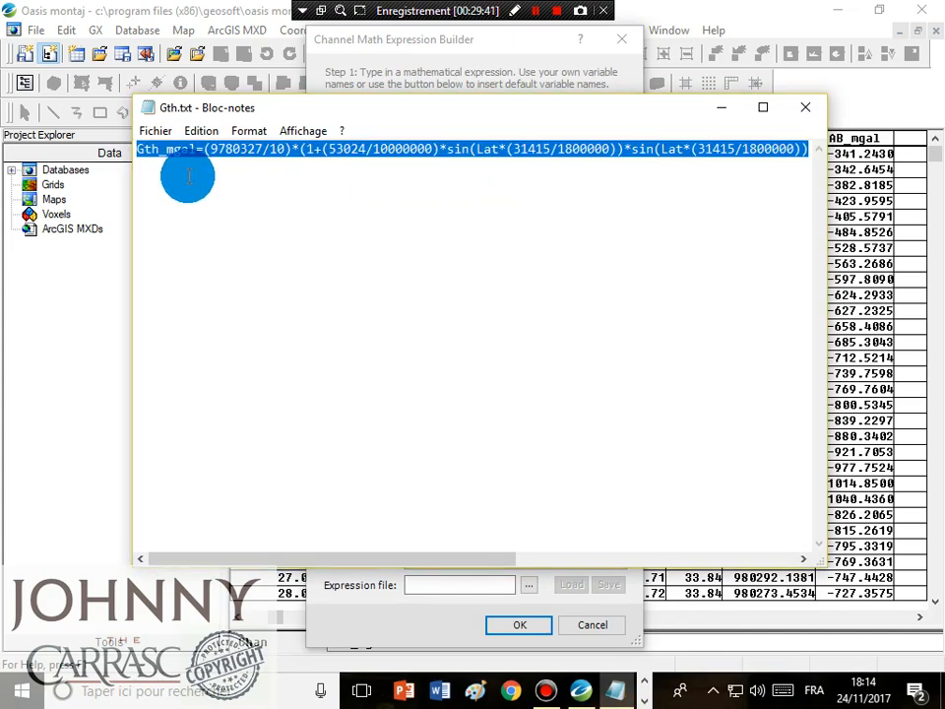
key("alt+Tab")
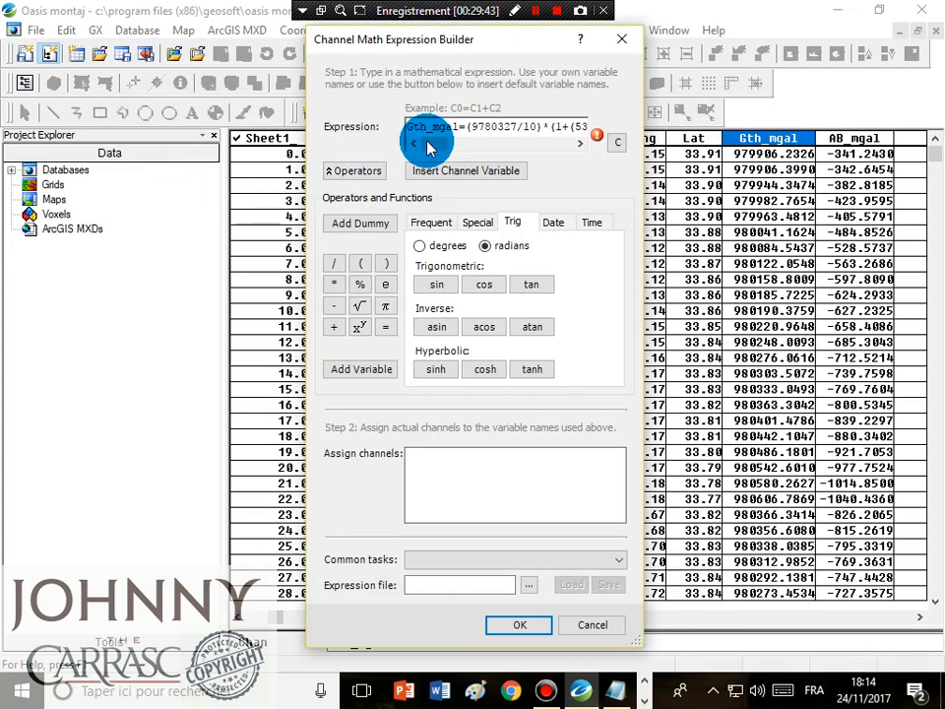
Step: Replace the whole channel math expression with the copied one and apply it to recompute Gth_mgal
left_click(471, 126)
key("ctrl+a")
key("ctrl+v")
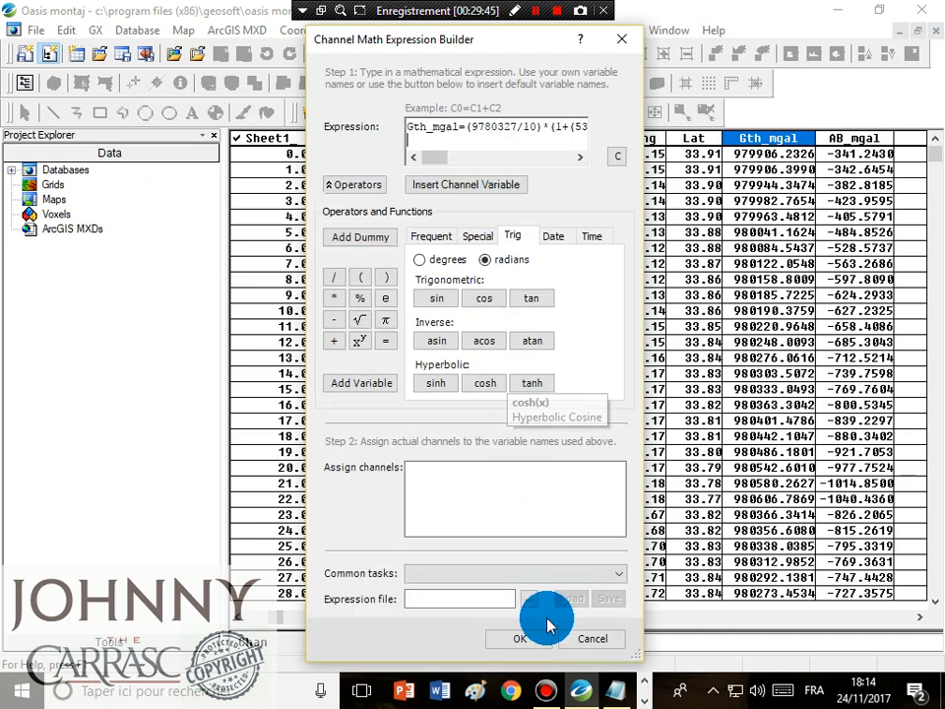
left_click(525, 638)
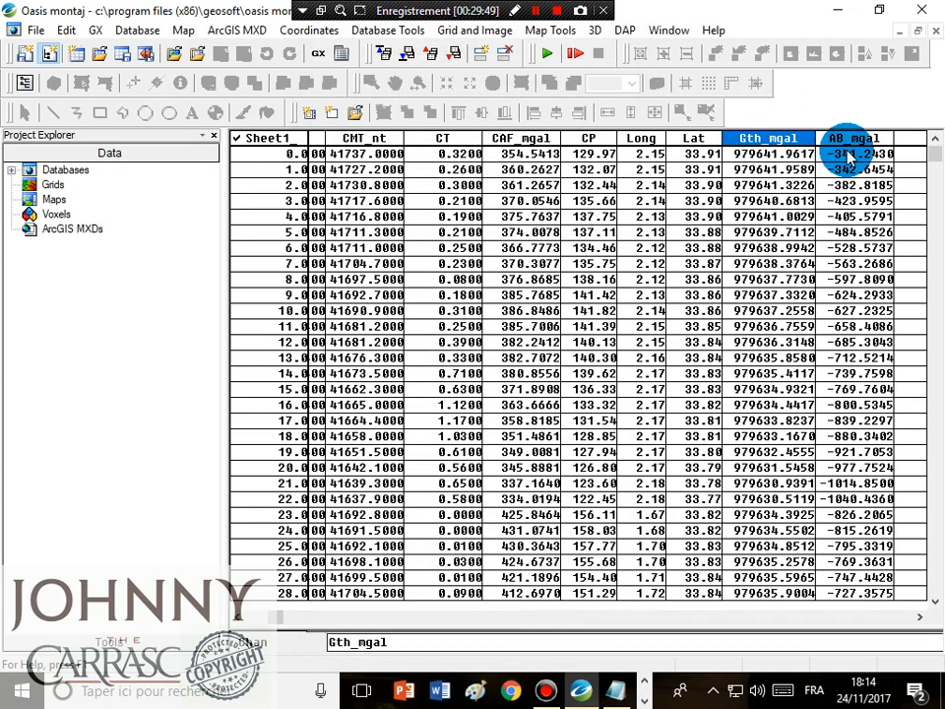
Step: Select the AB_mgal channel and start Channel Math with an empty expression
left_click(879, 156)
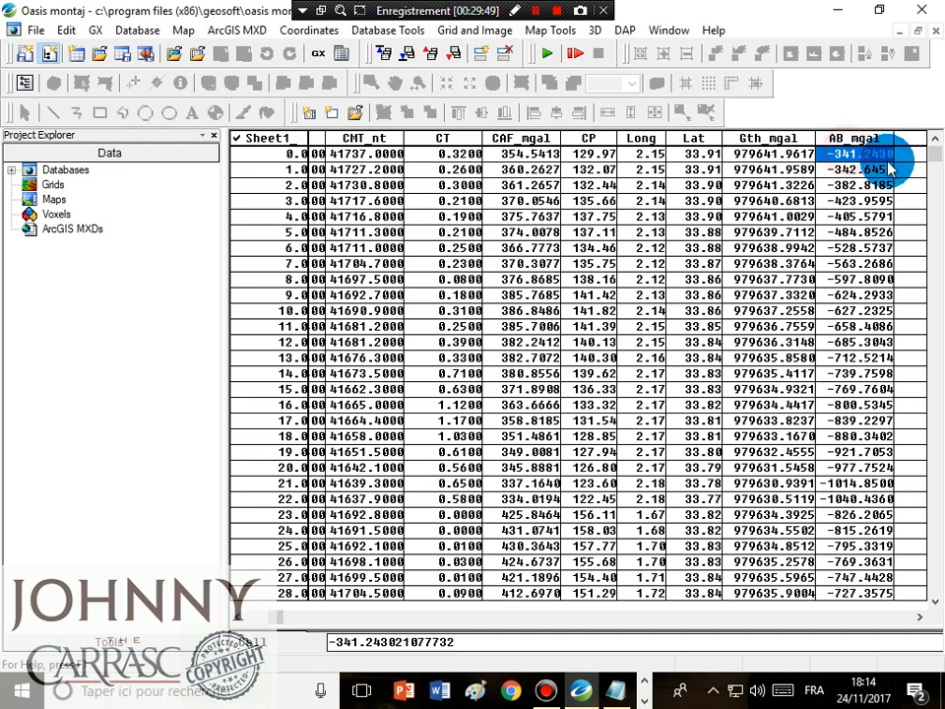
left_click(768, 156)
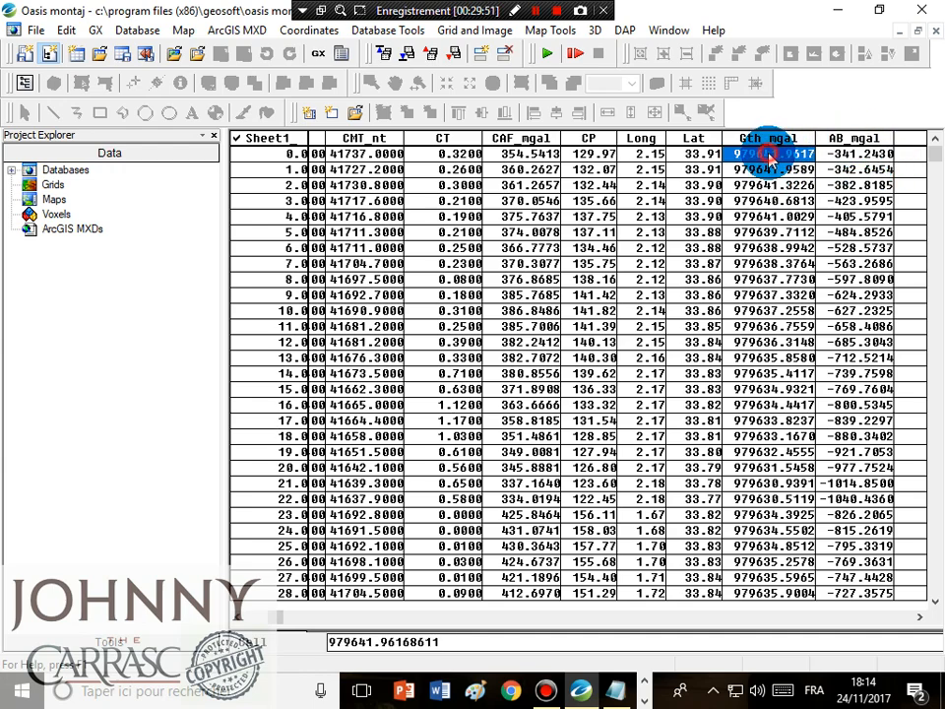
left_click(838, 140)
left_click(838, 140)
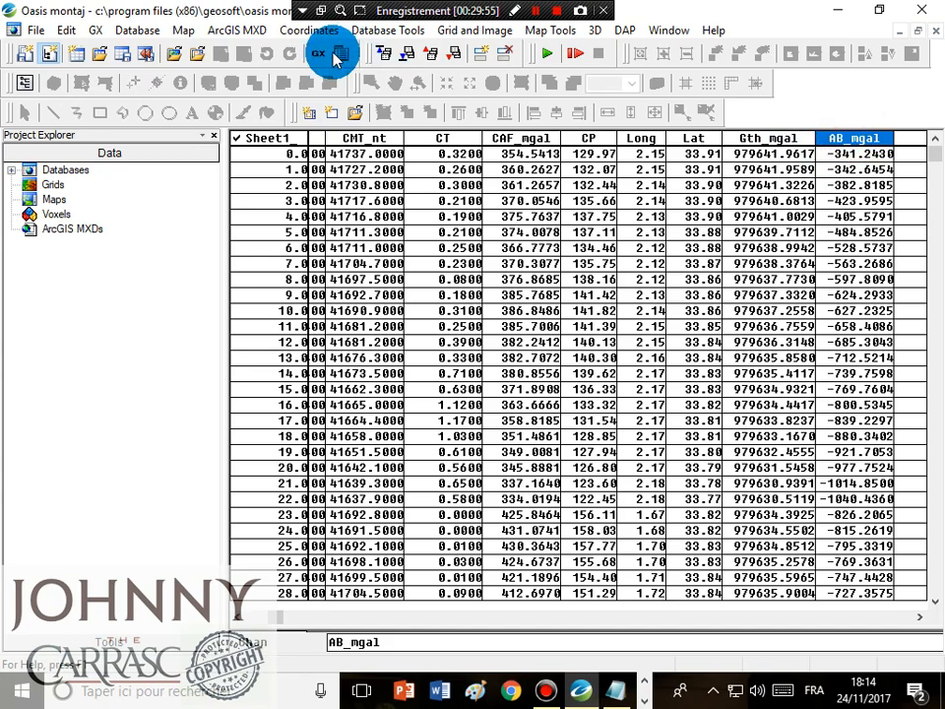
left_click(386, 33)
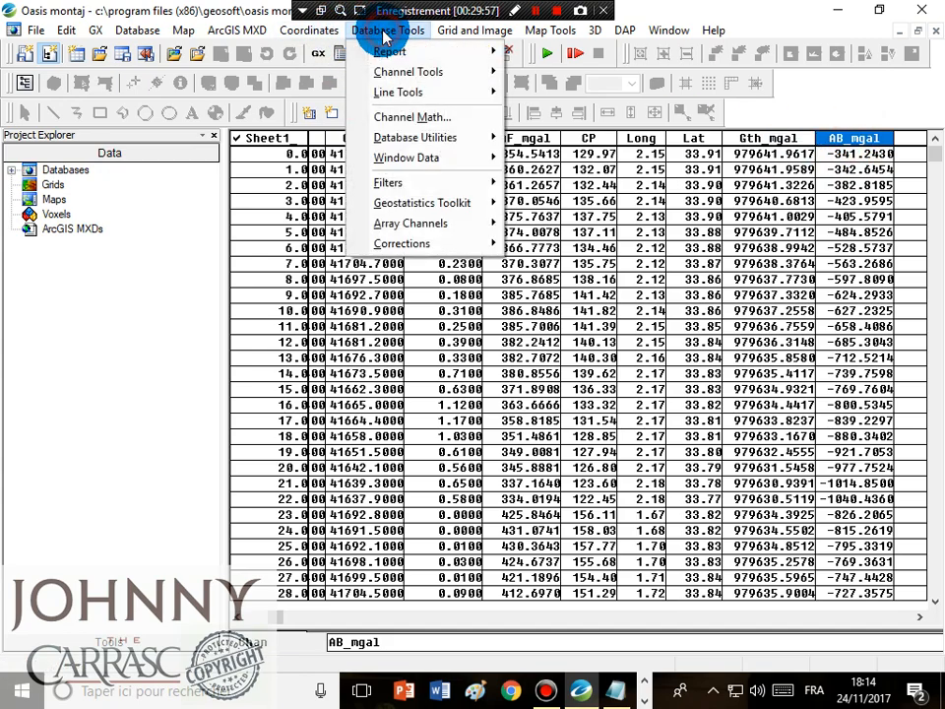
left_click(437, 120)
left_click(608, 236)
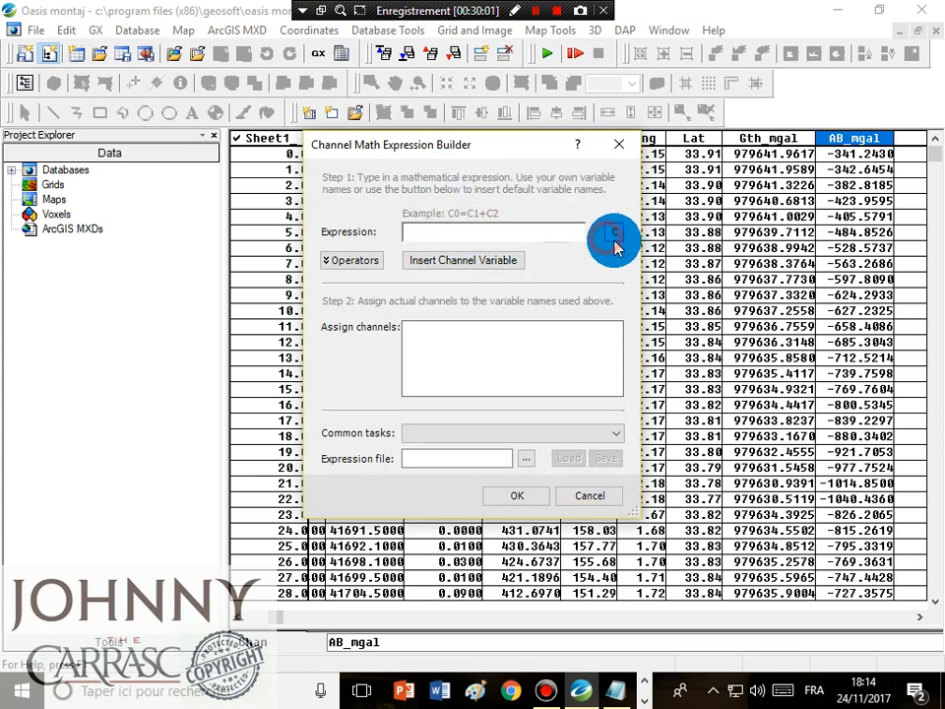
Step: Enter the first part of the channel math expression as AB_mgal=Go_mgal-Gth_mgal
left_click(499, 234)
type("A")
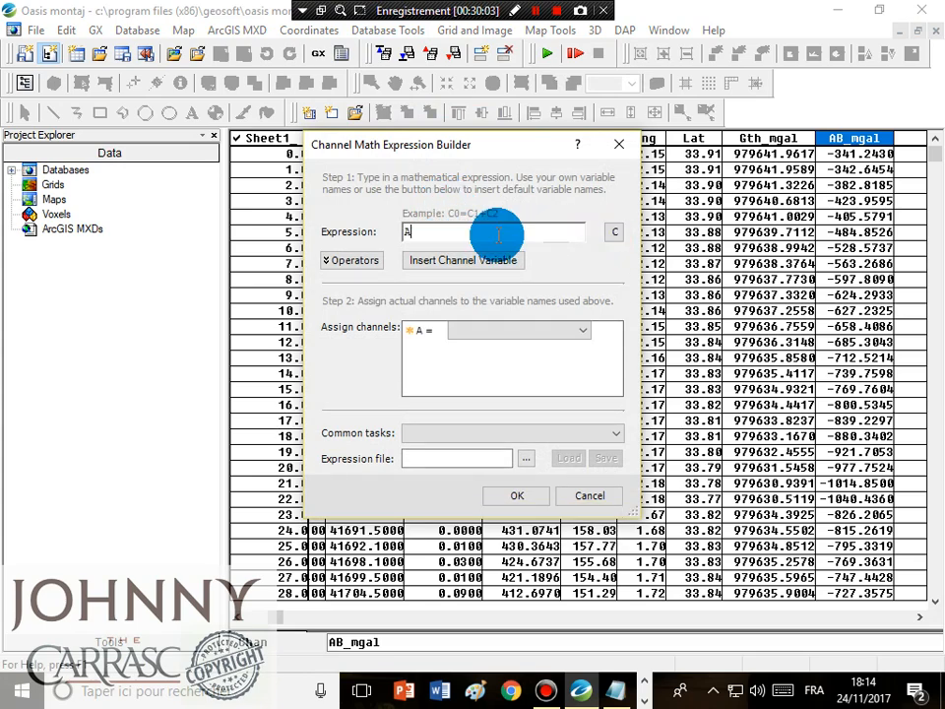
type("B_mgal")
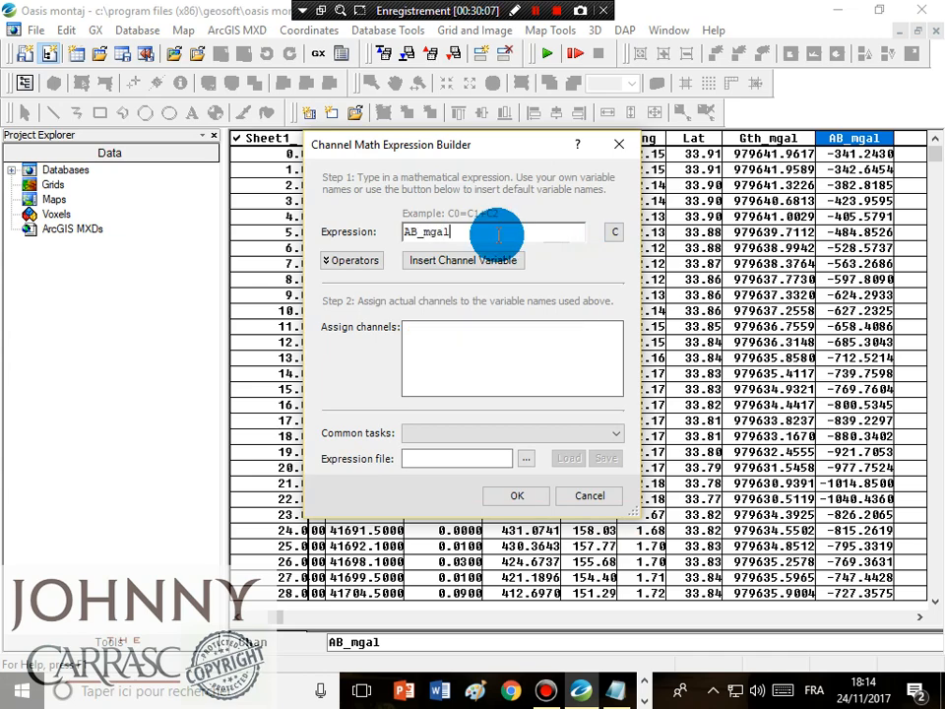
type("=")
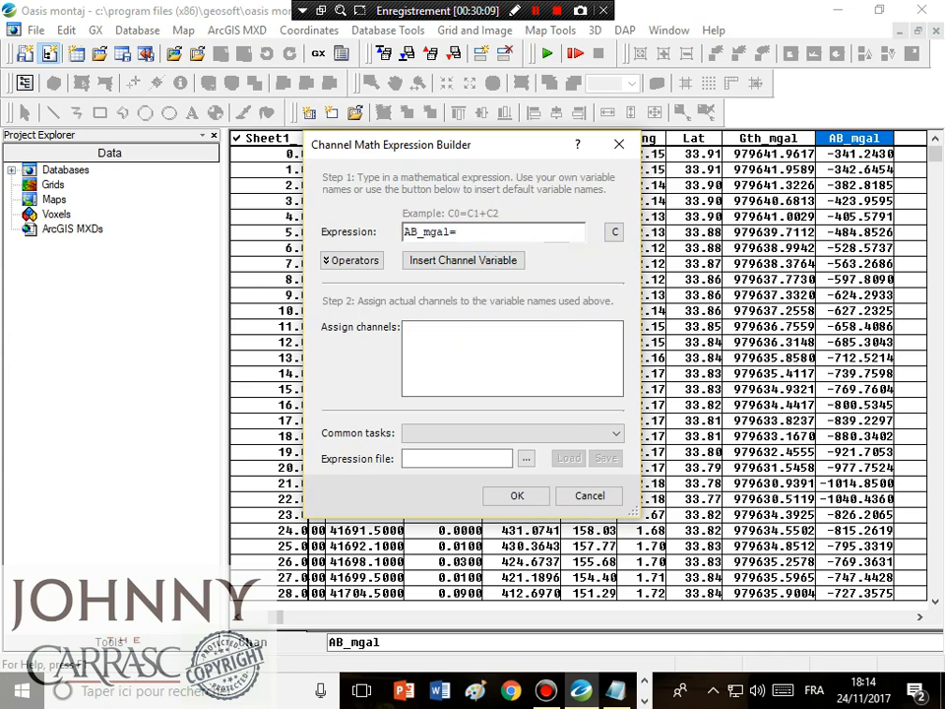
type("Go")
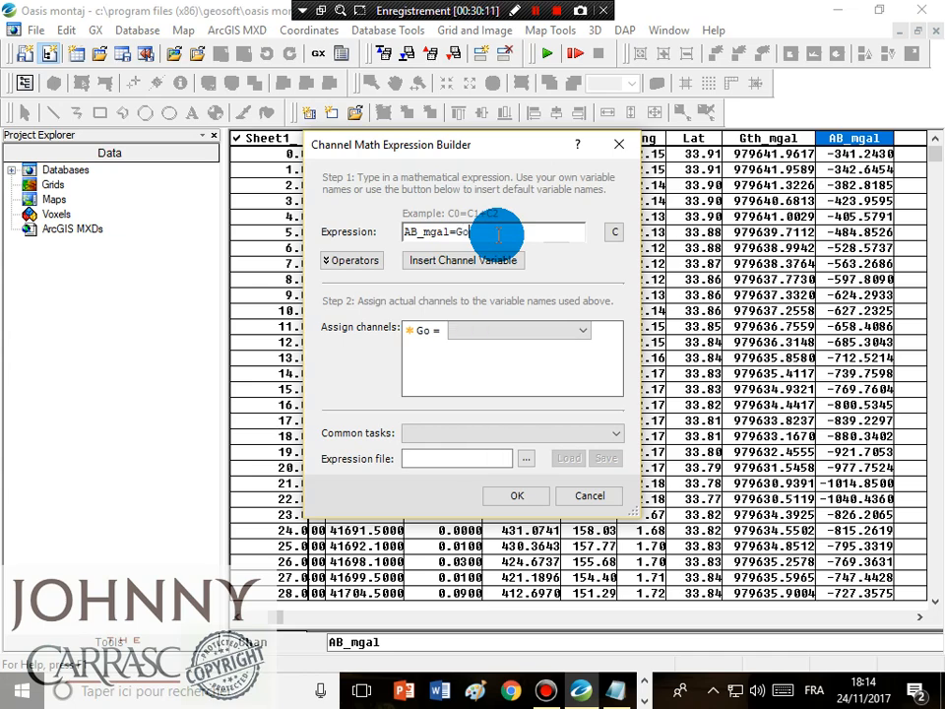
type("_mgal-")
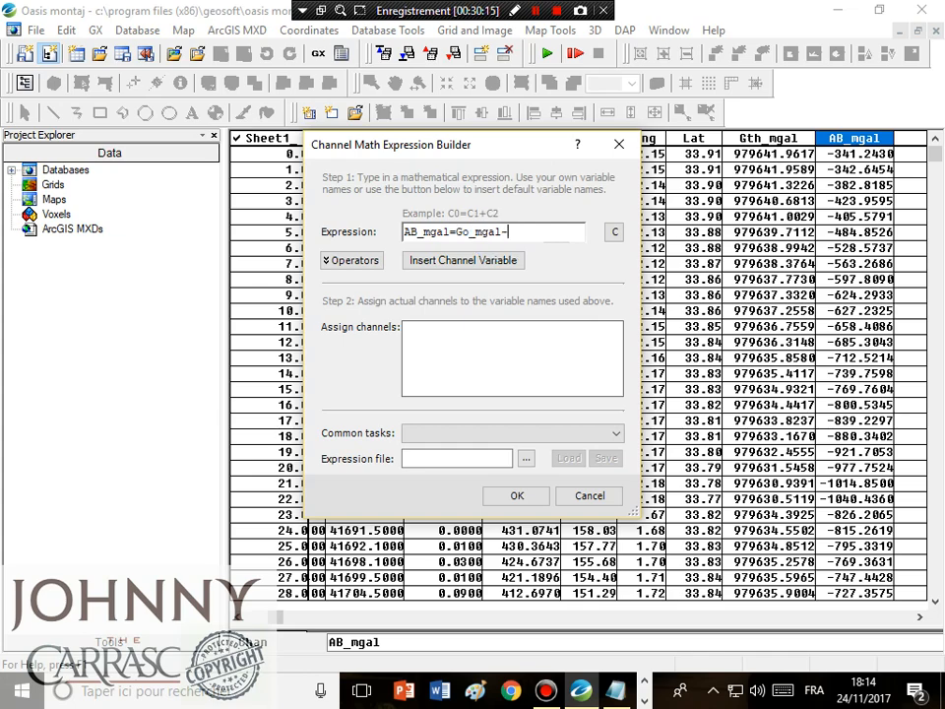
type("Gthj")
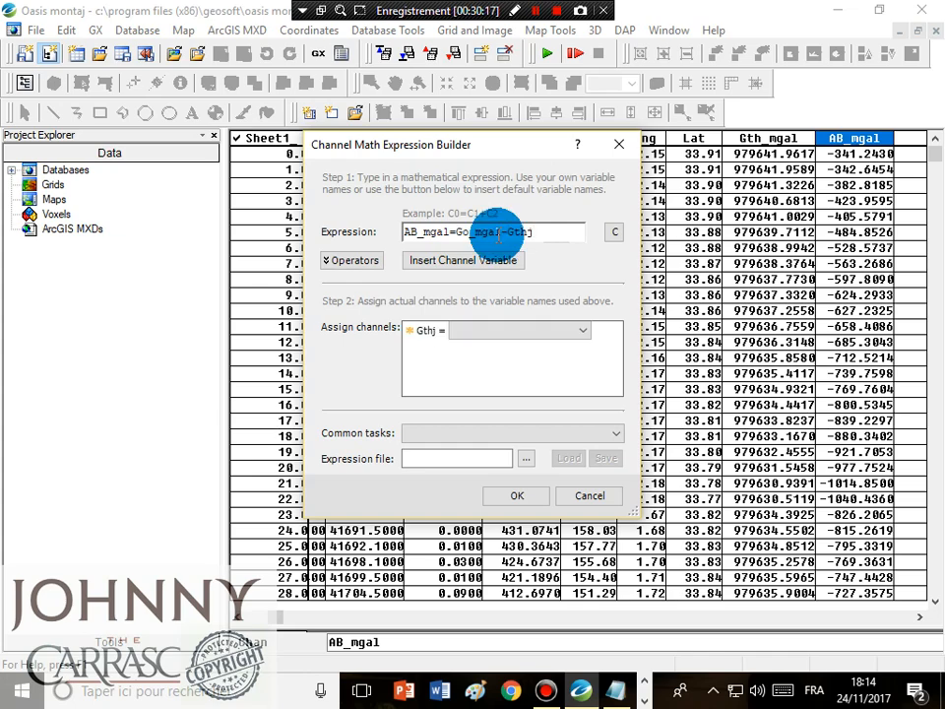
key("BackSpace")
type("_mgal")
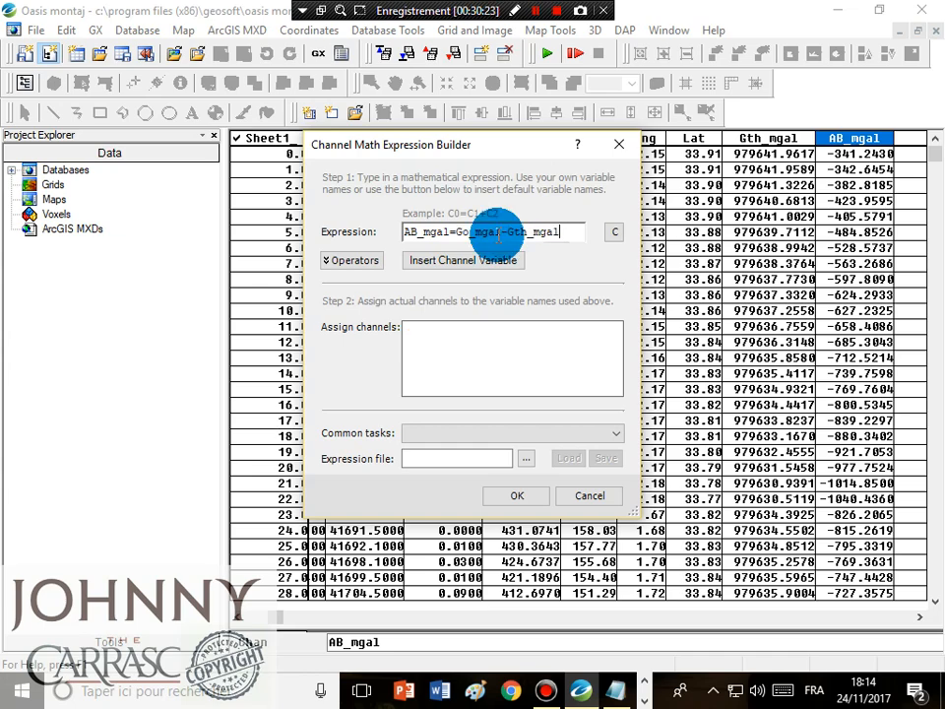
Step: Complete the expression with -CP+CAF_mgal+CT and apply it to recompute the AB_mgal channel
type("-")
type("CB")
type("+")
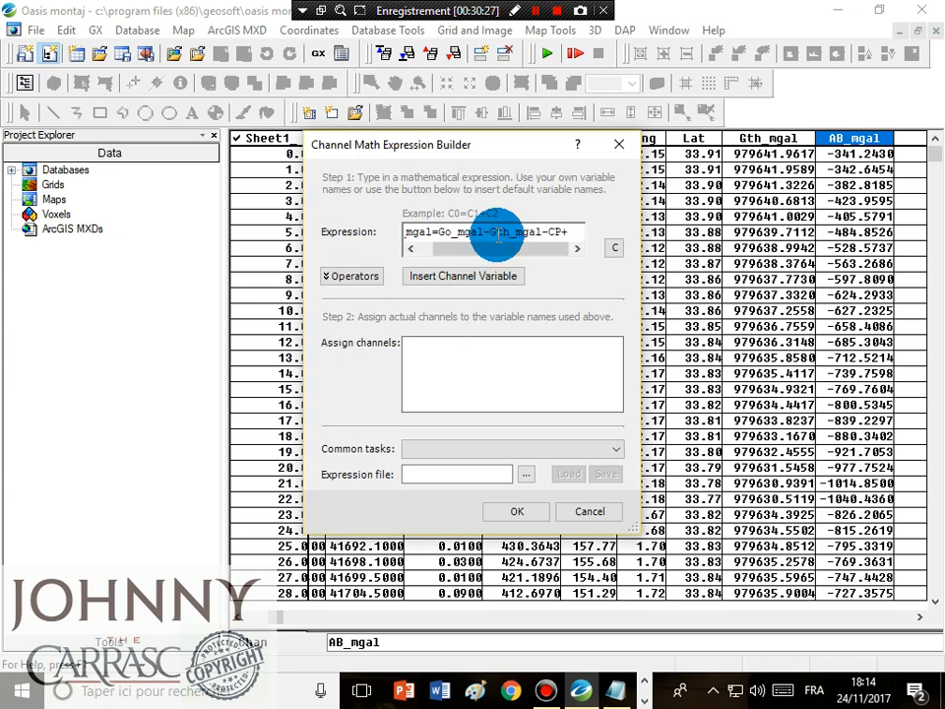
type("CAF_mgal")
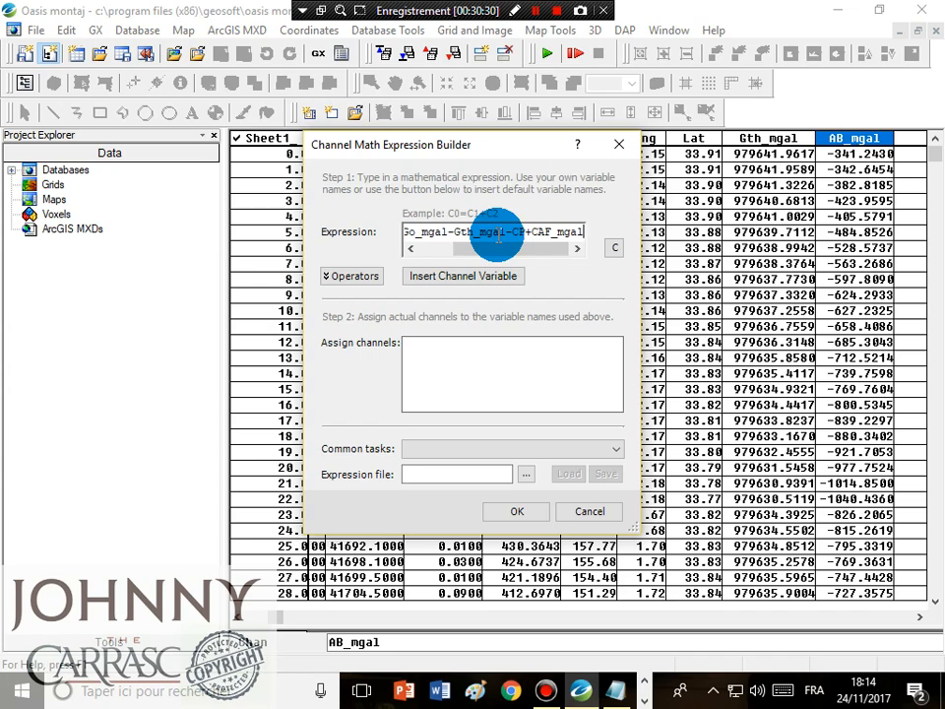
type("+CT")
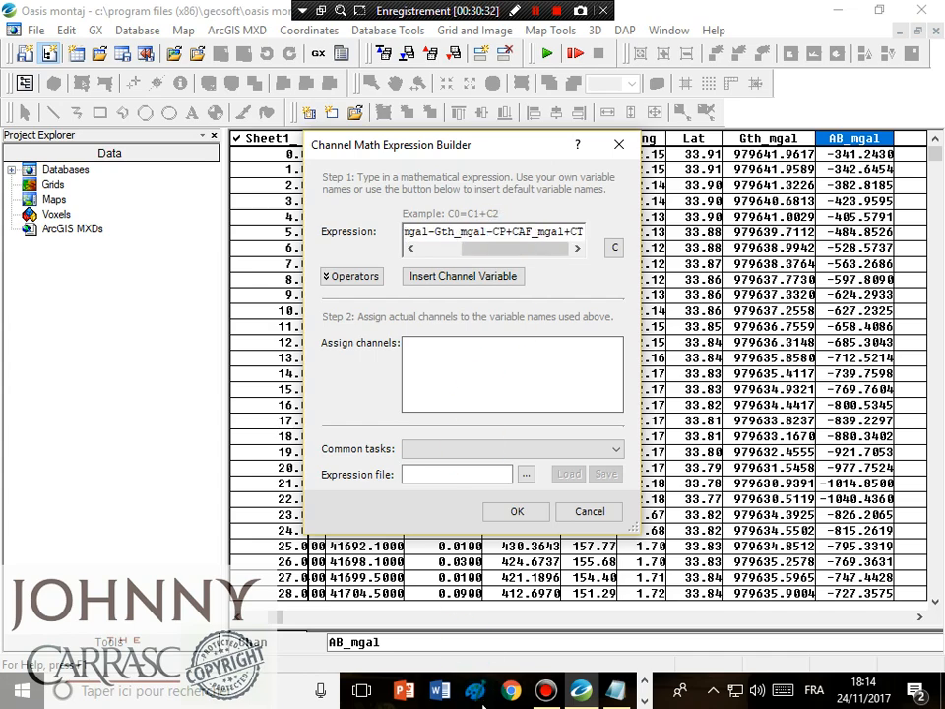
left_click(512, 514)
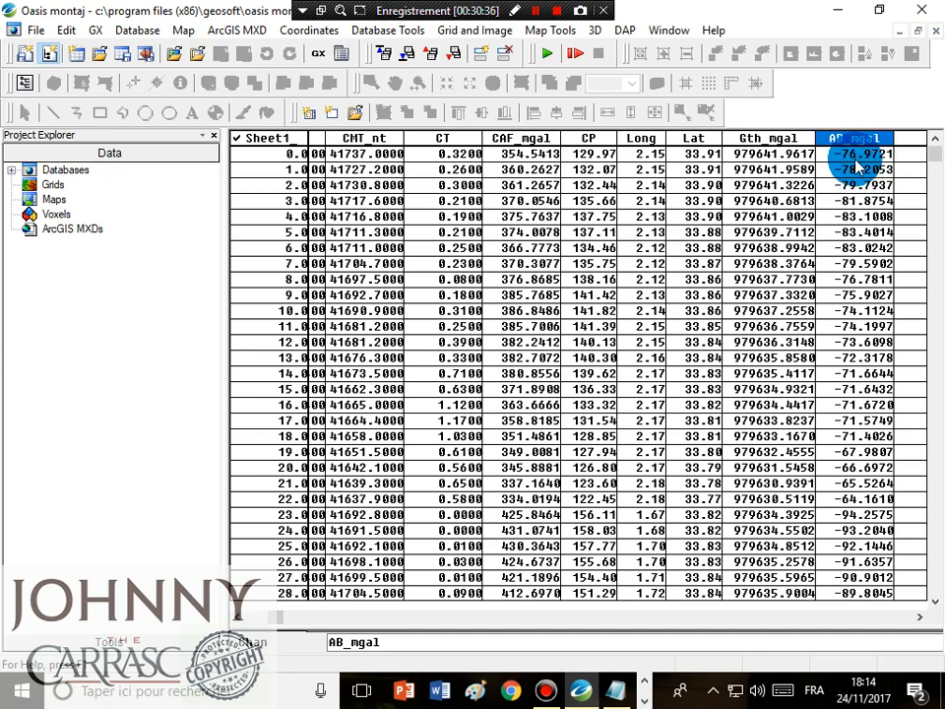
Step: Look over the recalculated channels in the database sheet and save the project
mouse_move(936, 156)
left_mouse_down()
mouse_move(932, 596)
mouse_move(938, 141)
left_mouse_up()
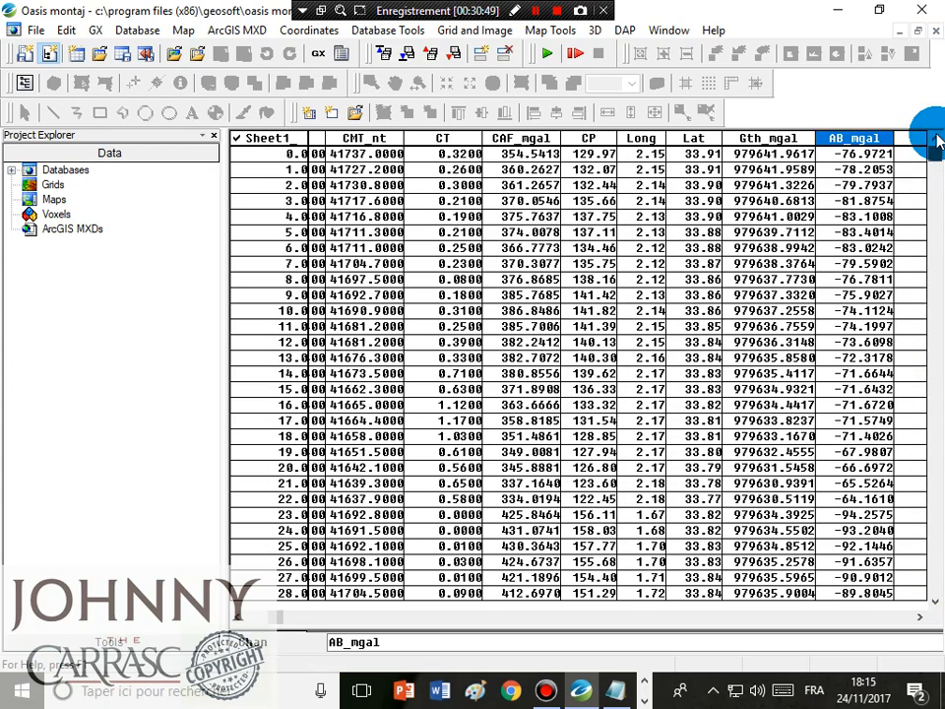
left_click_drag(938, 140, 932, 152)
left_click_drag(281, 617, 225, 620)
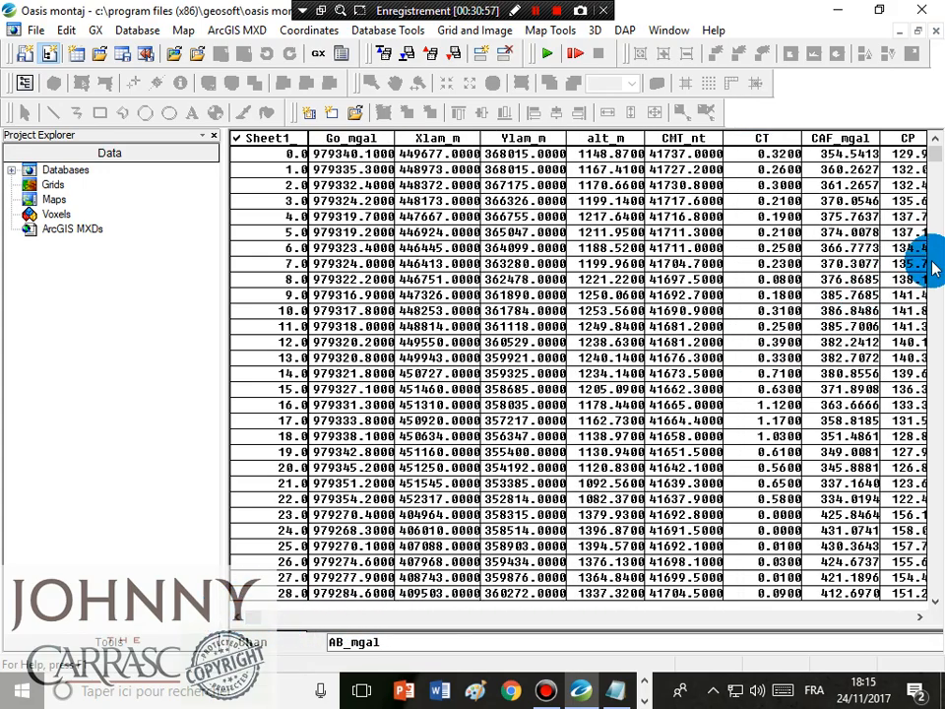
mouse_move(266, 624)
left_mouse_down()
mouse_move(310, 619)
mouse_move(254, 622)
left_mouse_up()
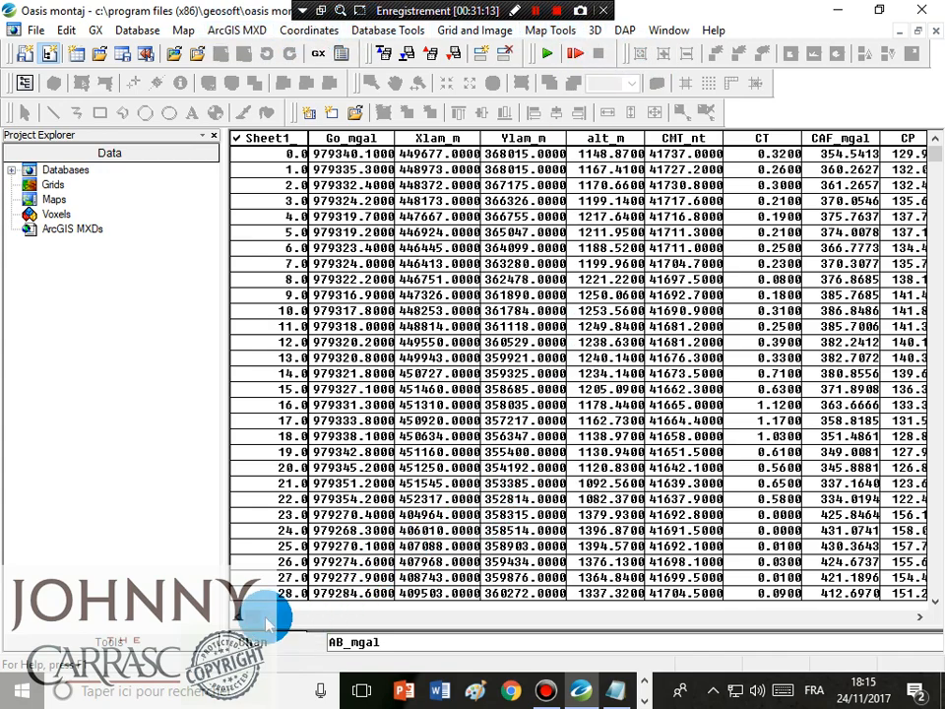
mouse_move(258, 620)
left_mouse_down()
mouse_move(303, 619)
mouse_move(241, 620)
left_mouse_up()
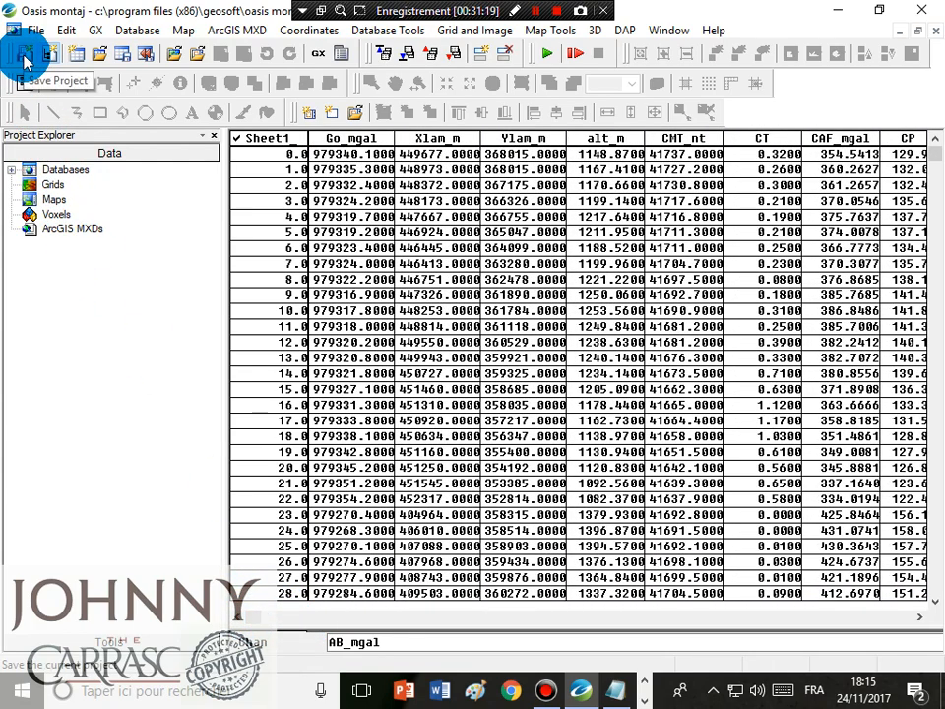
left_click(26, 62)
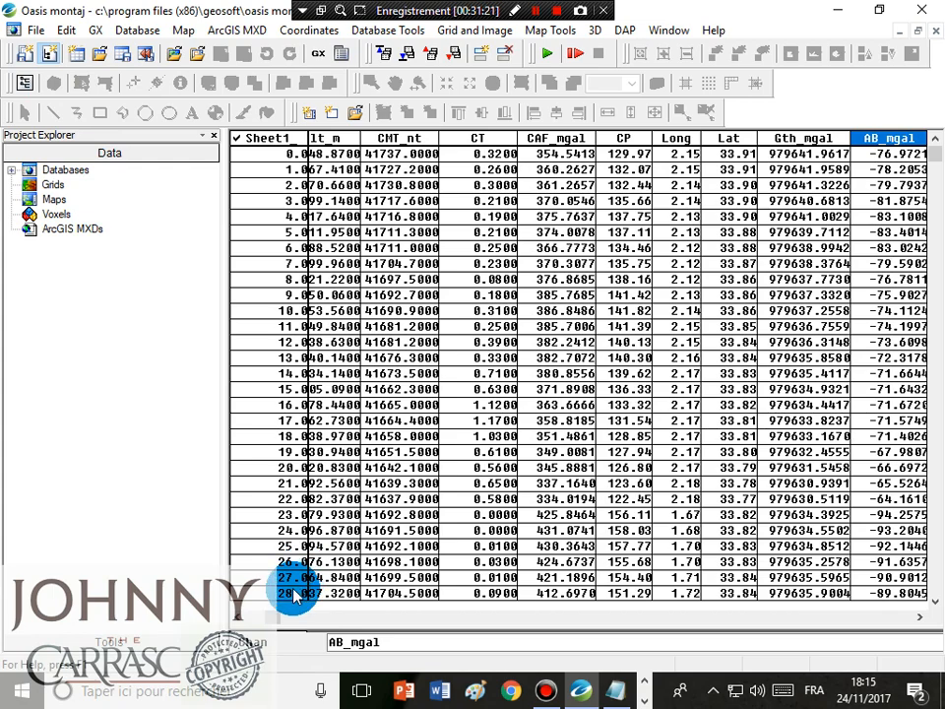
Step: Set the current coordinate channels to Xlam_m for X and Ylam_m for Y, leaving Z (Elevation) as none
left_click_drag(277, 618, 275, 619)
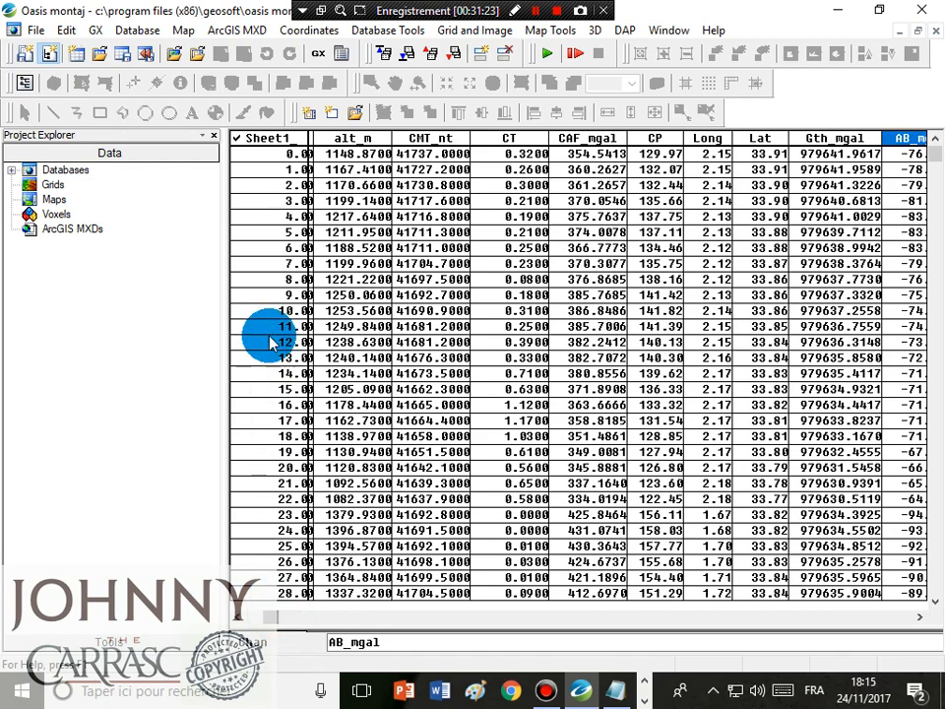
left_click(302, 30)
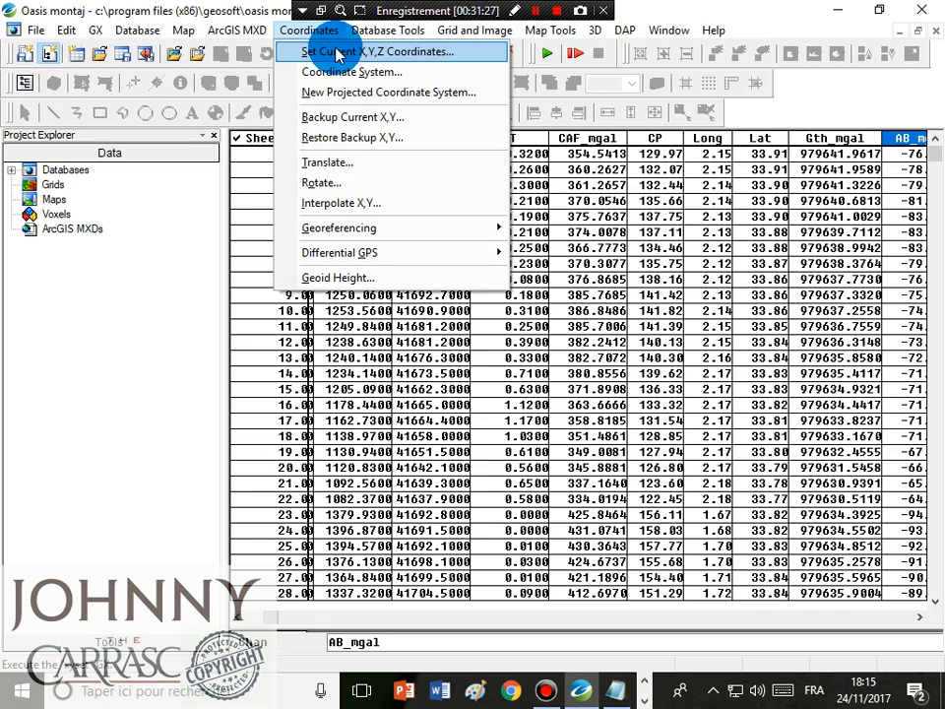
left_click(336, 55)
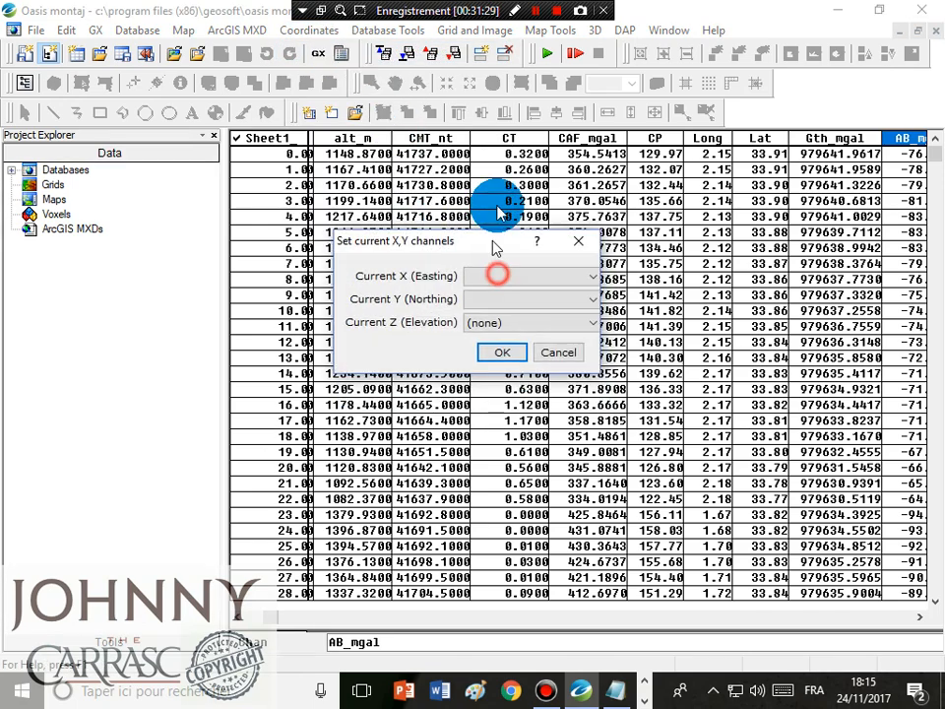
left_click_drag(494, 241, 500, 164)
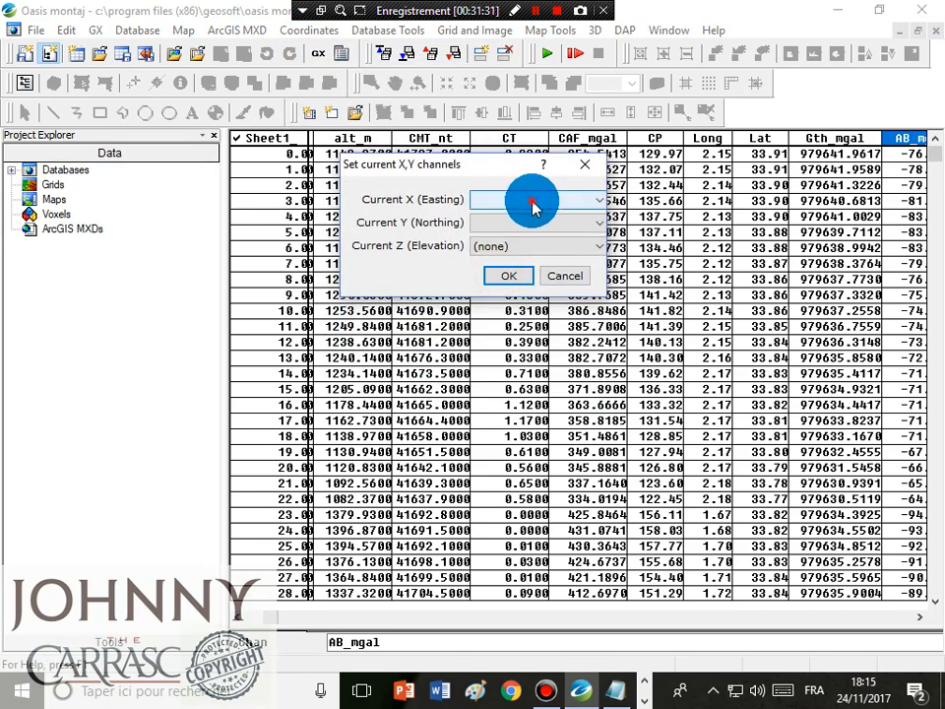
left_click(533, 202)
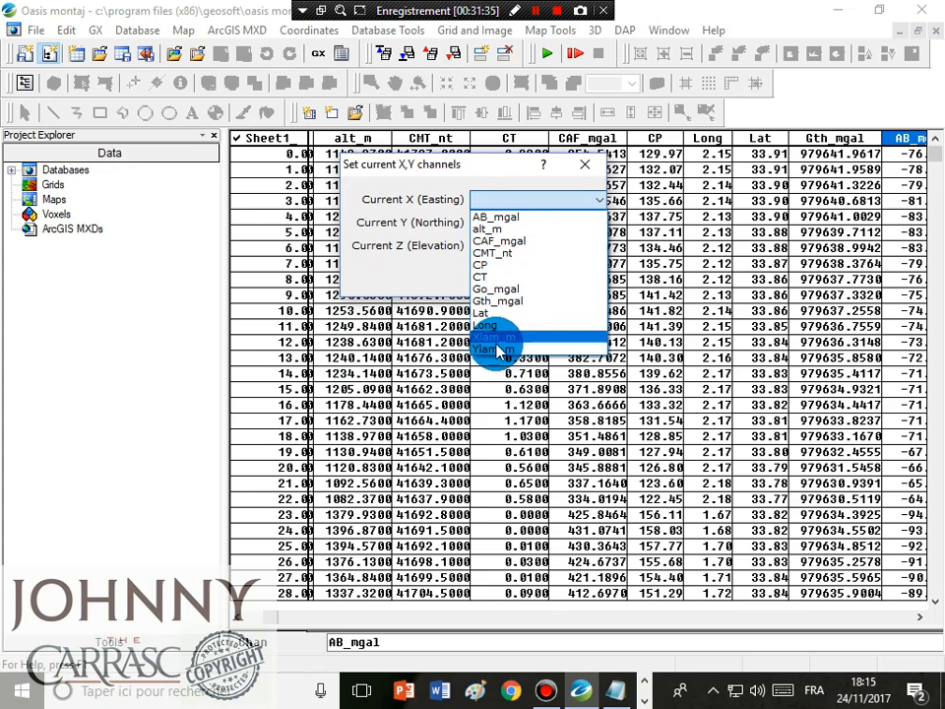
left_click(499, 336)
left_click(515, 220)
left_click(486, 368)
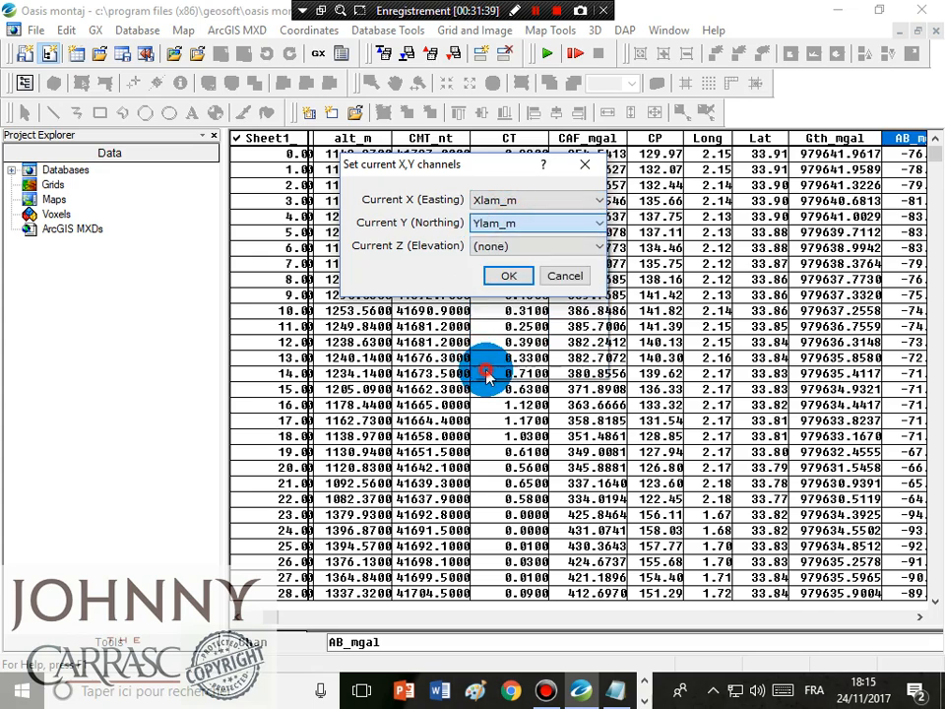
left_click(534, 246)
left_click(508, 264)
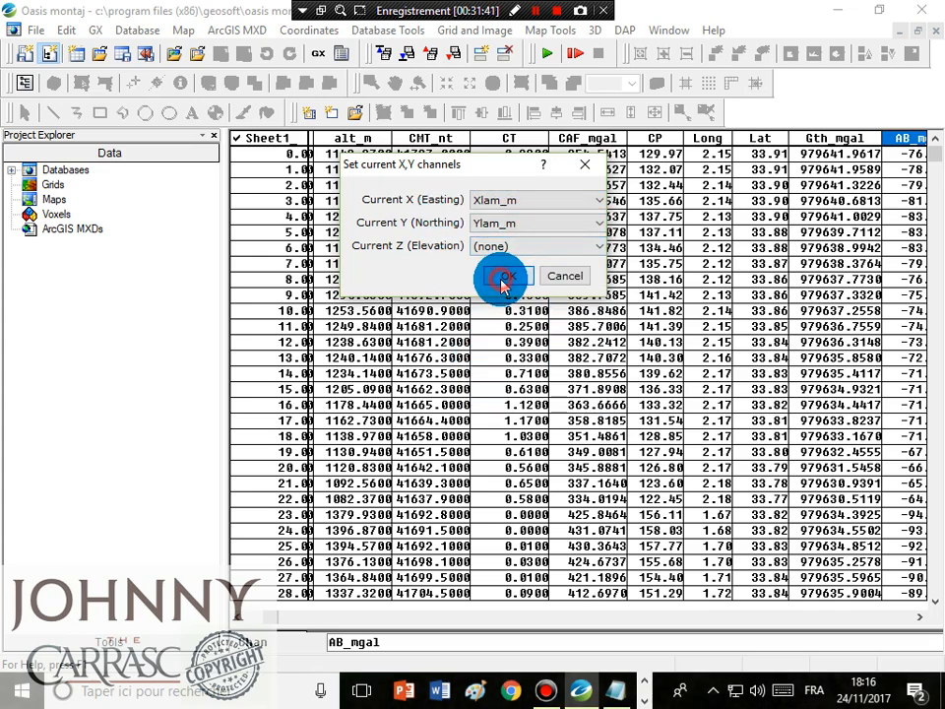
left_click(498, 276)
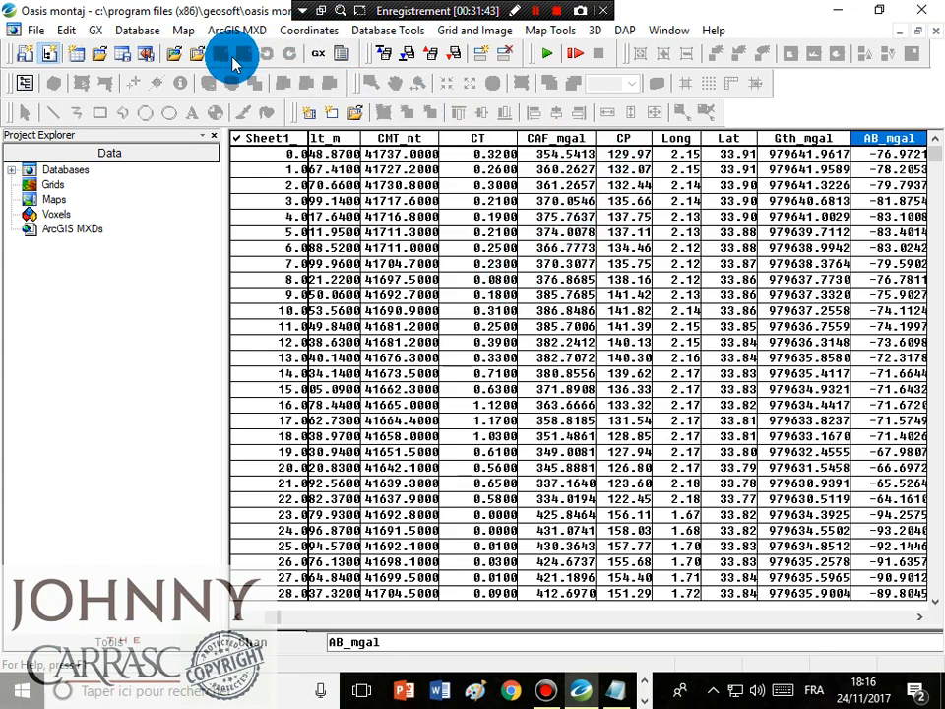
Step: Grid the AB_mgal channel with minimum curvature into a new grid file named Elévation de l'AB, leaving the cell size blank
left_click_drag(271, 618, 249, 618)
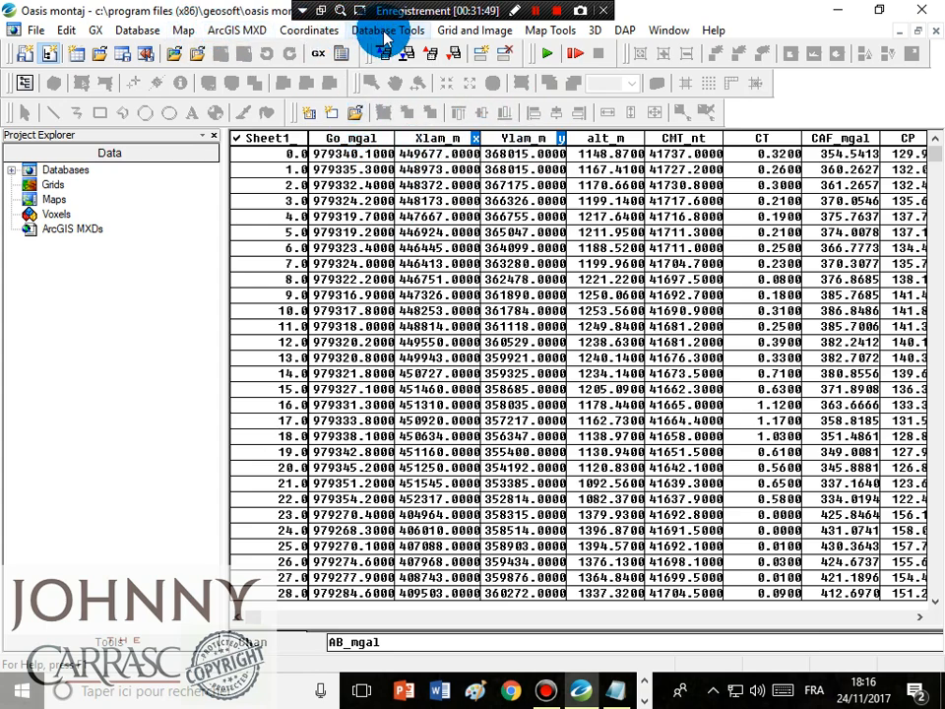
left_click(463, 32)
mouse_move(498, 75)
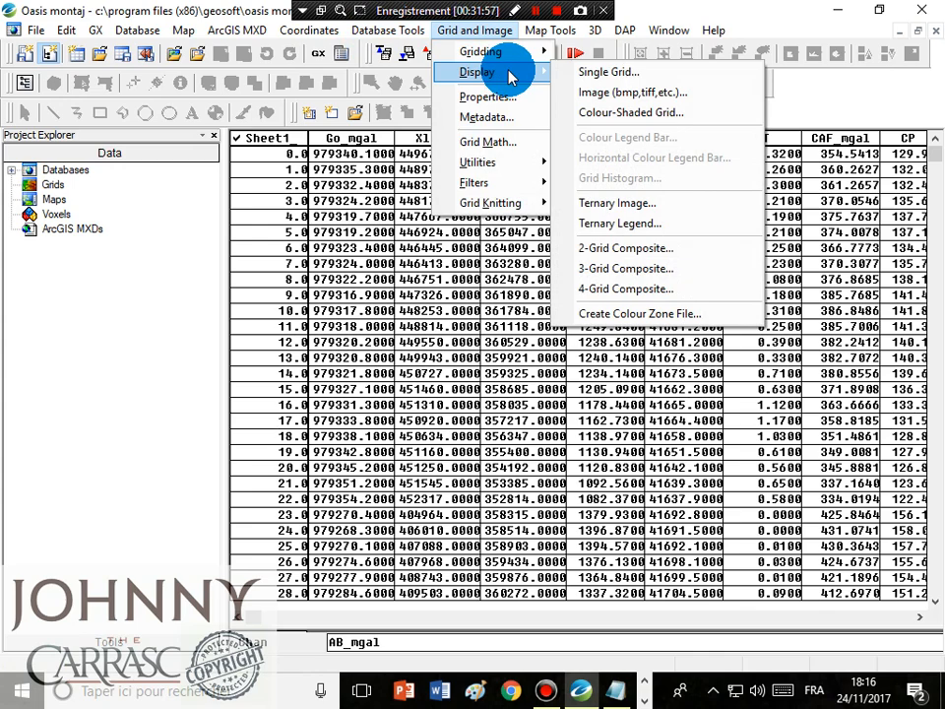
mouse_move(517, 54)
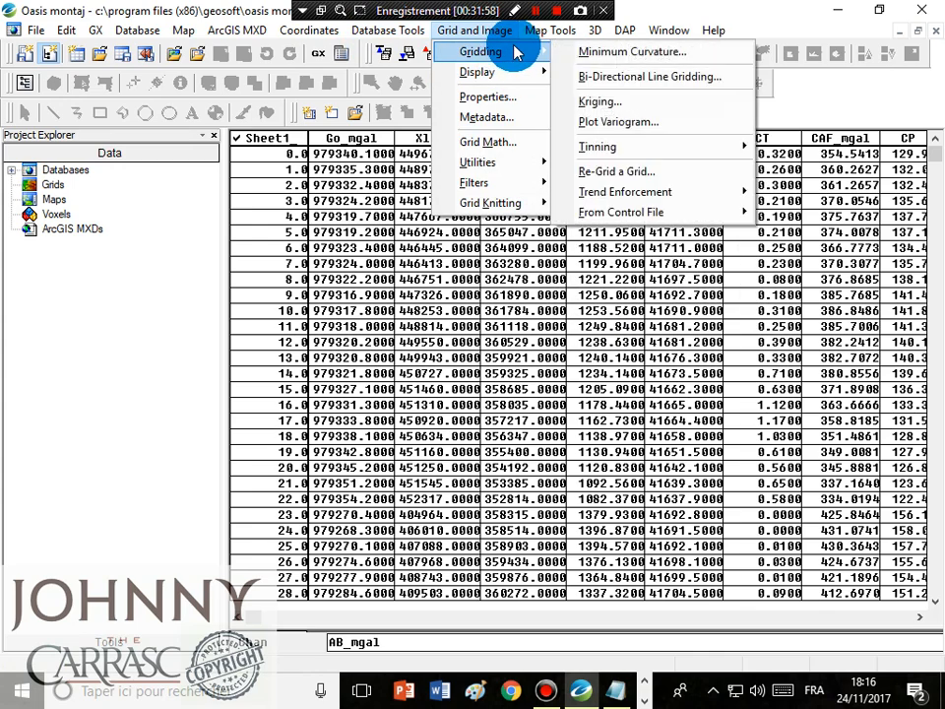
left_click(659, 59)
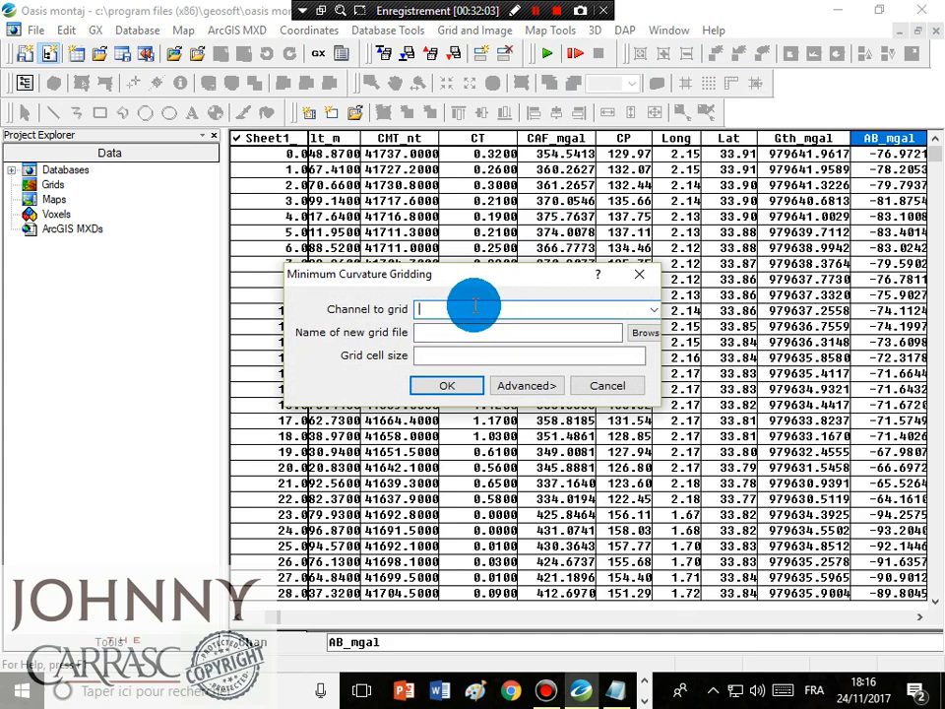
left_click(654, 310)
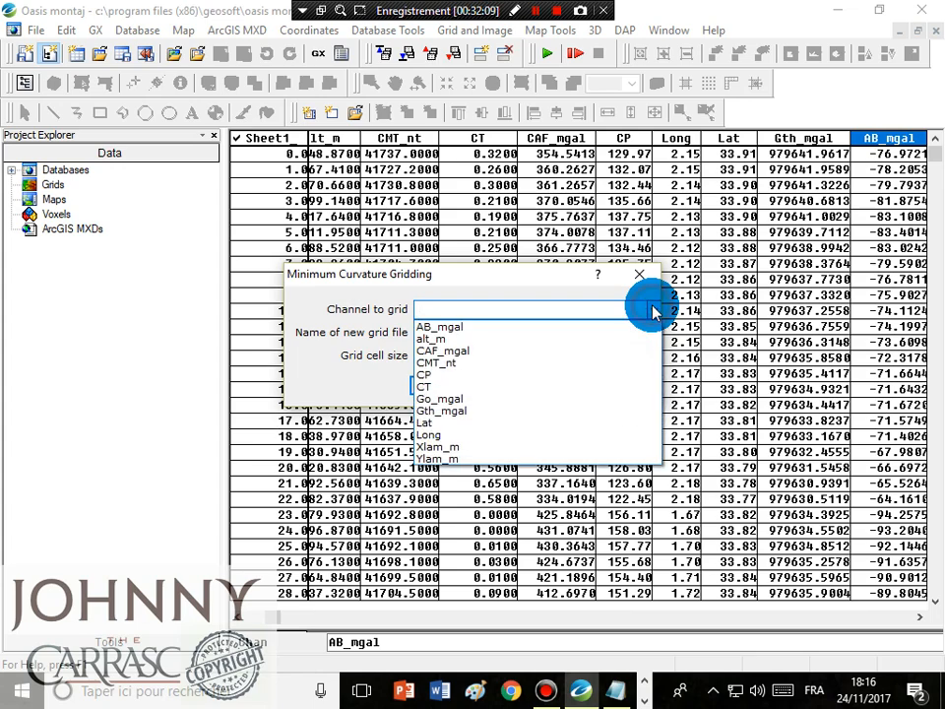
left_click(438, 328)
left_click(559, 335)
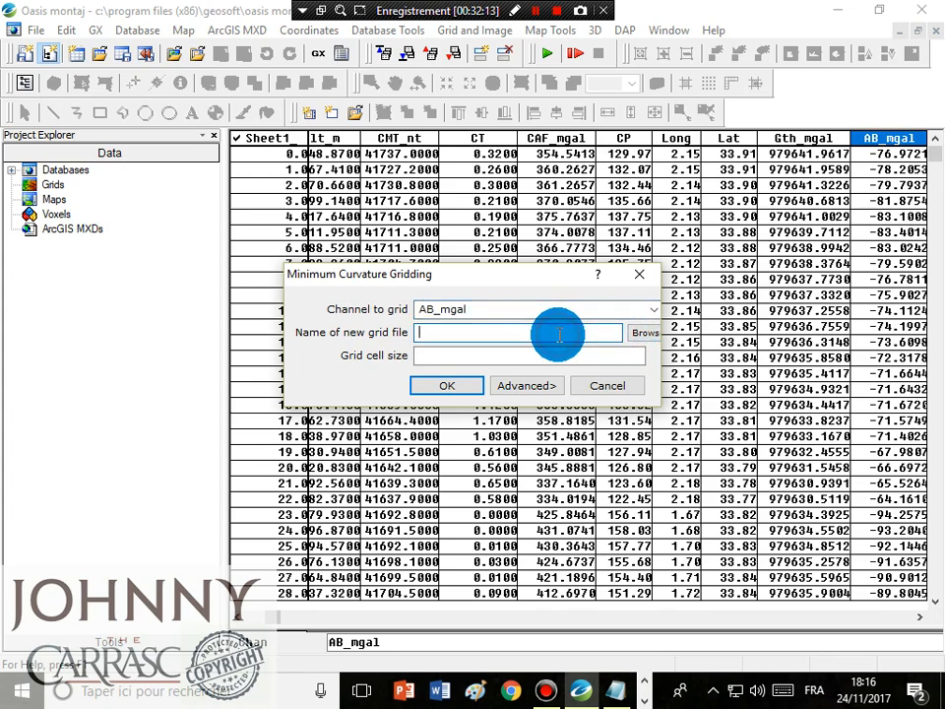
type("evation de l'AB")
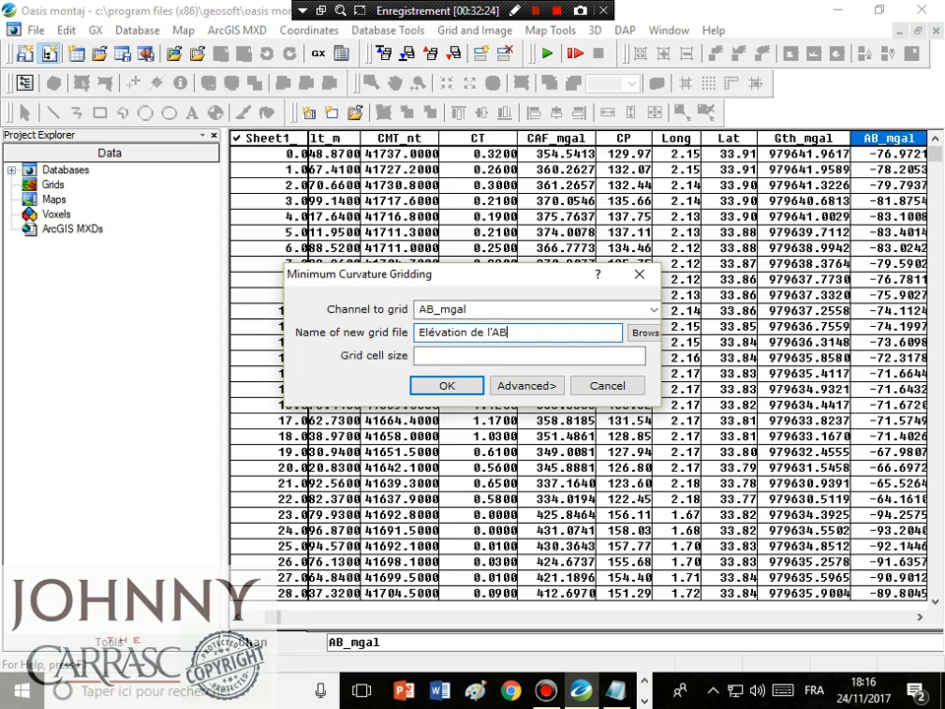
left_click(471, 359)
left_click(441, 386)
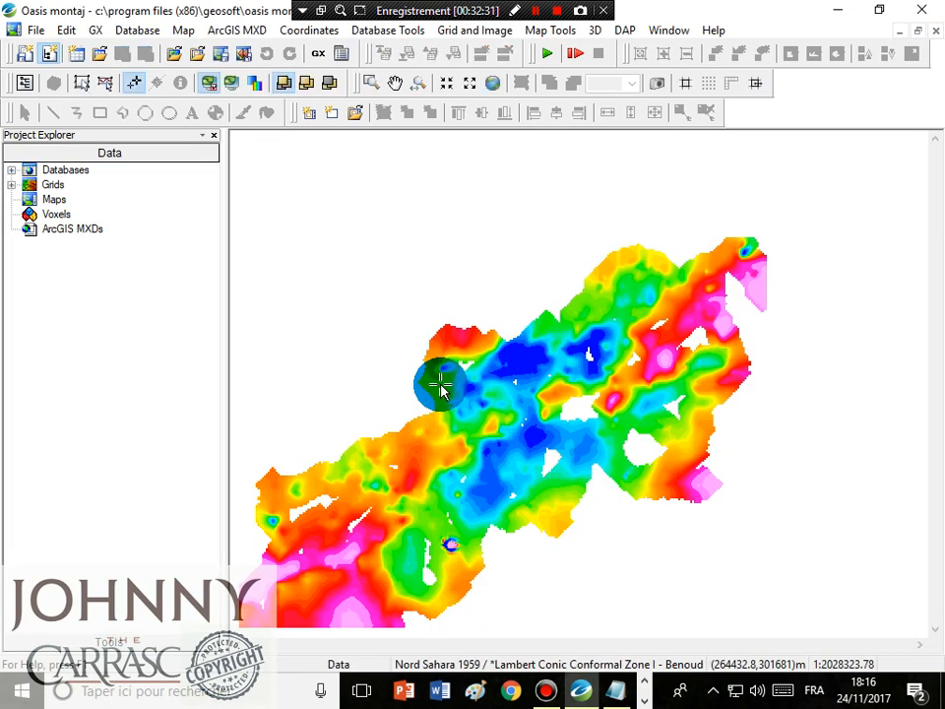
Step: Start a colour legend bar for the Elévation de l'AB grid, accepting the map scale of 1055355
scroll(669, 280, "down", 2)
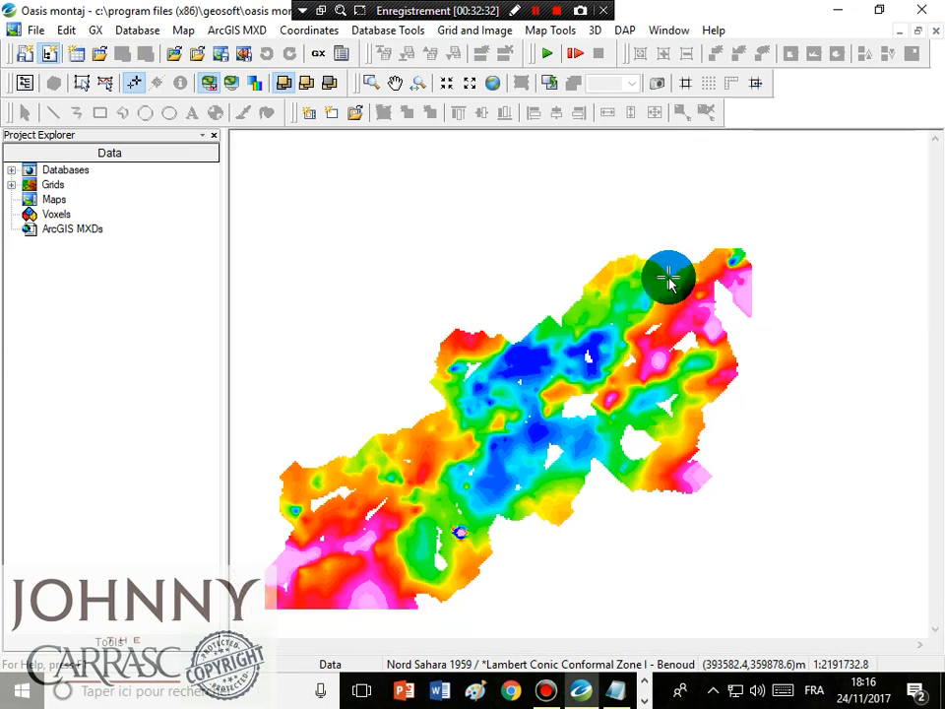
scroll(635, 310, "down", 1)
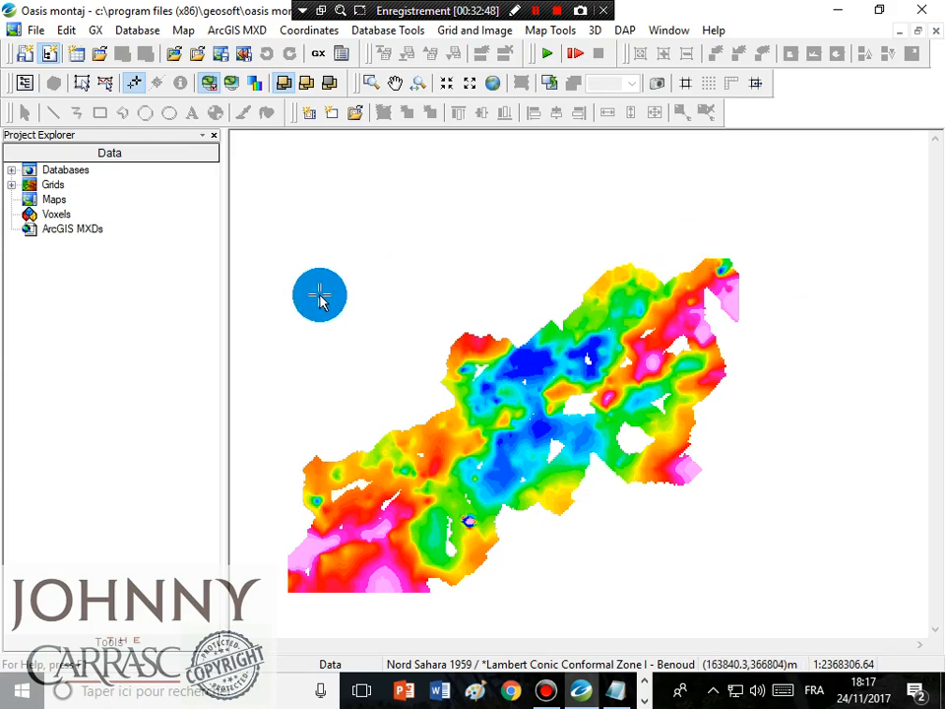
left_click(556, 31)
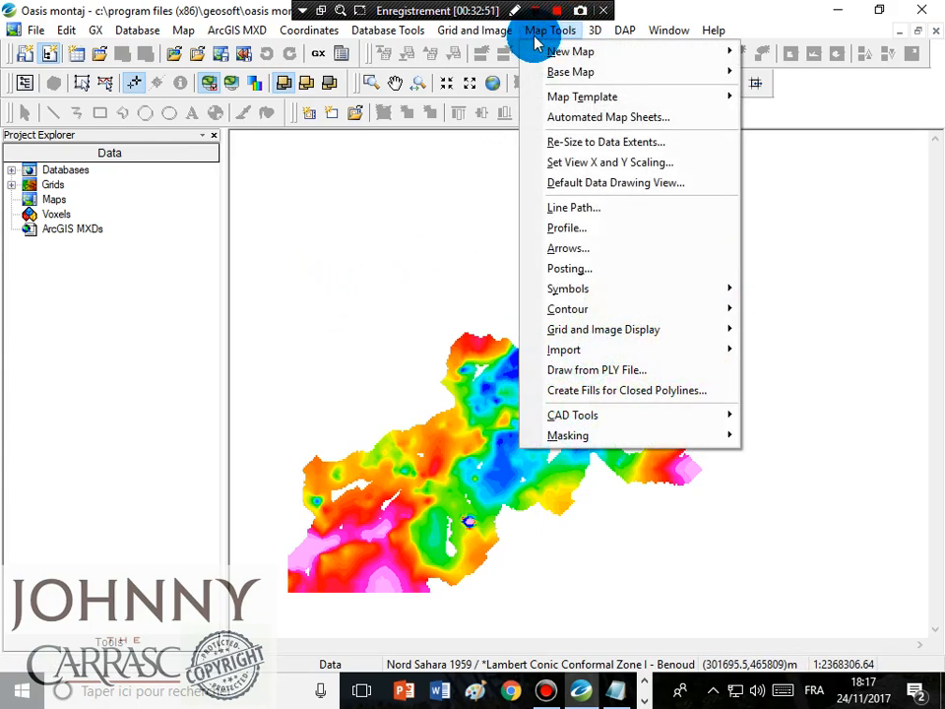
left_click(473, 37)
mouse_move(419, 34)
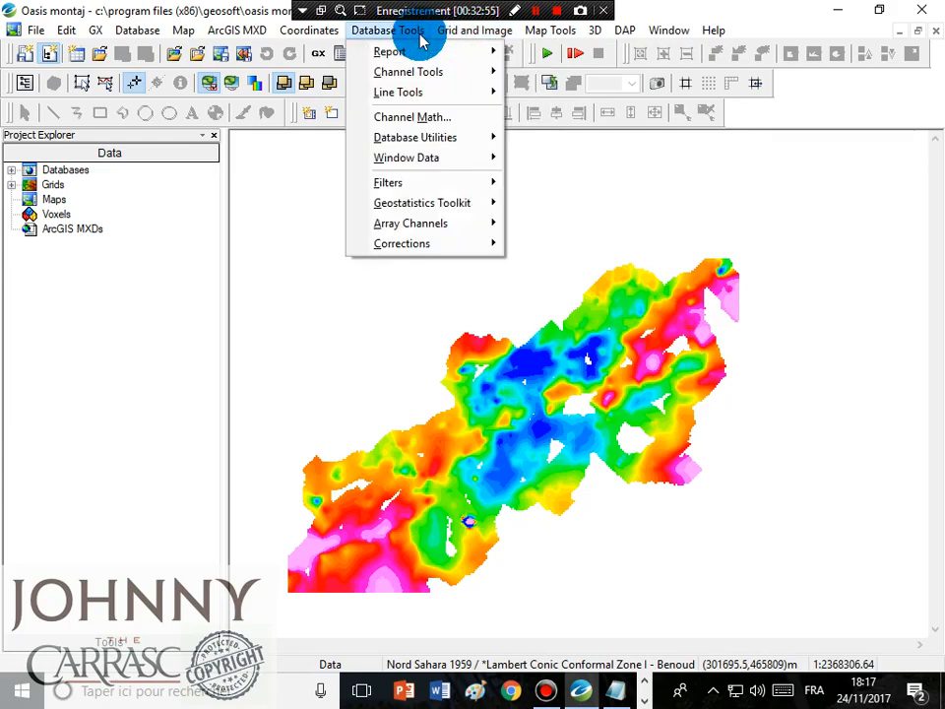
mouse_move(491, 74)
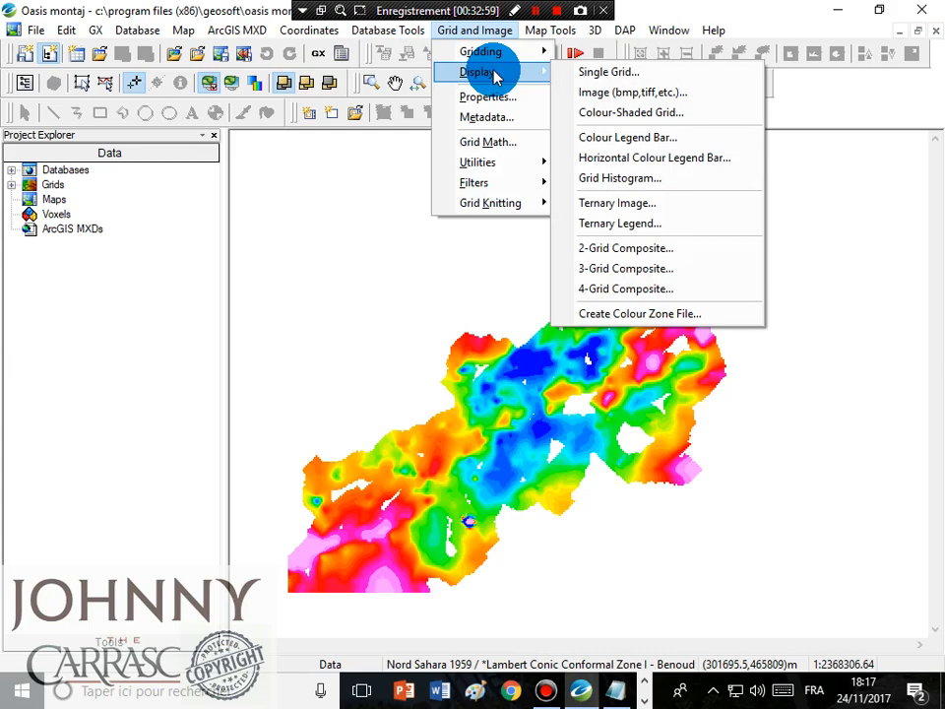
left_click(660, 139)
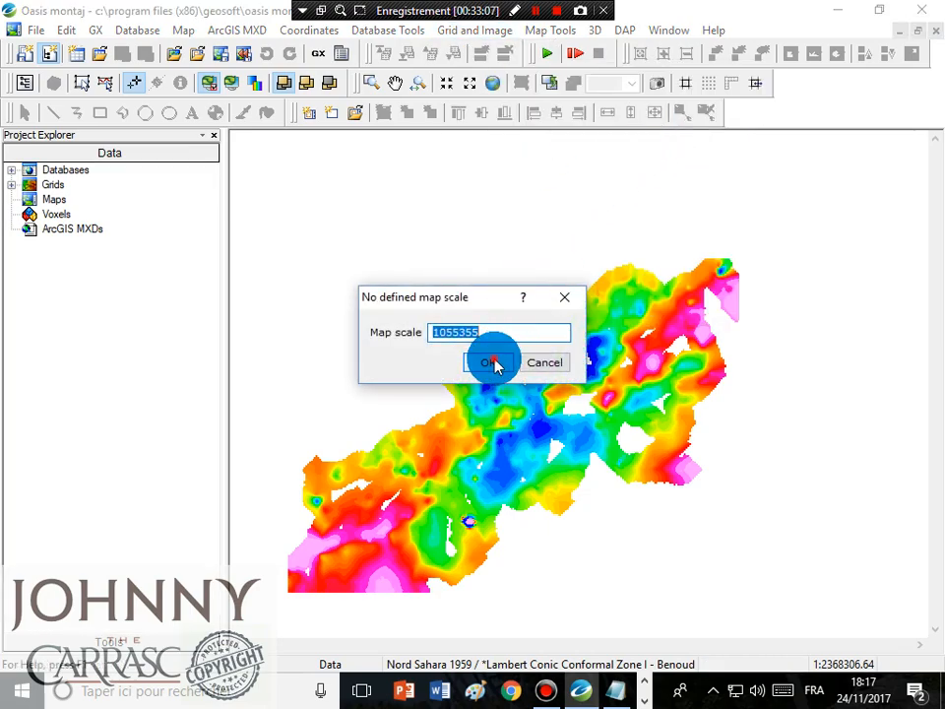
left_click(492, 364)
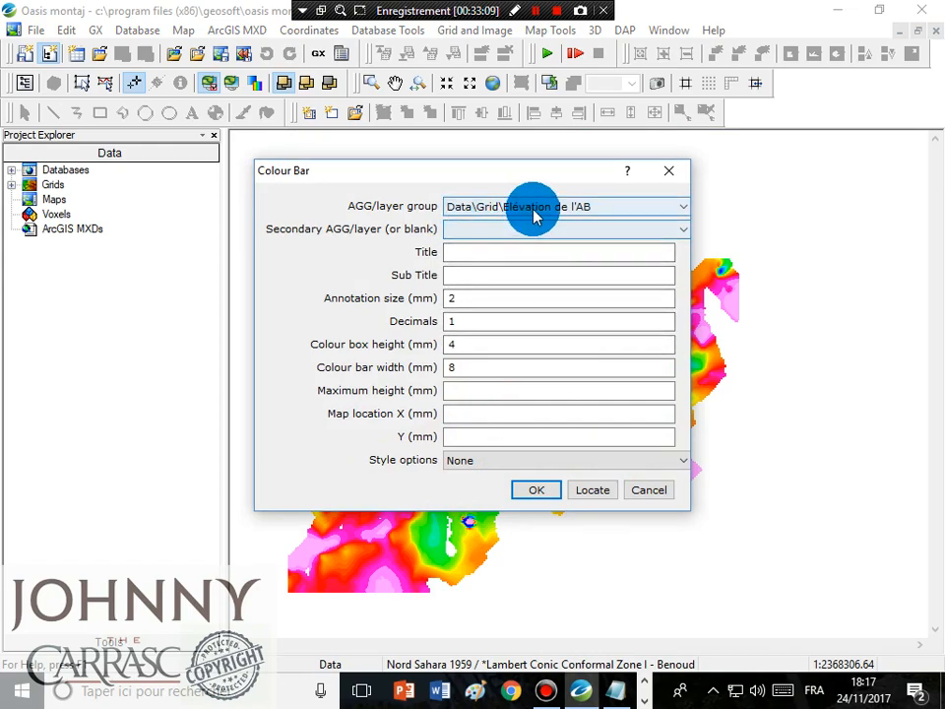
left_click(597, 202)
left_click(597, 202)
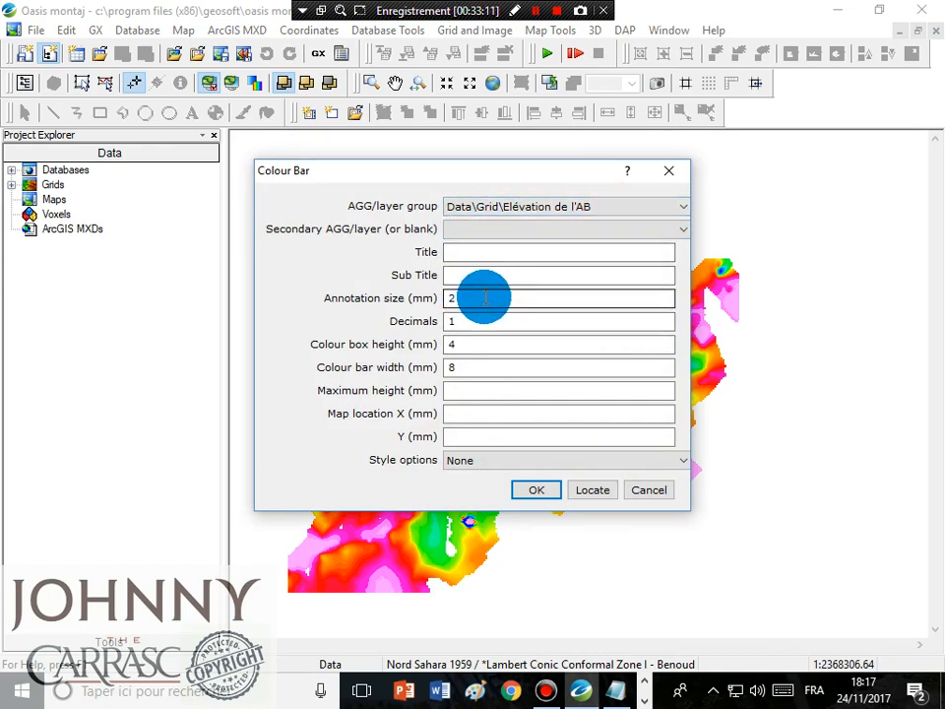
Step: Set the colour bar's decimals to 2 and colour box height to 6 mm, keeping the style option None
left_click_drag(482, 297, 426, 302)
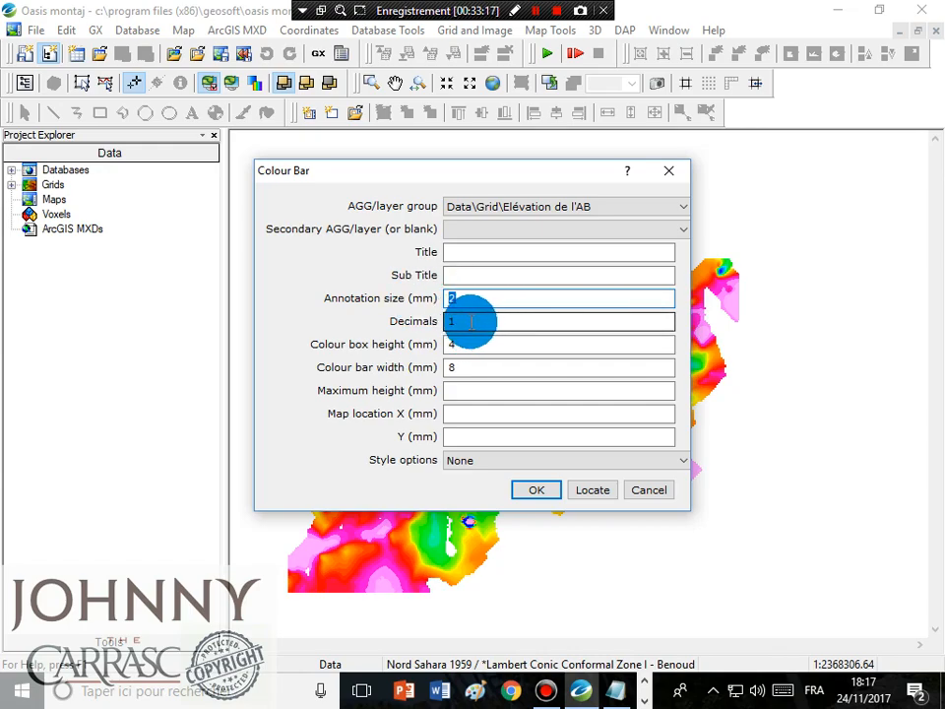
left_click_drag(465, 321, 519, 321)
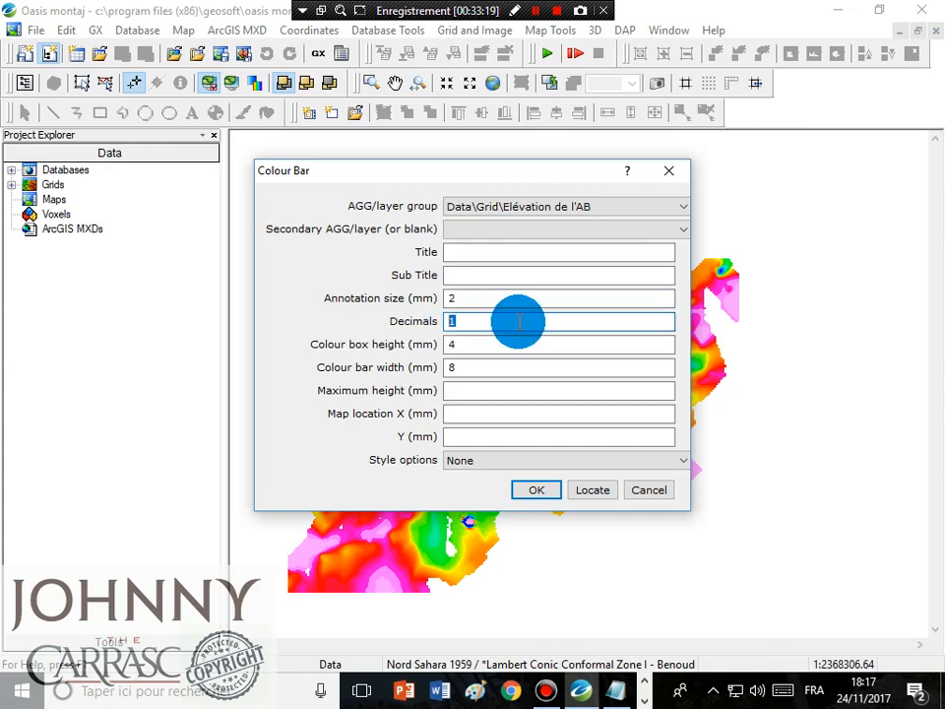
type("2")
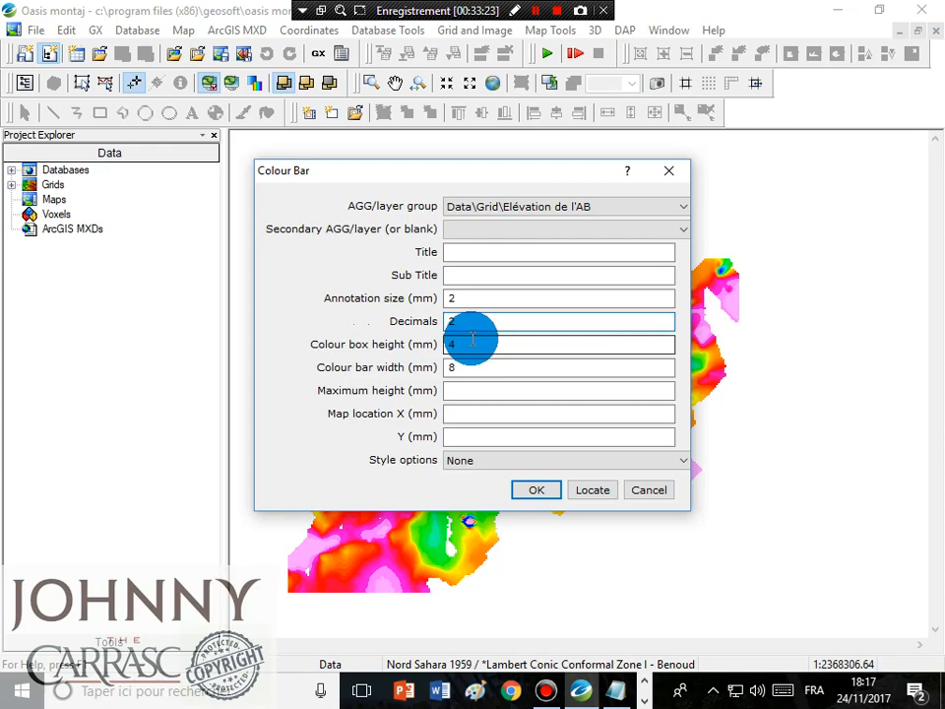
left_click_drag(469, 343, 419, 349)
type("6")
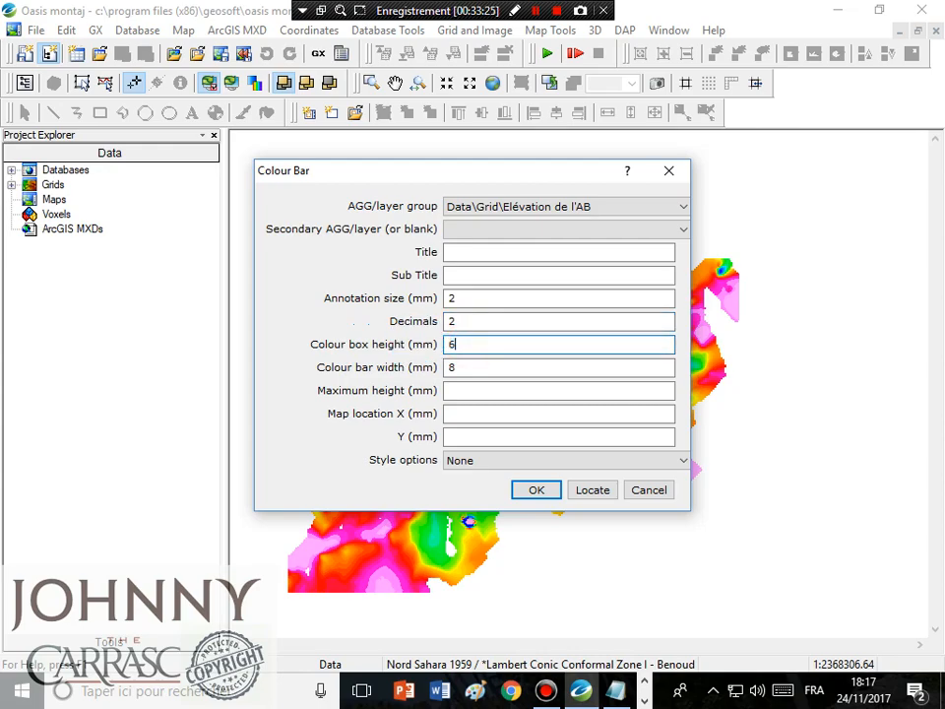
left_click_drag(461, 364, 445, 365)
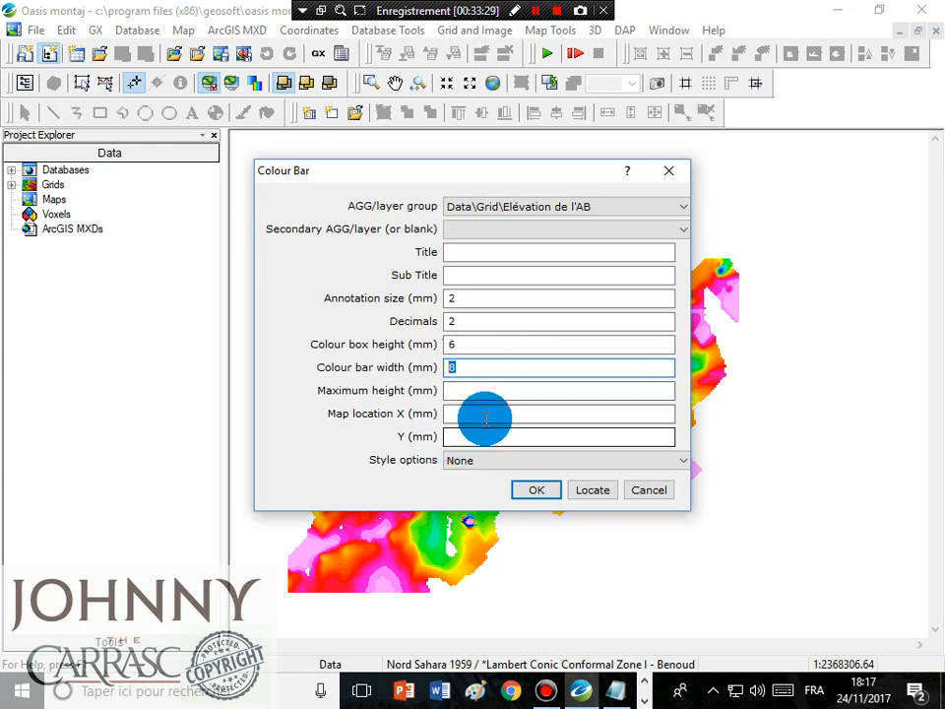
left_click(477, 390)
left_click(470, 418)
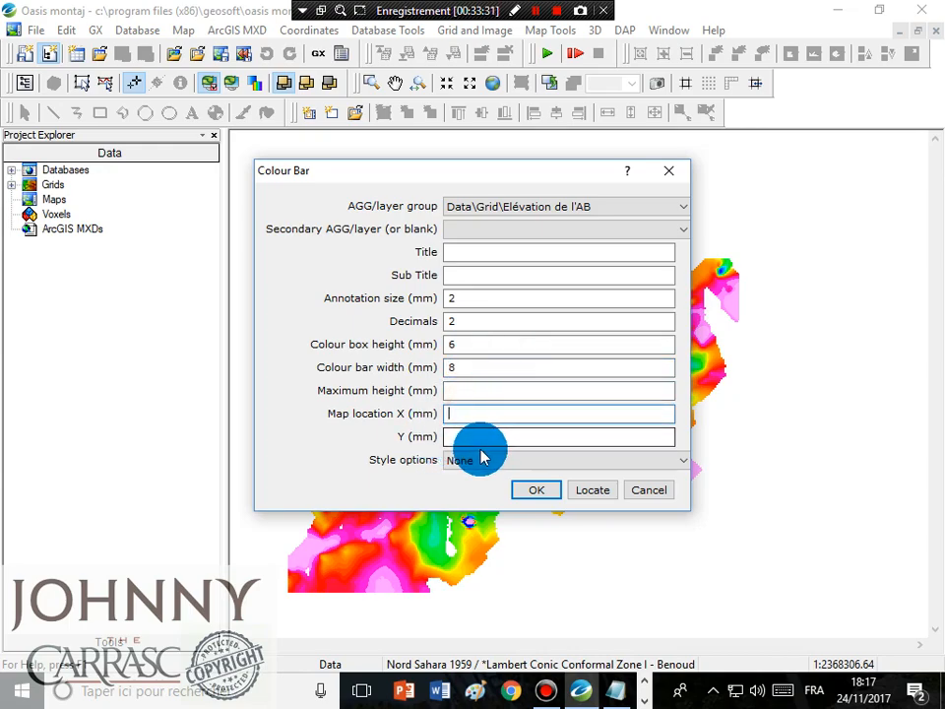
left_click(486, 434)
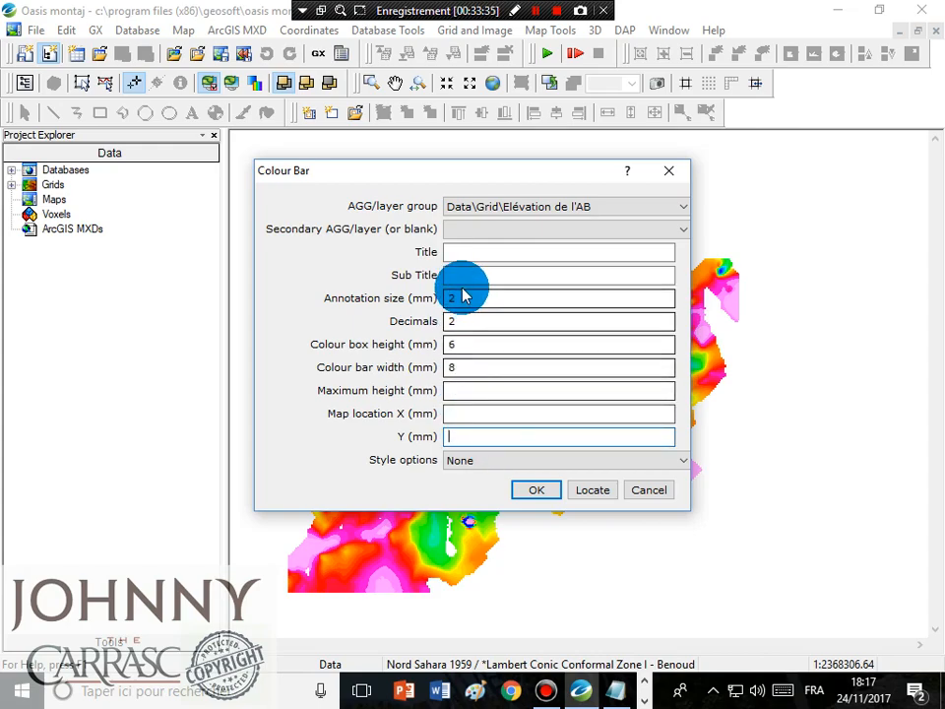
left_click(469, 462)
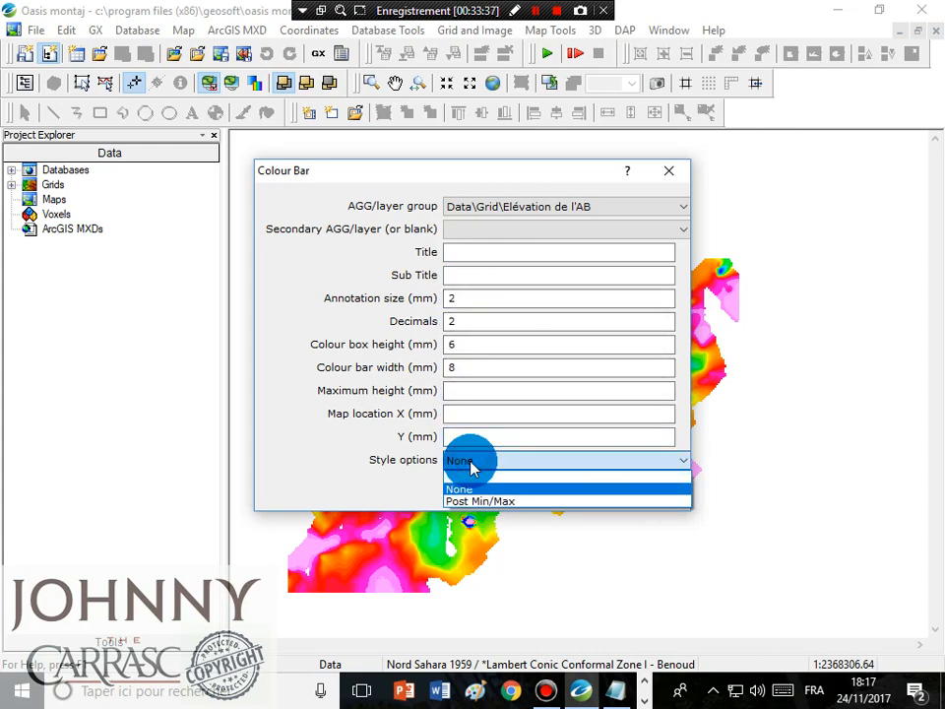
left_click(471, 463)
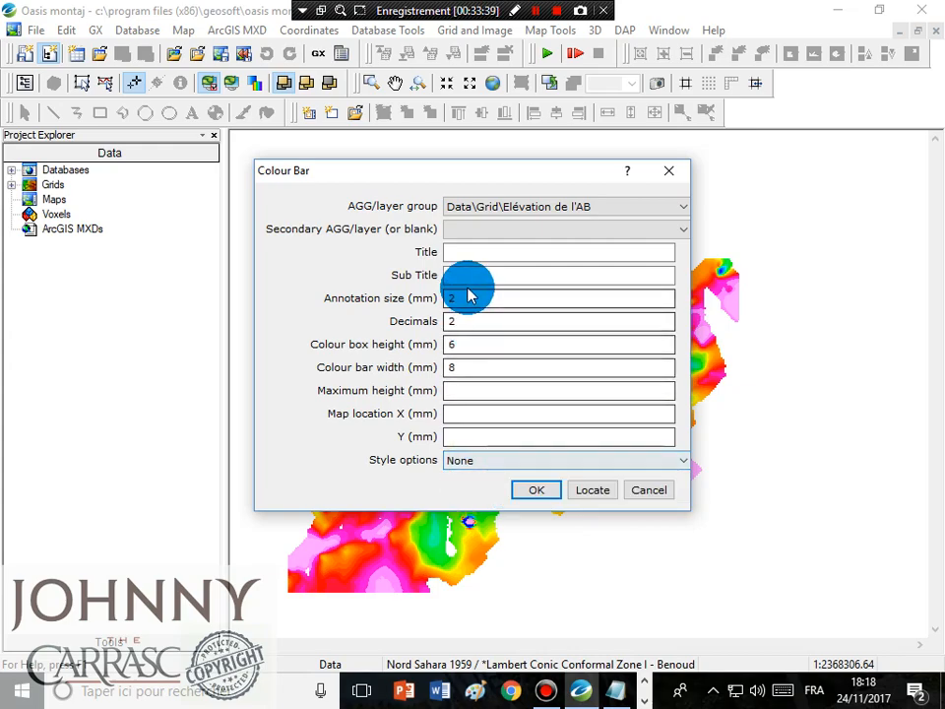
Step: Title the colour bar Elévatio de l'AB and set its annotation size to 5 mm, leaving the secondary layer blank
left_click(490, 232)
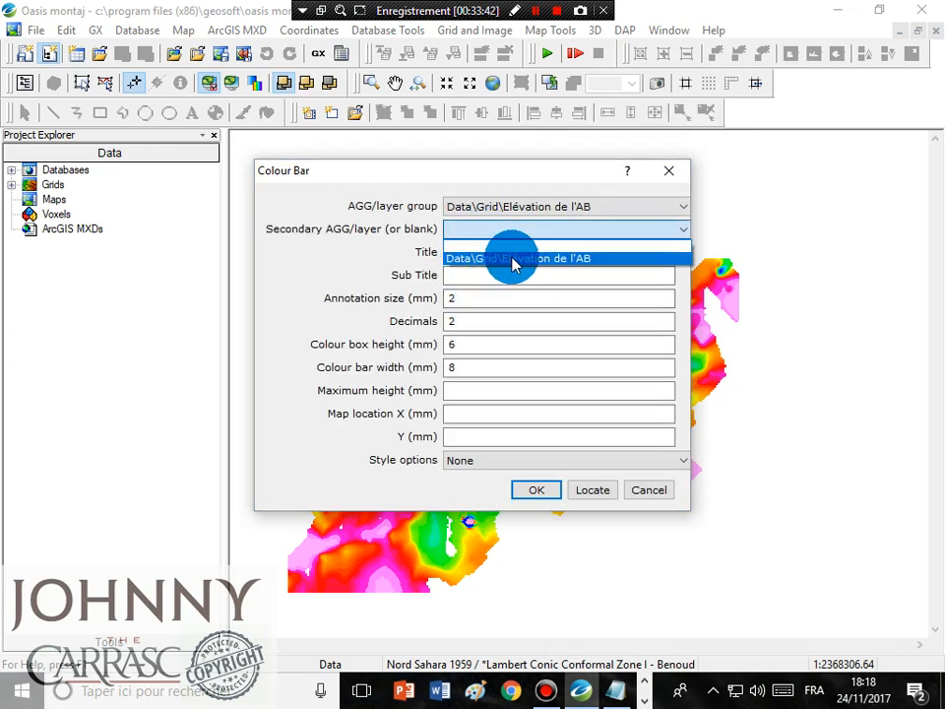
left_click(489, 285)
left_click(474, 250)
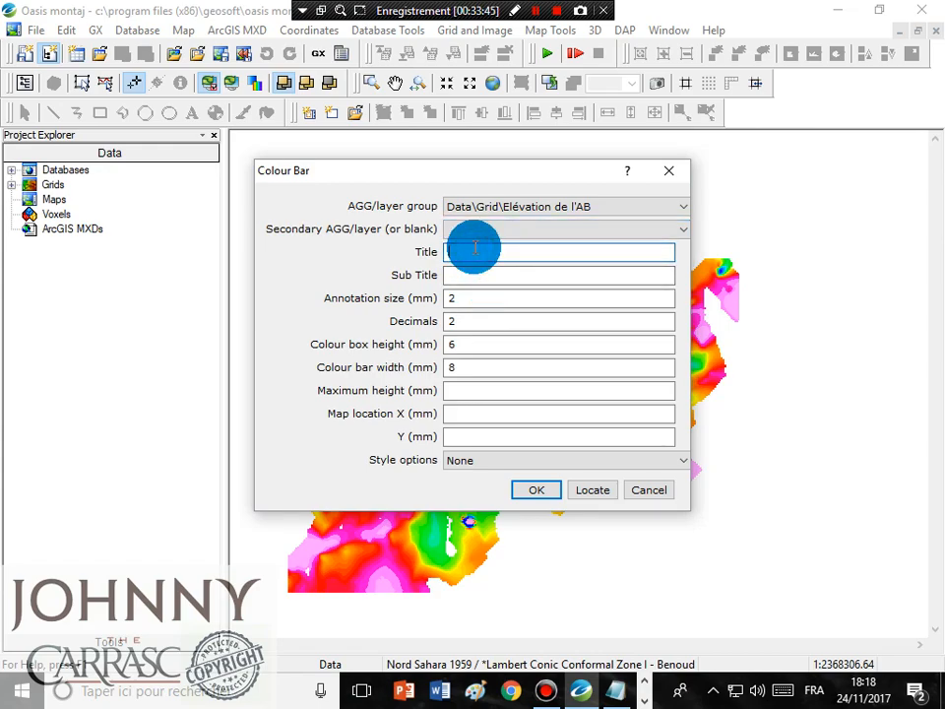
type("Elévatio de l'AB")
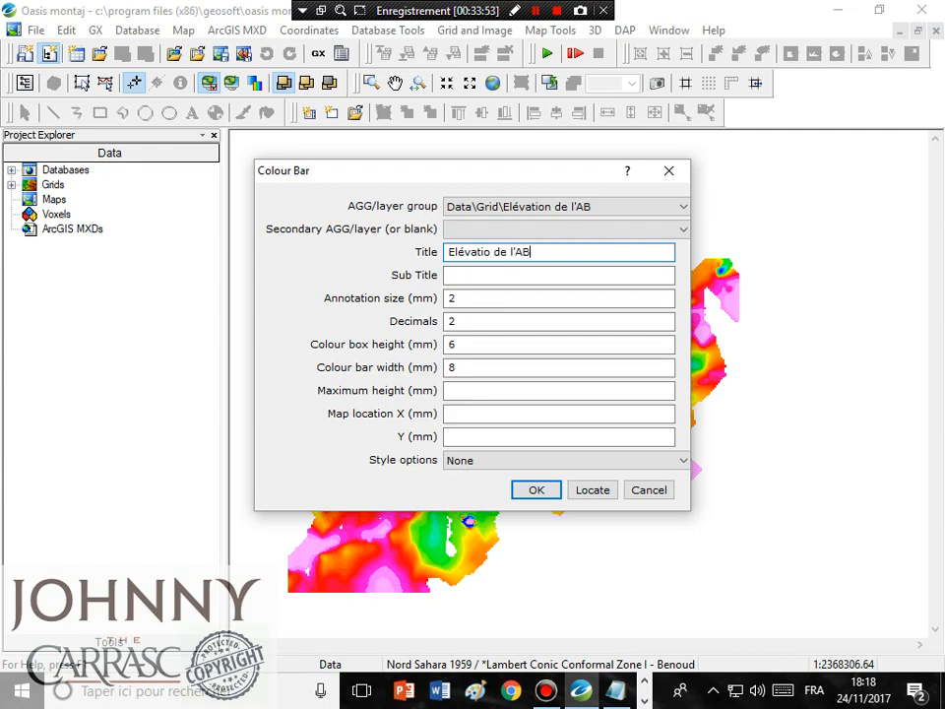
left_click(484, 297)
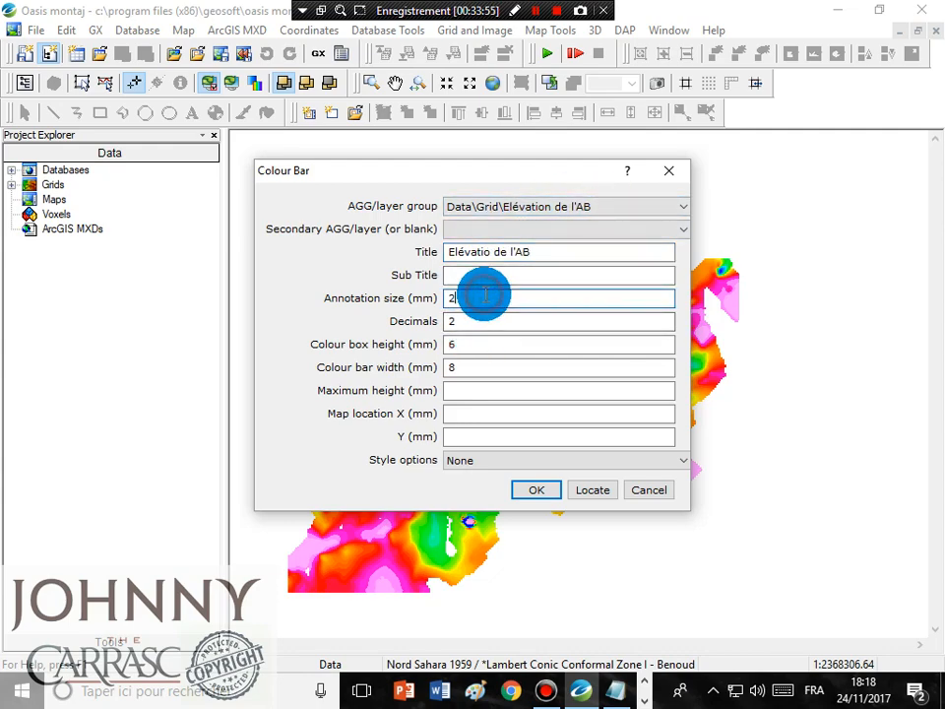
left_click_drag(485, 297, 438, 296)
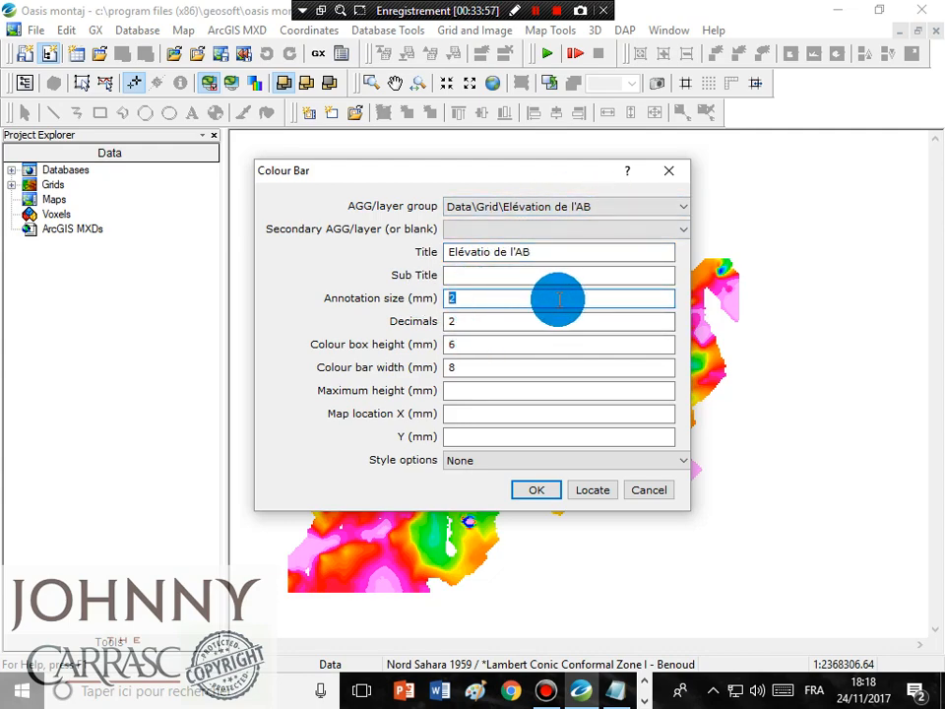
type("5")
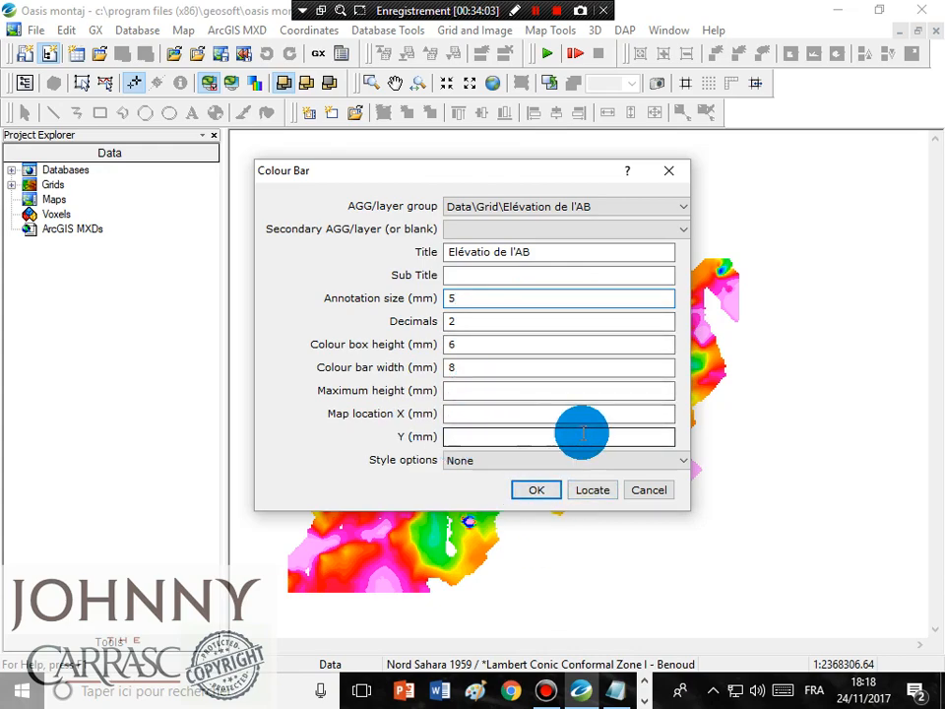
Step: Locate the colour bar on the map beyond the grid's lower-right corner, at about X 362 mm and Y -0.75 mm
left_click_drag(500, 187, 468, 175)
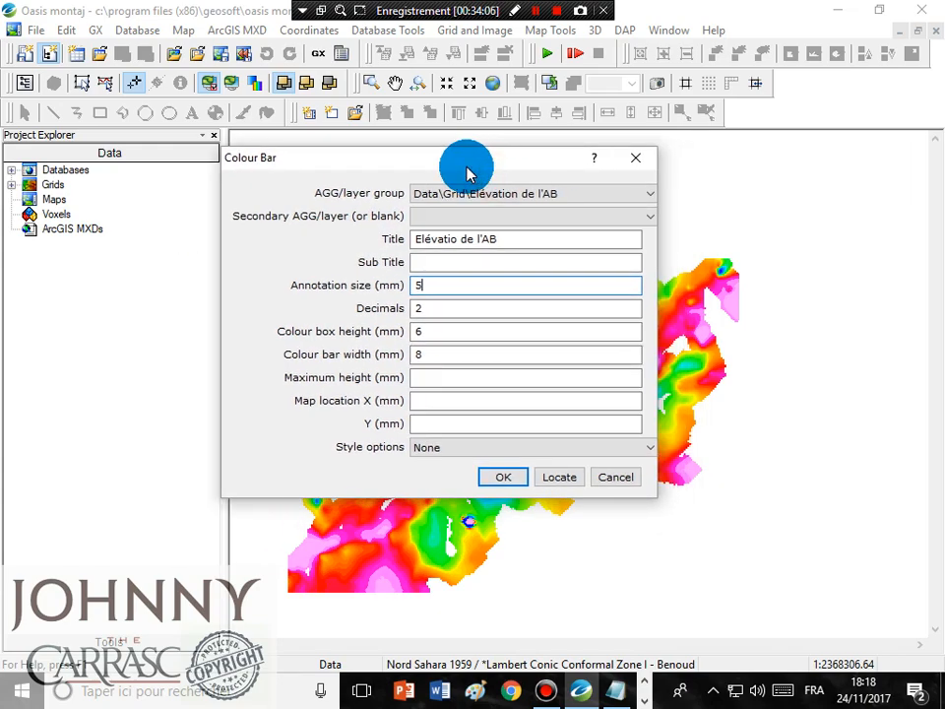
left_click(559, 477)
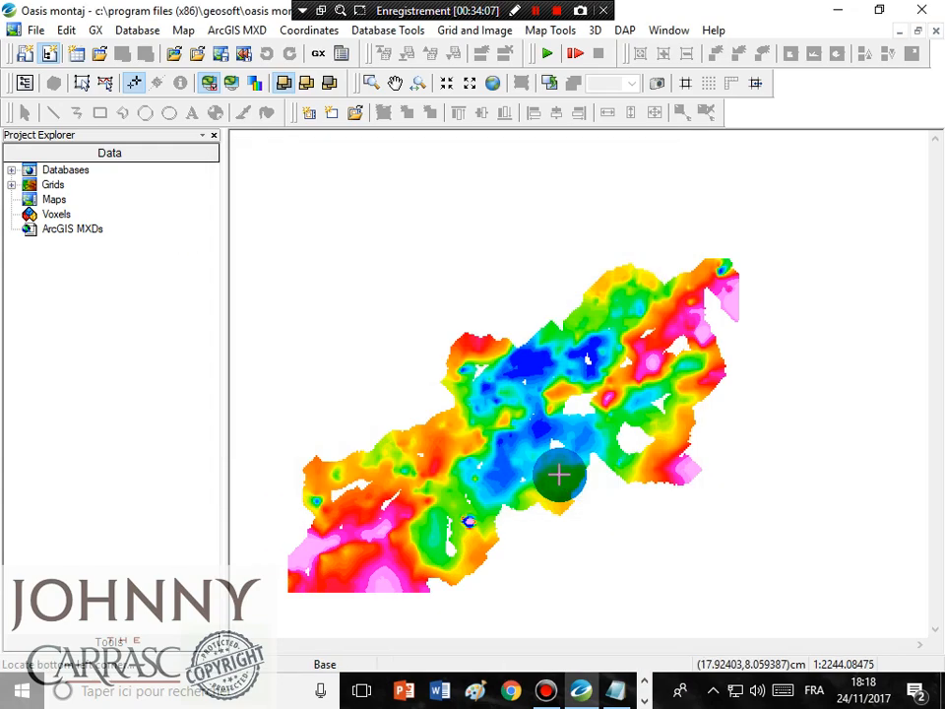
left_click(844, 608)
left_click(322, 401)
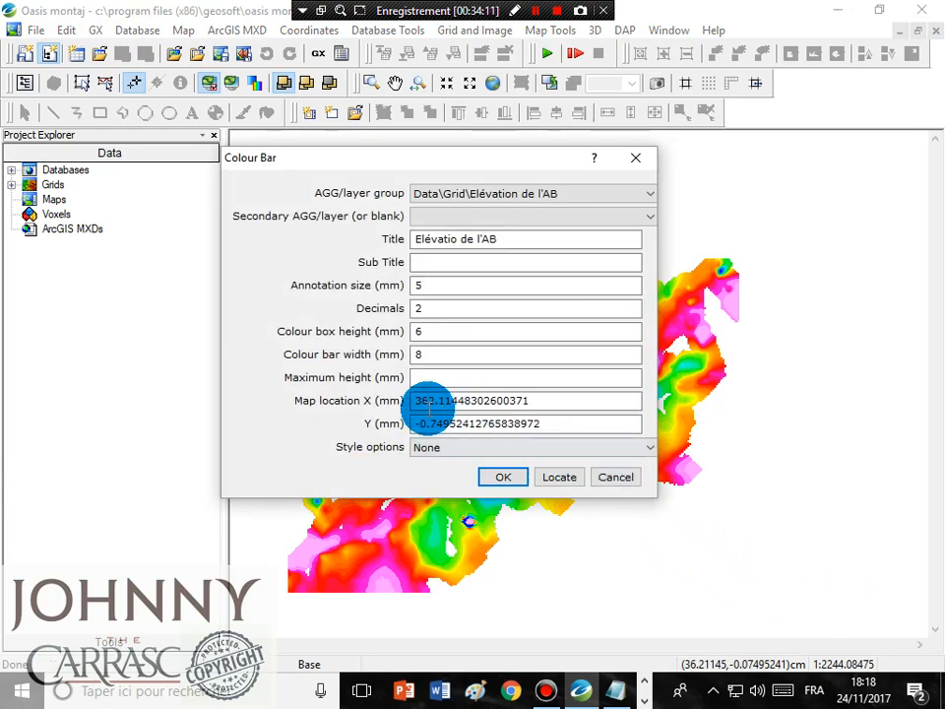
left_click(547, 420)
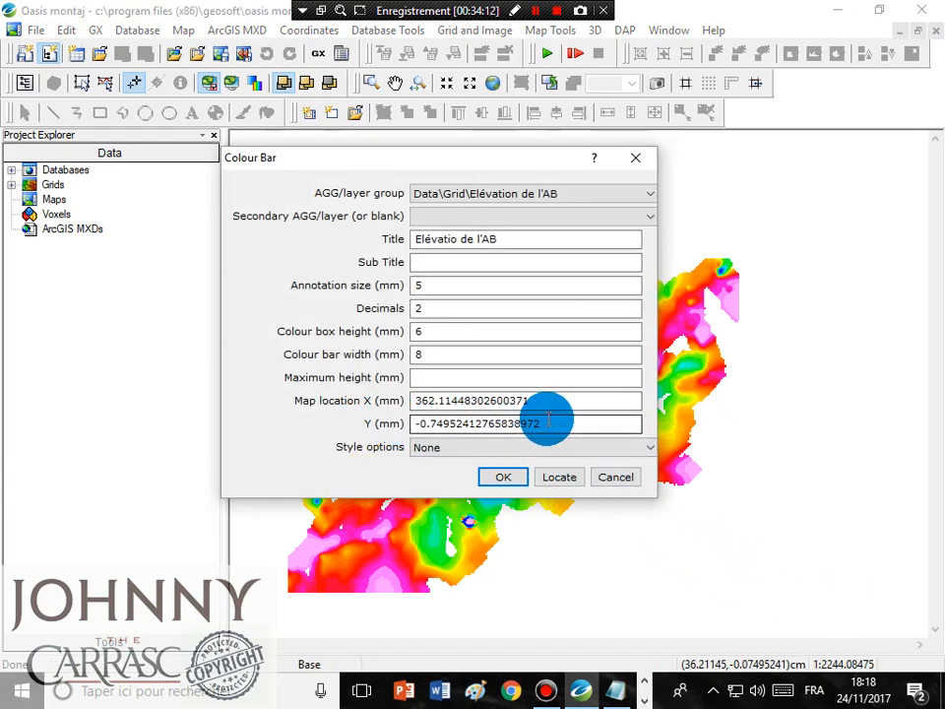
Step: Generate the colour bar on the map with the entered title, sizes and location
left_click(492, 478)
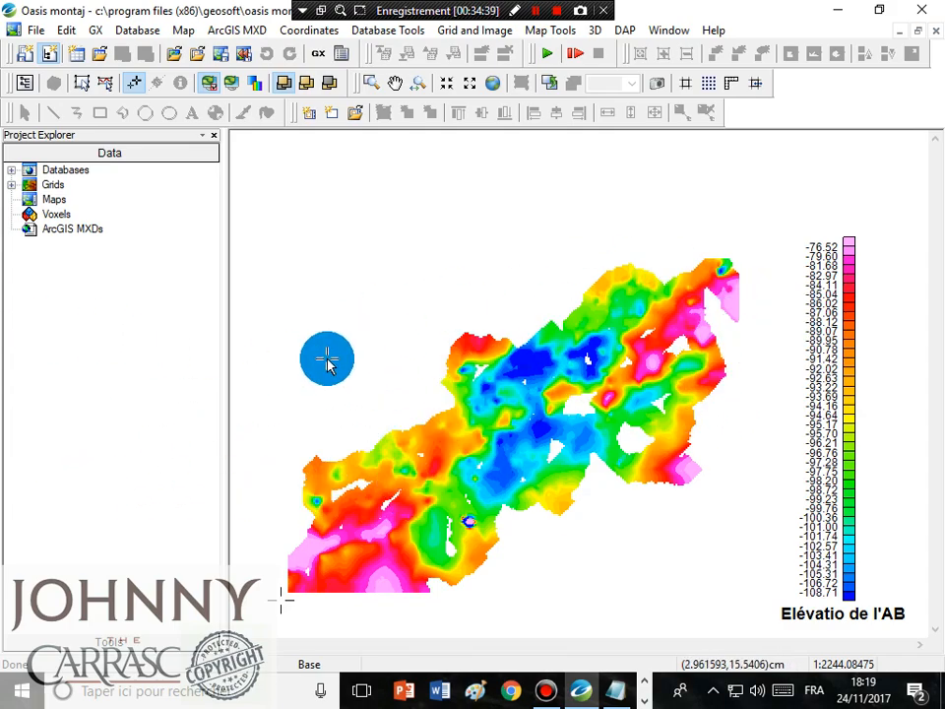
Step: Overlay quick contour lines of the Bouguer anomaly grid on the current coloured map
left_click(476, 33)
mouse_move(538, 37)
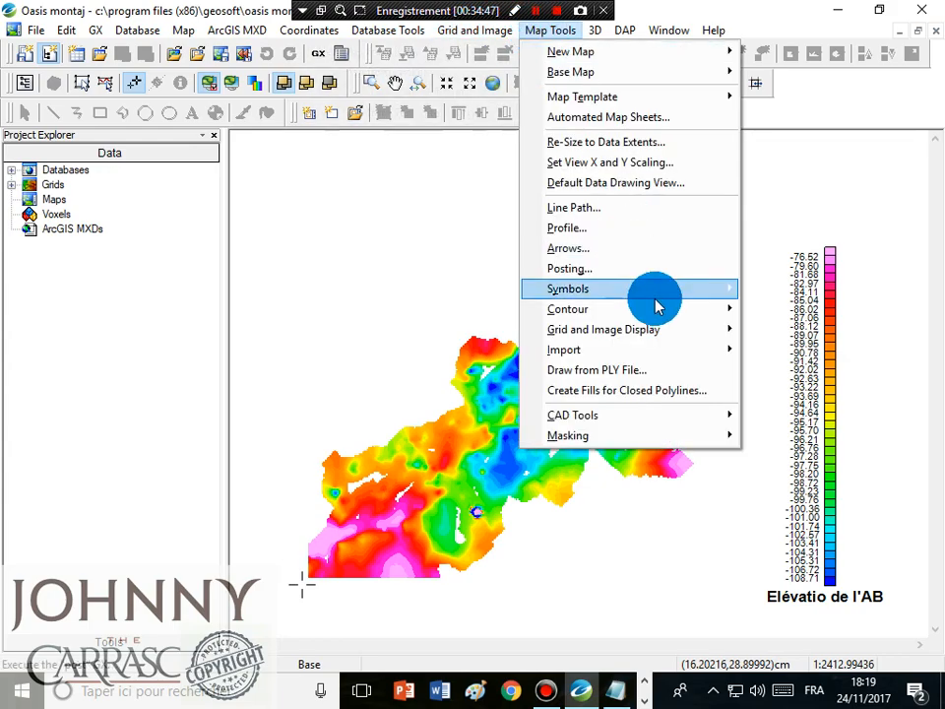
mouse_move(638, 307)
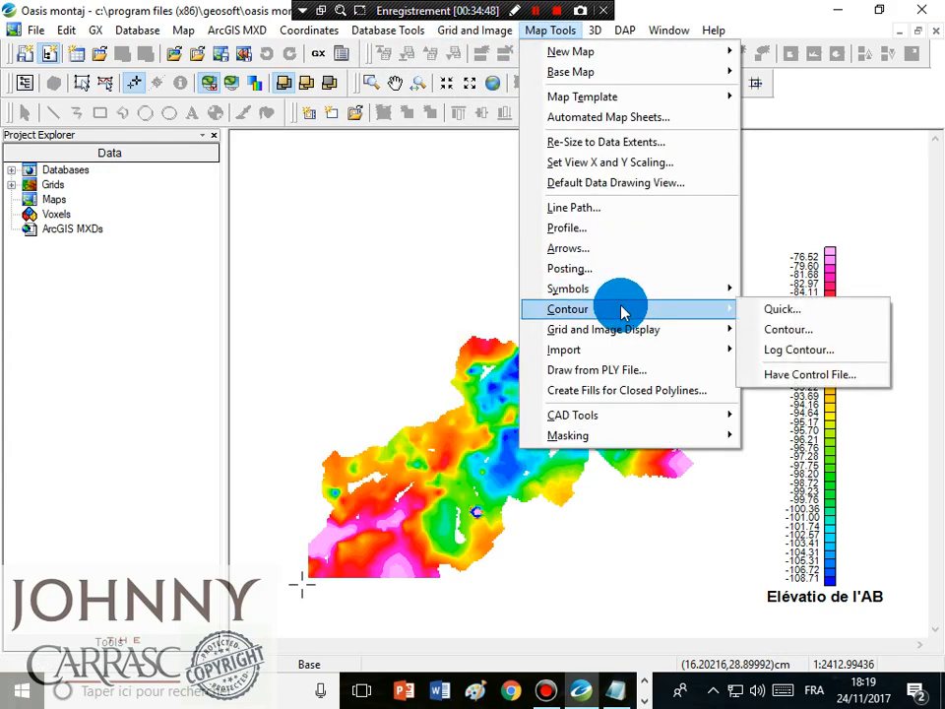
left_click(751, 311)
left_click(628, 331)
left_click(552, 350)
left_click(539, 362)
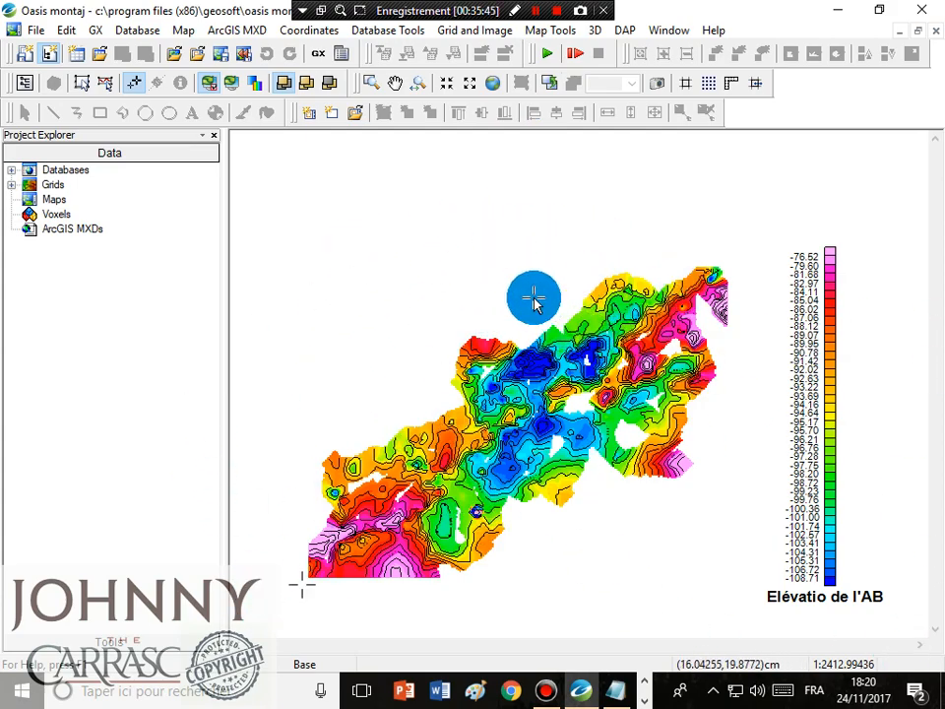
left_click(539, 11)
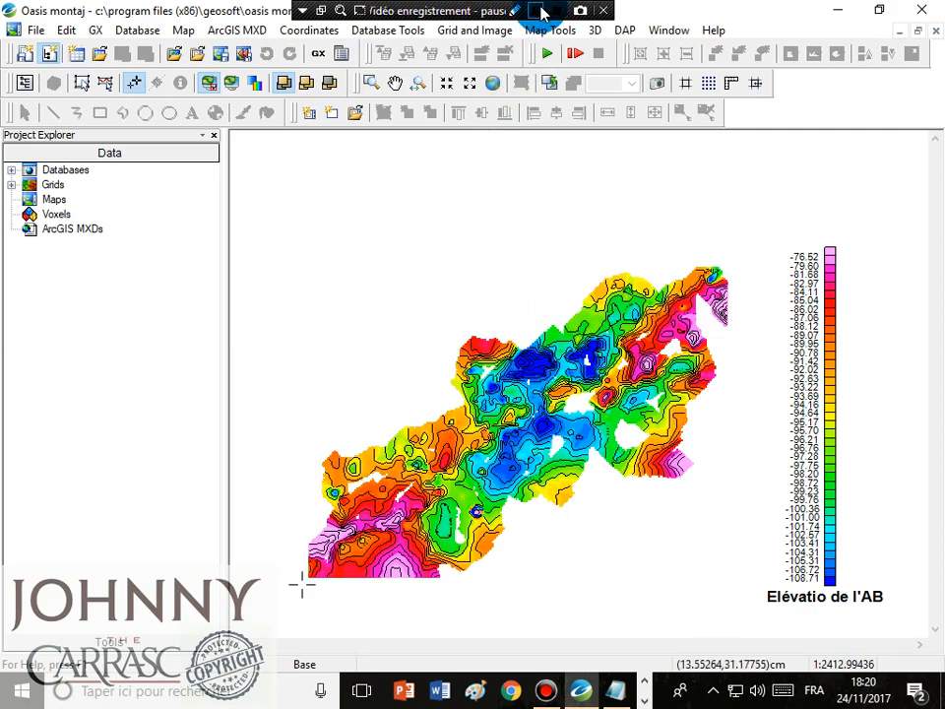
left_click(539, 11)
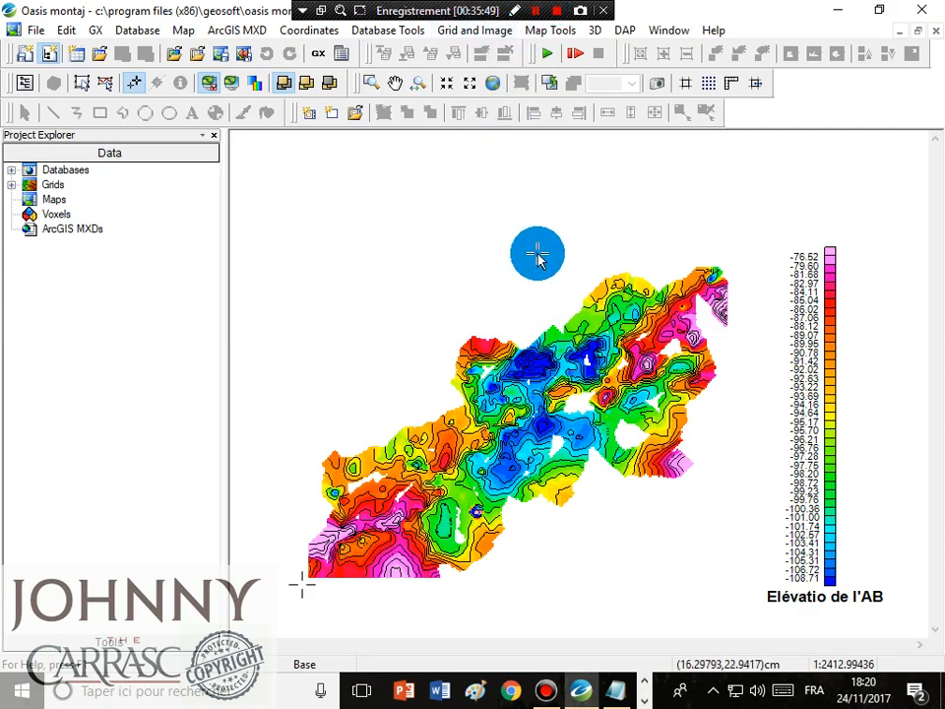